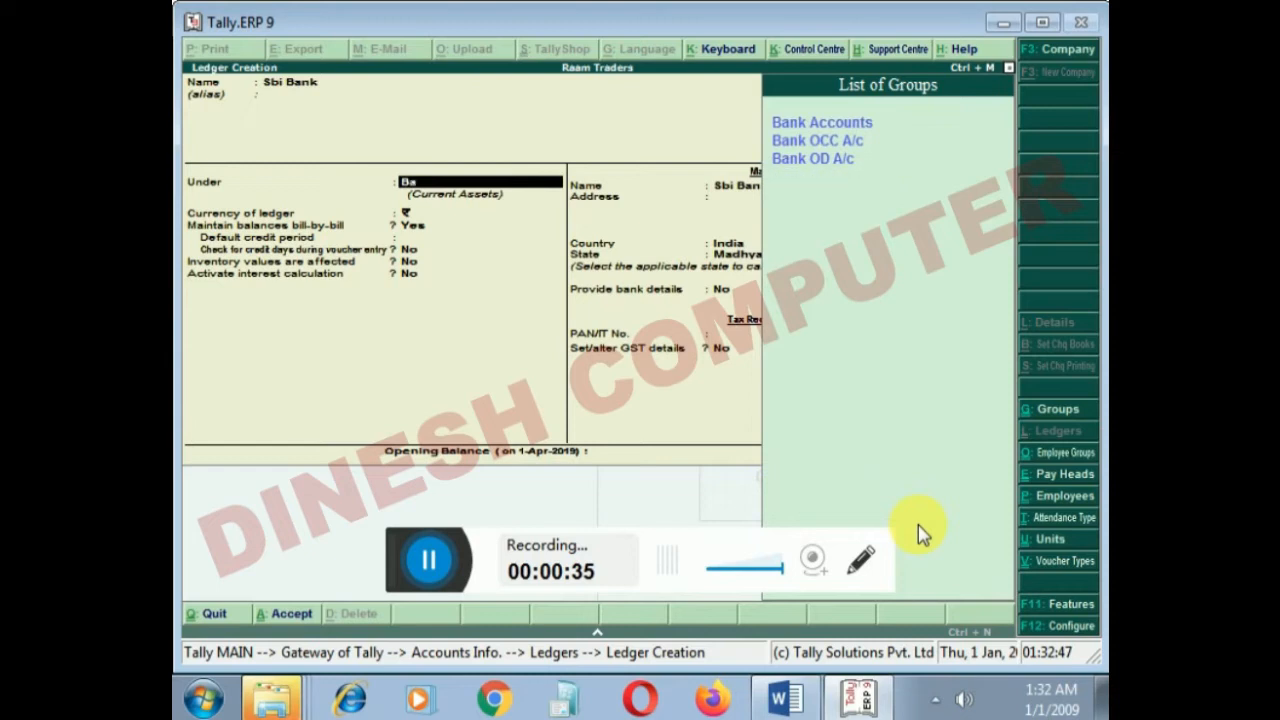
Place the Sbi Bank ledger under the Bank Accounts group and enter its bank account number.
{"action": "key", "text": "Return"}
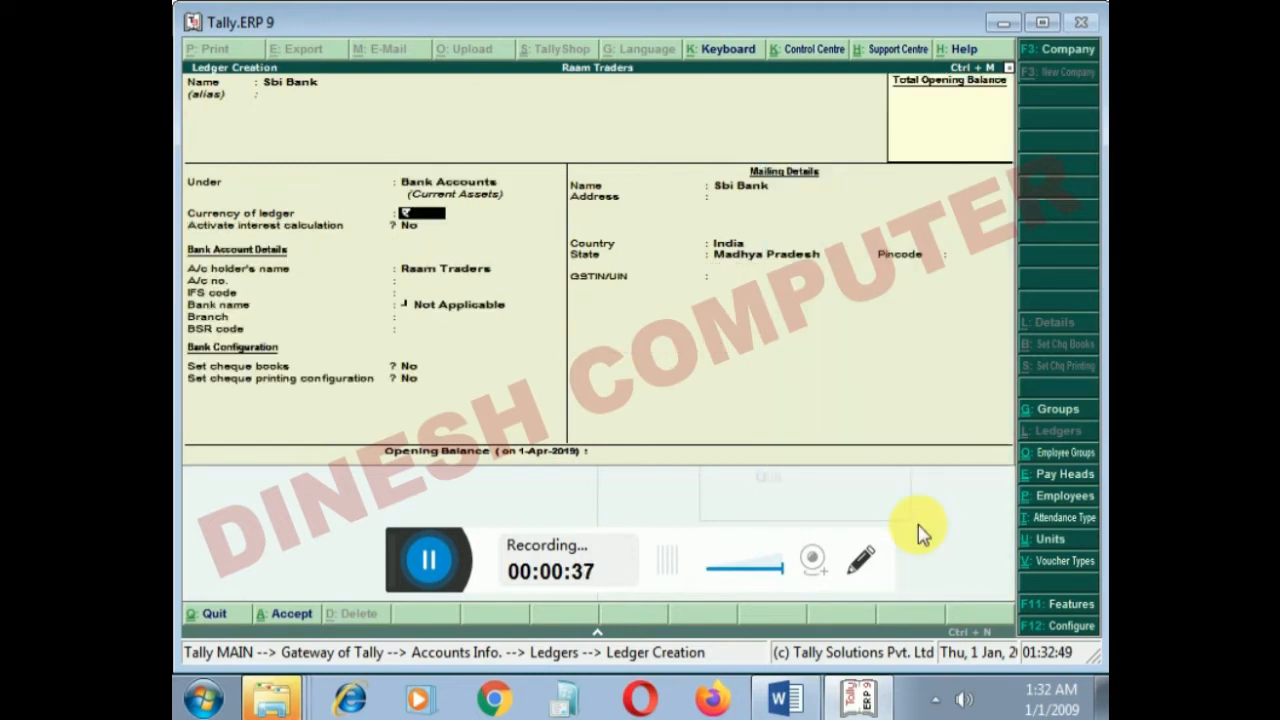
{"action": "key", "text": "Return"}
{"action": "key", "text": "Return"}
{"action": "key", "text": "Return"}
{"action": "key", "text": "BackSpace"}
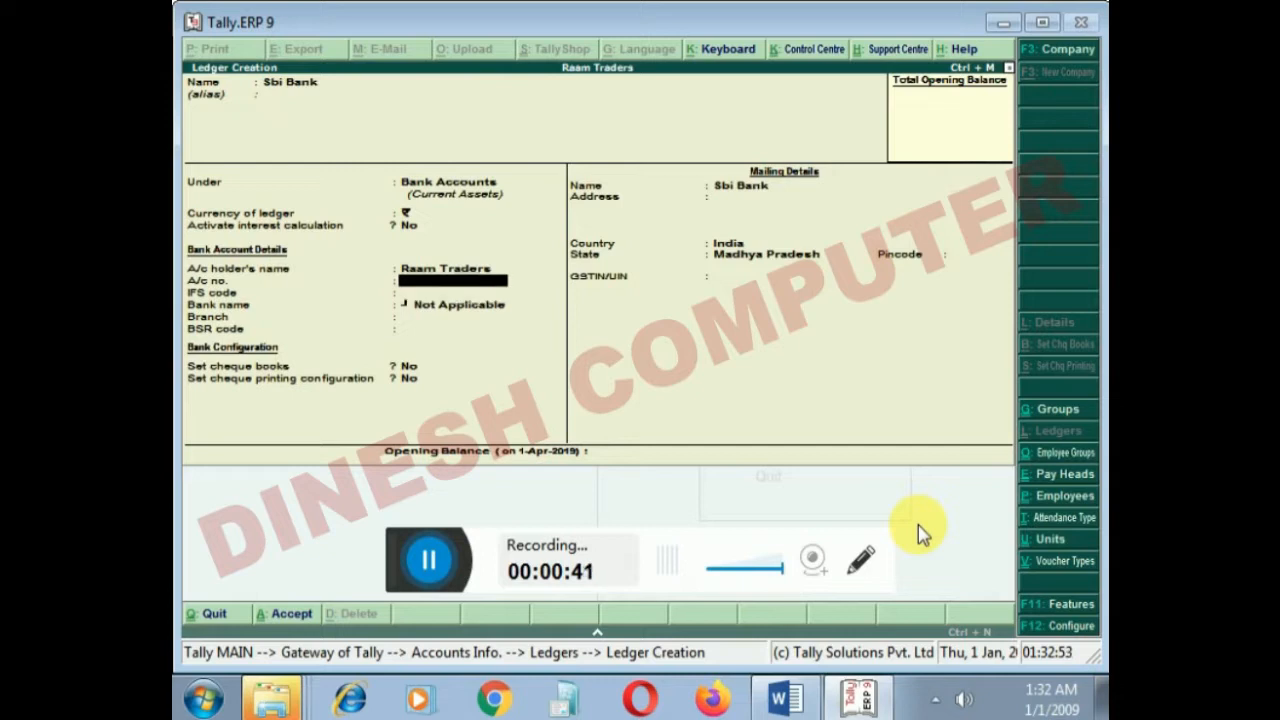
{"action": "type", "text": "23234234"}
{"action": "key", "text": "Return"}
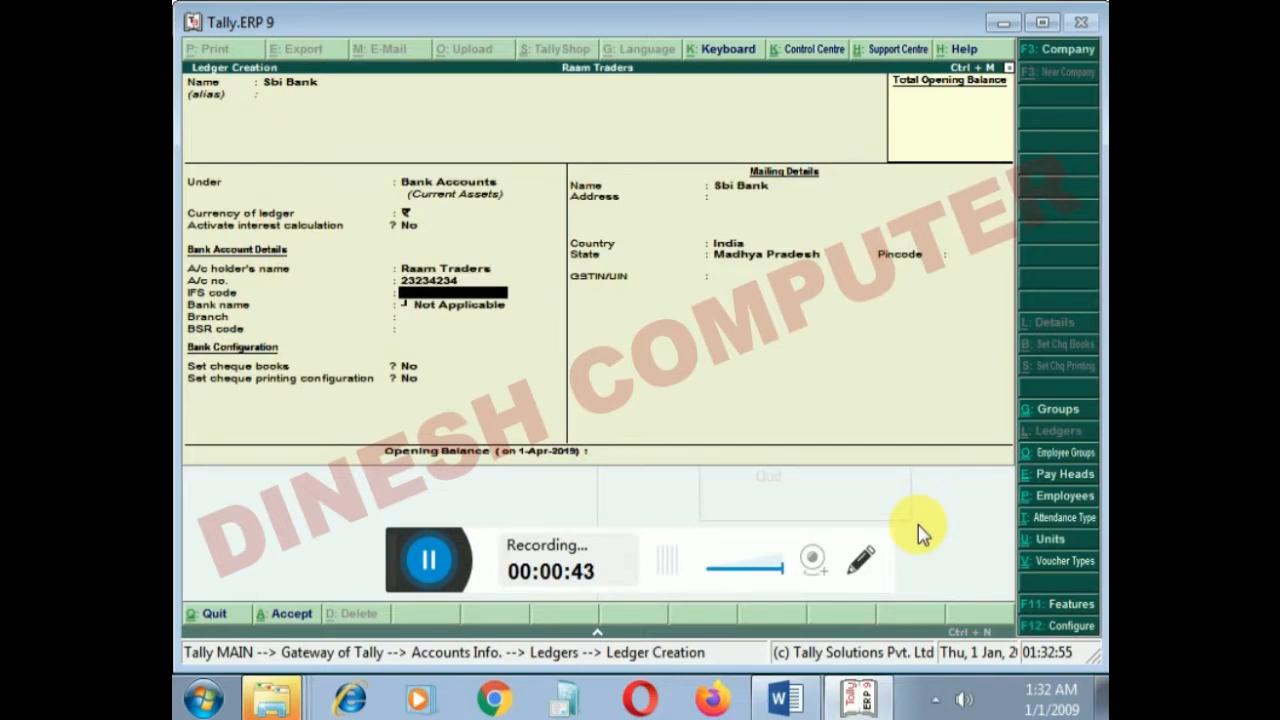
Enter 23232 as the IFS code and save the Sbi Bank ledger, keeping the remaining defaults.
{"action": "type", "text": "23232"}
{"action": "key", "text": "Return"}
{"action": "key", "text": "Return"}
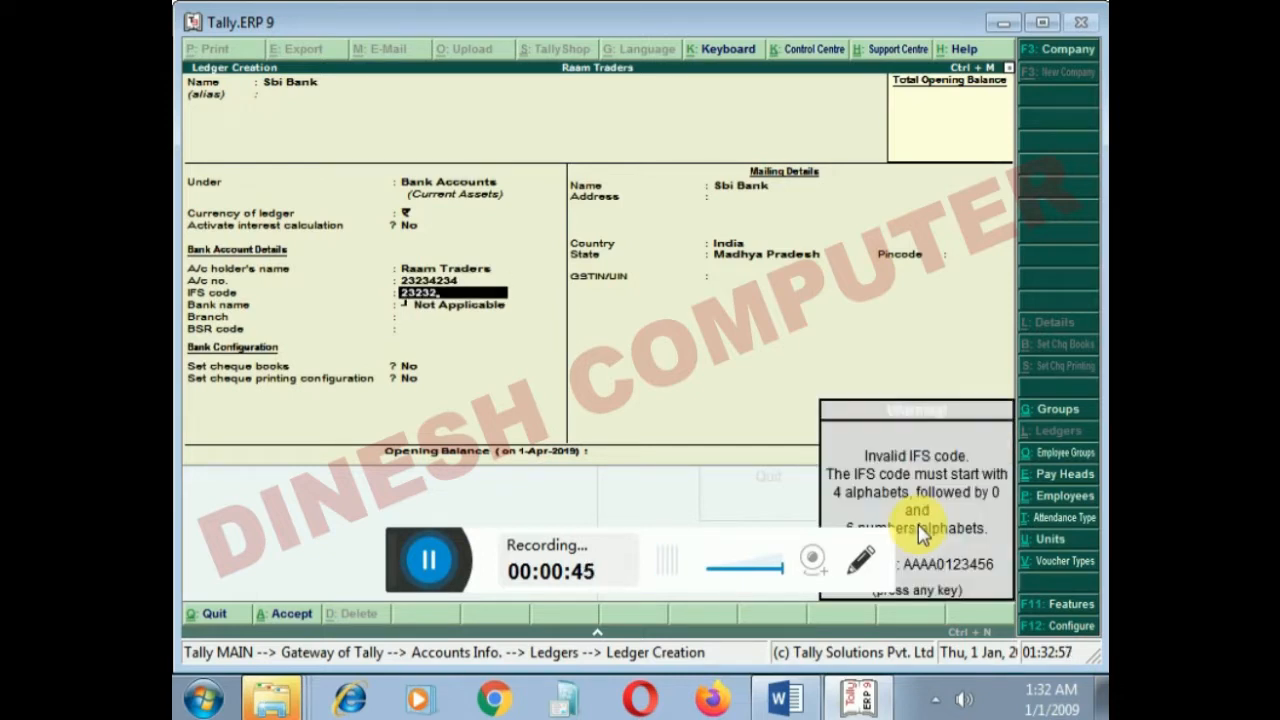
{"action": "key", "text": "Return"}
{"action": "key", "text": "Return"}
{"action": "key", "text": "Return"}
{"action": "key", "text": "Return"}
{"action": "key", "text": "Return"}
{"action": "key", "text": "Return"}
{"action": "key", "text": "Return"}
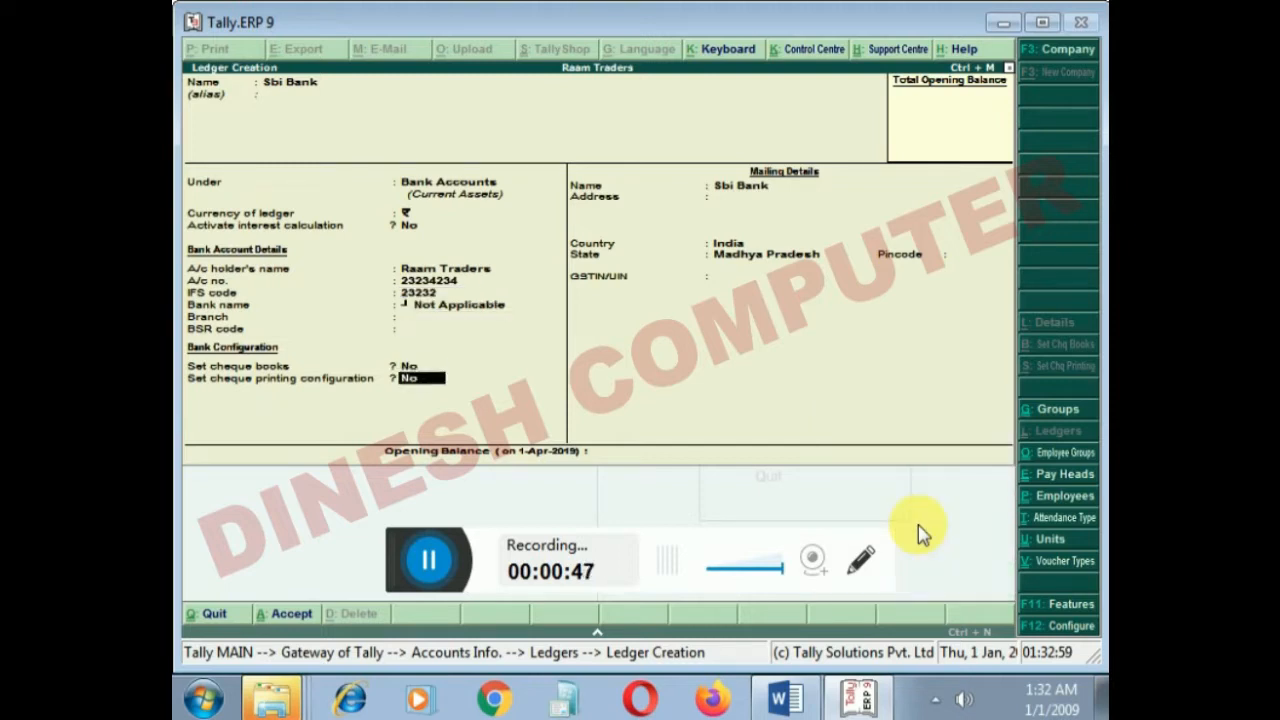
{"action": "key", "text": "Return"}
{"action": "key", "text": "Return"}
{"action": "key", "text": "Return"}
{"action": "key", "text": "Return"}
{"action": "key", "text": "Return"}
{"action": "key", "text": "Return"}
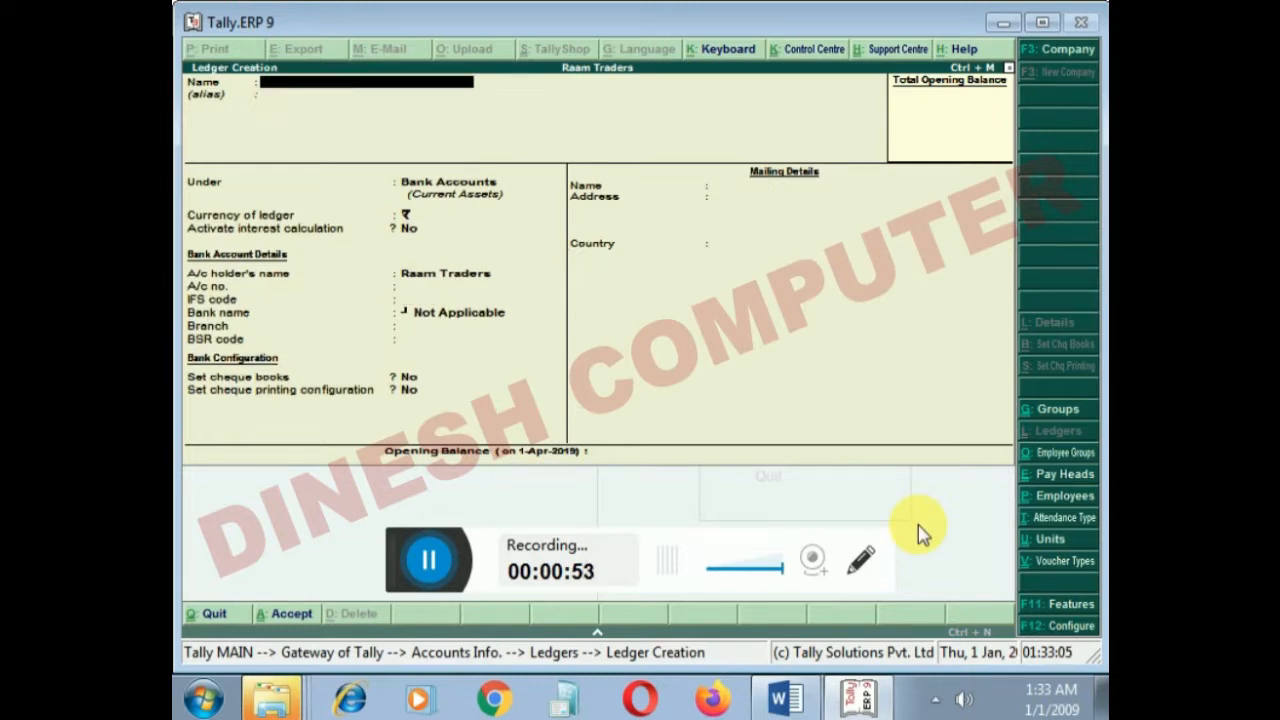
Check the Ravi Traders ledger in alteration mode, then leave it without changes and return to the Gateway of Tally.
{"action": "key", "text": "Escape"}
{"action": "key", "text": "Down"}
{"action": "key", "text": "Down"}
{"action": "key", "text": "Return"}
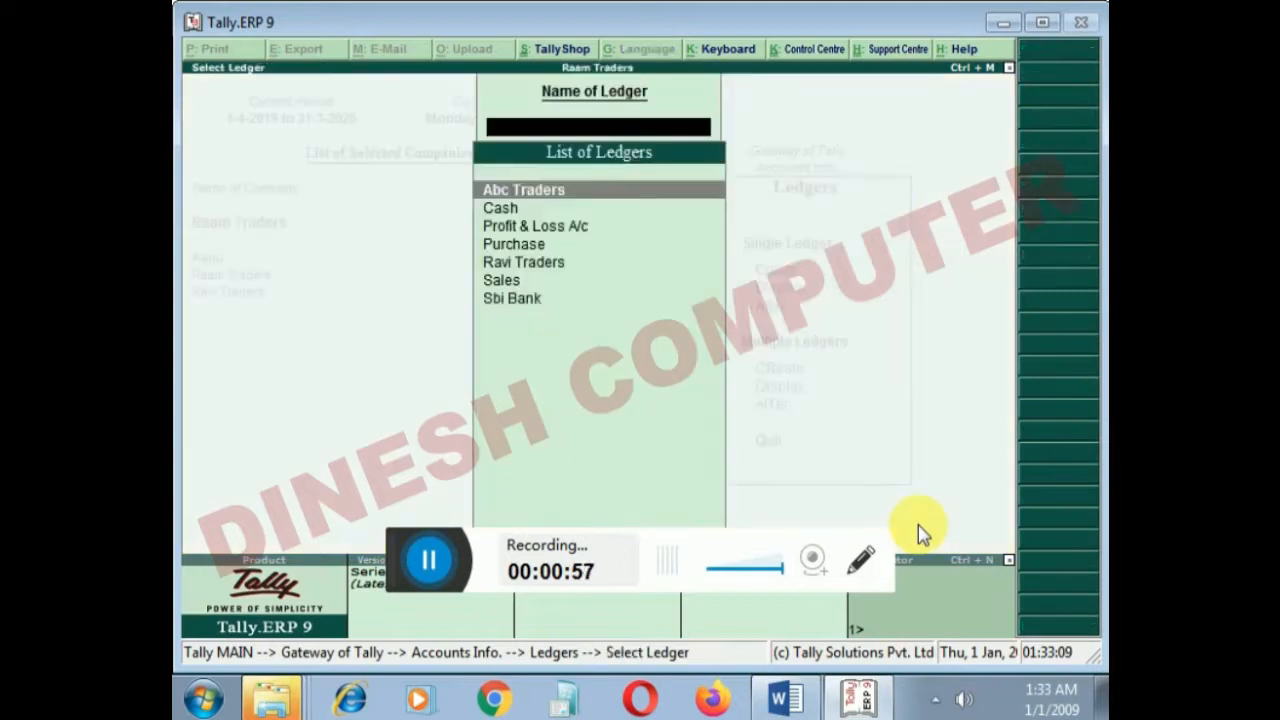
{"action": "key", "text": "Down"}
{"action": "key", "text": "Down"}
{"action": "key", "text": "Down"}
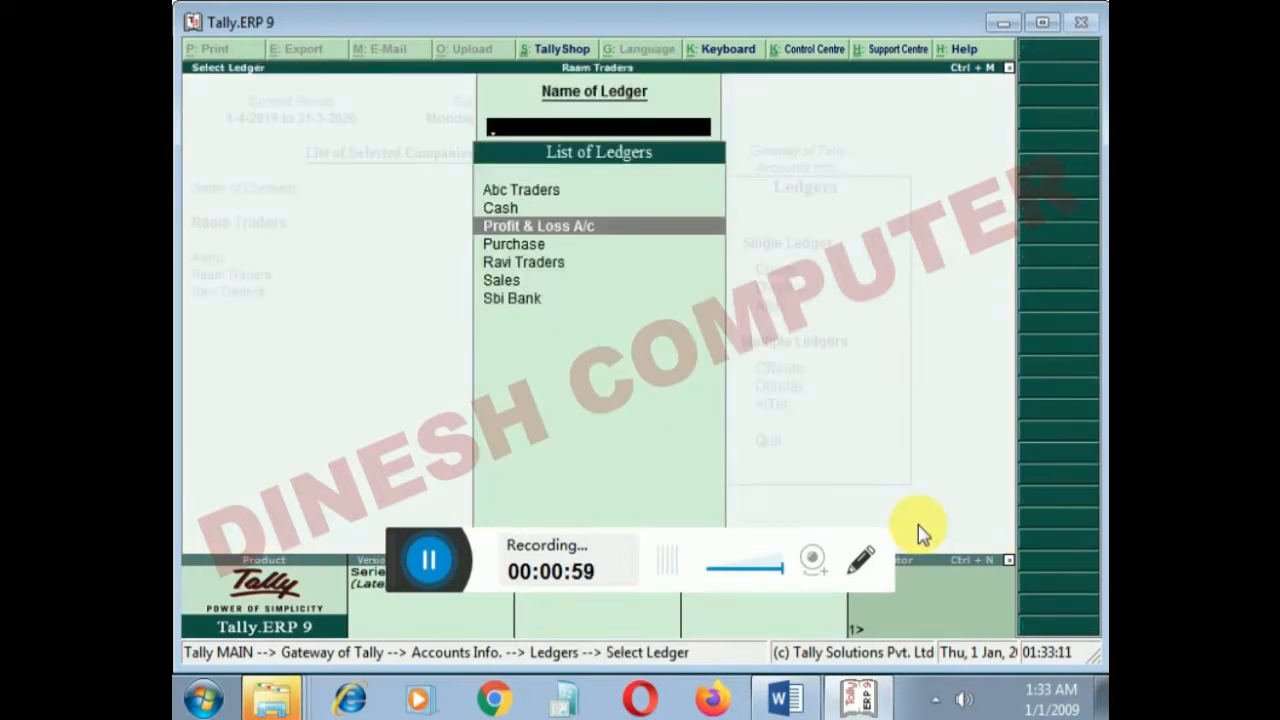
{"action": "key", "text": "Down"}
{"action": "key", "text": "Return"}
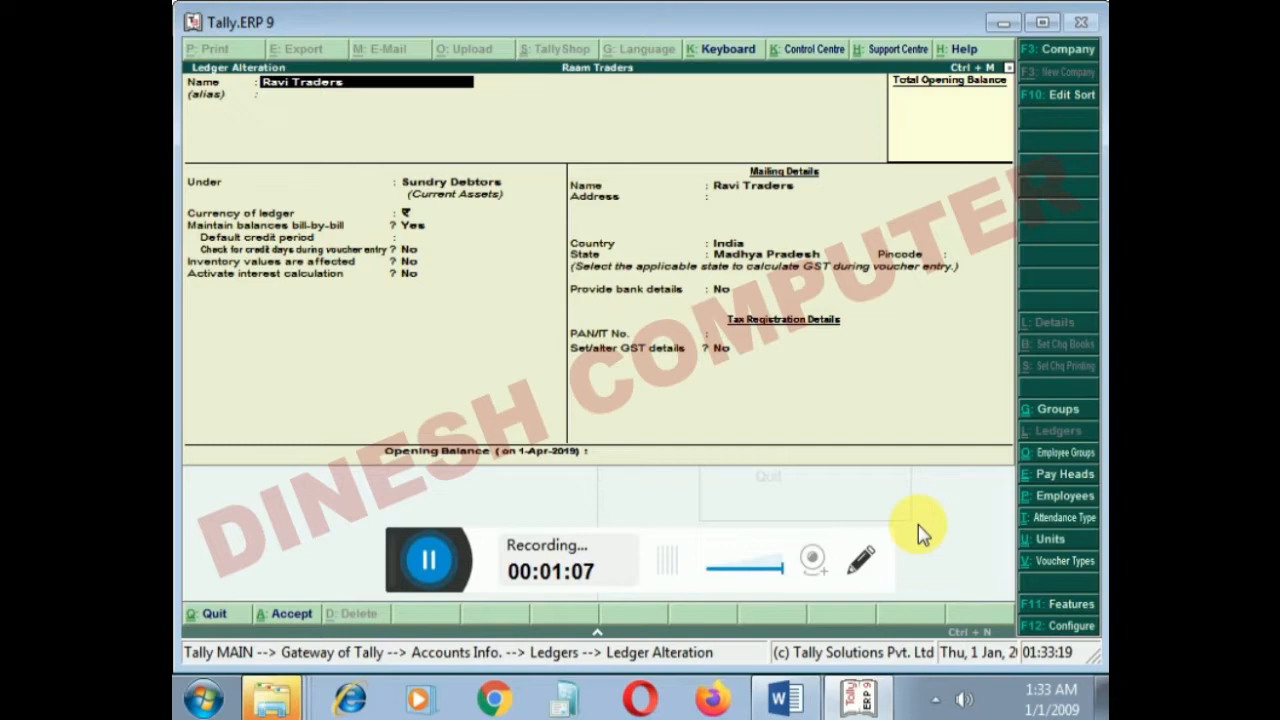
{"action": "key", "text": "Escape"}
{"action": "key", "text": "y"}
{"action": "key", "text": "Escape"}
{"action": "key", "text": "Escape"}
{"action": "key", "text": "Escape"}
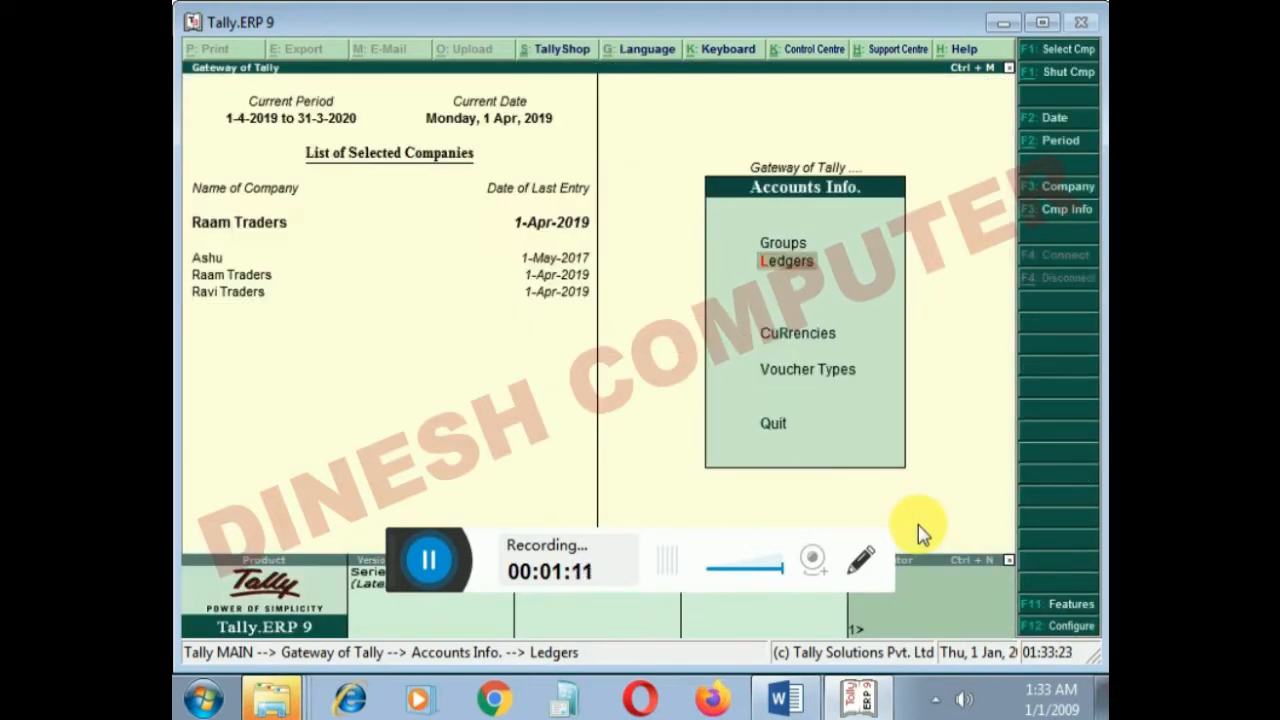
{"action": "key", "text": "Escape"}
Open the Balance Sheet and drill down through Current Assets to the Sundry Debtors group summary.
{"action": "key", "text": "Down"}
{"action": "key", "text": "Down"}
{"action": "key", "text": "Down"}
{"action": "key", "text": "Down"}
{"action": "key", "text": "Down"}
{"action": "key", "text": "Down"}
{"action": "key", "text": "Down"}
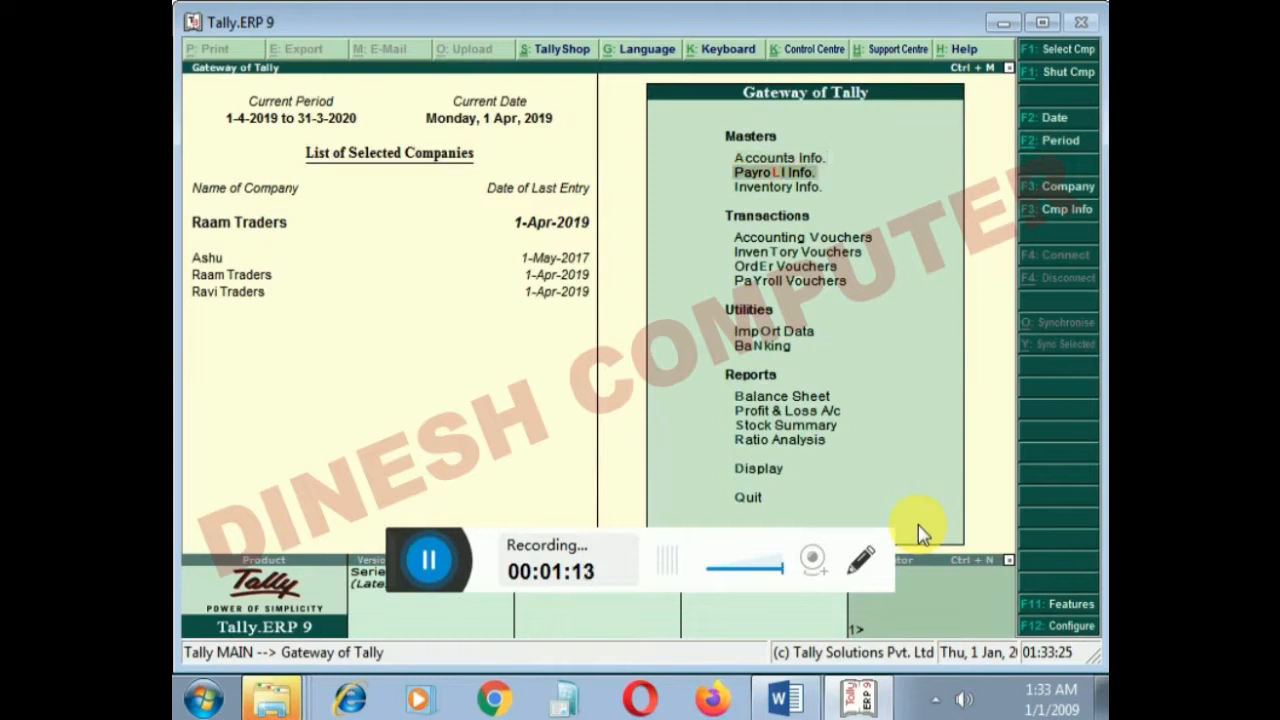
{"action": "key", "text": "Down"}
{"action": "key", "text": "Down"}
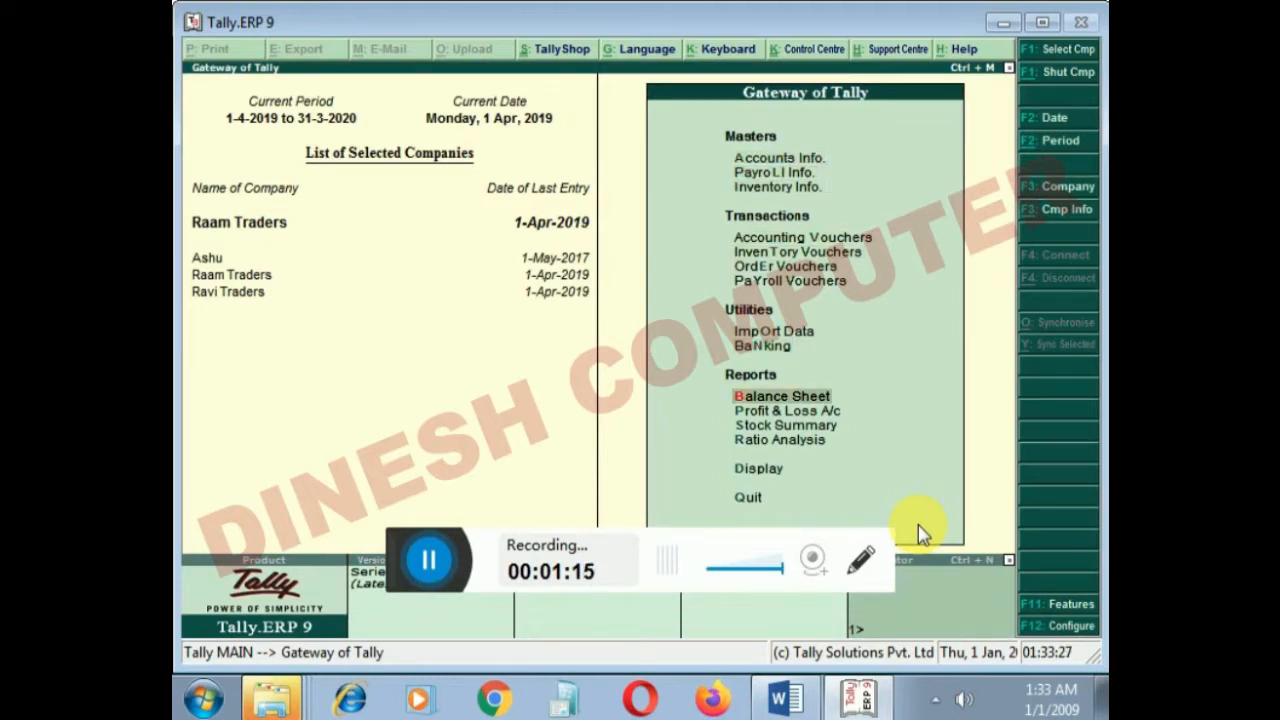
{"action": "key", "text": "Return"}
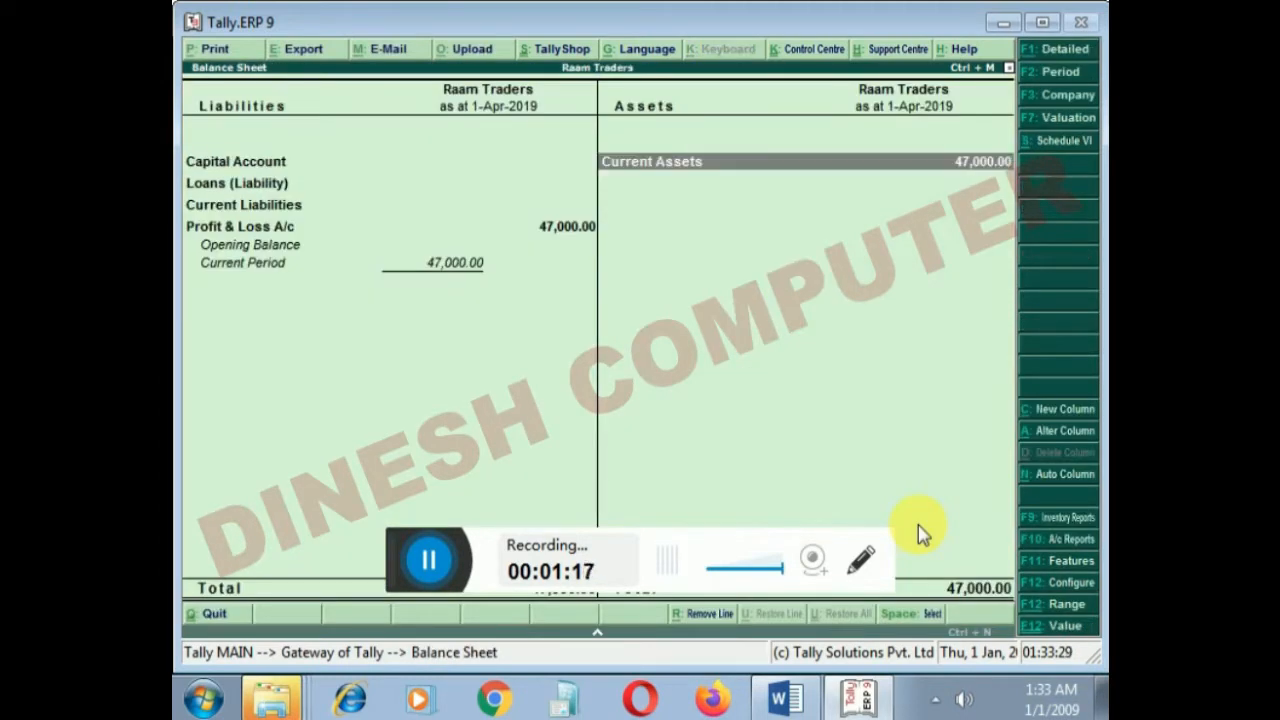
{"action": "key", "text": "Return"}
{"action": "key", "text": "Down"}
{"action": "key", "text": "Return"}
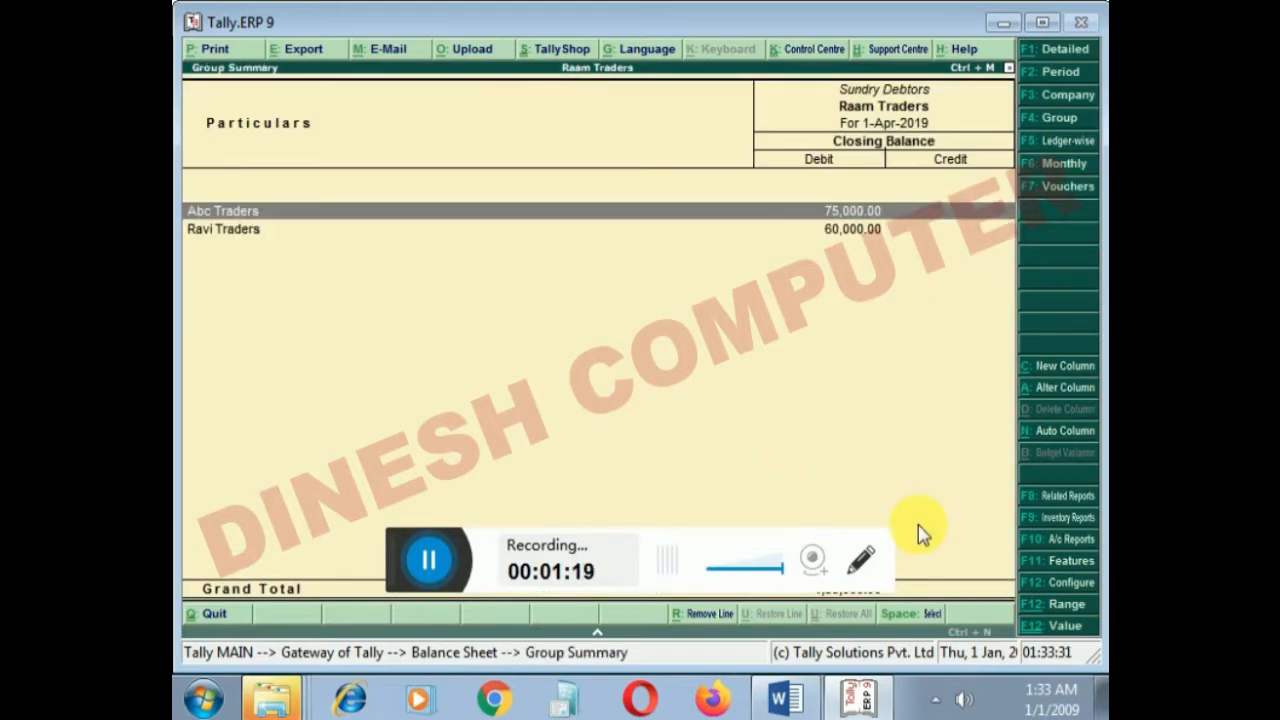
Examine Ravi Traders' April sales voucher from the Sundry Debtors summary, then return to the Gateway of Tally.
{"action": "key", "text": "Down"}
{"action": "key", "text": "Return"}
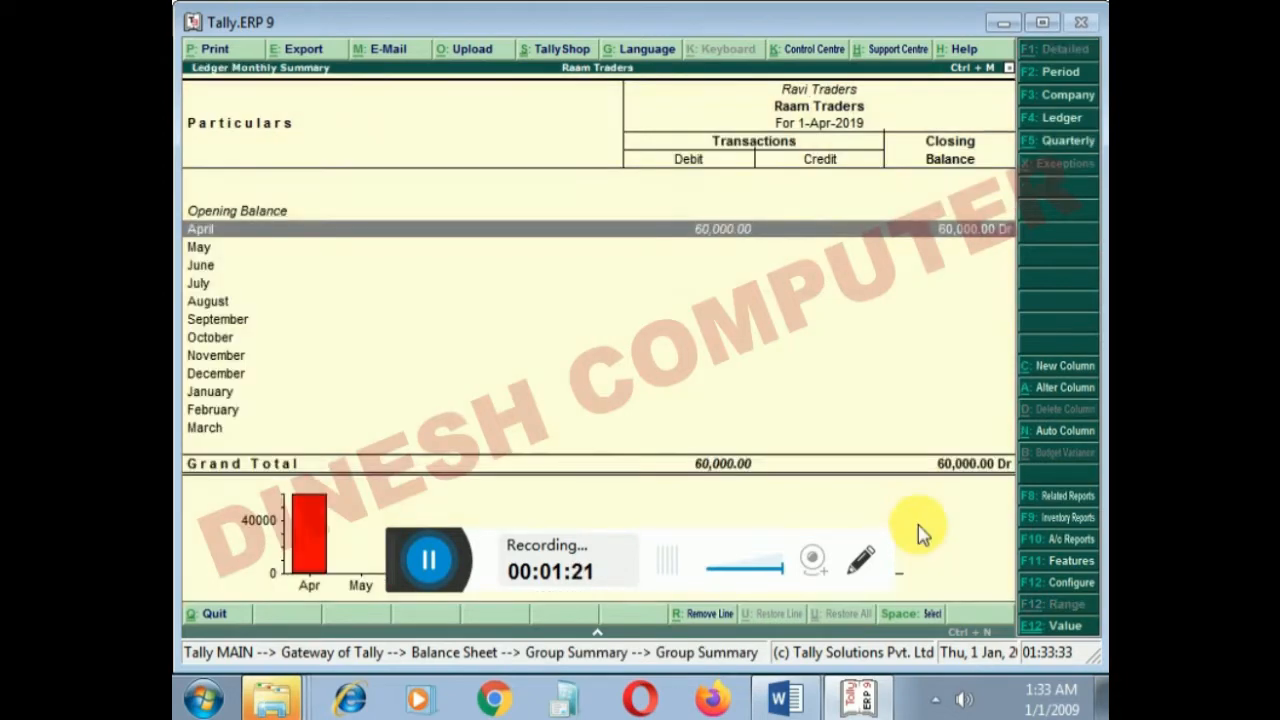
{"action": "key", "text": "Return"}
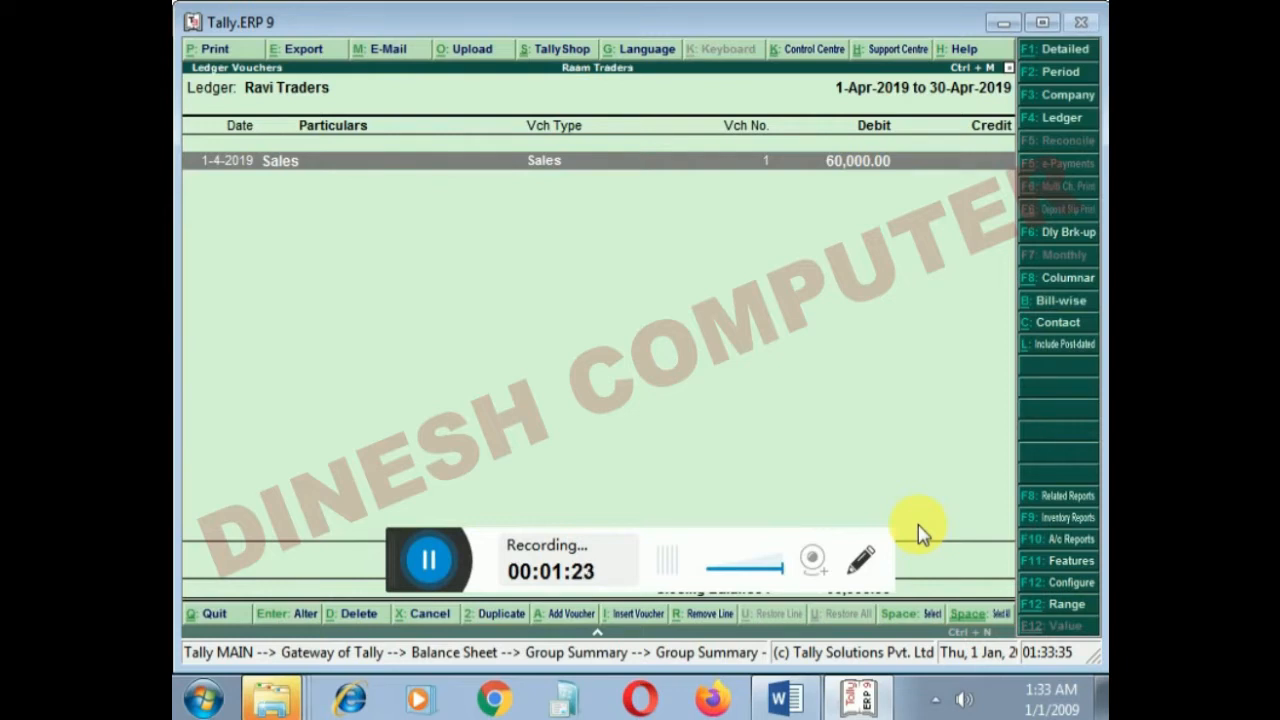
{"action": "key", "text": "Return"}
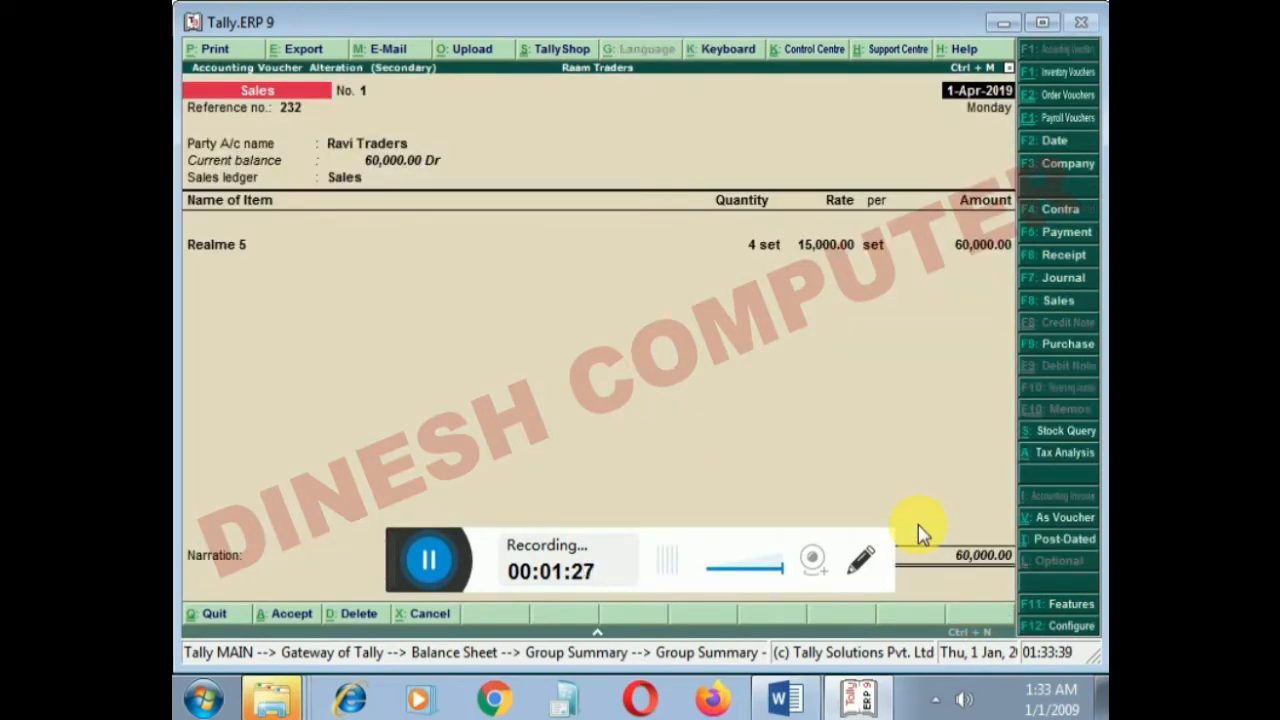
{"action": "key", "text": "Escape"}
{"action": "key", "text": "y"}
{"action": "key", "text": "Escape"}
{"action": "key", "text": "Escape"}
{"action": "key", "text": "Escape"}
{"action": "key", "text": "Escape"}
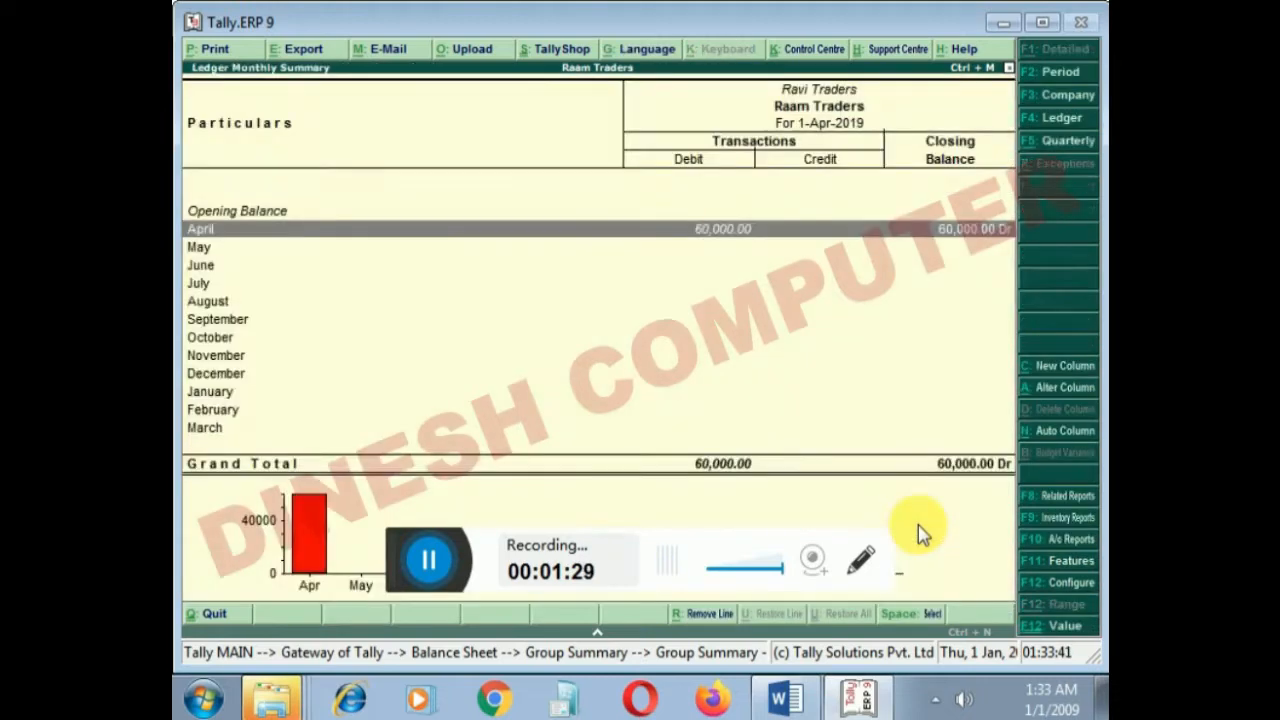
Start a Receipt voucher under Accounting Vouchers with Sbi Bank as the receiving account.
{"action": "key", "text": "Up"}
{"action": "key", "text": "Up"}
{"action": "key", "text": "Up"}
{"action": "key", "text": "Up"}
{"action": "key", "text": "Up"}
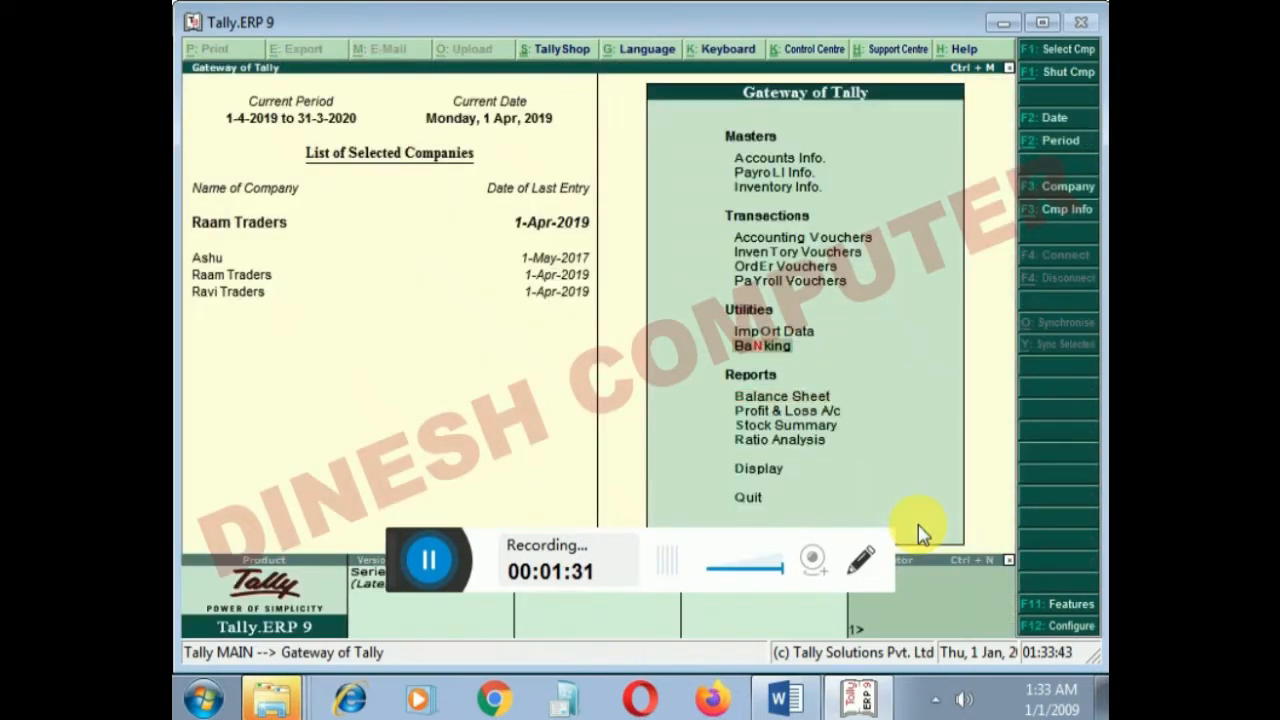
{"action": "key", "text": "Up"}
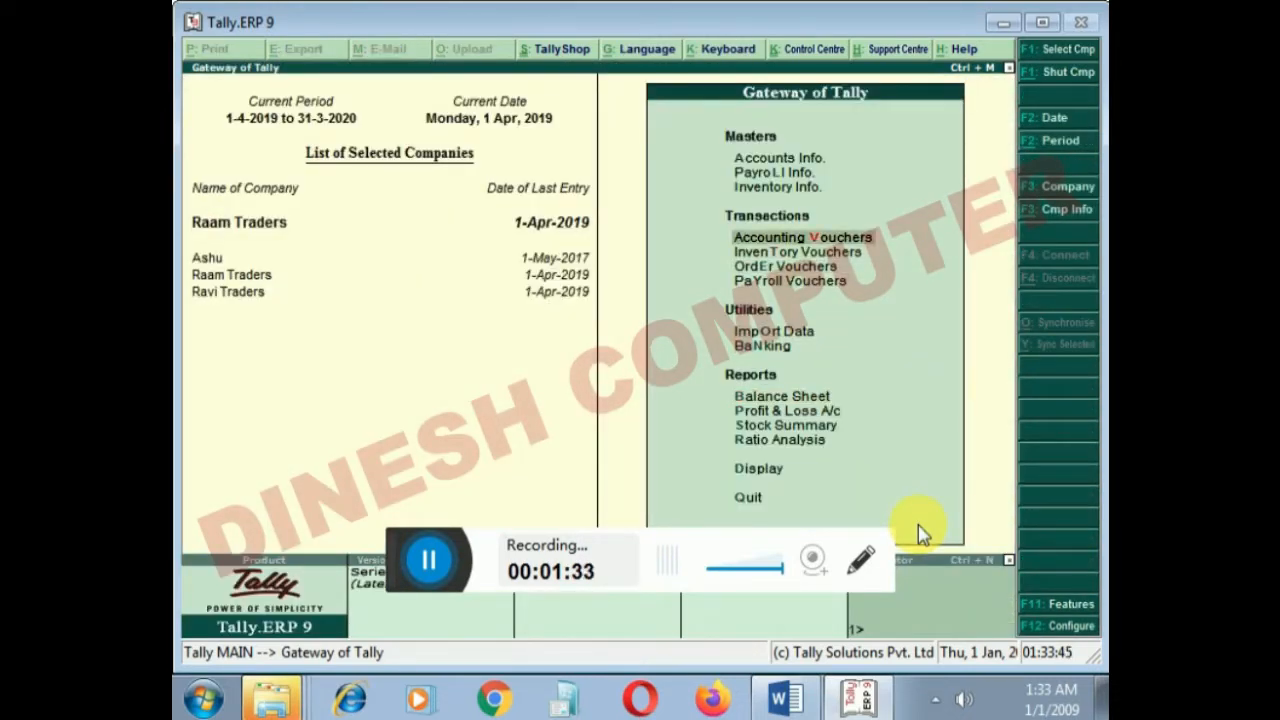
{"action": "key", "text": "Return"}
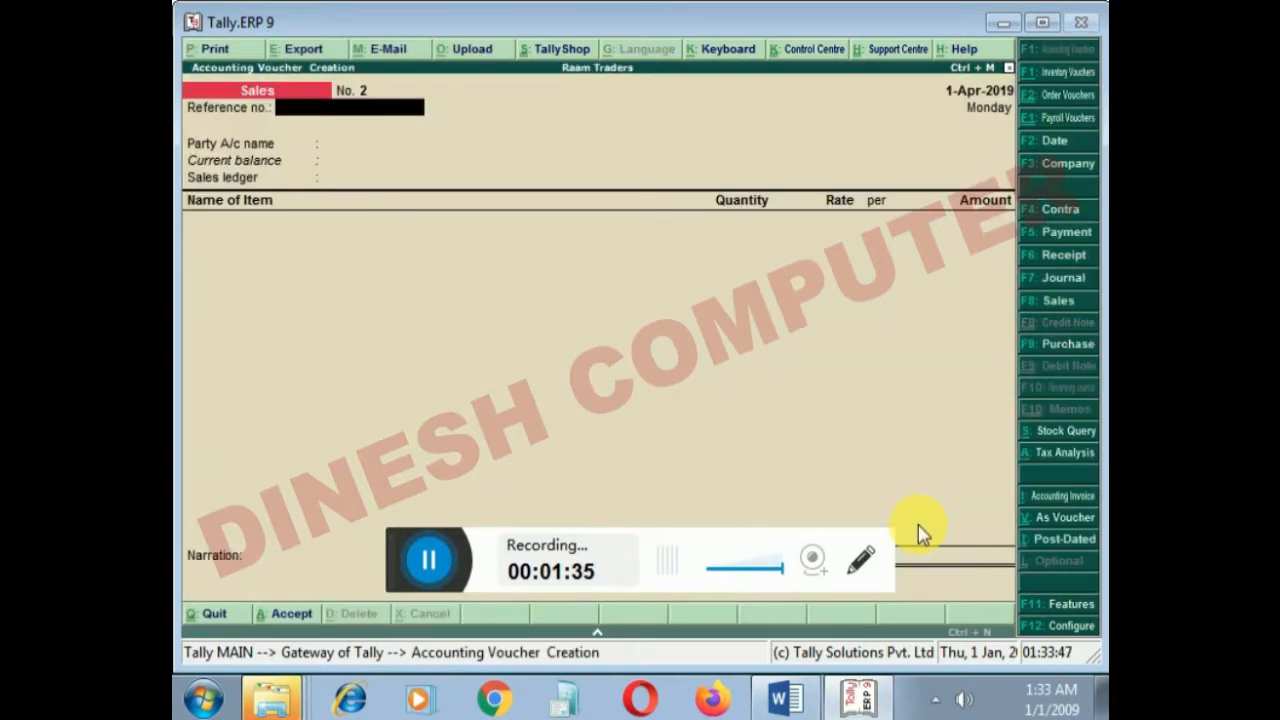
{"action": "key", "text": "F6"}
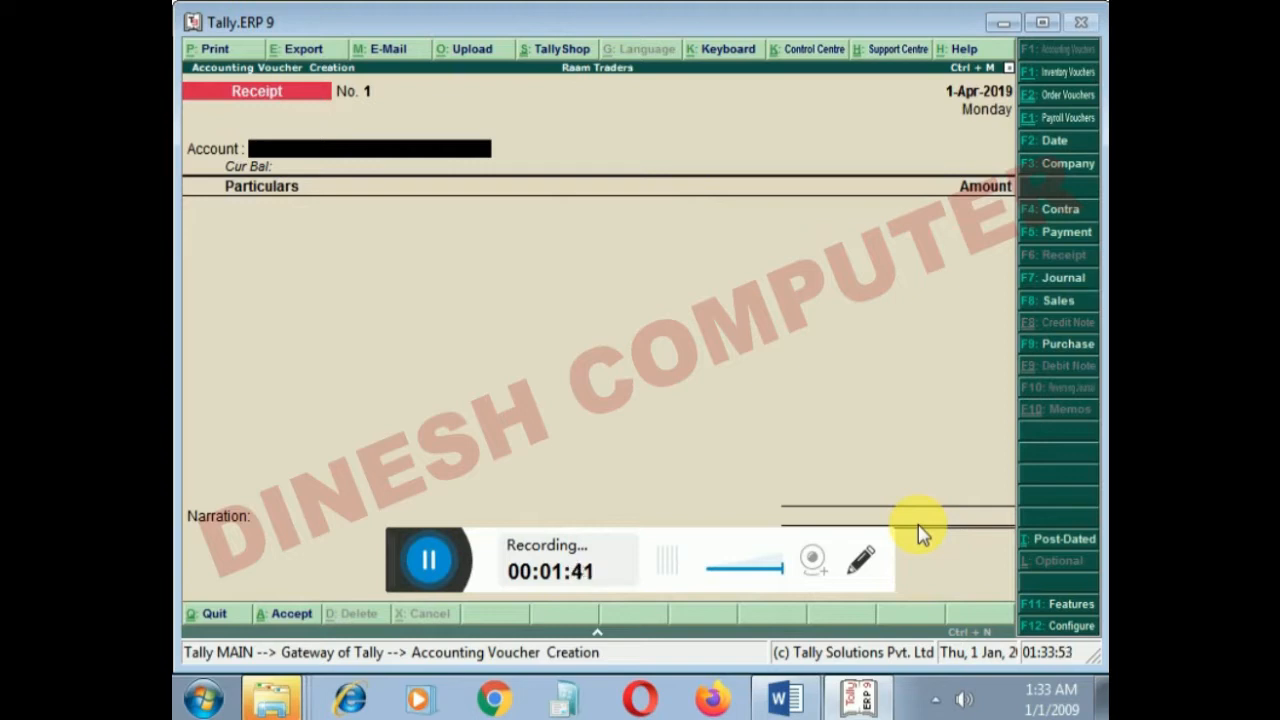
{"action": "key", "text": "Return"}
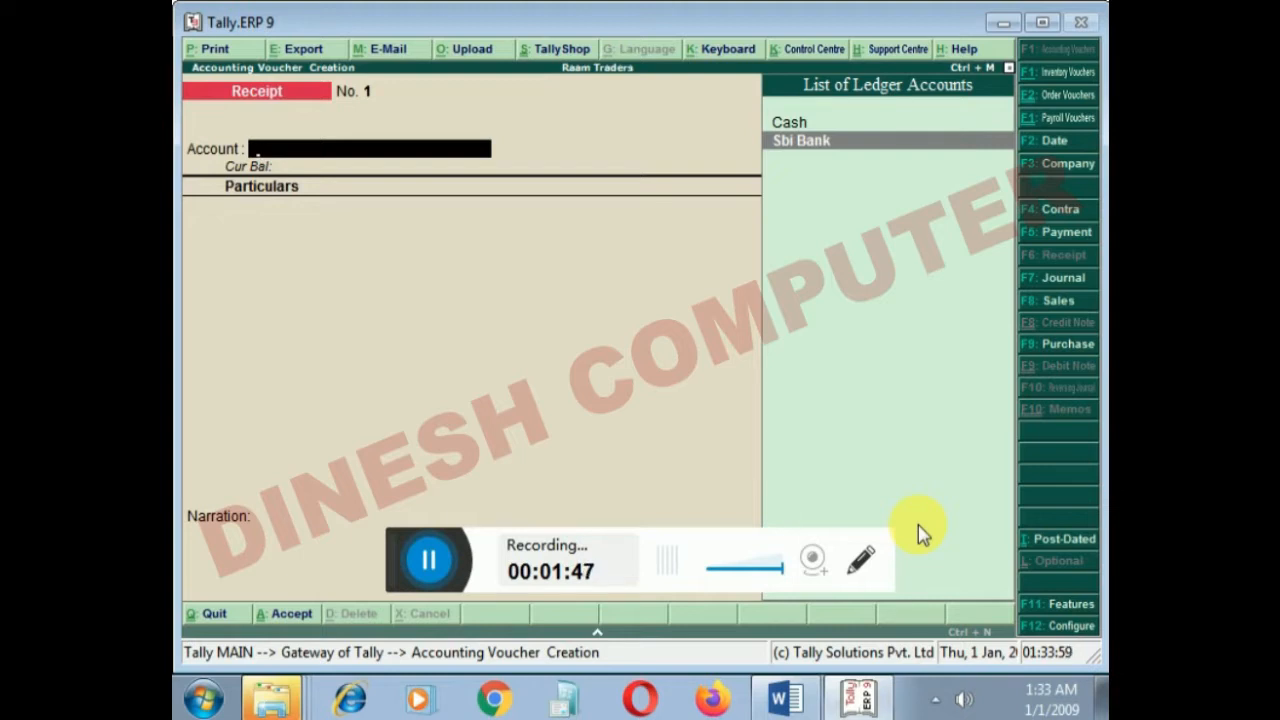
{"action": "key", "text": "Return"}
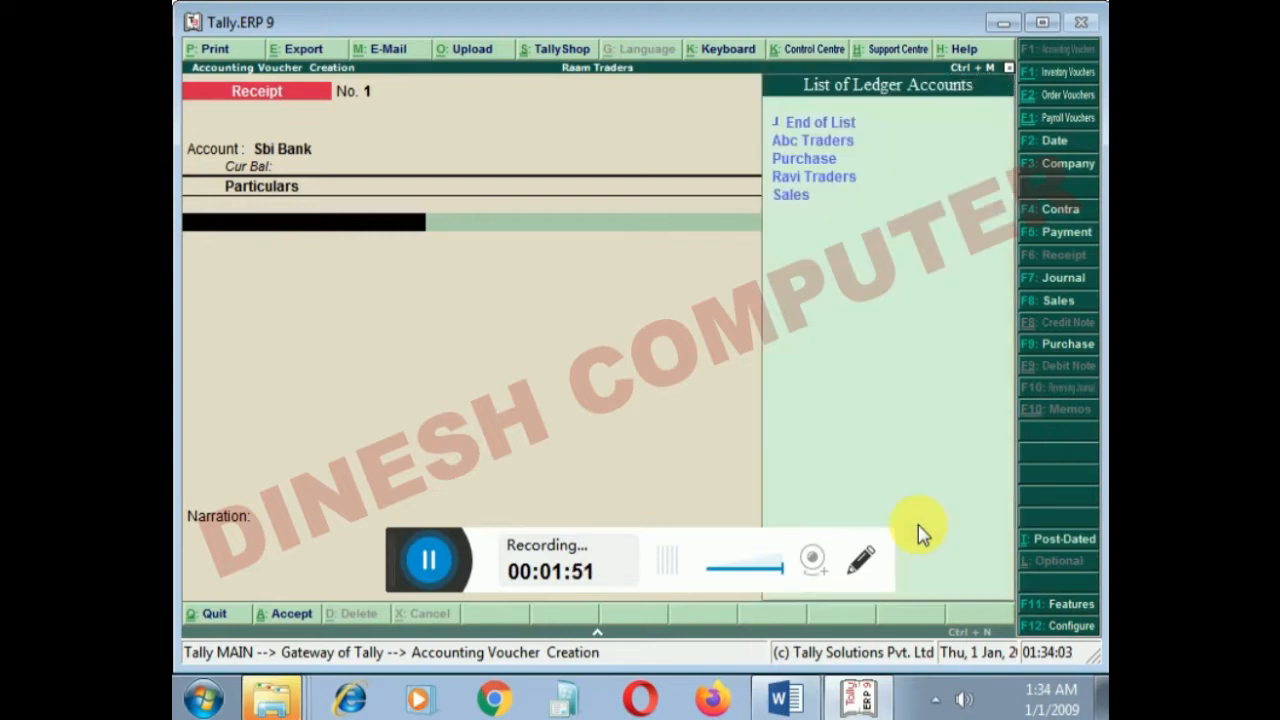
Add Ravi Traders to the receipt's particulars with an amount of 60000.
{"action": "key", "text": "Down"}
{"action": "key", "text": "Down"}
{"action": "key", "text": "Down"}
{"action": "key", "text": "Down"}
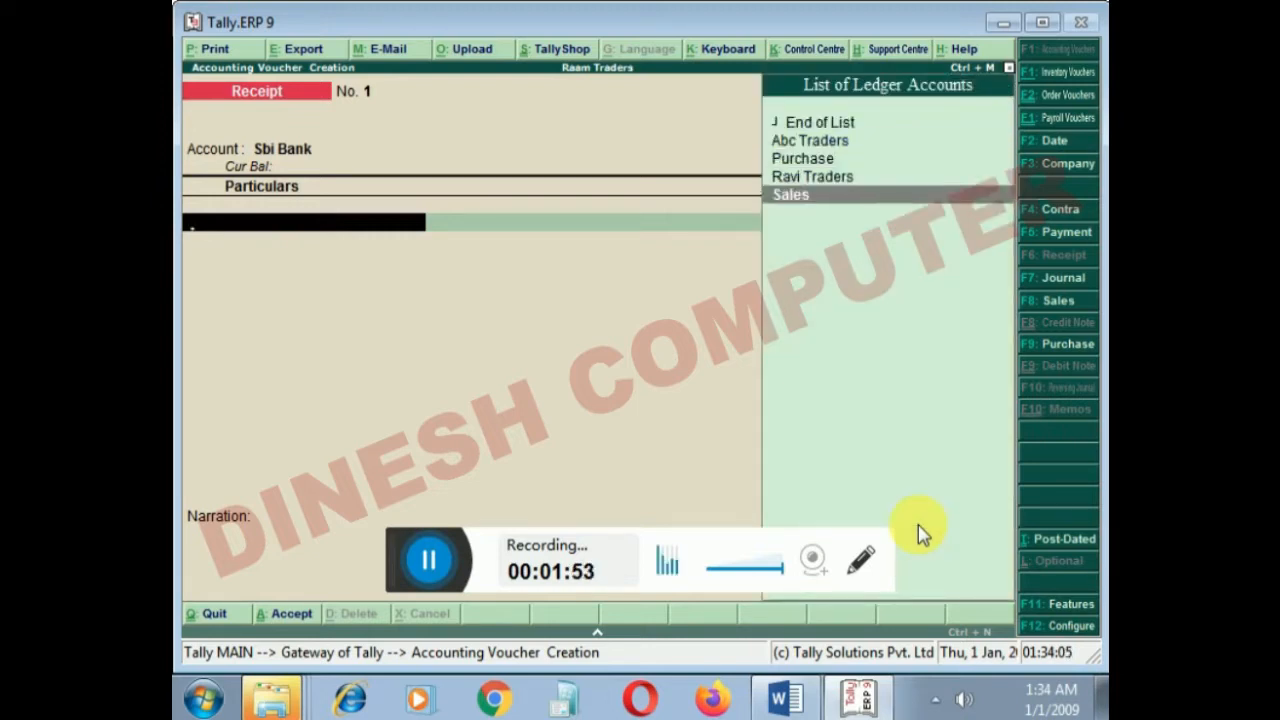
{"action": "key", "text": "Up"}
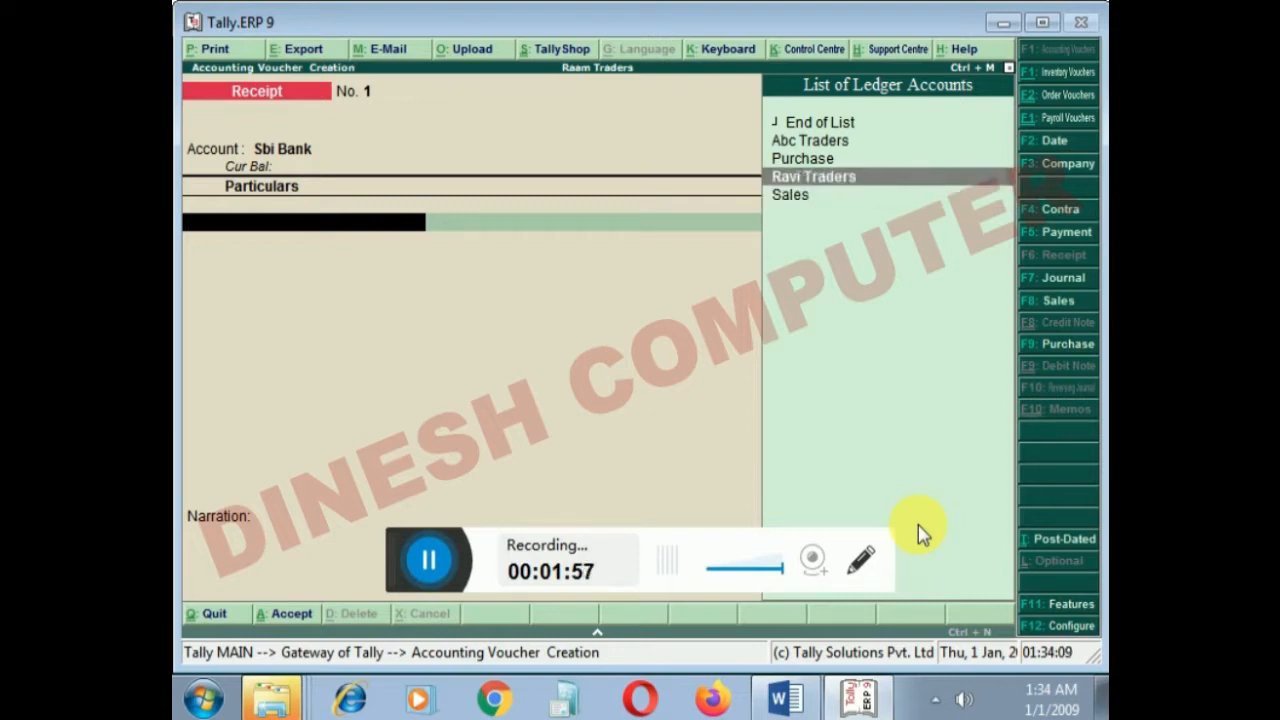
{"action": "key", "text": "Return"}
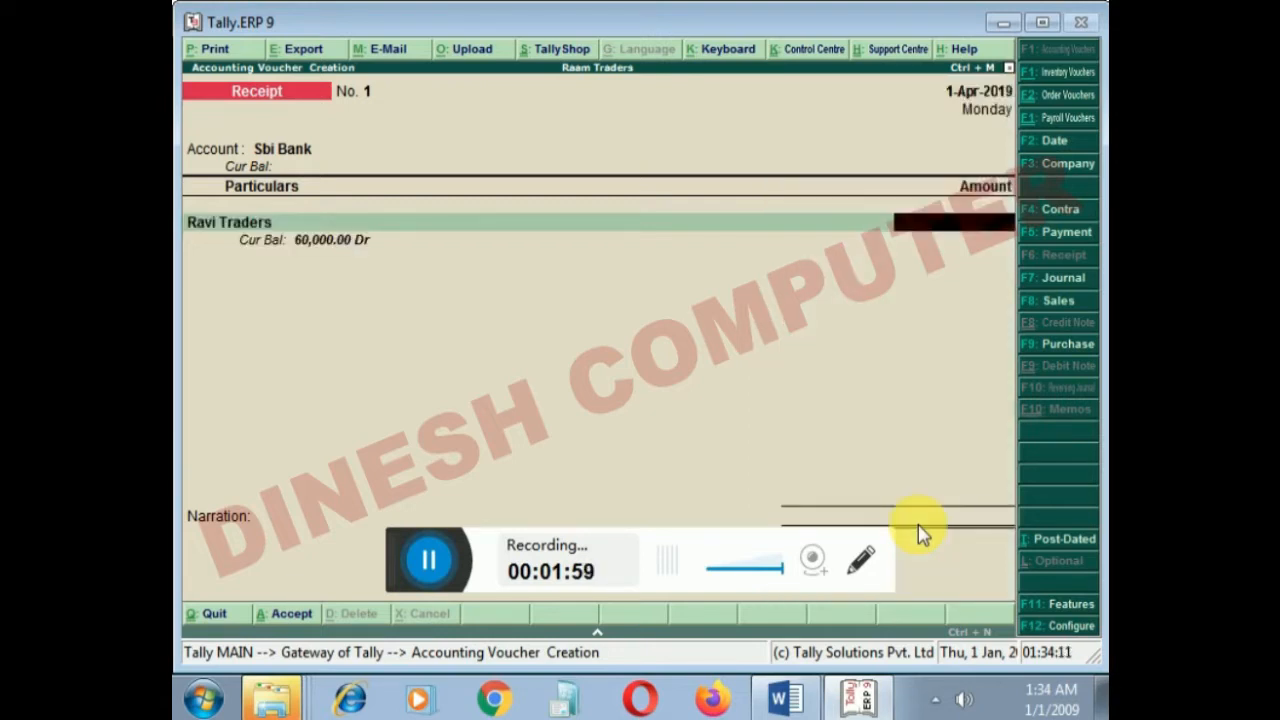
{"action": "type", "text": "60000"}
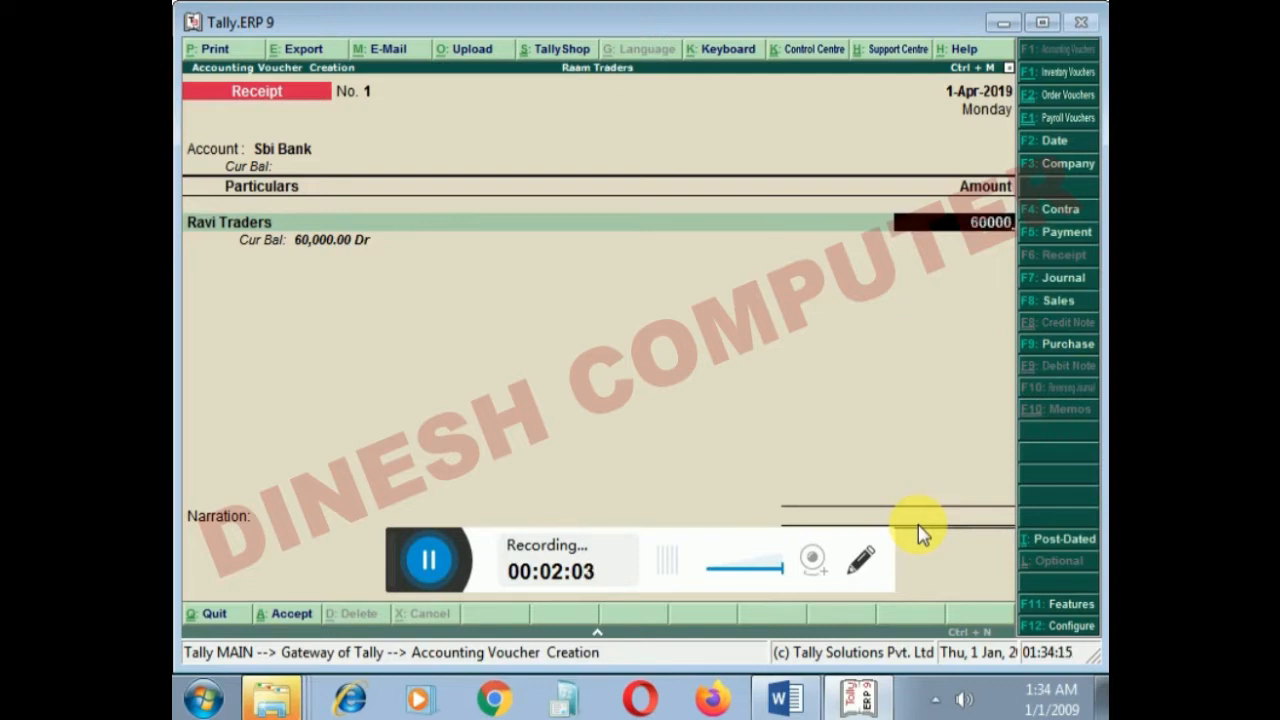
Allocate the 60,000.00 from Ravi Traders as Agst Ref against bill 1 in the bill-wise details.
{"action": "key", "text": "Return"}
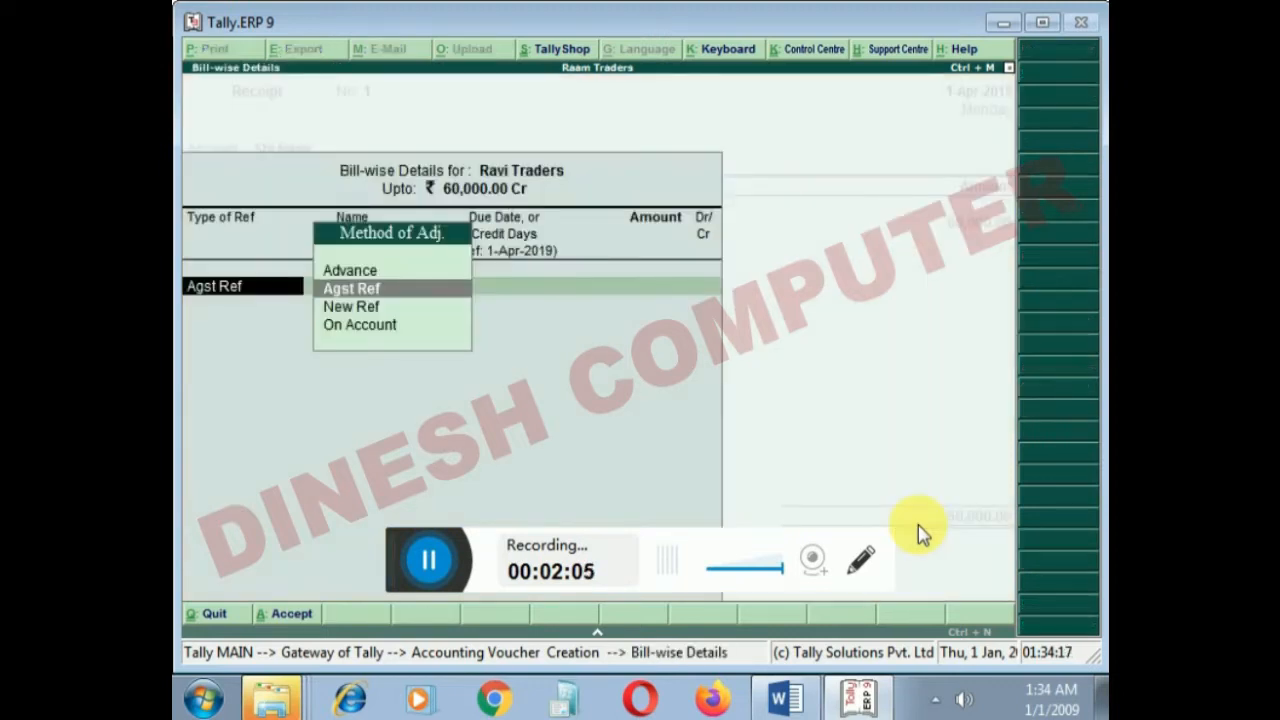
{"action": "key", "text": "Return"}
{"action": "key", "text": "Return"}
{"action": "key", "text": "Return"}
{"action": "key", "text": "Return"}
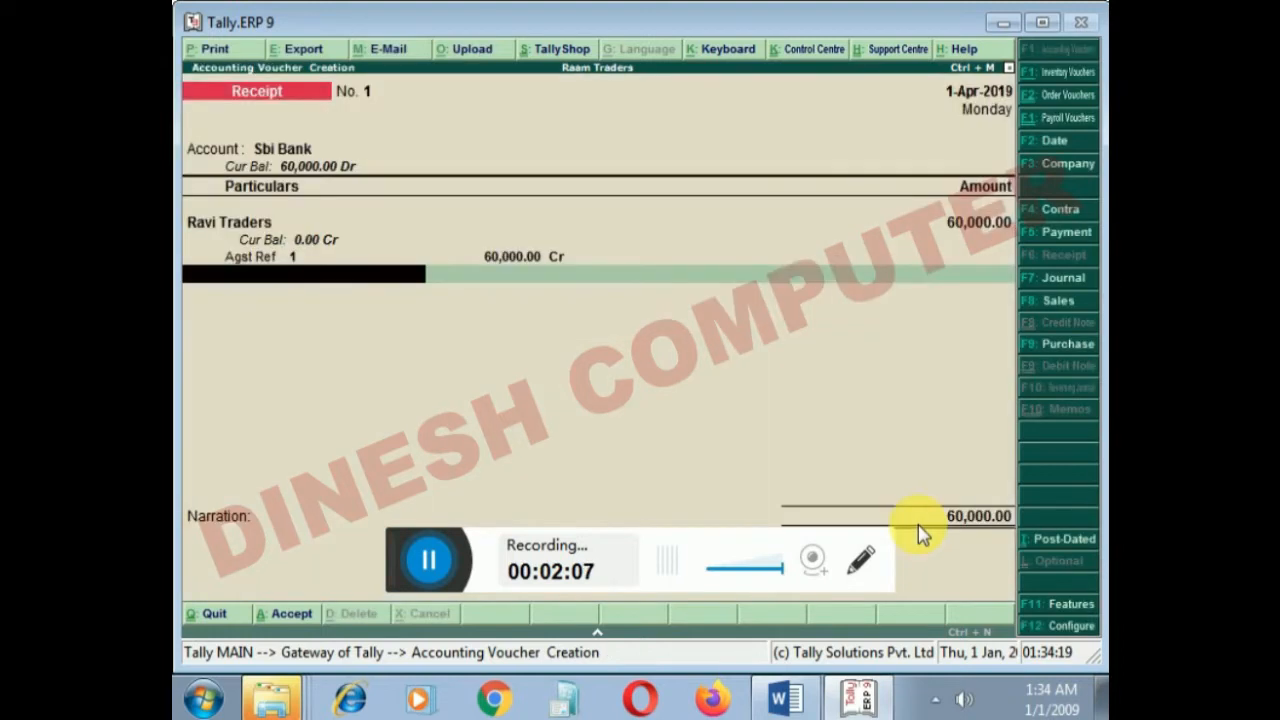
Allocate the receipt to Sbi Bank as Cheque/DD dated 1-Apr-2019, save it without narration and leave voucher creation.
{"action": "key", "text": "Return"}
{"action": "key", "text": "Return"}
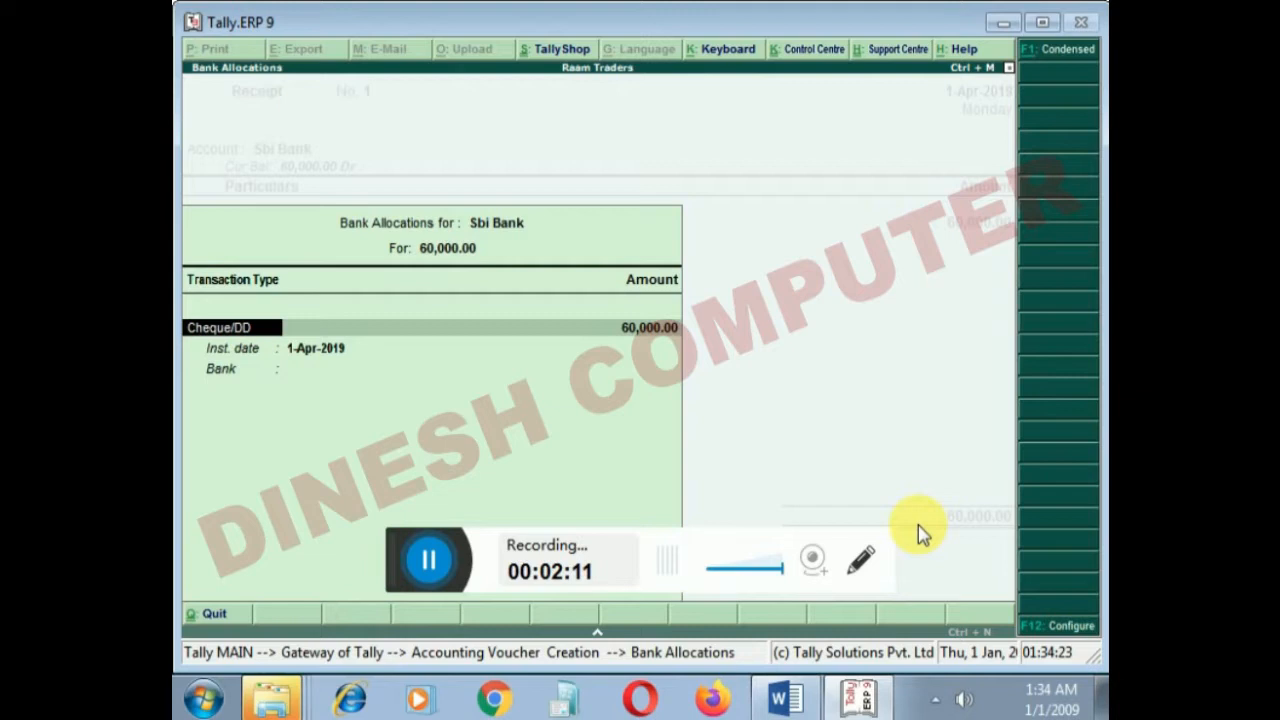
{"action": "key", "text": "Return"}
{"action": "key", "text": "Return"}
{"action": "key", "text": "Return"}
{"action": "key", "text": "Return"}
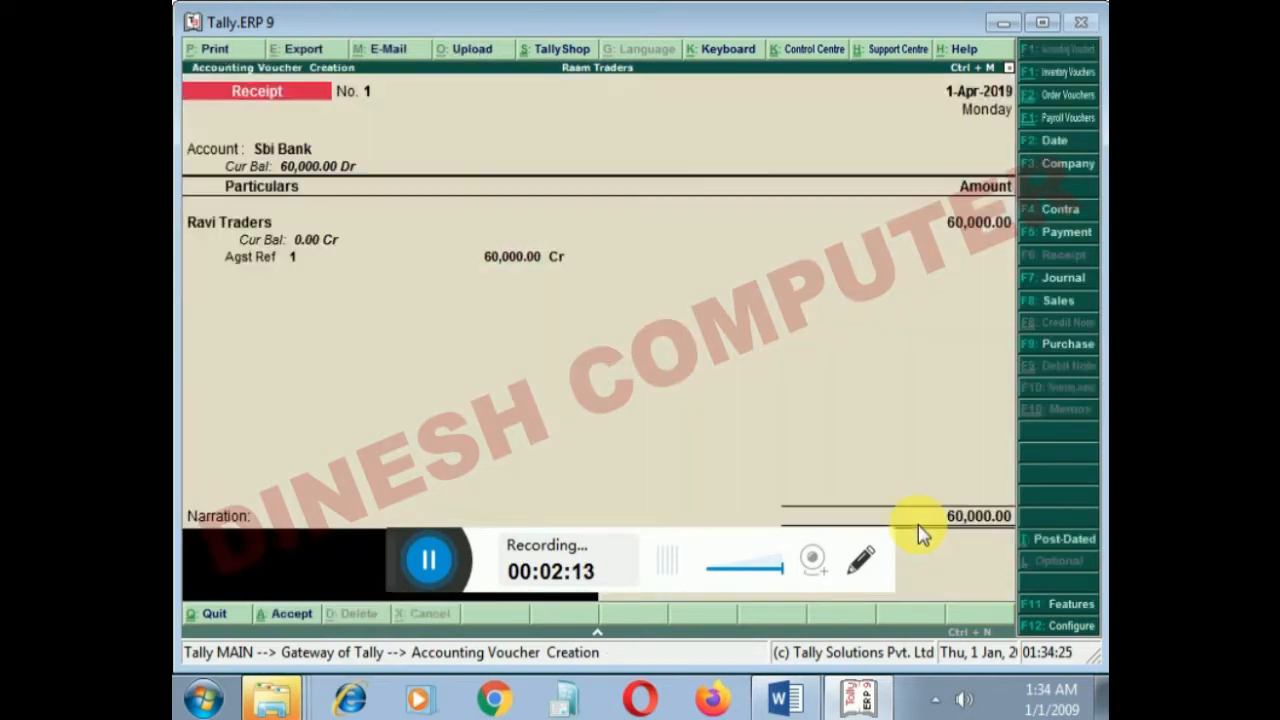
{"action": "key", "text": "Return"}
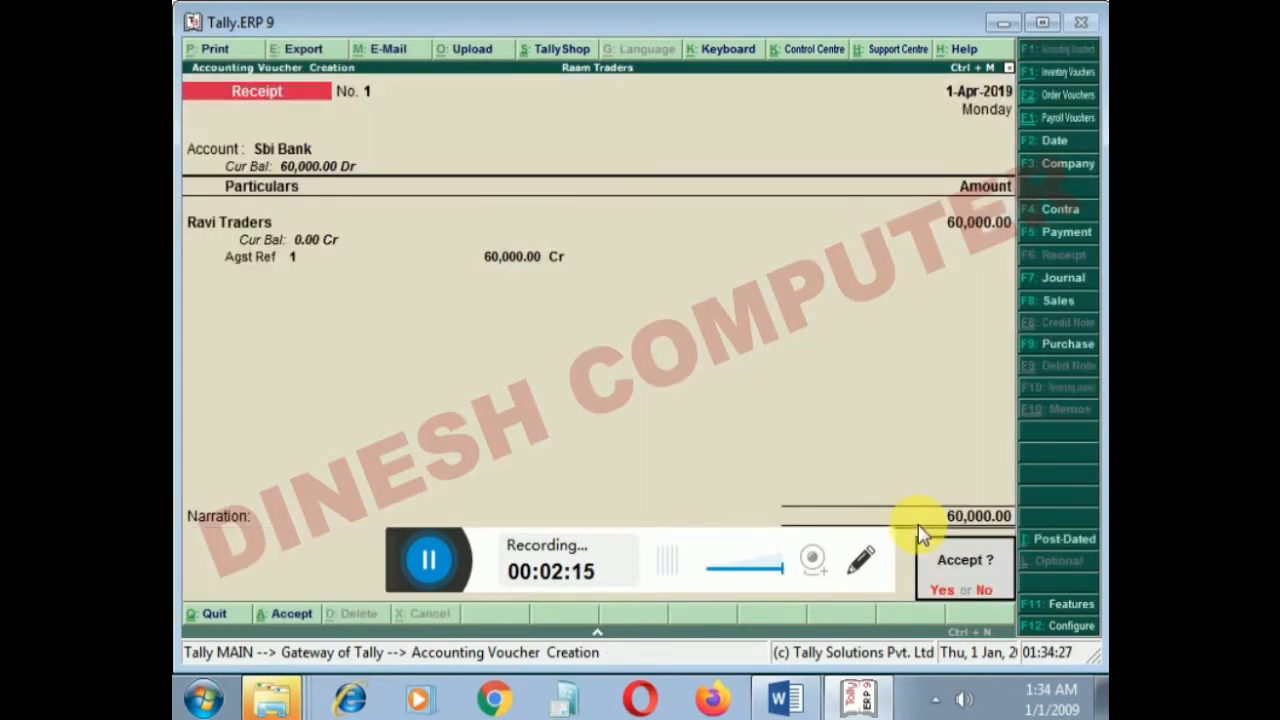
{"action": "left_click", "coordinate": [920, 530]}
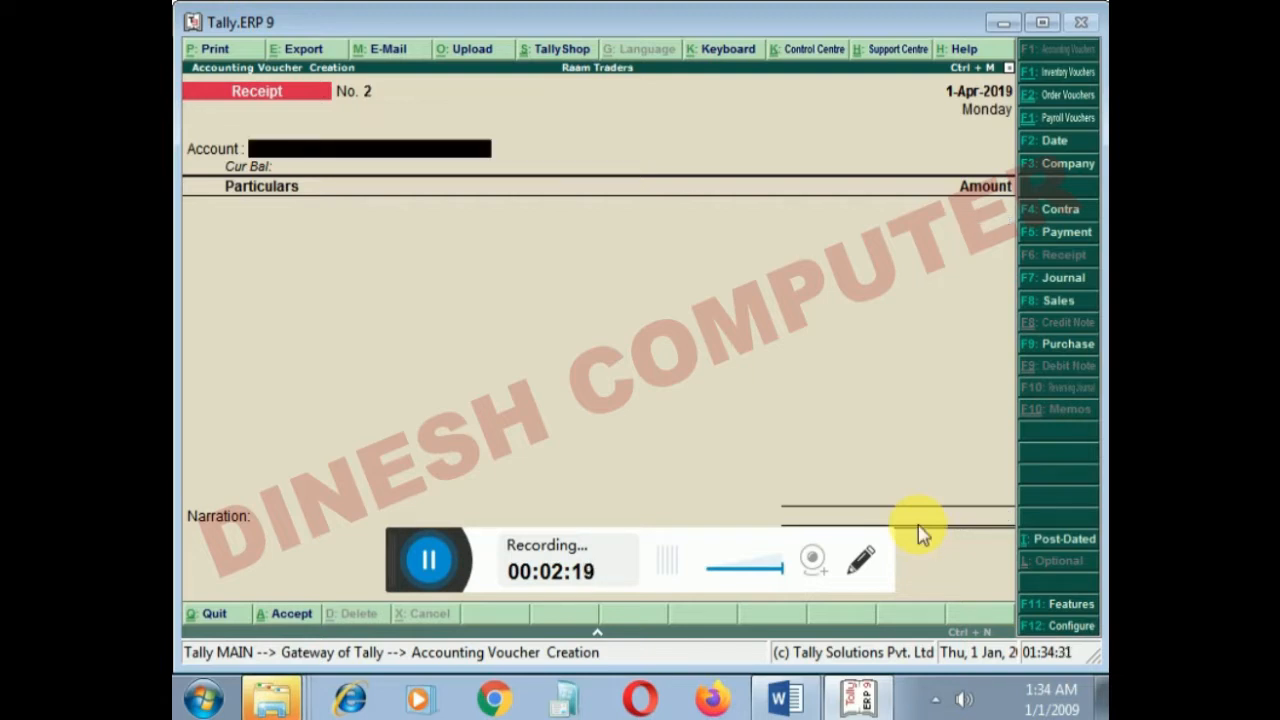
{"action": "key", "text": "Escape"}
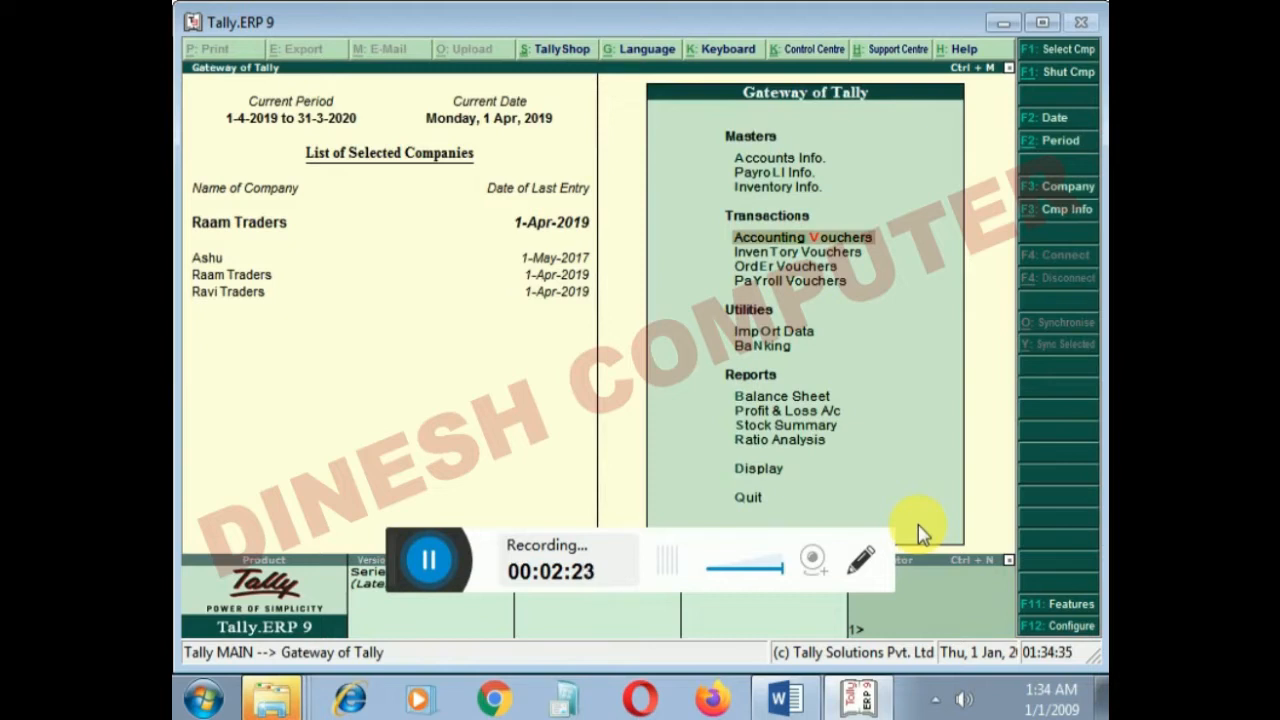
Open the Bank Reconciliation of the Sbi Bank ledger from the Banking utilities.
{"action": "key", "text": "Down"}
{"action": "key", "text": "Down"}
{"action": "key", "text": "Down"}
{"action": "key", "text": "Down"}
{"action": "key", "text": "Down"}
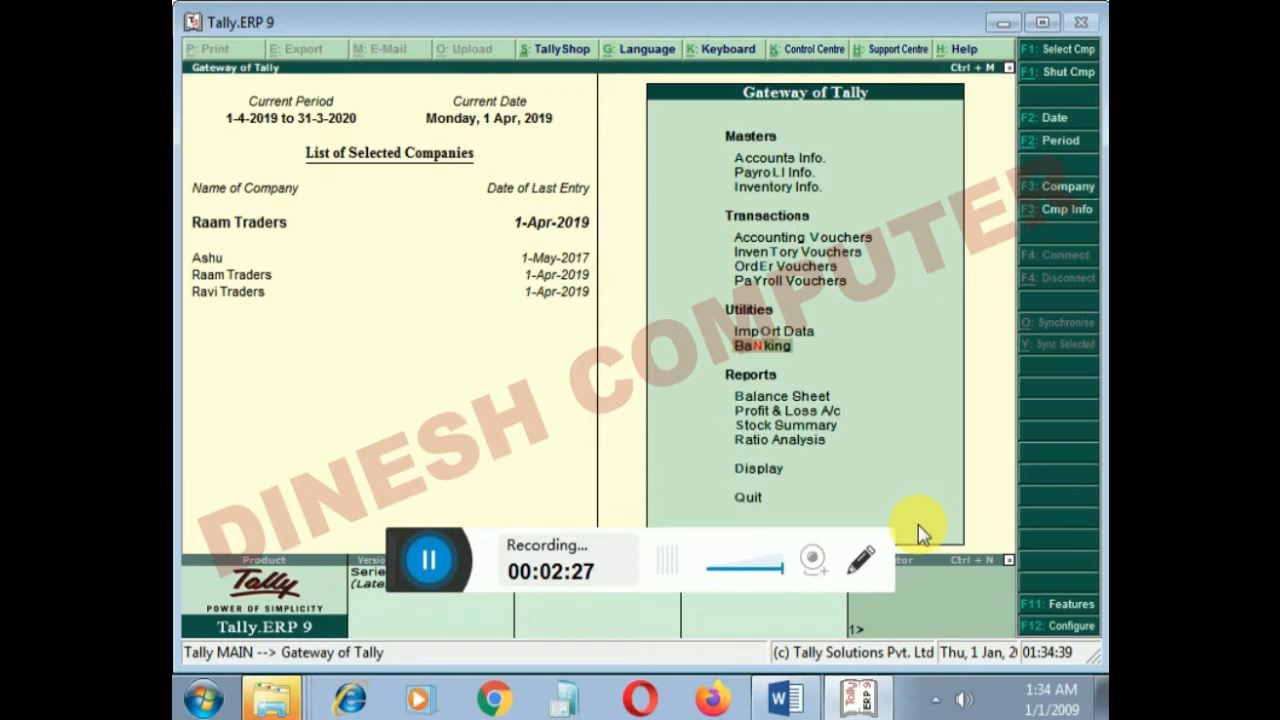
{"action": "key", "text": "Return"}
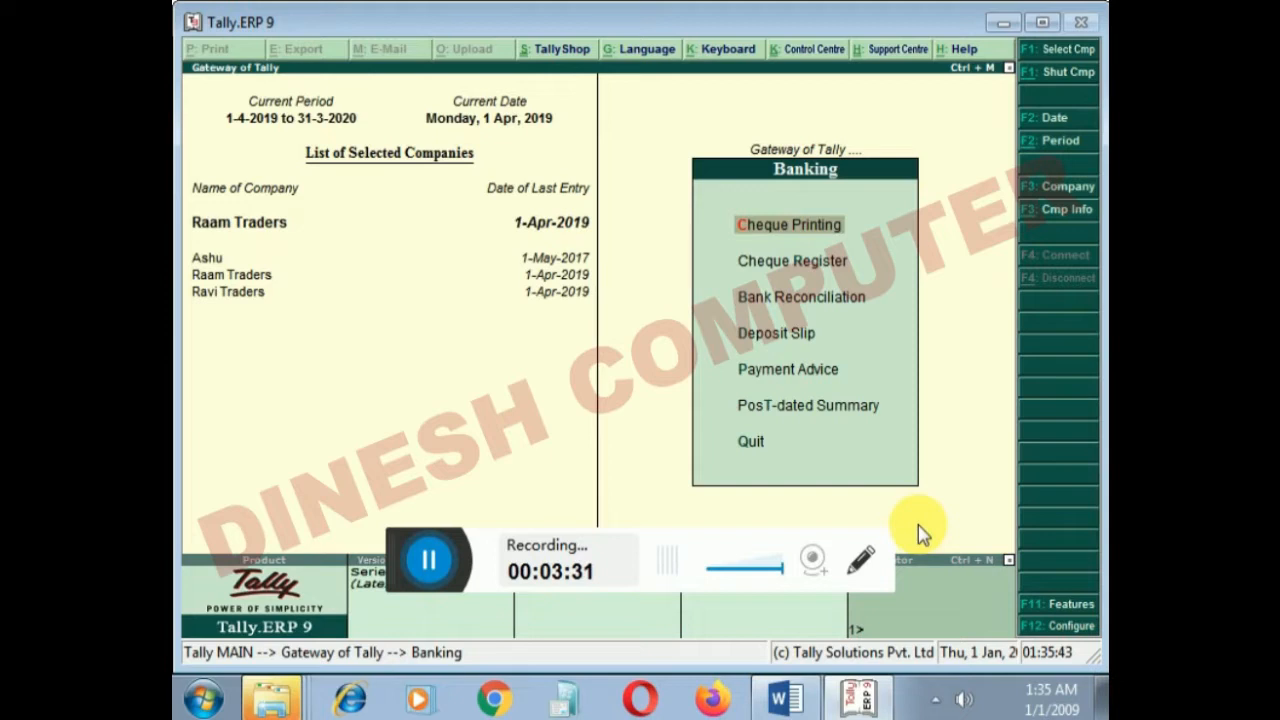
{"action": "key", "text": "Down"}
{"action": "key", "text": "Down"}
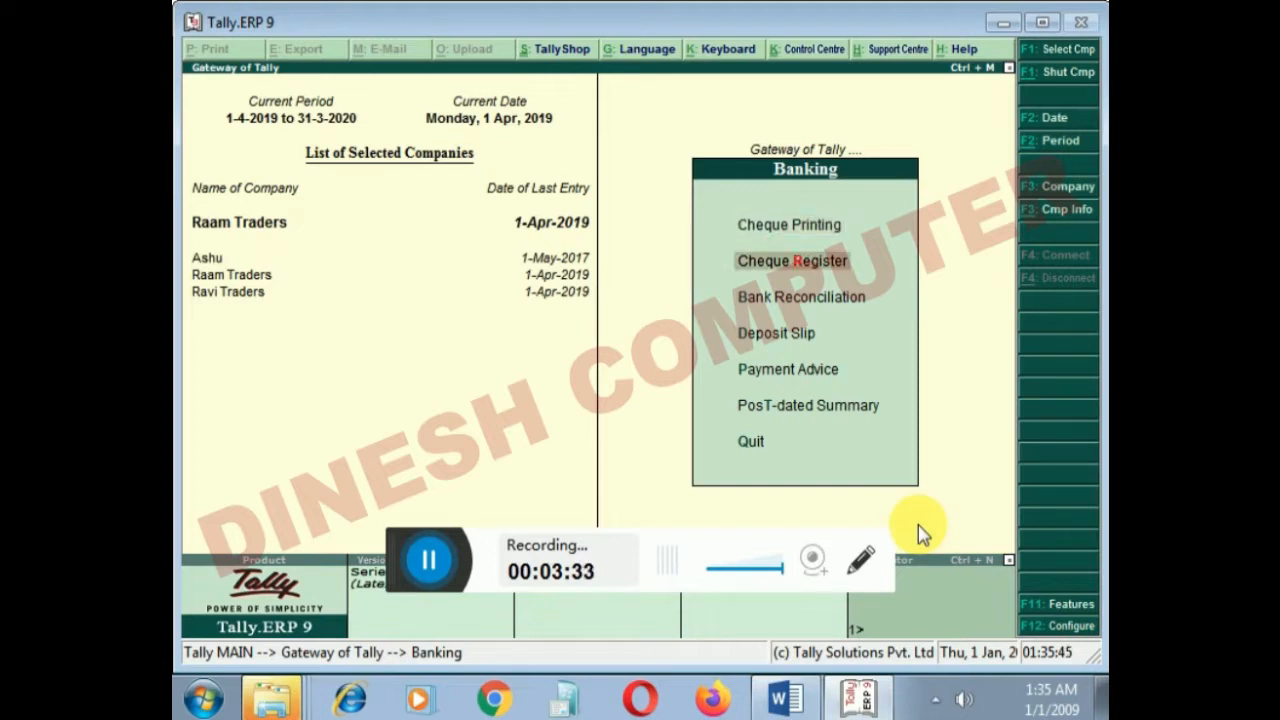
{"action": "key", "text": "Return"}
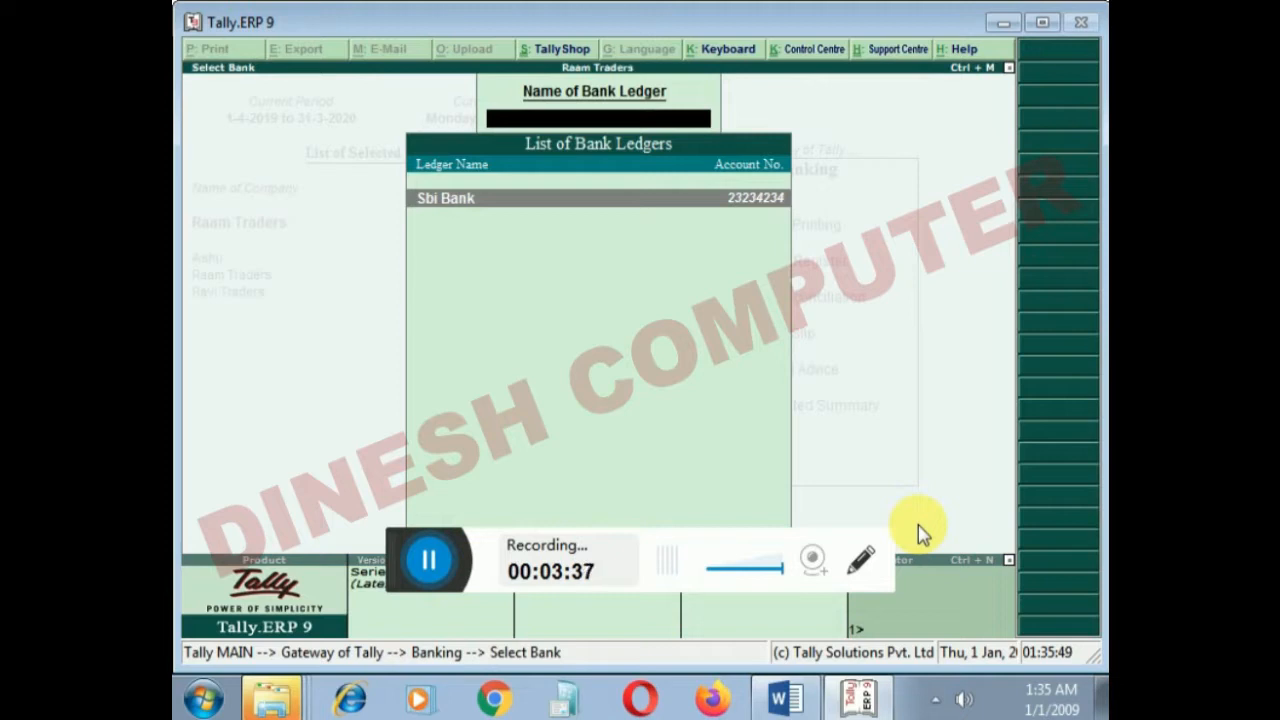
{"action": "key", "text": "Return"}
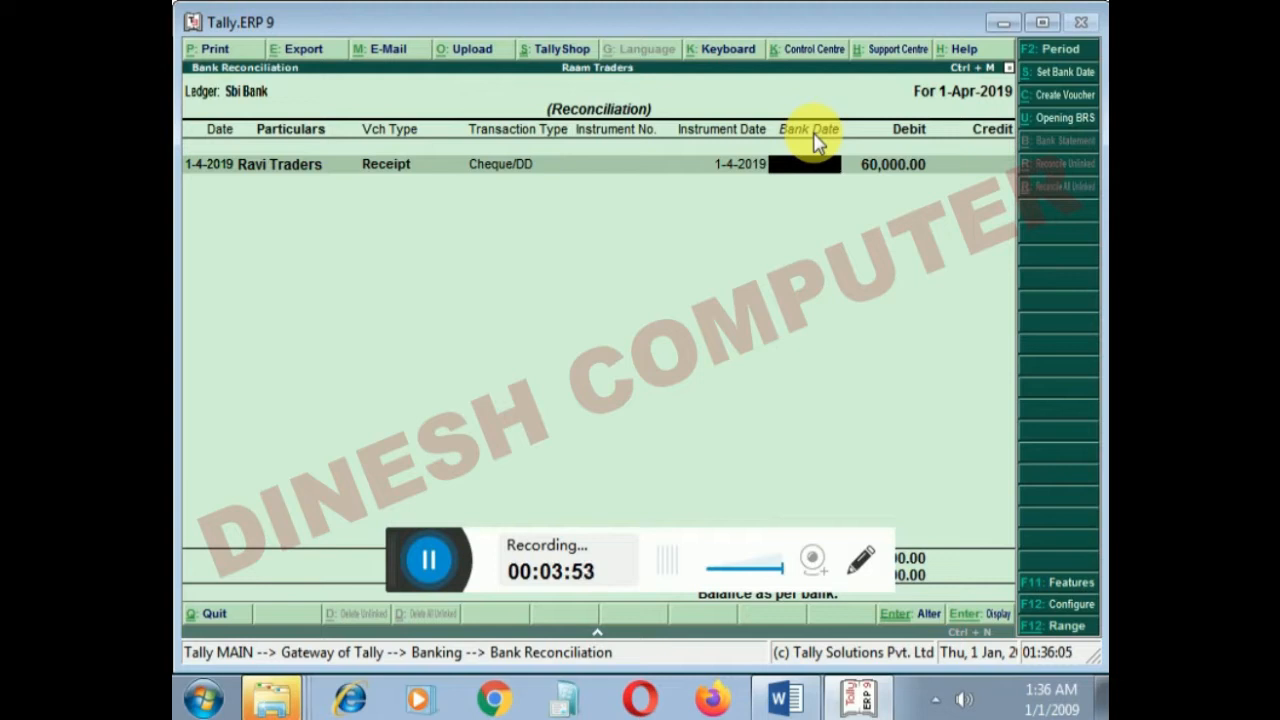
Try to enter 3.4.2019 as the bank date of the Ravi Traders receipt and return to the Gateway of Tally.
{"action": "type", "text": "3.4.2019"}
{"action": "left_click", "coordinate": [594, 636]}
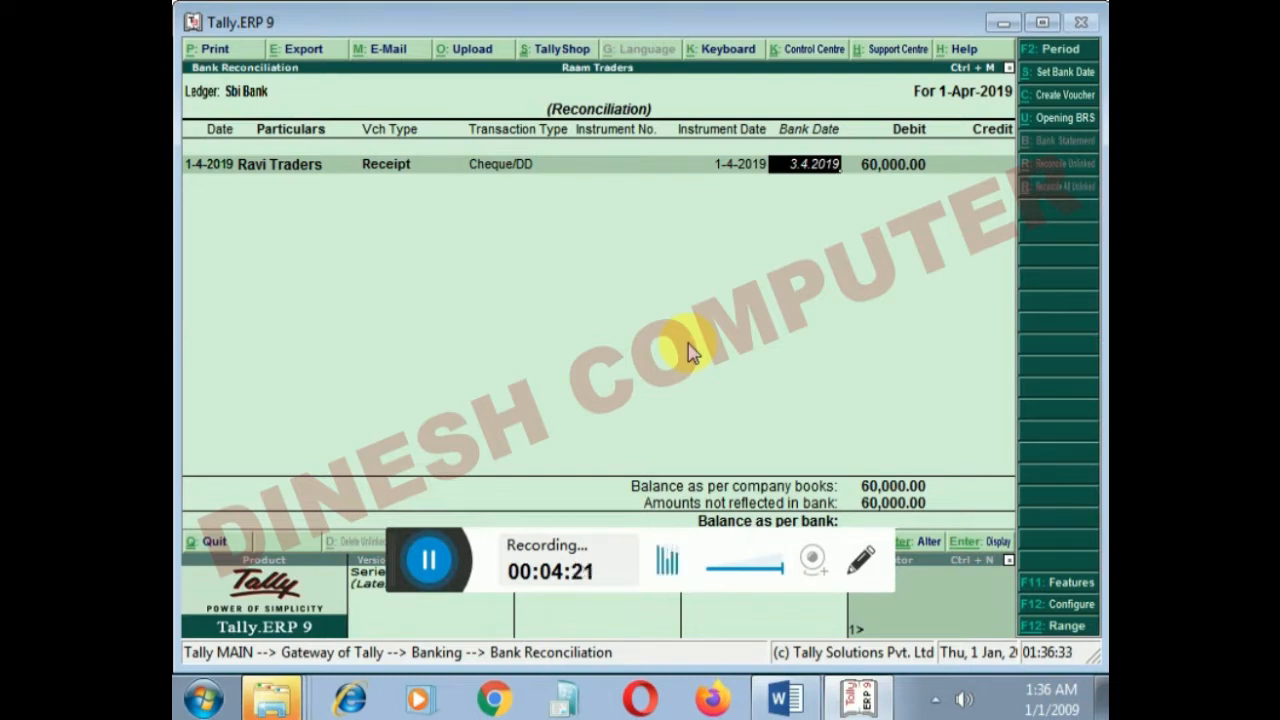
{"action": "key", "text": "BackSpace"}
{"action": "key", "text": "BackSpace"}
{"action": "key", "text": "BackSpace"}
{"action": "key", "text": "BackSpace"}
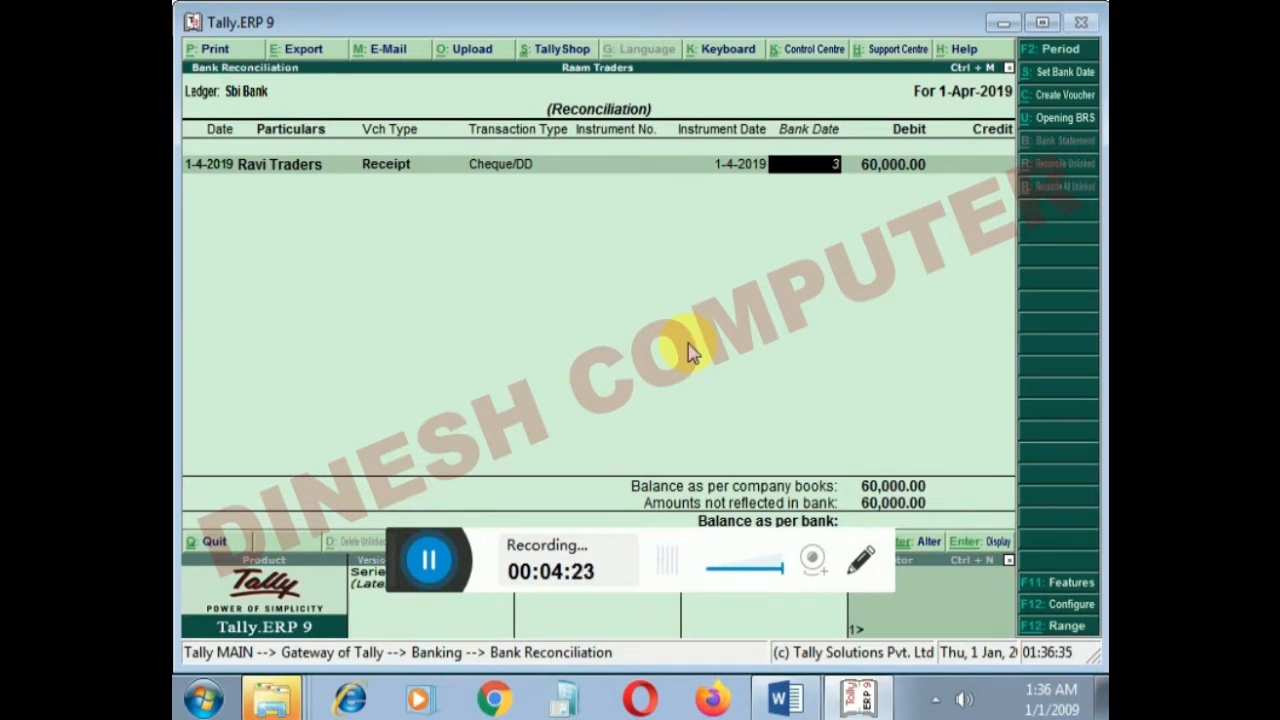
{"action": "key", "text": "BackSpace"}
{"action": "type", "text": ".4201"}
{"action": "key", "text": "BackSpace"}
{"action": "key", "text": "BackSpace"}
{"action": "type", "text": ".2019"}
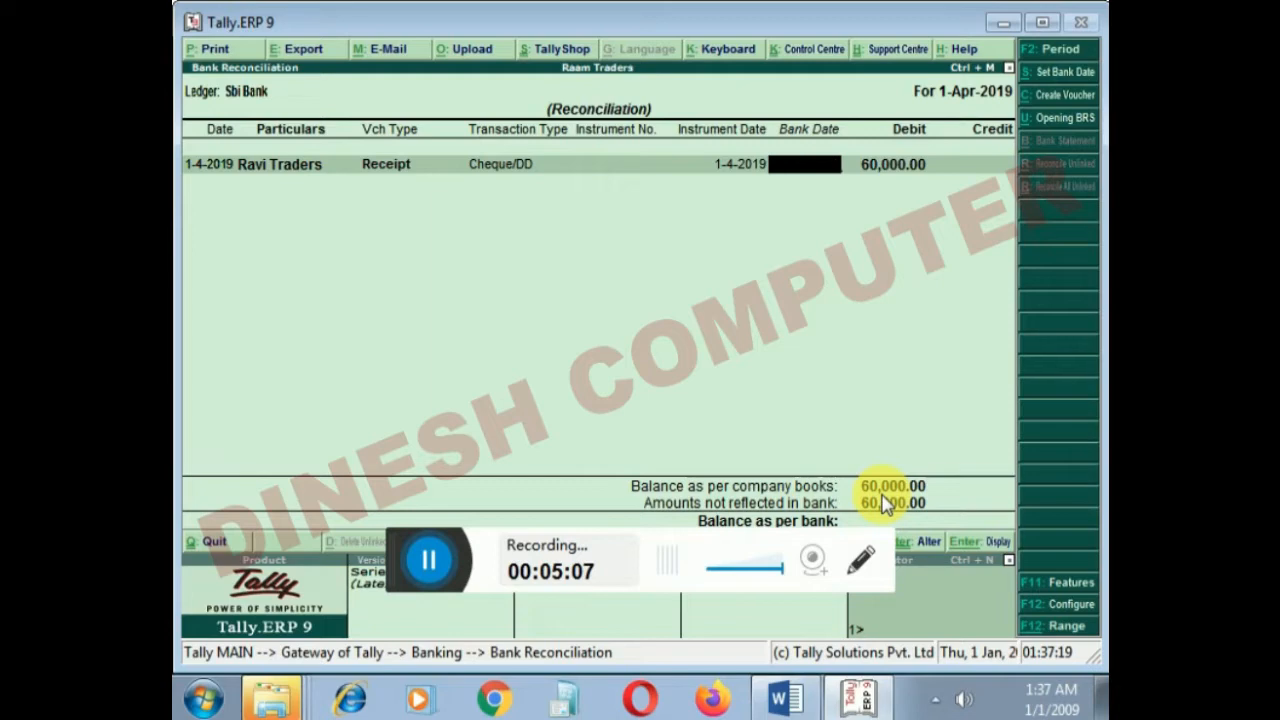
{"action": "key", "text": "Escape"}
{"action": "key", "text": "Escape"}
{"action": "key", "text": "Escape"}
{"action": "key", "text": "Escape"}
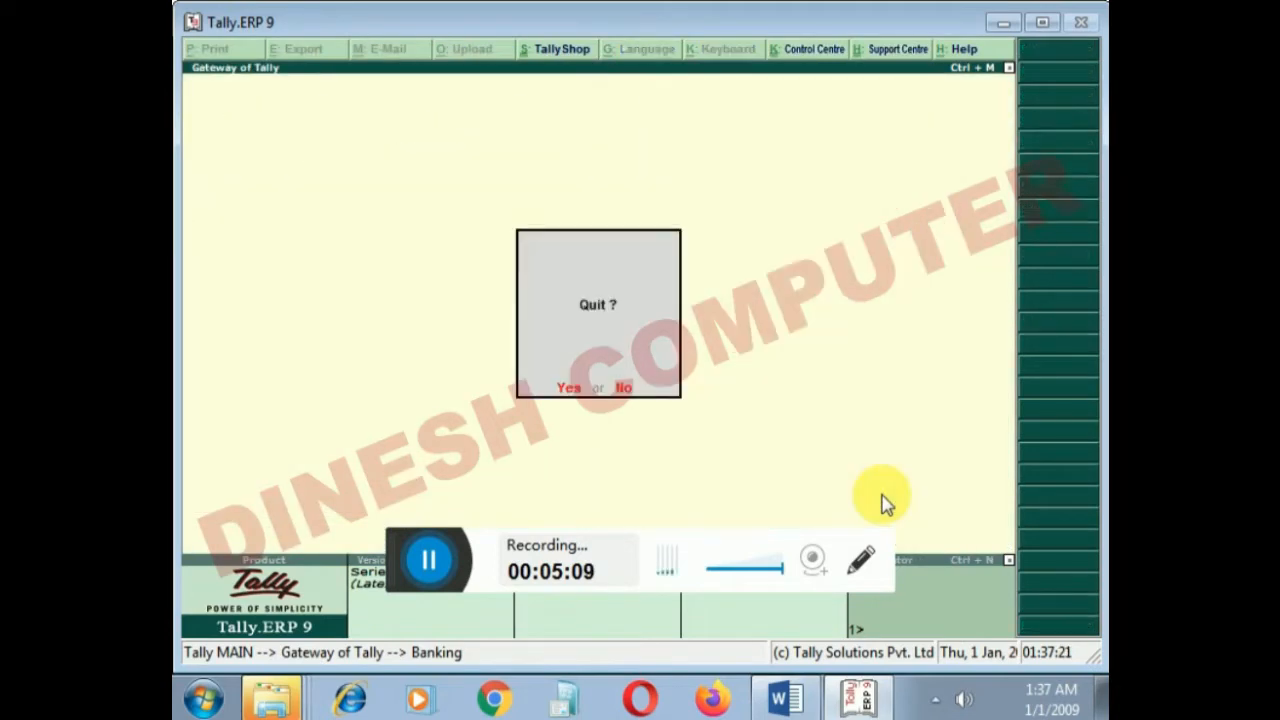
{"action": "key", "text": "n"}
Start a Sales voucher under Accounting Vouchers with reference number 32323.
{"action": "key", "text": "Down"}
{"action": "key", "text": "Down"}
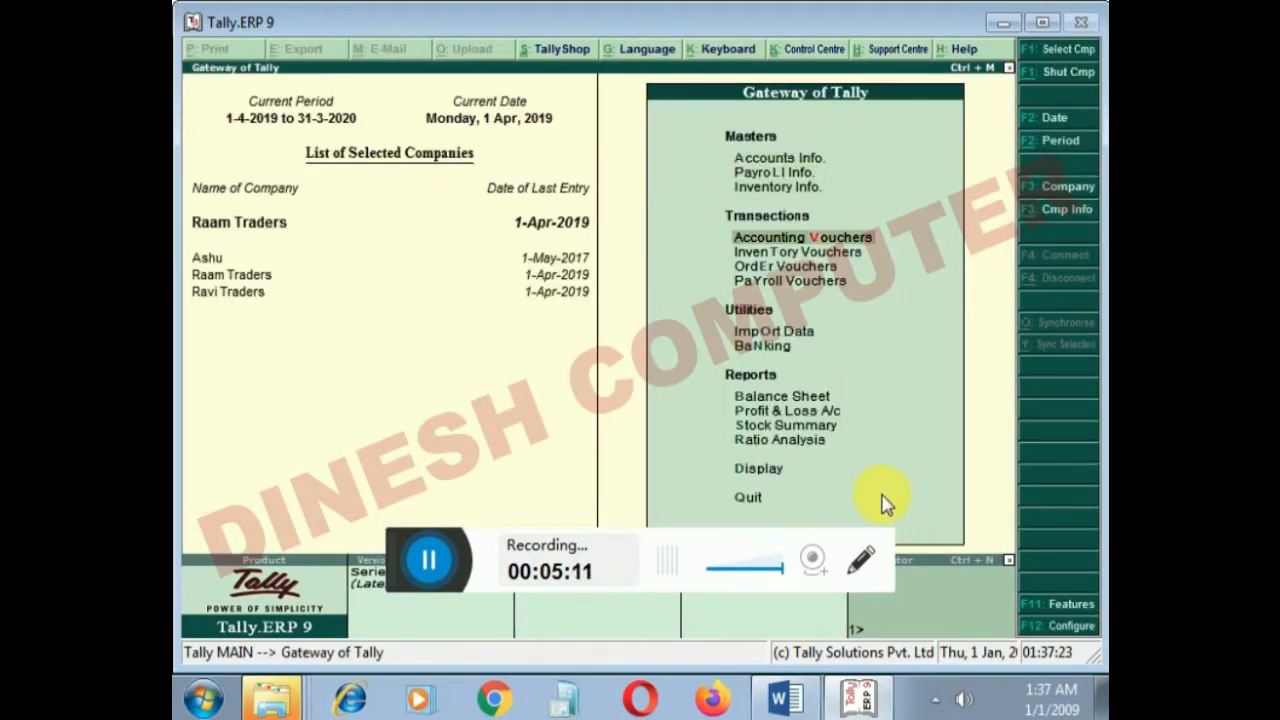
{"action": "key", "text": "Return"}
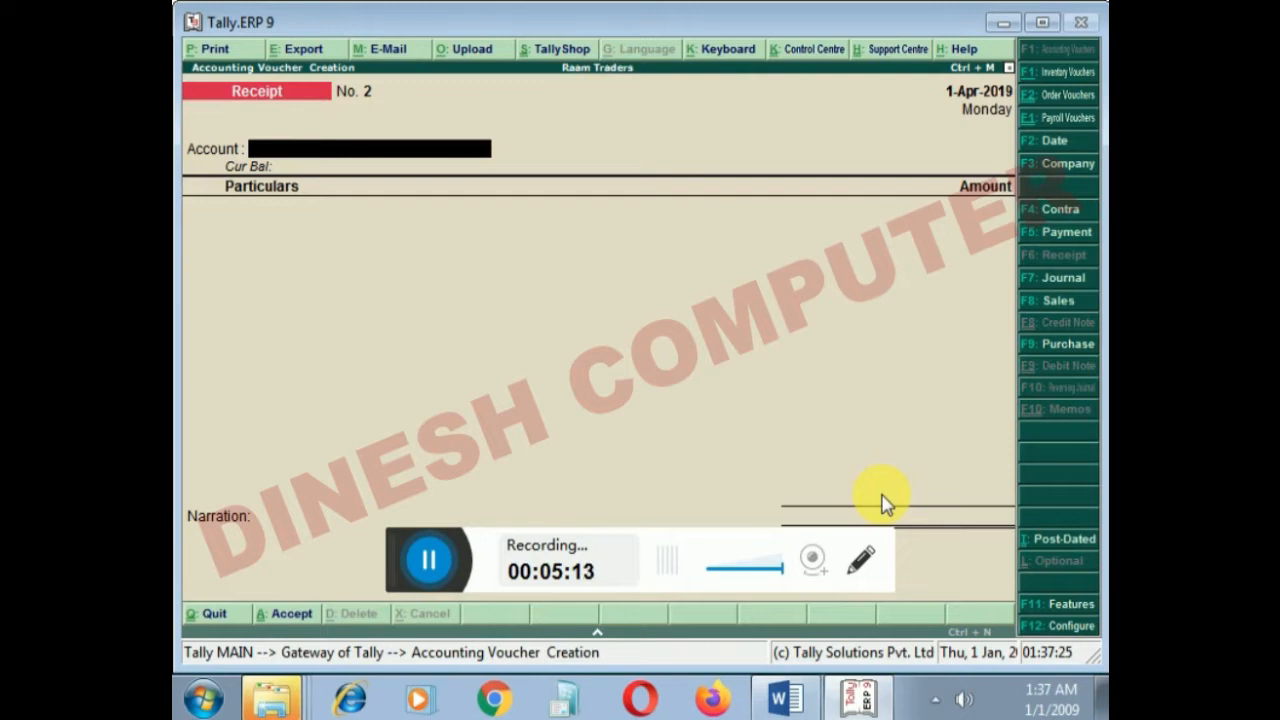
{"action": "key", "text": "F9"}
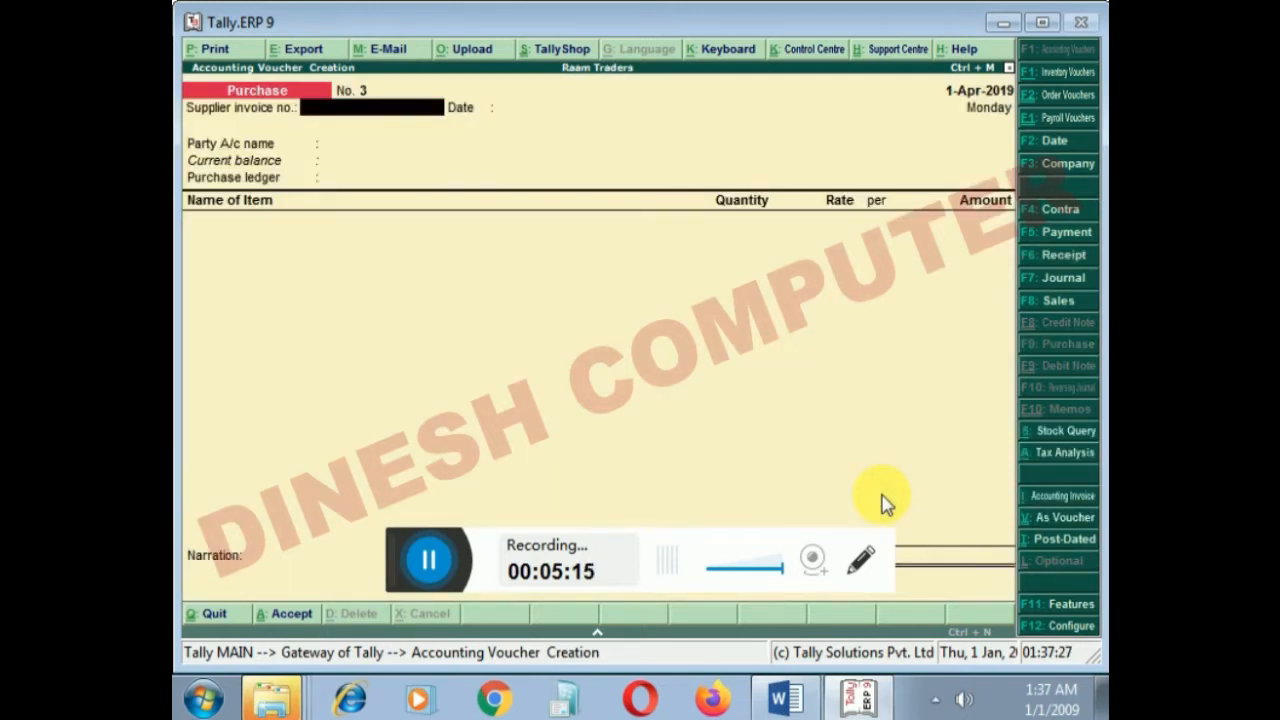
{"action": "key", "text": "F8"}
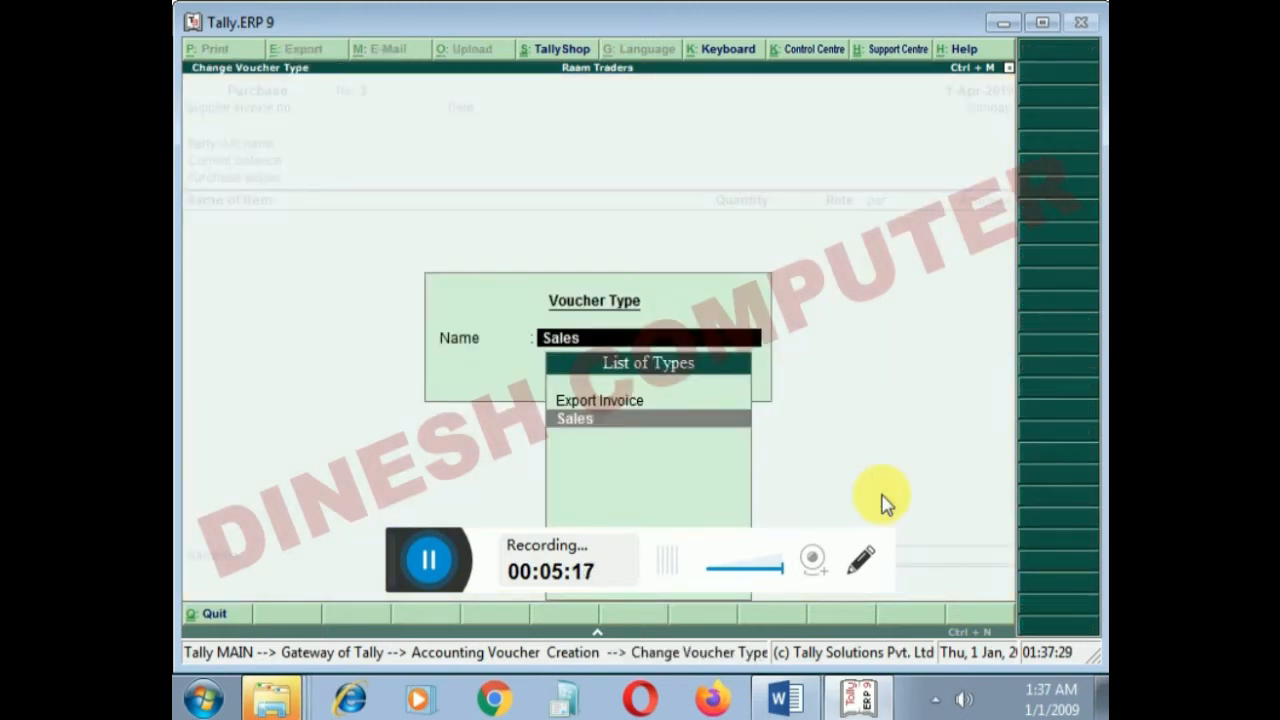
{"action": "key", "text": "Return"}
{"action": "type", "text": "32323"}
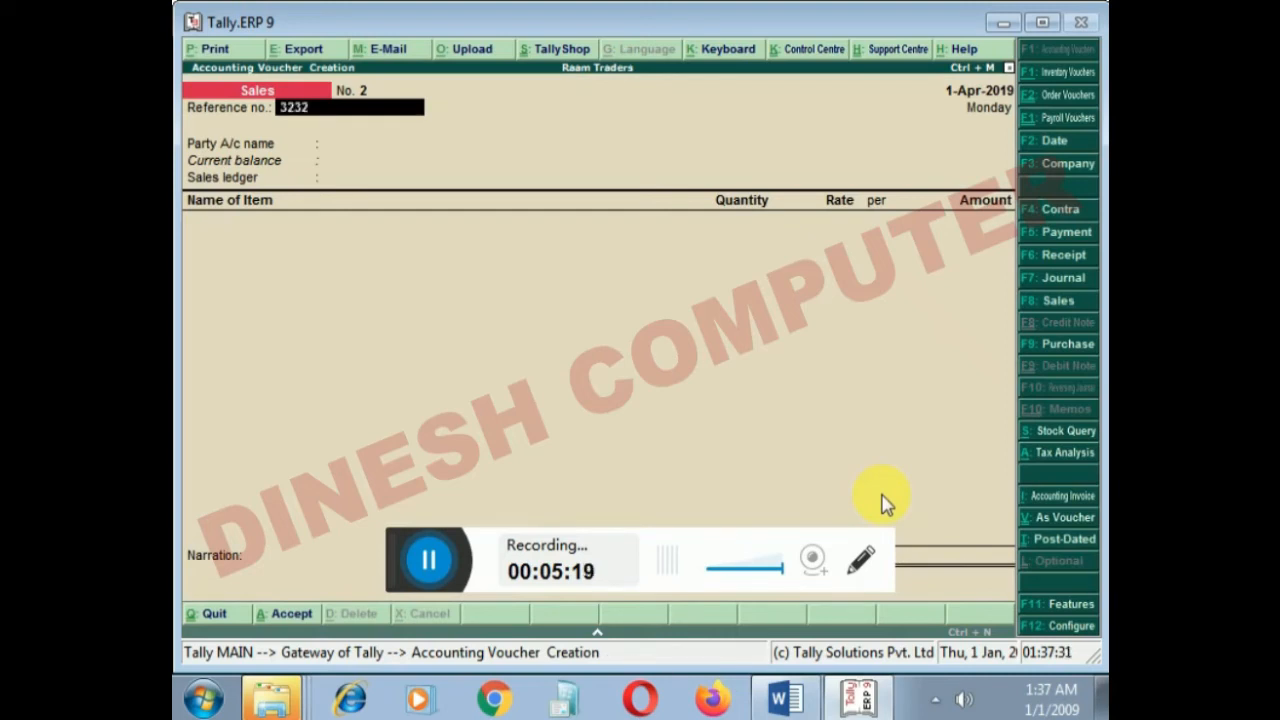
{"action": "key", "text": "Return"}
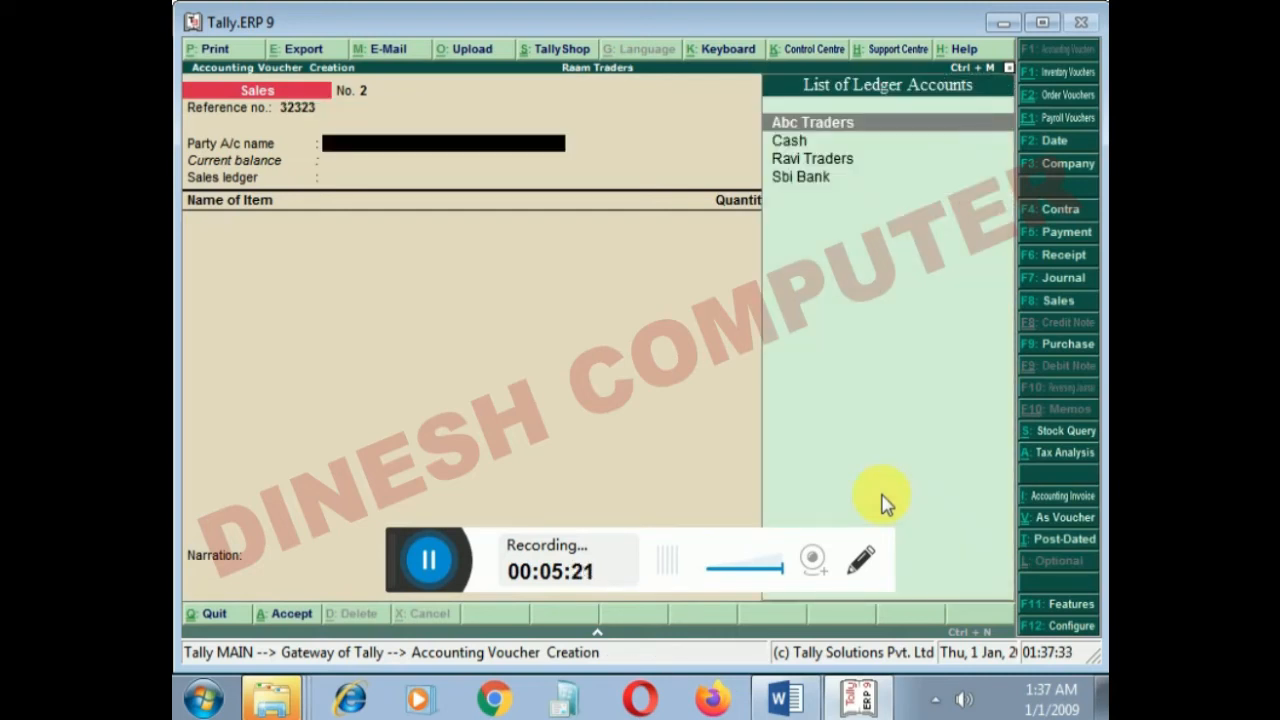
Create a ledger in the customer's name under Sundry Debtors and use it as the sales voucher's party account.
{"action": "key", "text": "alt+c"}
{"action": "type", "text": "Rohit"}
{"action": "key", "text": "Return"}
{"action": "key", "text": "Return"}
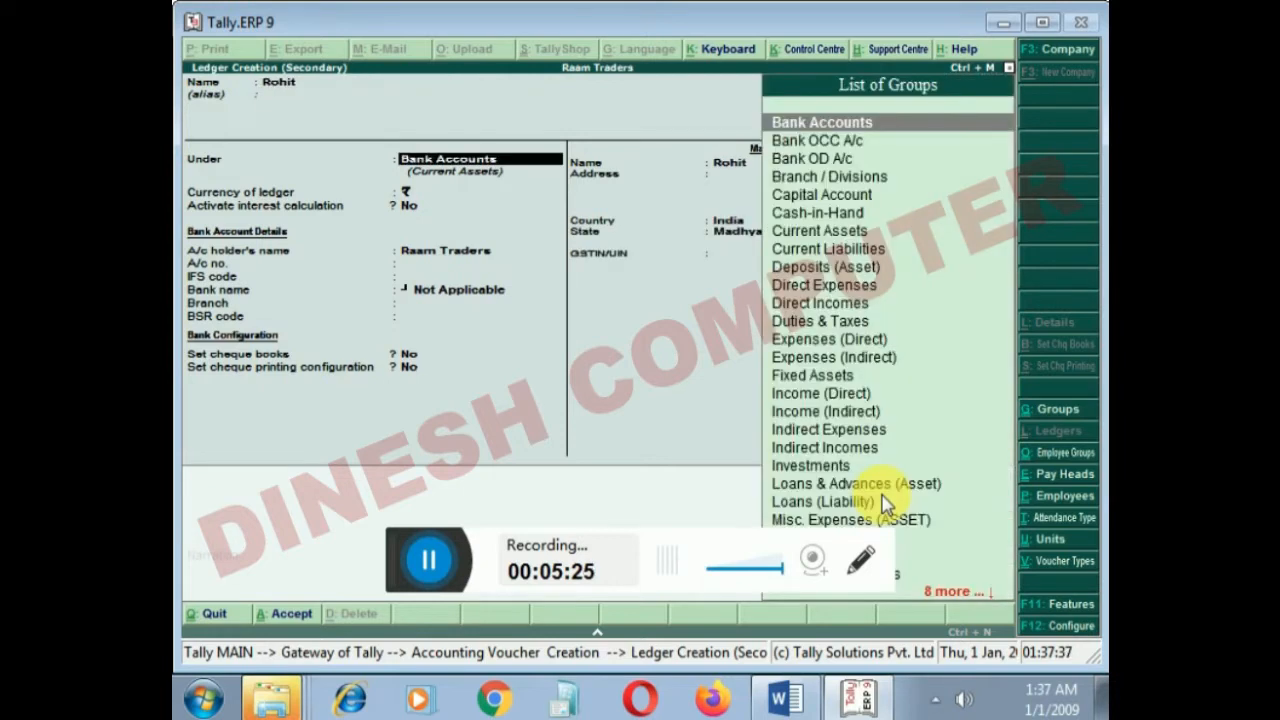
{"action": "type", "text": "Sun"}
{"action": "key", "text": "Down"}
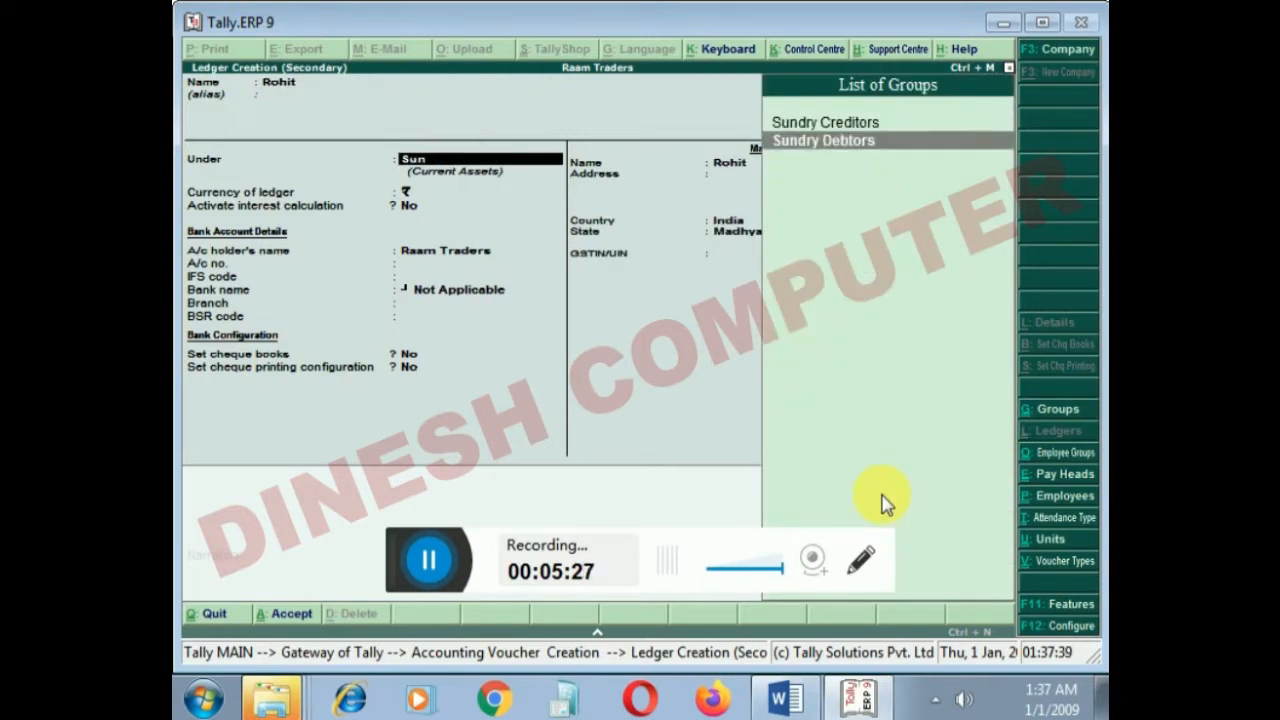
{"action": "key", "text": "Return"}
{"action": "key", "text": "Return"}
{"action": "key", "text": "Return"}
{"action": "key", "text": "Return"}
{"action": "key", "text": "Return"}
{"action": "key", "text": "Return"}
{"action": "key", "text": "Return"}
{"action": "key", "text": "Return"}
{"action": "key", "text": "Return"}
{"action": "key", "text": "Return"}
{"action": "key", "text": "Return"}
{"action": "key", "text": "Return"}
{"action": "key", "text": "Return"}
{"action": "key", "text": "Return"}
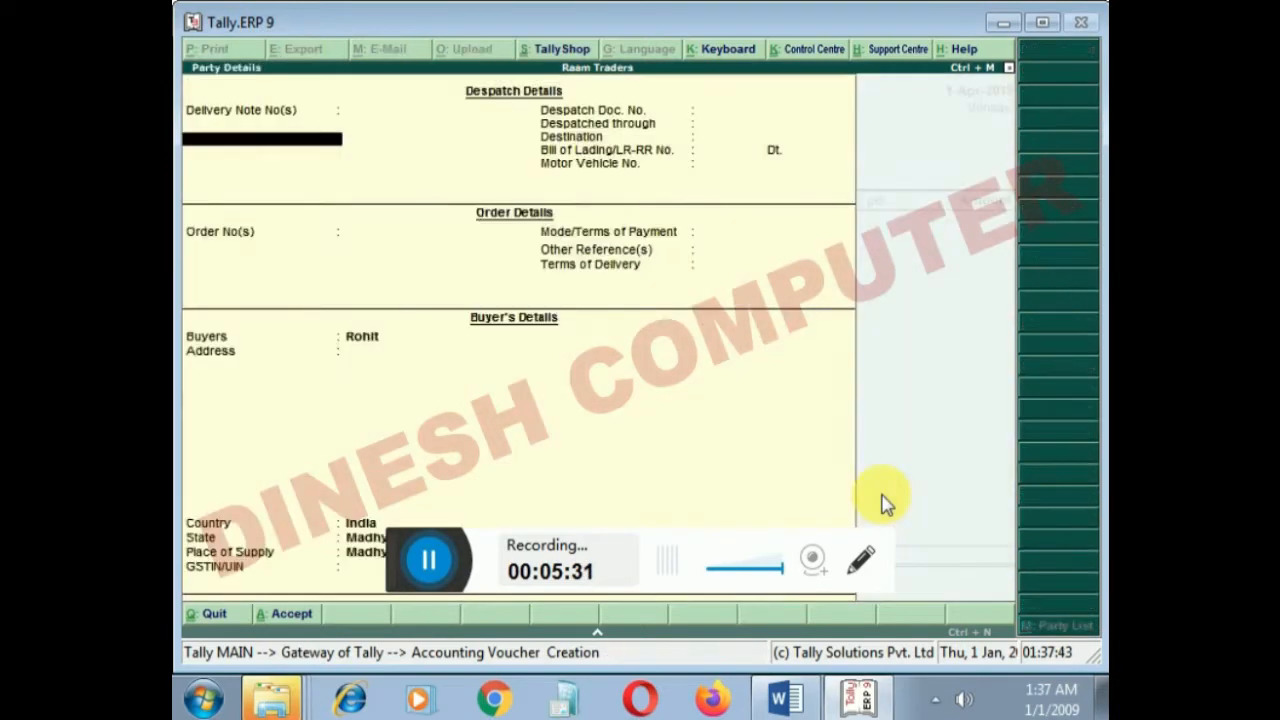
Accept the party details without despatch or order information and choose Sales as the sales ledger.
{"action": "key", "text": "Return"}
{"action": "key", "text": "Return"}
{"action": "key", "text": "Return"}
{"action": "key", "text": "Return"}
{"action": "key", "text": "Return"}
{"action": "key", "text": "Return"}
{"action": "key", "text": "Return"}
{"action": "key", "text": "Return"}
{"action": "key", "text": "Return"}
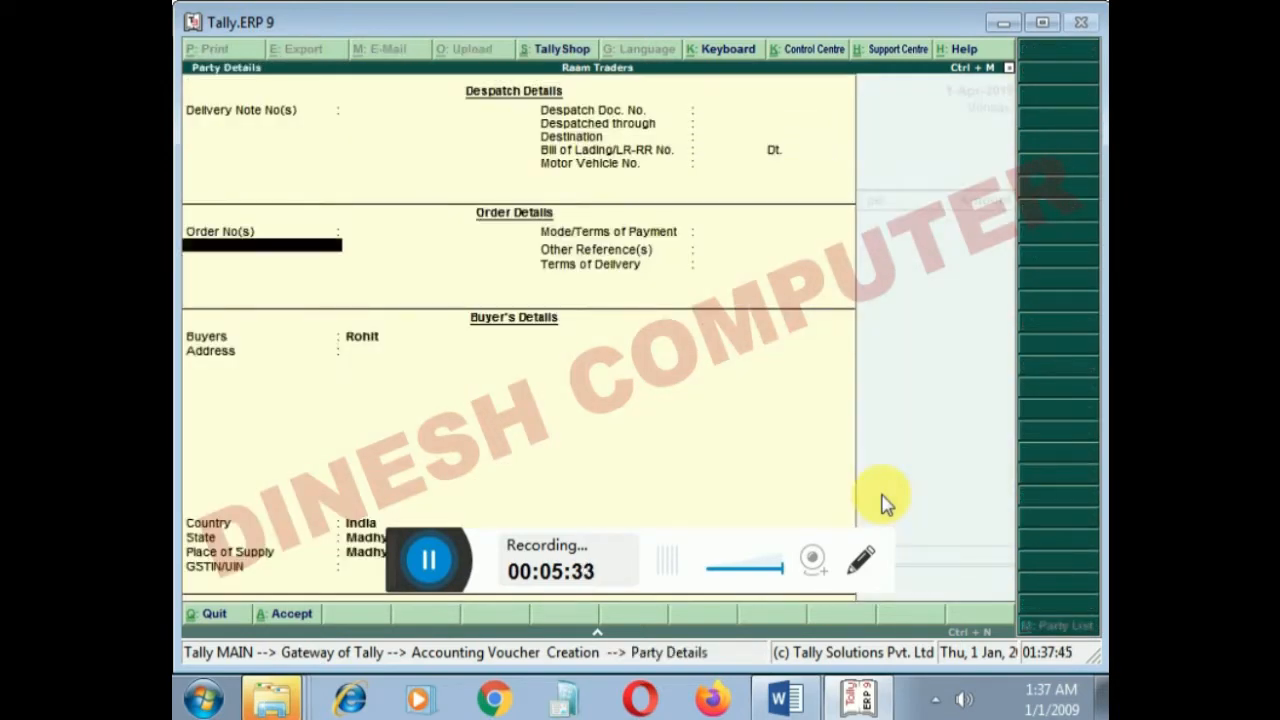
{"action": "key", "text": "Return"}
{"action": "key", "text": "Return"}
{"action": "key", "text": "Return"}
{"action": "key", "text": "Return"}
{"action": "key", "text": "Return"}
{"action": "key", "text": "Return"}
{"action": "key", "text": "Return"}
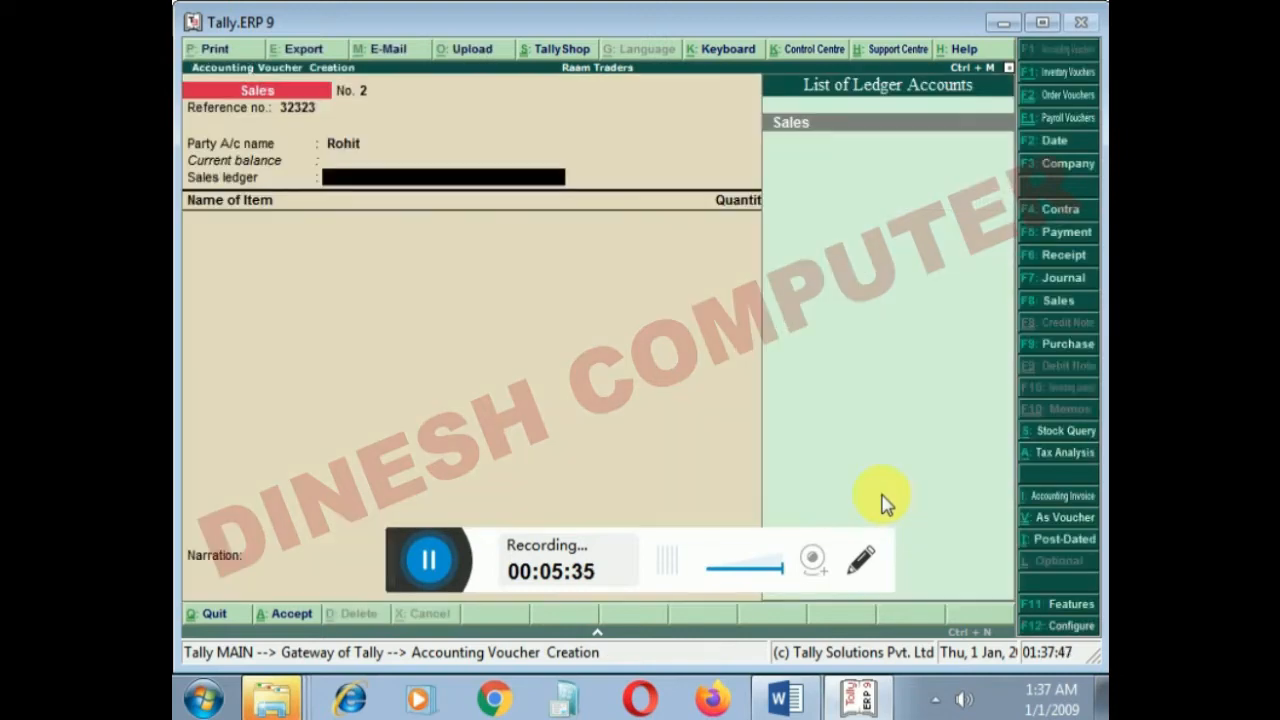
{"action": "key", "text": "Return"}
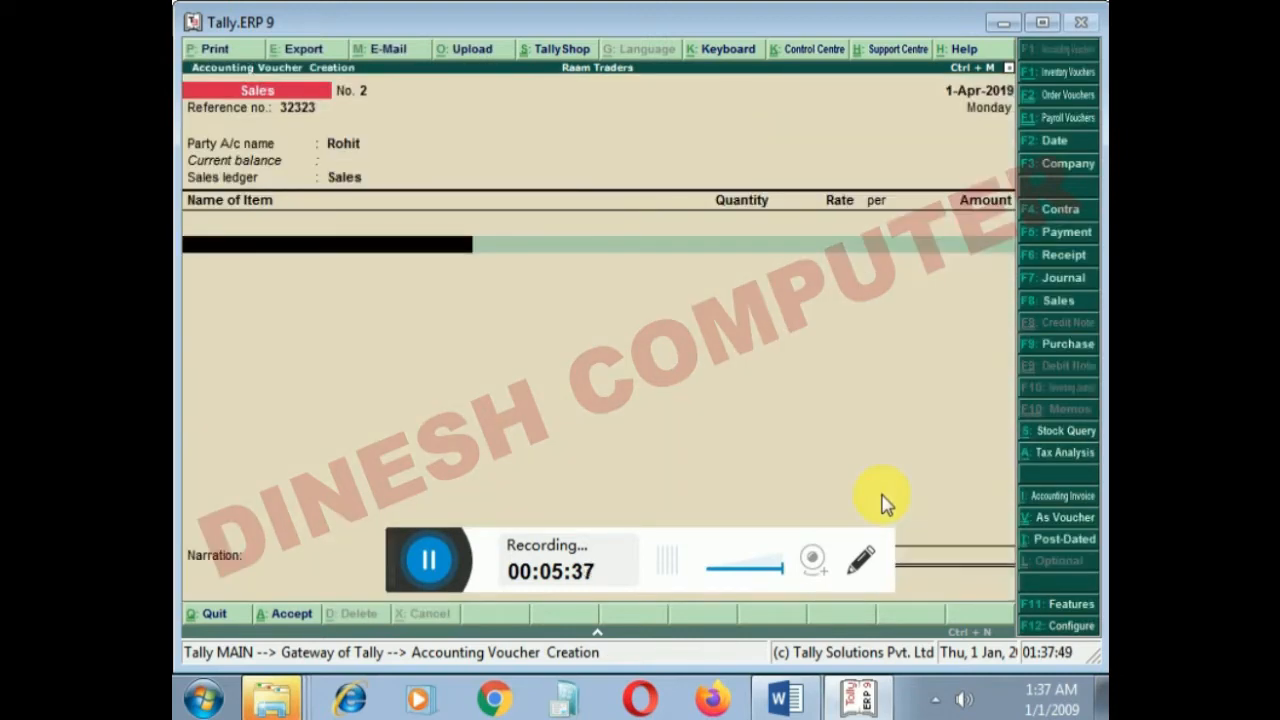
Add 1 set of Nokia 5 from Main Location at a rate of 12,000 and save the sales voucher without narration.
{"action": "key", "text": "Down"}
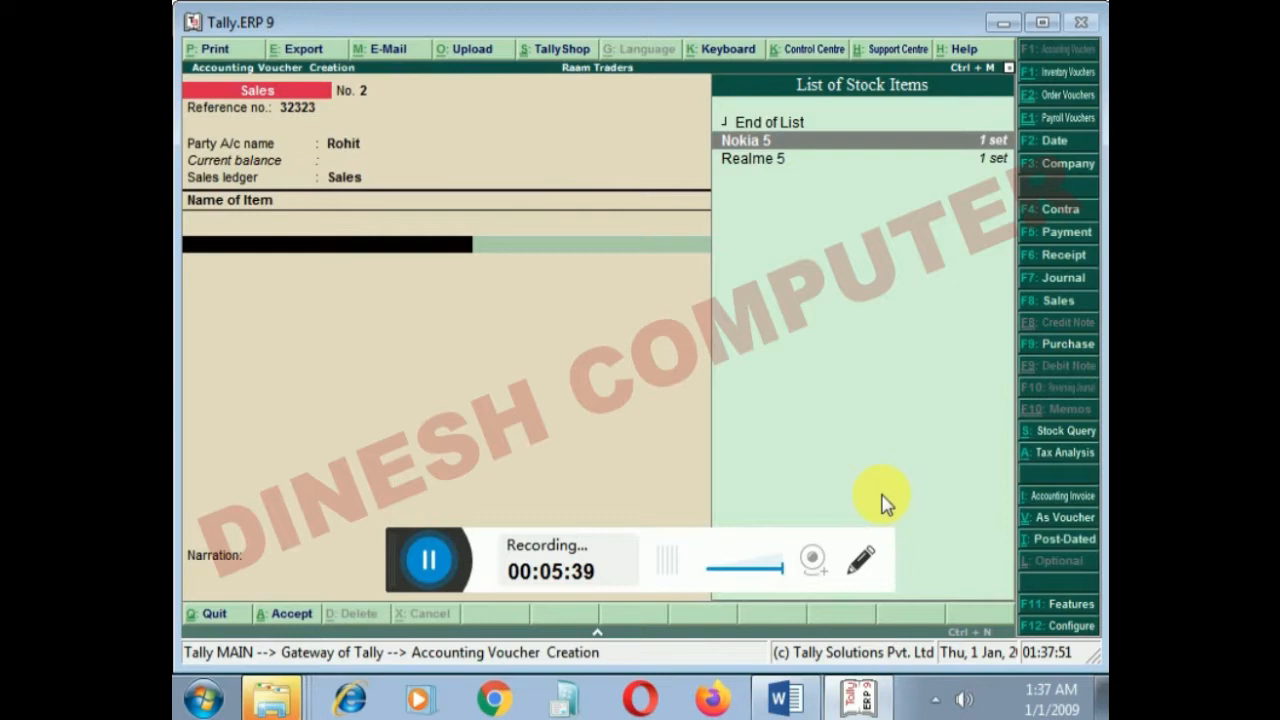
{"action": "key", "text": "Return"}
{"action": "key", "text": "Return"}
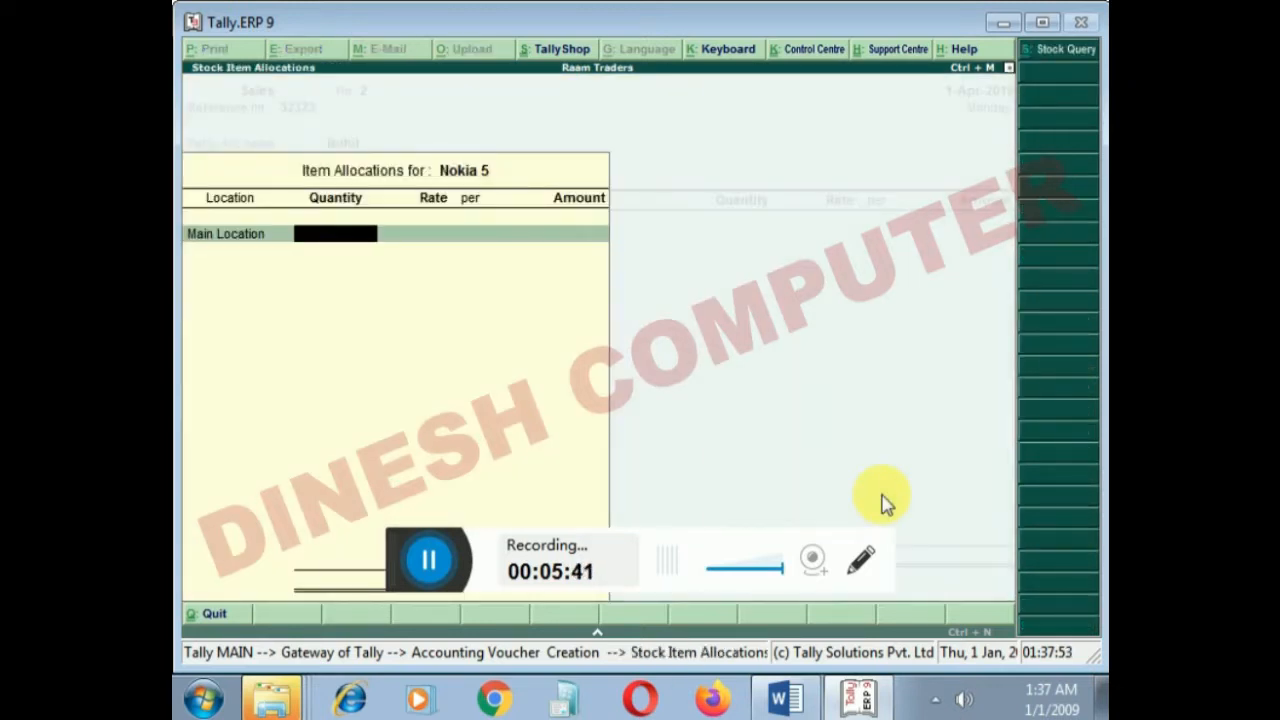
{"action": "type", "text": "1"}
{"action": "key", "text": "Return"}
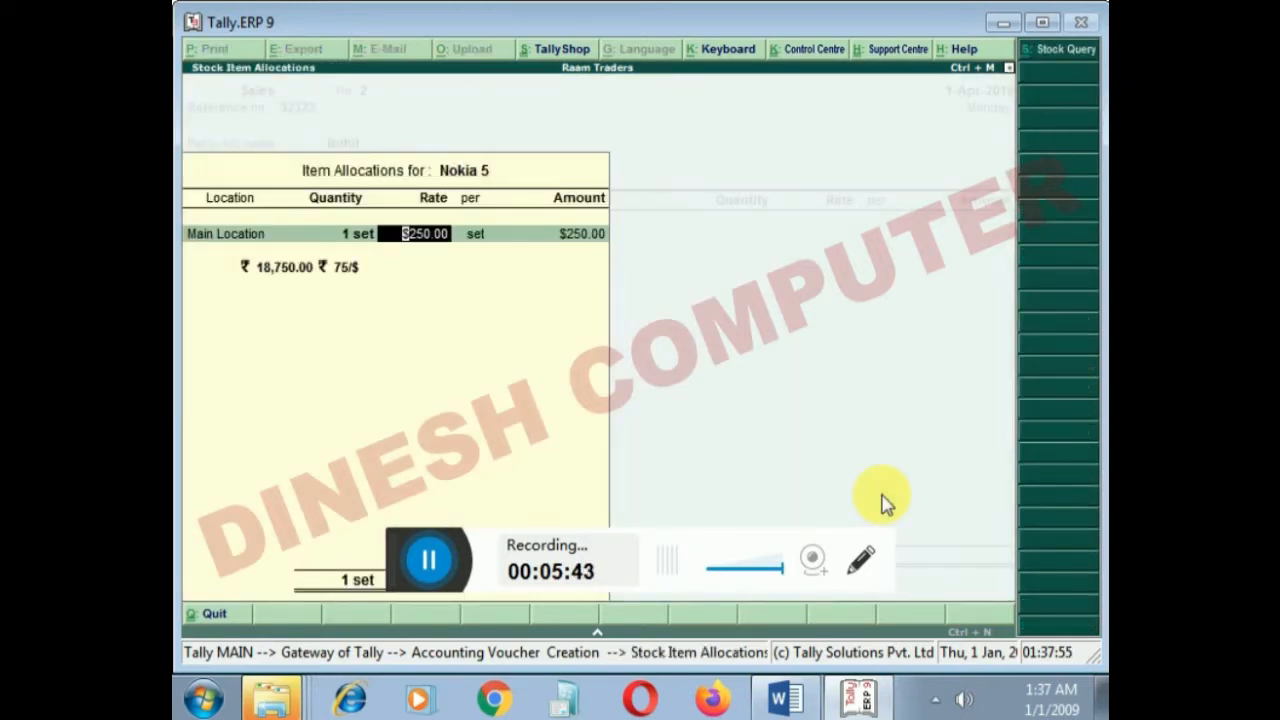
{"action": "type", "text": "12,000"}
{"action": "key", "text": "Return"}
{"action": "key", "text": "Return"}
{"action": "key", "text": "Return"}
{"action": "key", "text": "Return"}
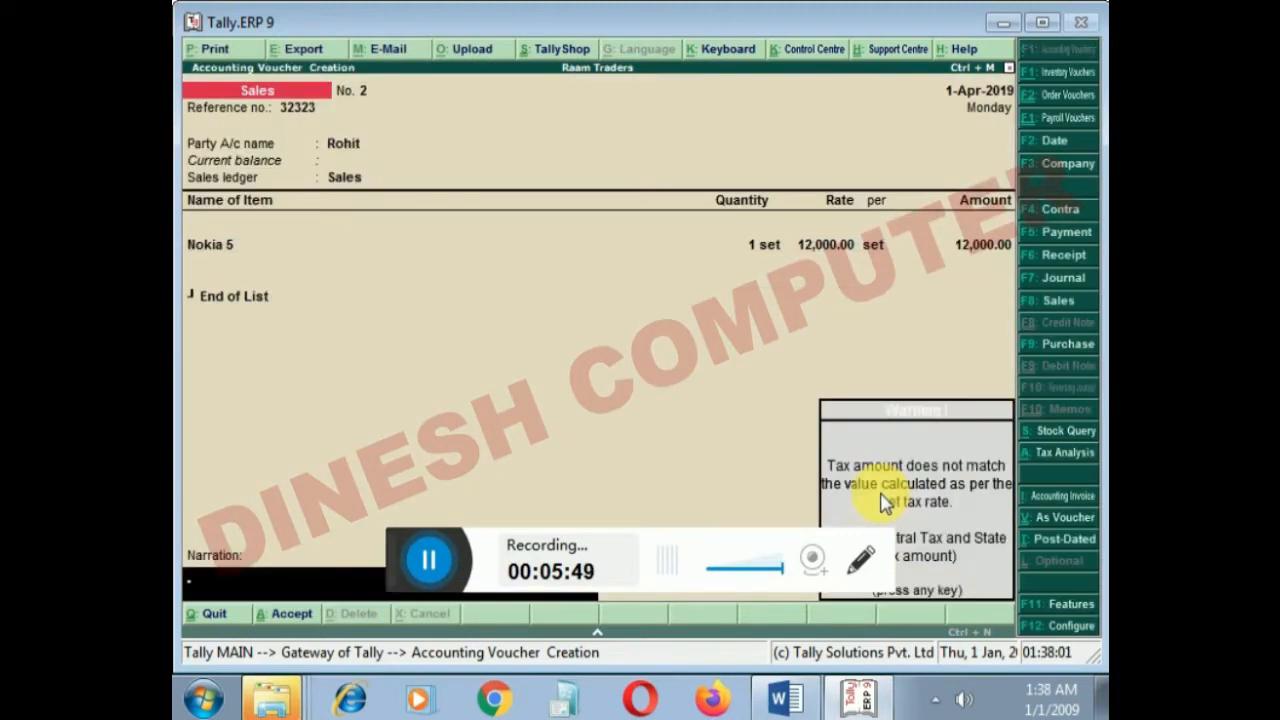
{"action": "key", "text": "Return"}
{"action": "key", "text": "Return"}
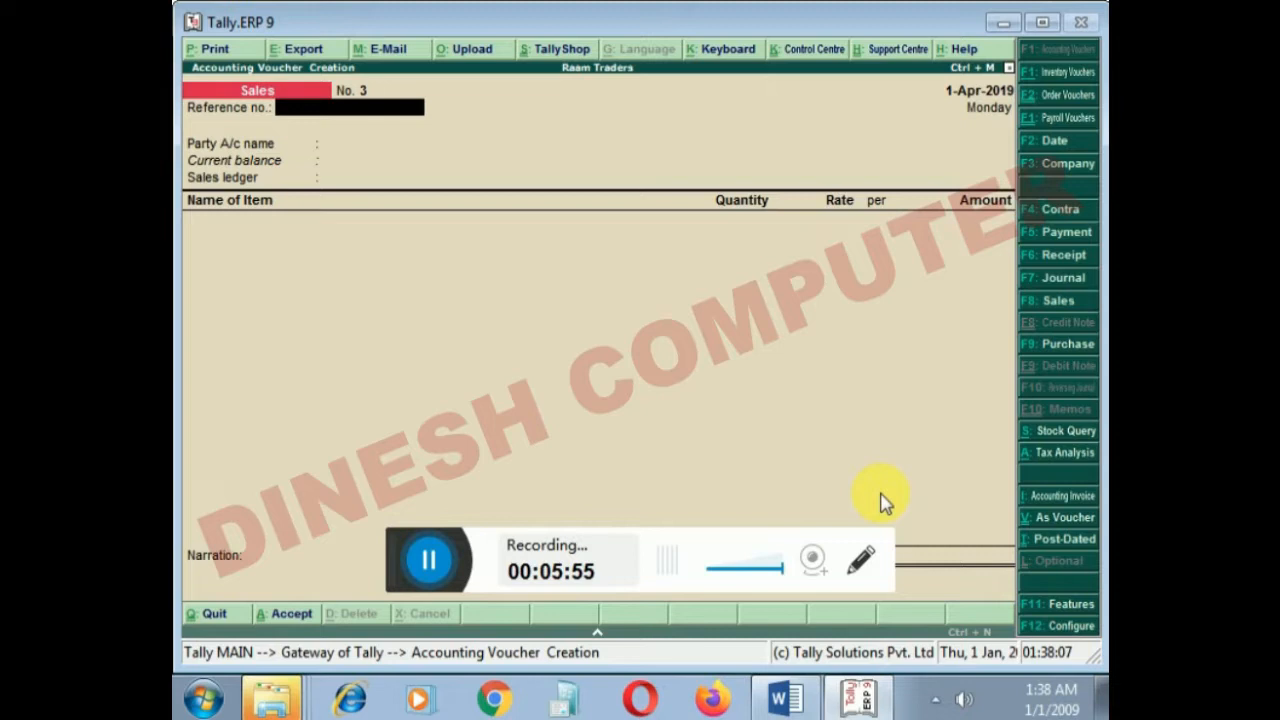
Switch to a Receipt voucher with Sbi Bank as the receiving account.
{"action": "key", "text": "F6"}
{"action": "type", "text": "C"}
{"action": "key", "text": "Return"}
{"action": "key", "text": "BackSpace"}
{"action": "key", "text": "Down"}
{"action": "key", "text": "Return"}
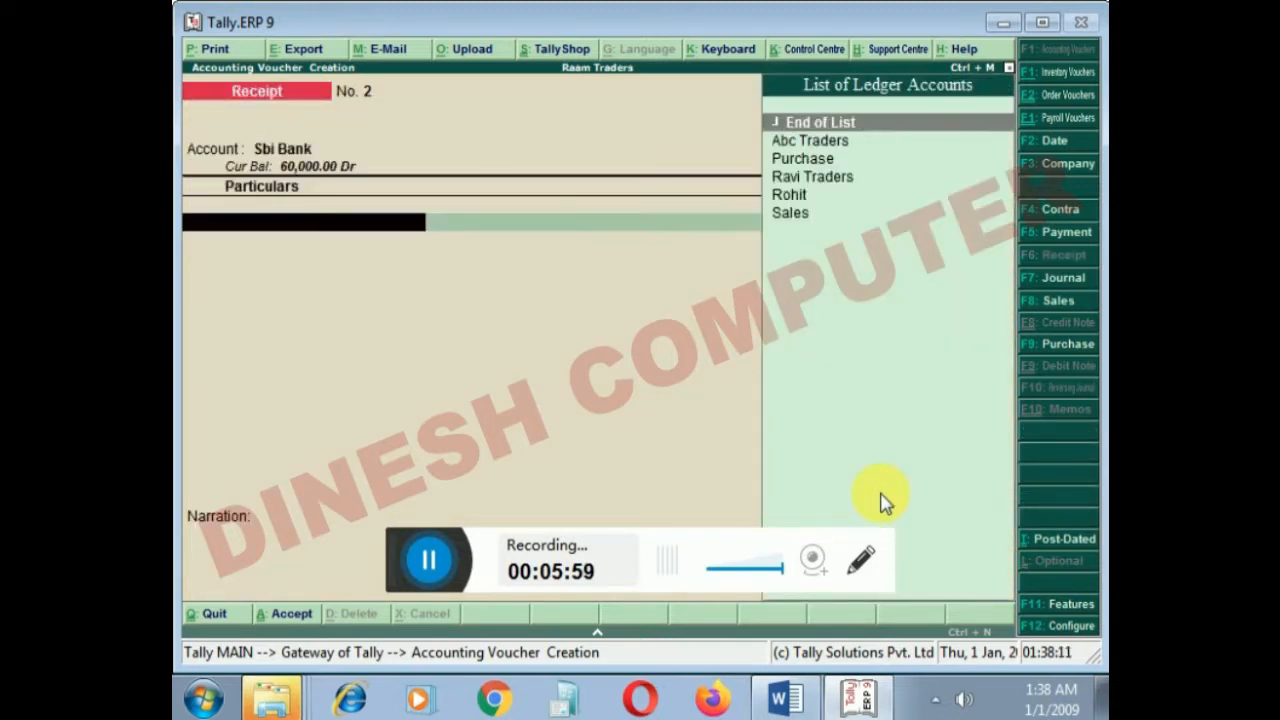
Add the new customer's ledger to the receipt's particulars with an amount of 12000.
{"action": "key", "text": "Down"}
{"action": "key", "text": "Down"}
{"action": "key", "text": "Down"}
{"action": "key", "text": "Down"}
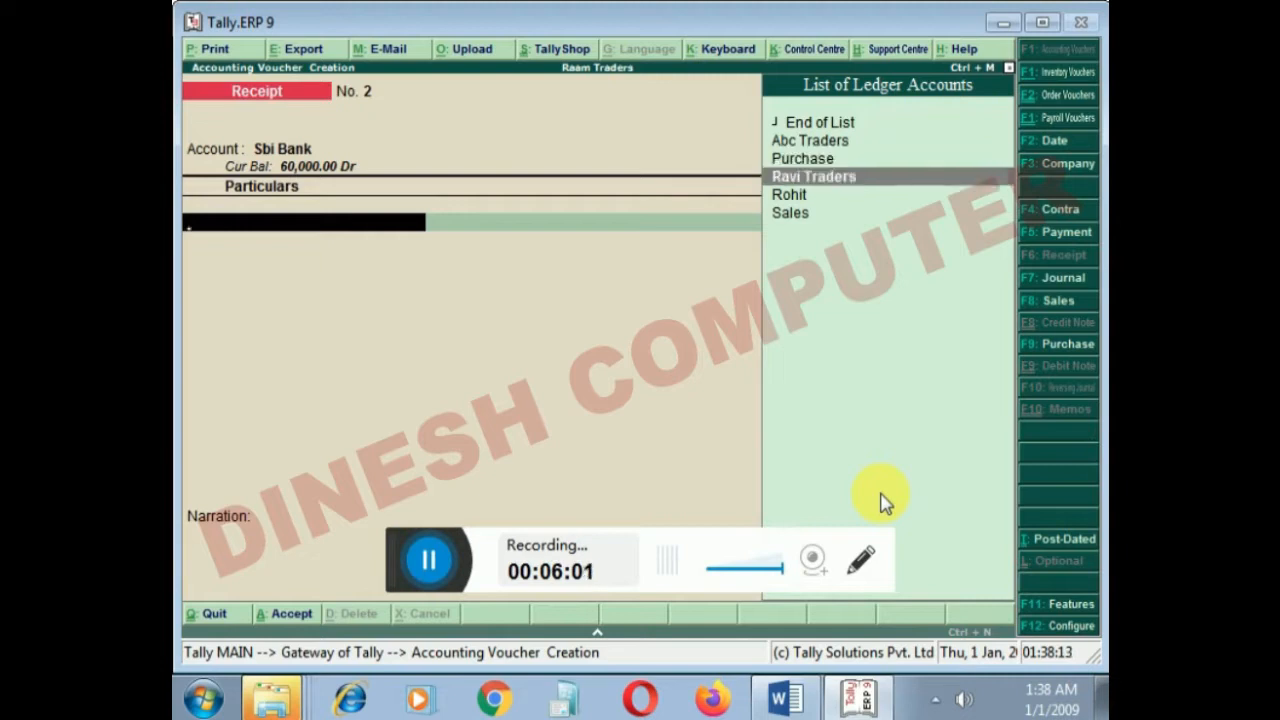
{"action": "key", "text": "Return"}
{"action": "type", "text": "12000"}
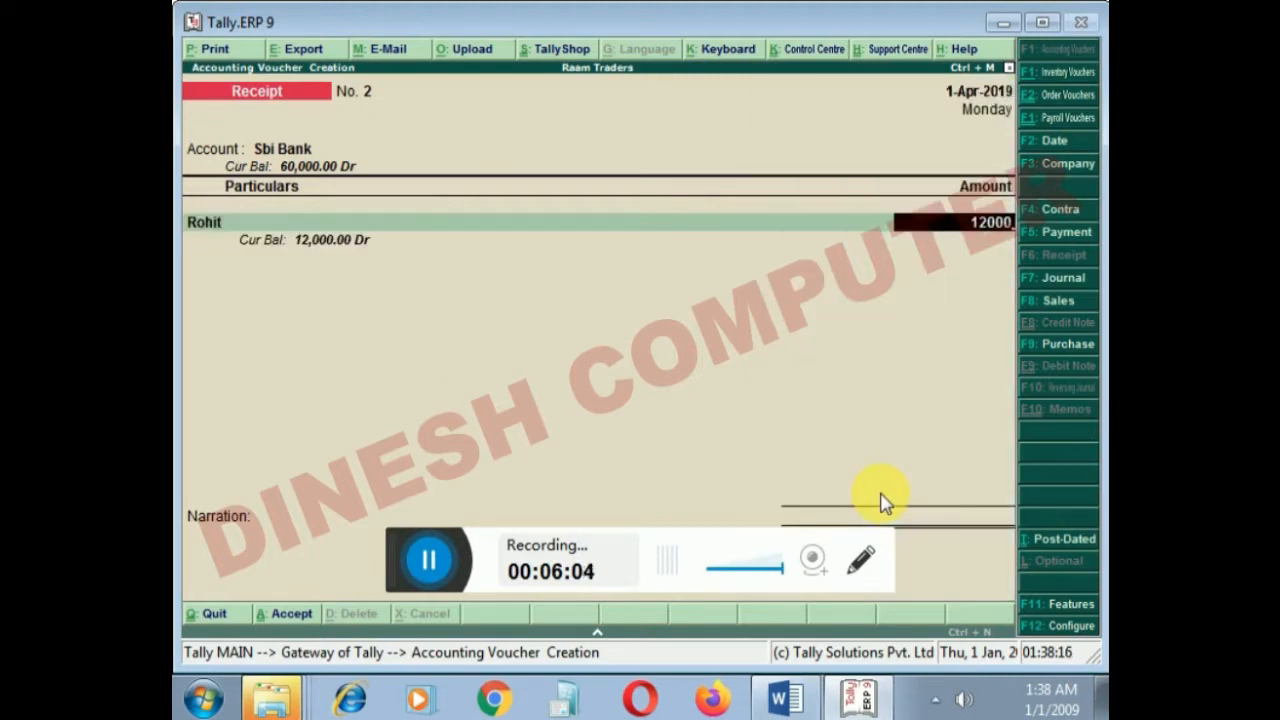
Allocate the 12,000.00 to Sbi Bank as Cheque/DD dated 1-Apr-2019, save the receipt without narration and leave voucher creation.
{"action": "key", "text": "Return"}
{"action": "key", "text": "Return"}
{"action": "key", "text": "Return"}
{"action": "key", "text": "Return"}
{"action": "key", "text": "Return"}
{"action": "key", "text": "Return"}
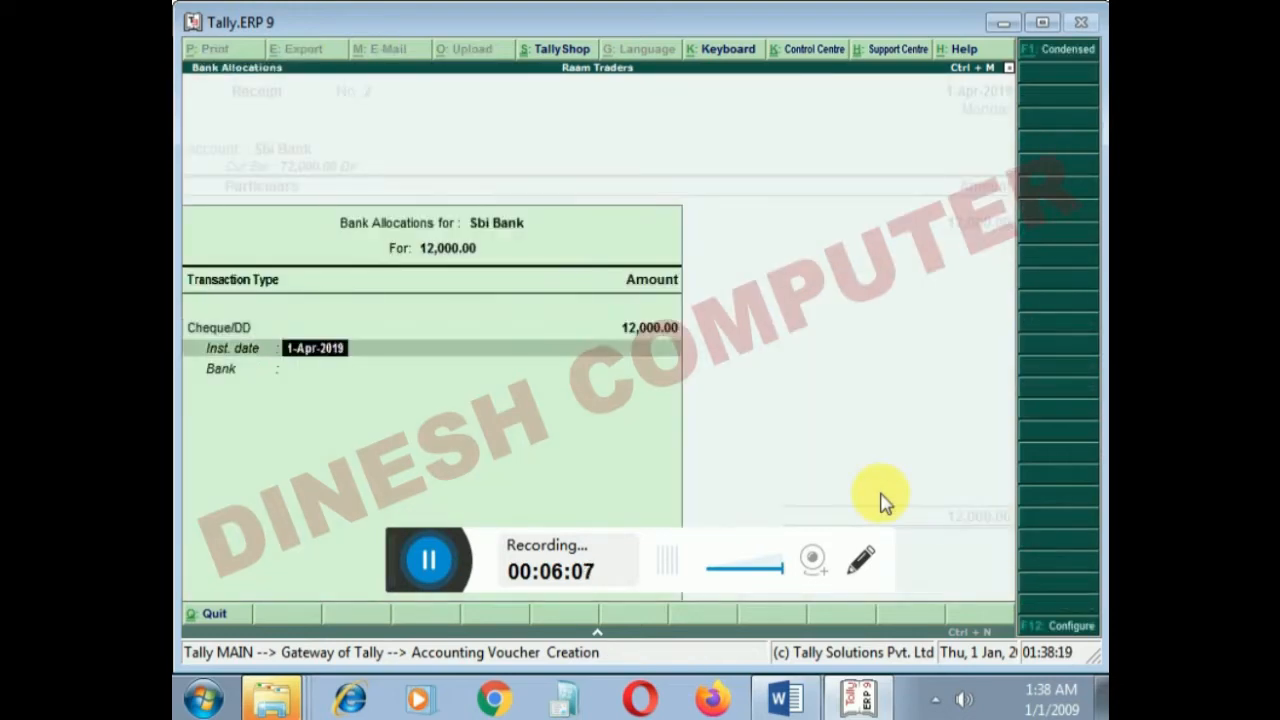
{"action": "key", "text": "Return"}
{"action": "key", "text": "Return"}
{"action": "key", "text": "Return"}
{"action": "key", "text": "Return"}
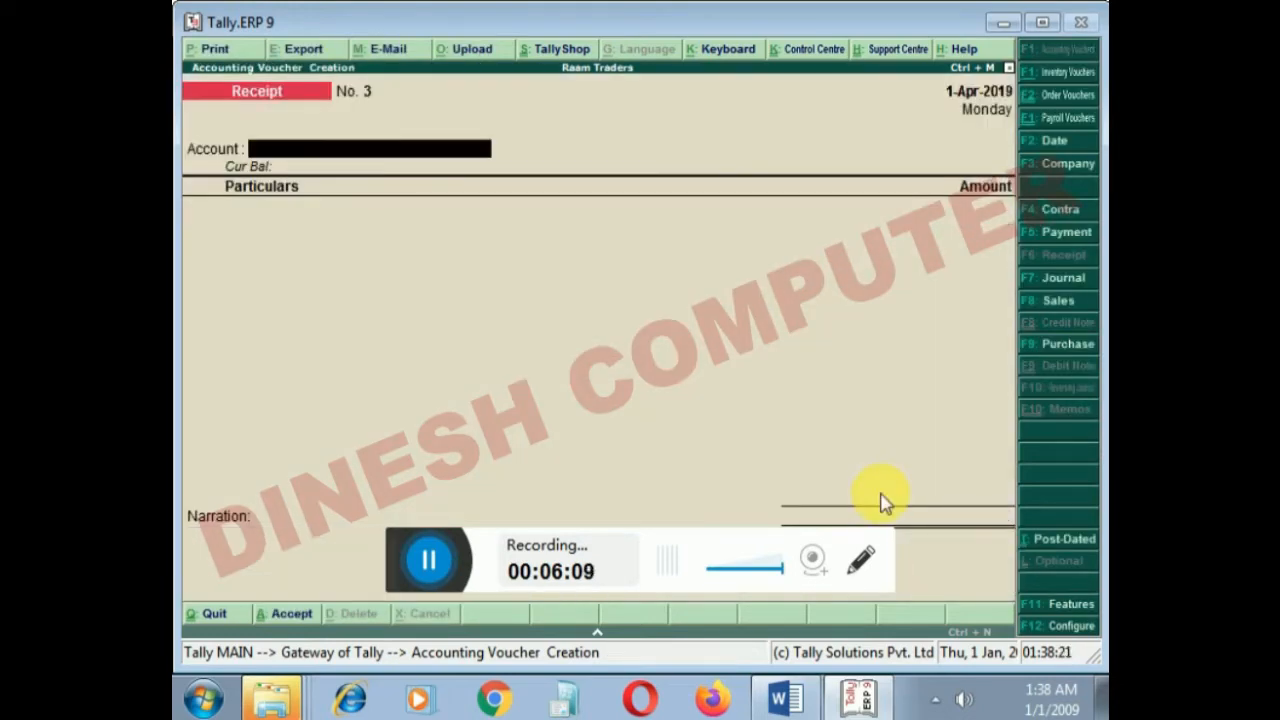
{"action": "key", "text": "Escape"}
Open the Bank Reconciliation statement of Sbi Bank.
{"action": "key", "text": "Down"}
{"action": "key", "text": "Down"}
{"action": "key", "text": "Down"}
{"action": "key", "text": "Down"}
{"action": "key", "text": "Down"}
{"action": "key", "text": "Down"}
{"action": "key", "text": "Down"}
{"action": "key", "text": "Up"}
{"action": "key", "text": "Up"}
{"action": "key", "text": "Return"}
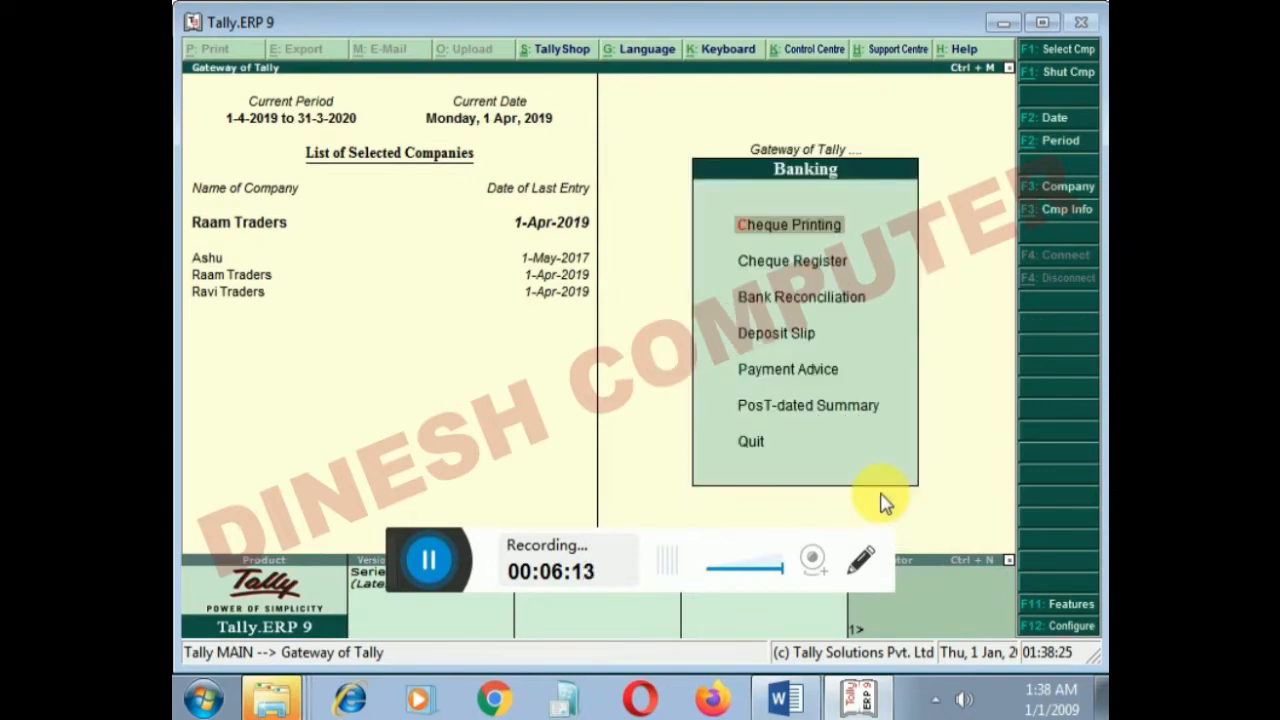
{"action": "key", "text": "Down"}
{"action": "key", "text": "Down"}
{"action": "key", "text": "Return"}
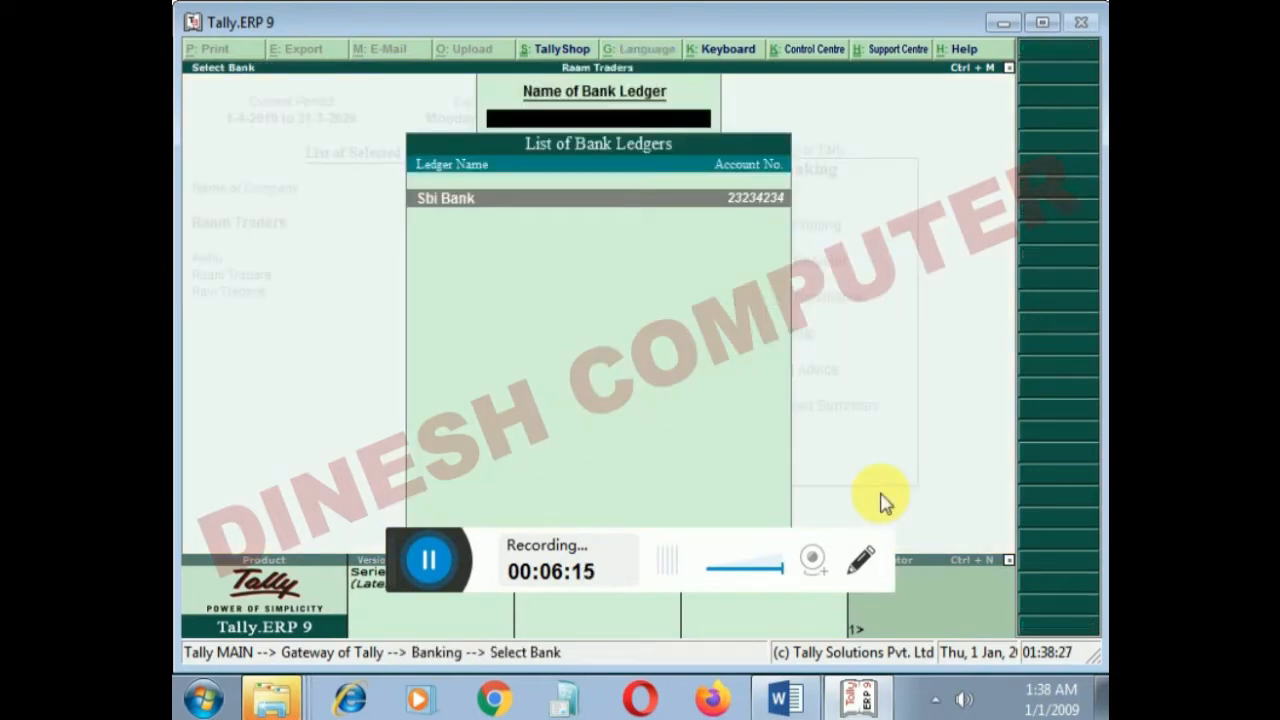
{"action": "key", "text": "Return"}
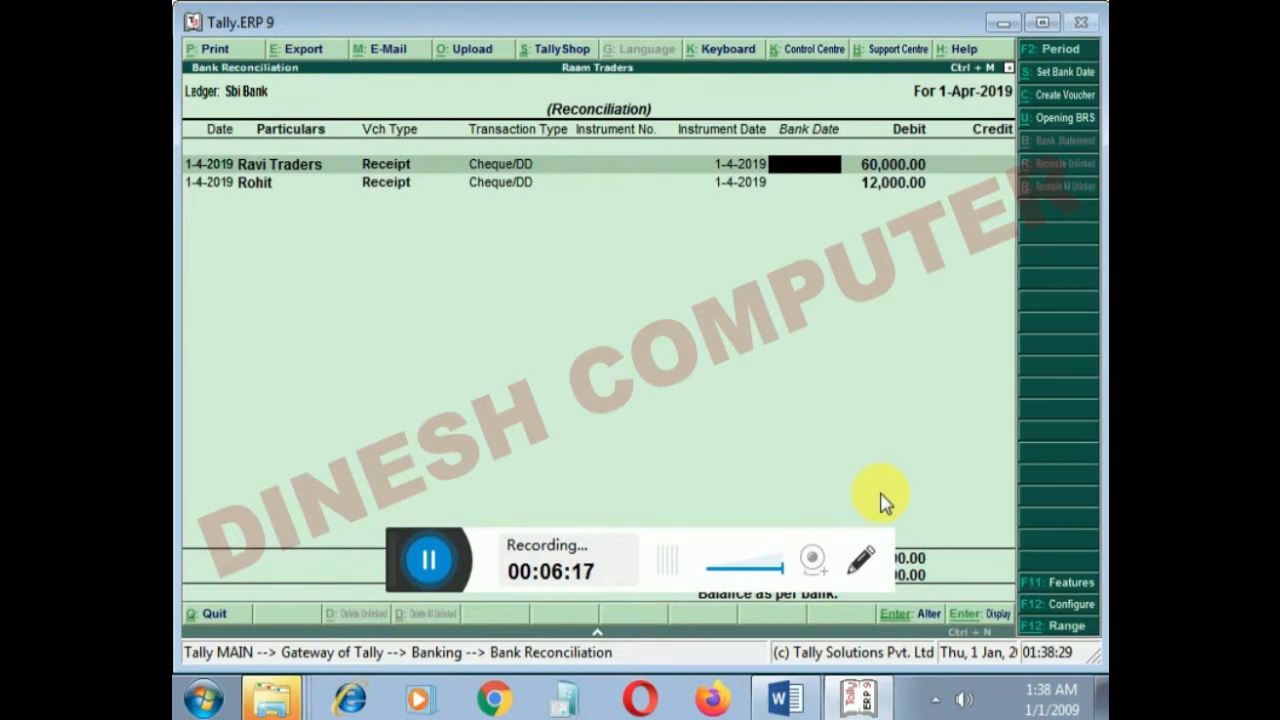
Set the bank date of both the 60,000.00 and 12,000.00 receipts to 1-4-2019, accept the reconciliation and leave Banking.
{"action": "type", "text": "1.4.2019"}
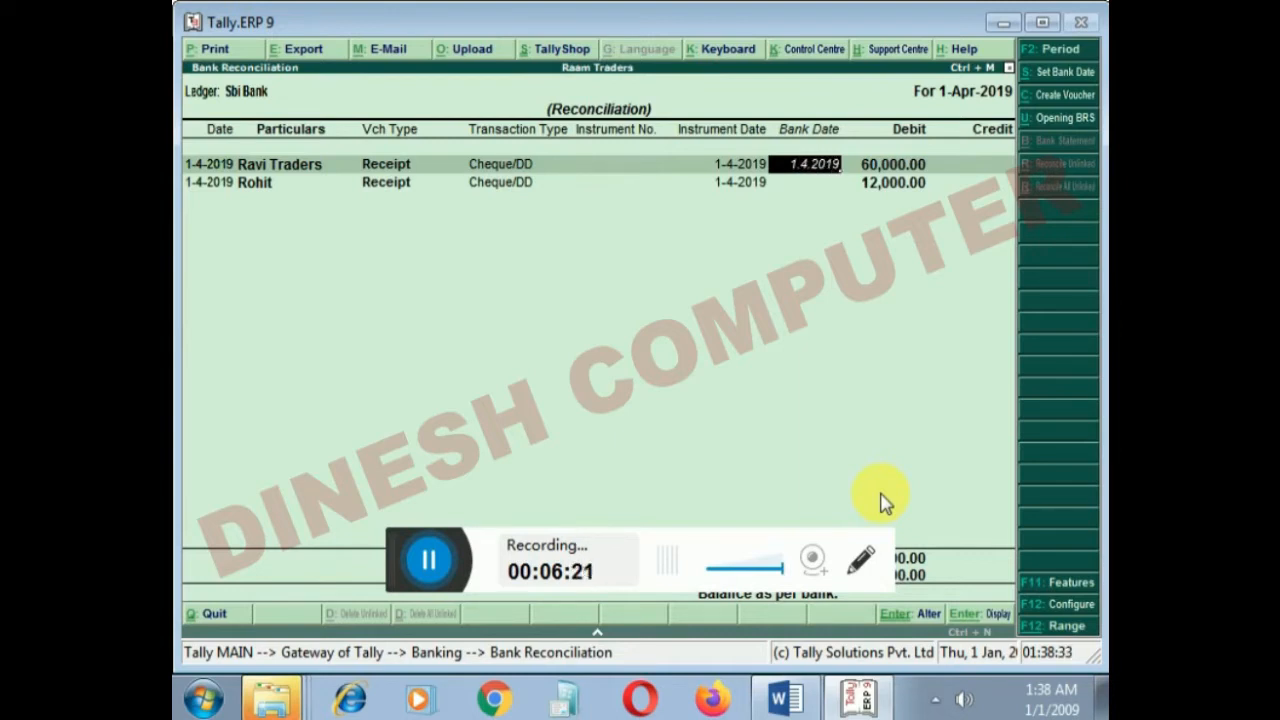
{"action": "key", "text": "Return"}
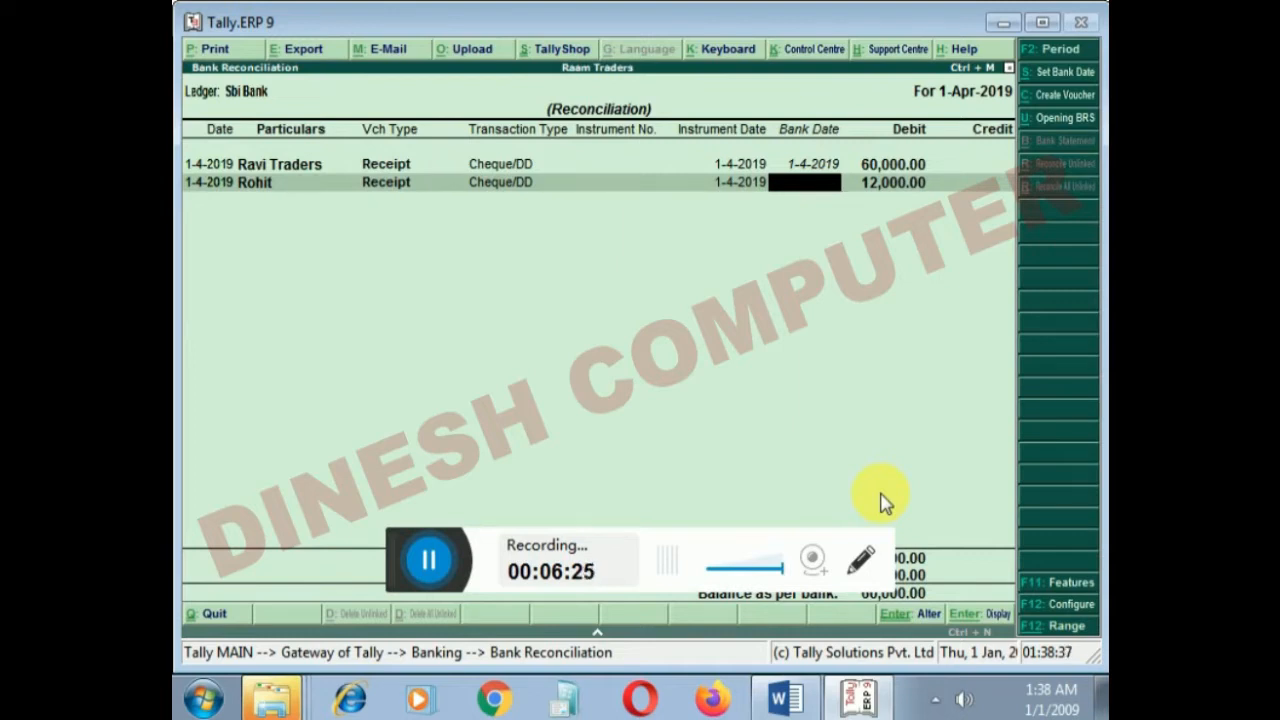
{"action": "left_click", "coordinate": [597, 633]}
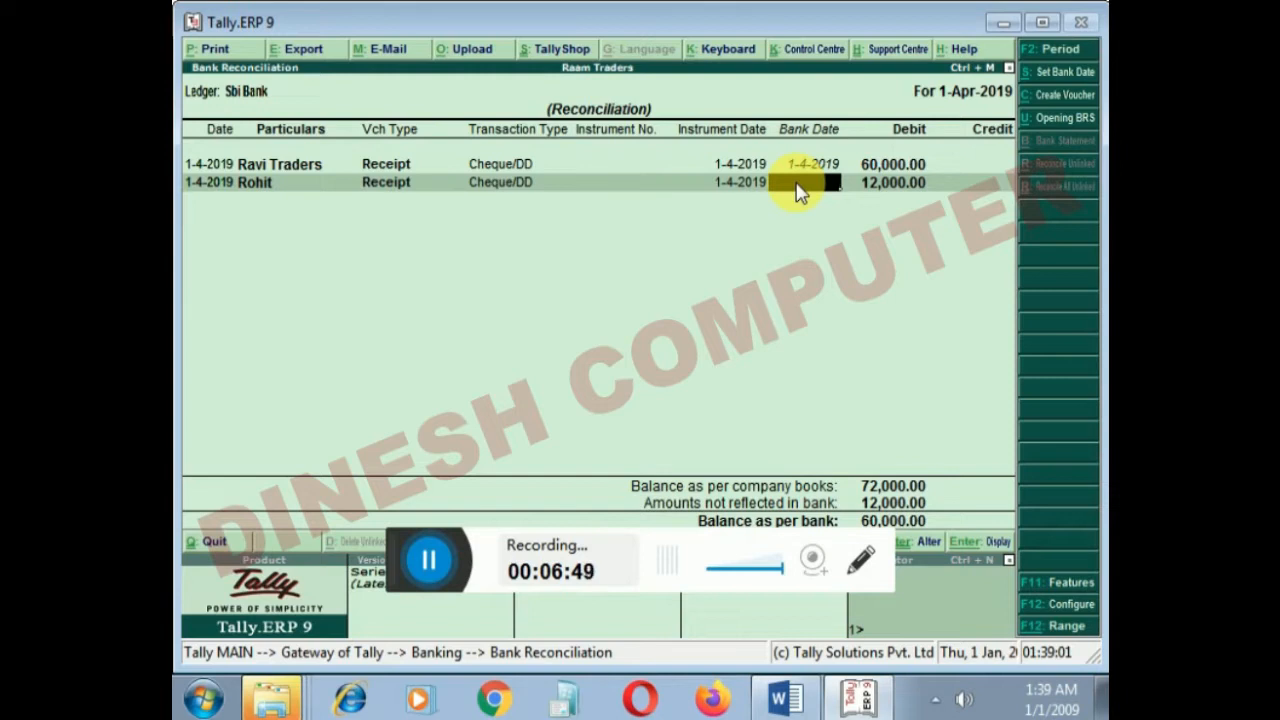
{"action": "type", "text": "1-4-2019"}
{"action": "key", "text": "Return"}
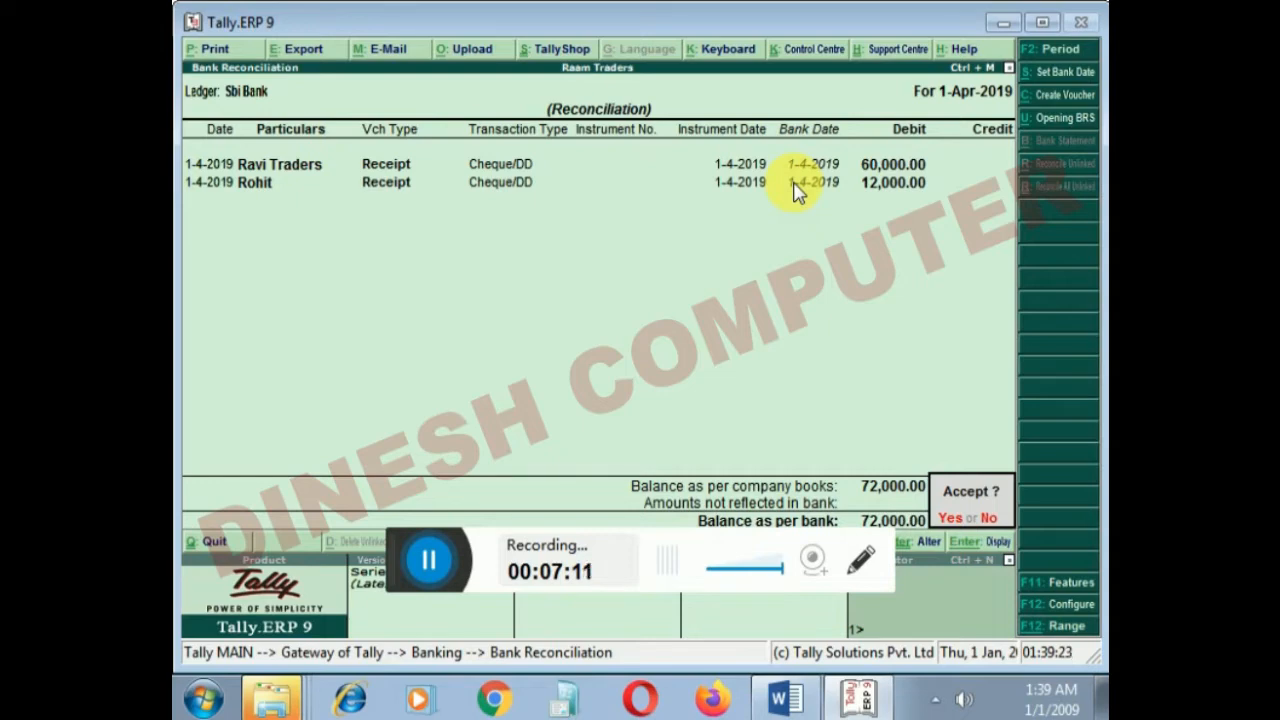
{"action": "key", "text": "y"}
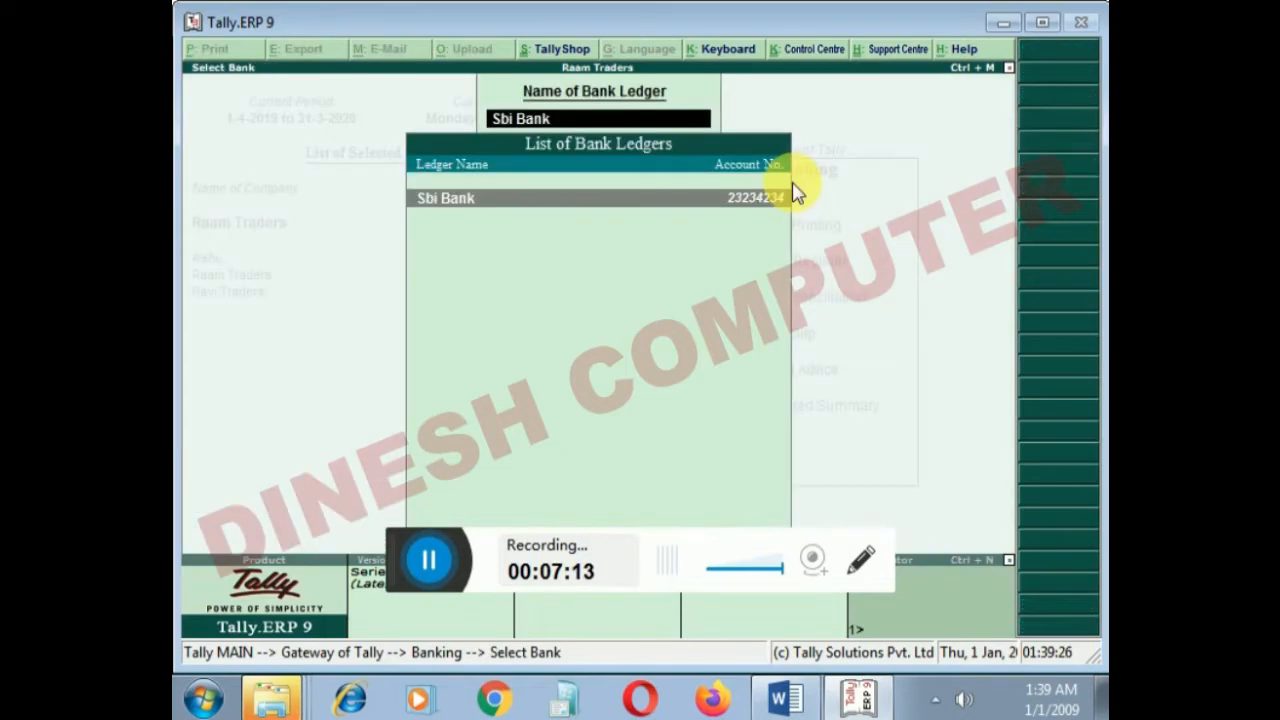
{"action": "key", "text": "Escape"}
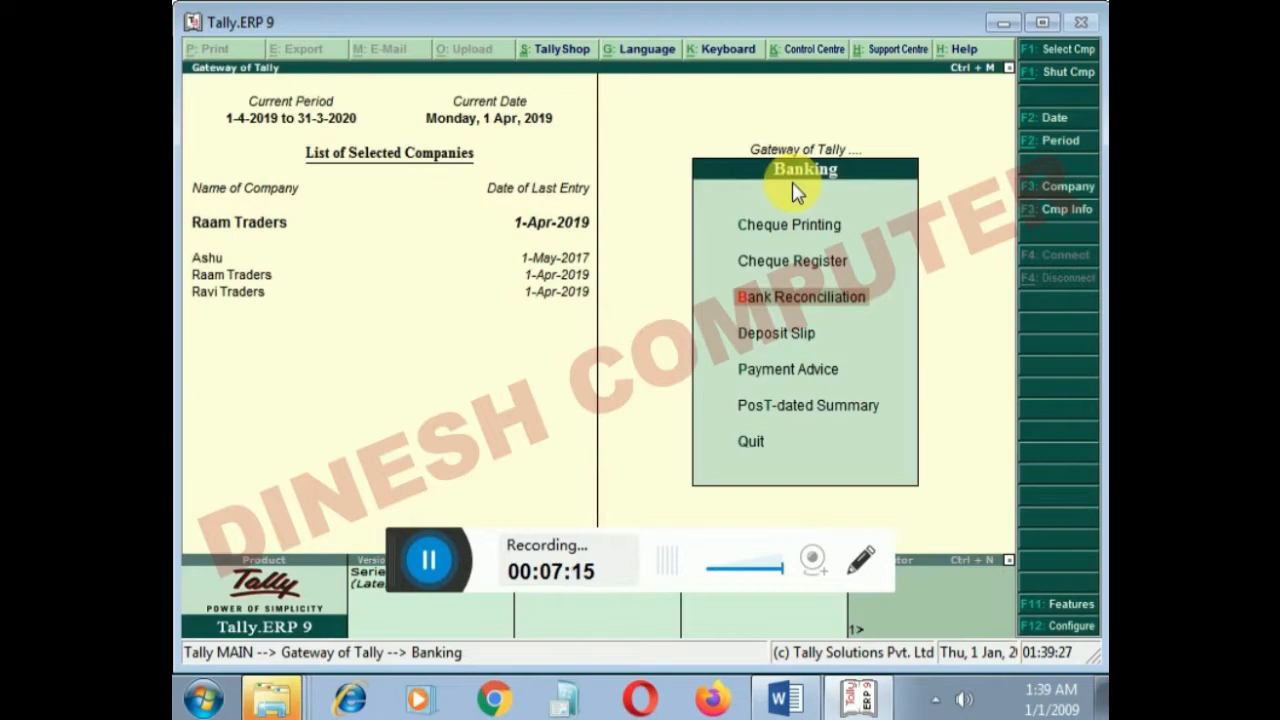
{"action": "key", "text": "Escape"}
{"action": "left_click", "coordinate": [792, 706]}
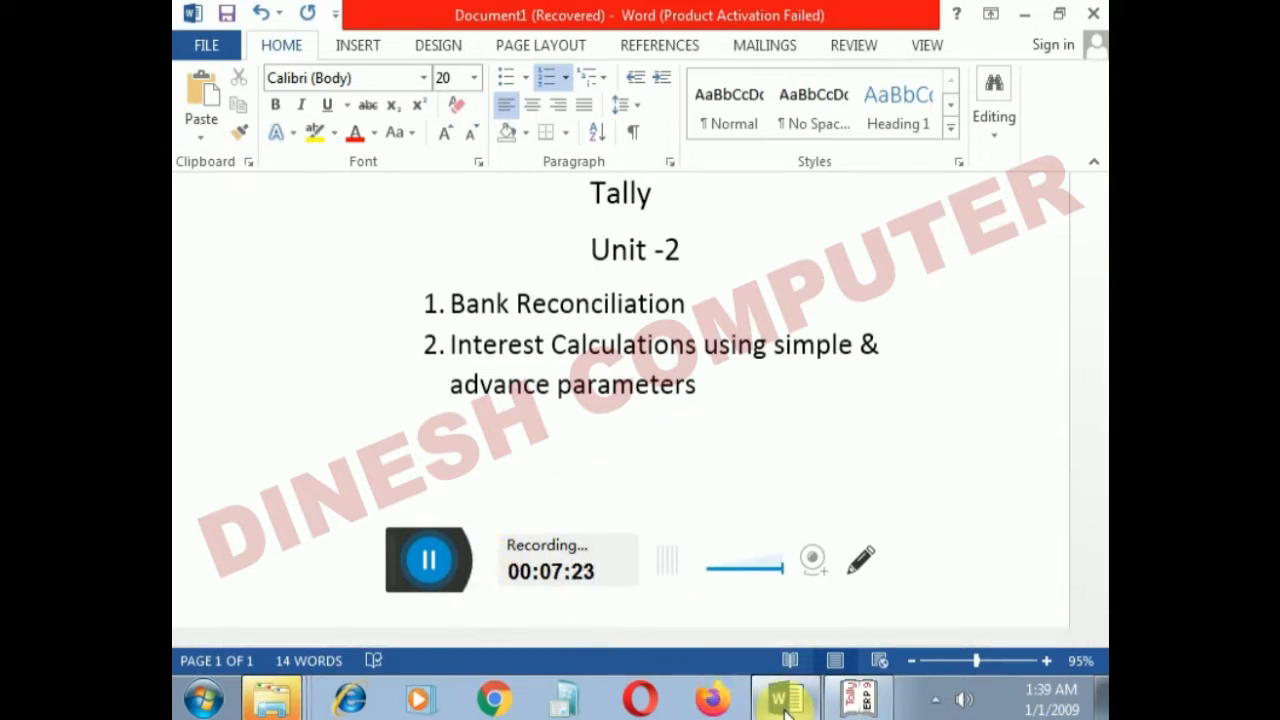
{"action": "left_click", "coordinate": [852, 699]}
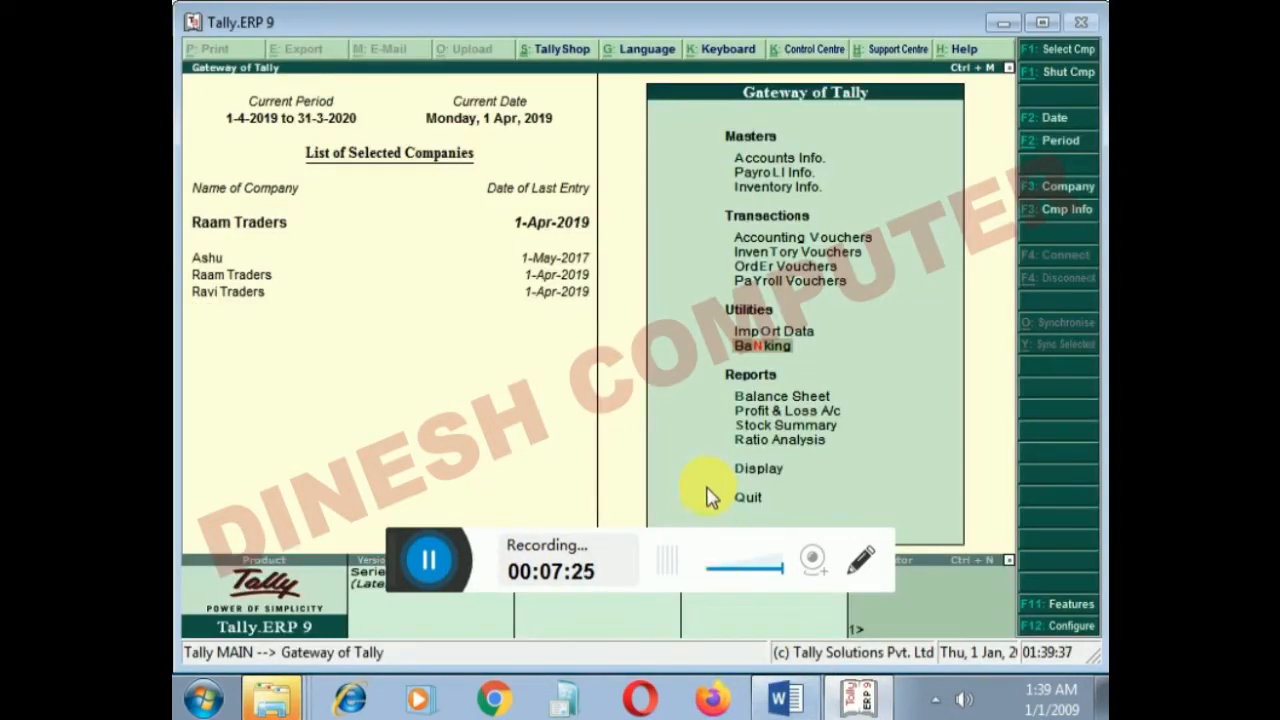
Start creating a single ledger named with the lender's first name followed by "to Loan".
{"action": "key", "text": "Up"}
{"action": "key", "text": "Up"}
{"action": "key", "text": "Up"}
{"action": "key", "text": "Up"}
{"action": "key", "text": "Up"}
{"action": "key", "text": "Up"}
{"action": "key", "text": "Up"}
{"action": "key", "text": "Up"}
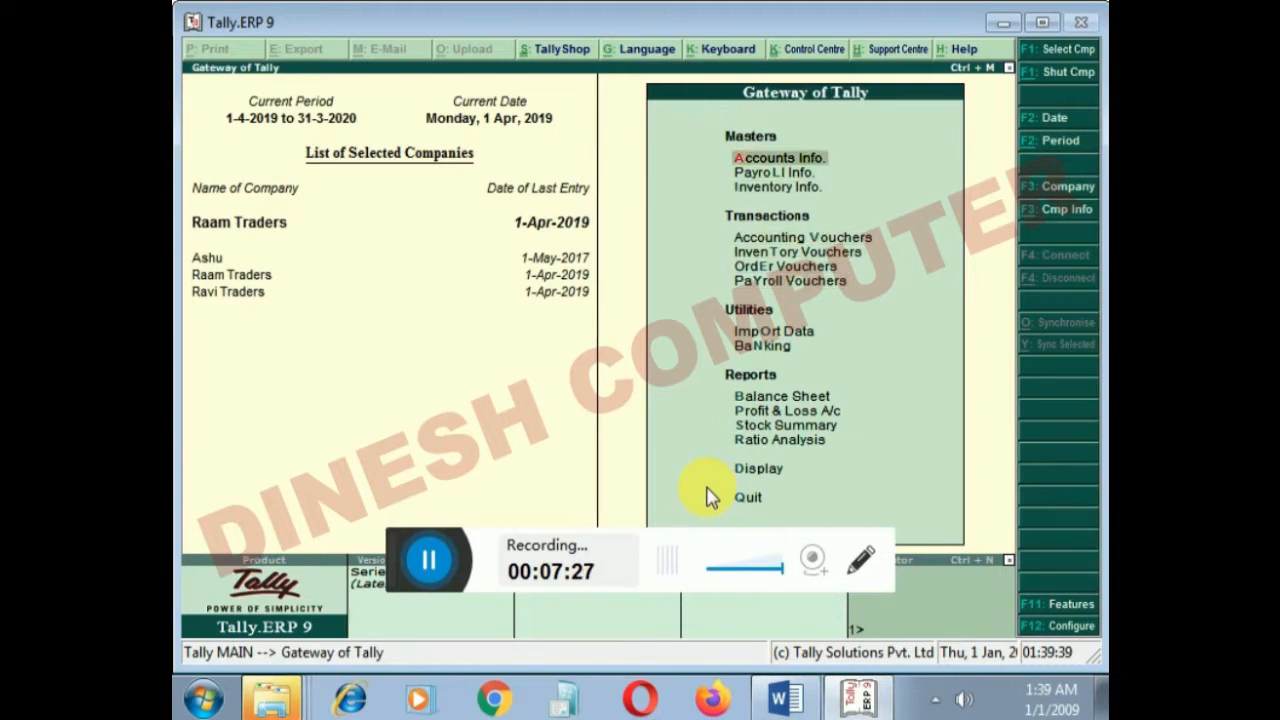
{"action": "key", "text": "Return"}
{"action": "key", "text": "Down"}
{"action": "key", "text": "Return"}
{"action": "key", "text": "Return"}
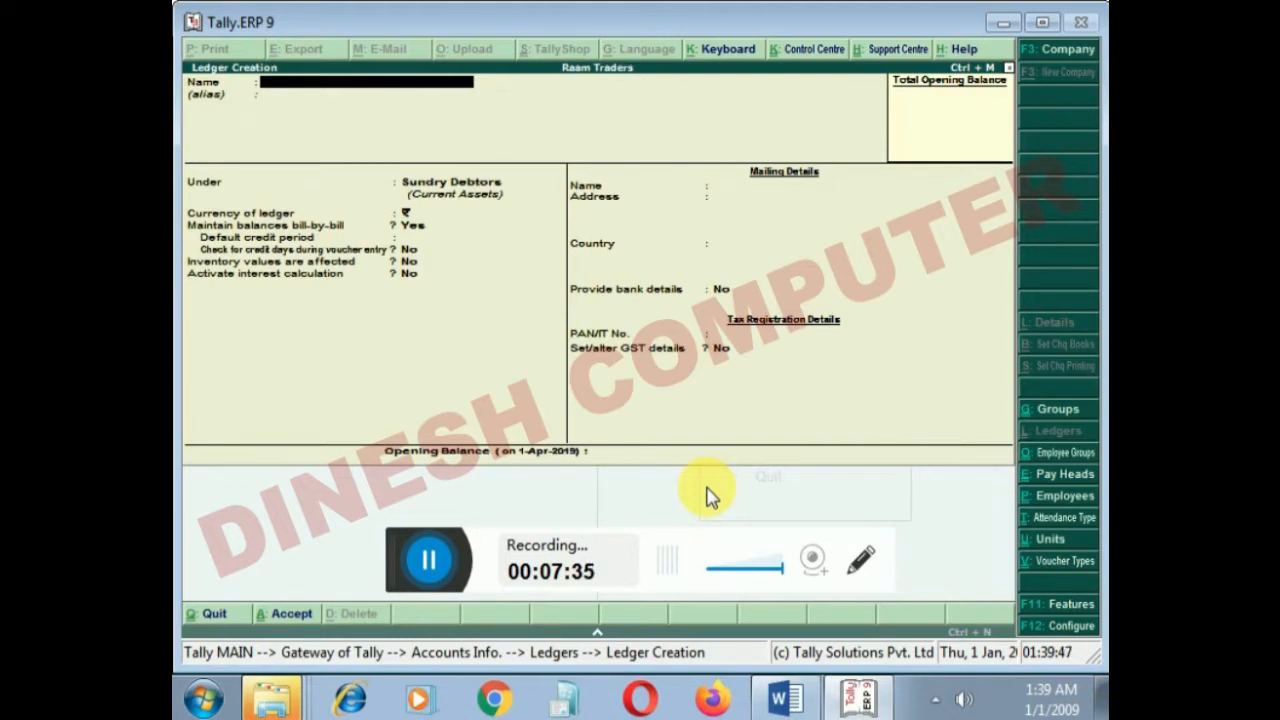
{"action": "type", "text": "Ravi to Loan"}
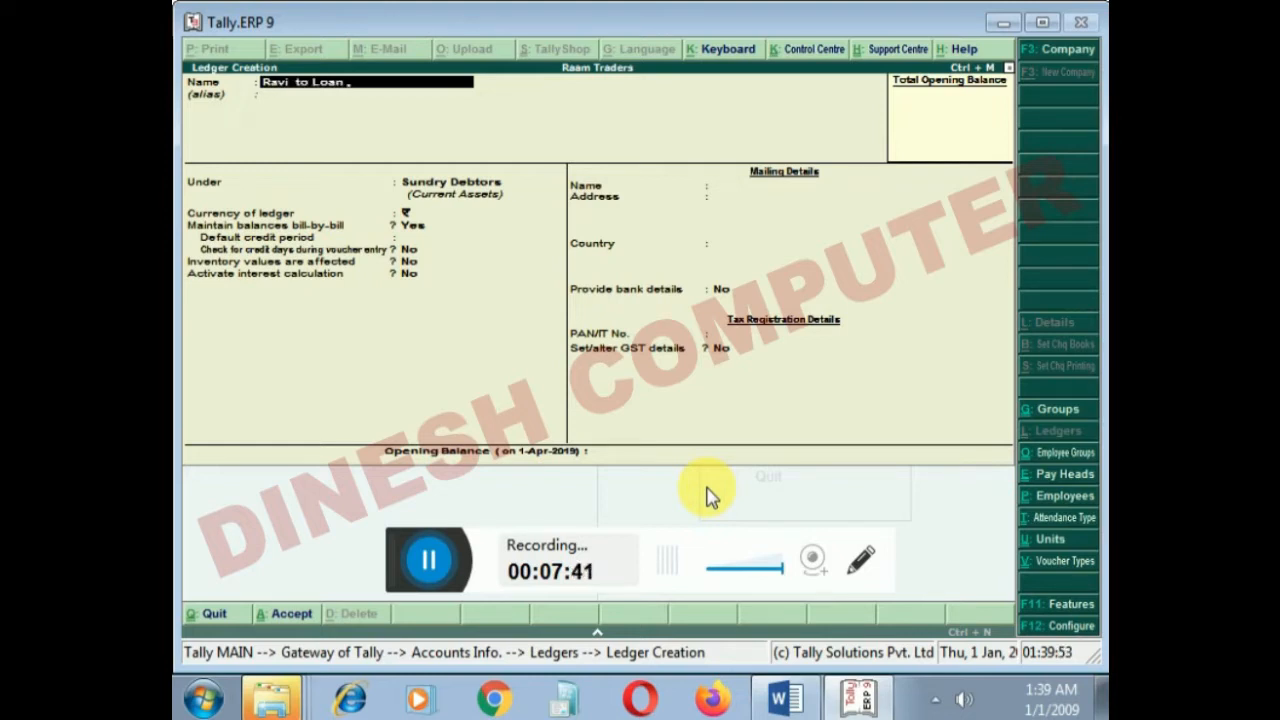
Place the loan ledger under the Secured Loans group and keep its inventory values unaffected.
{"action": "key", "text": "Return"}
{"action": "key", "text": "Return"}
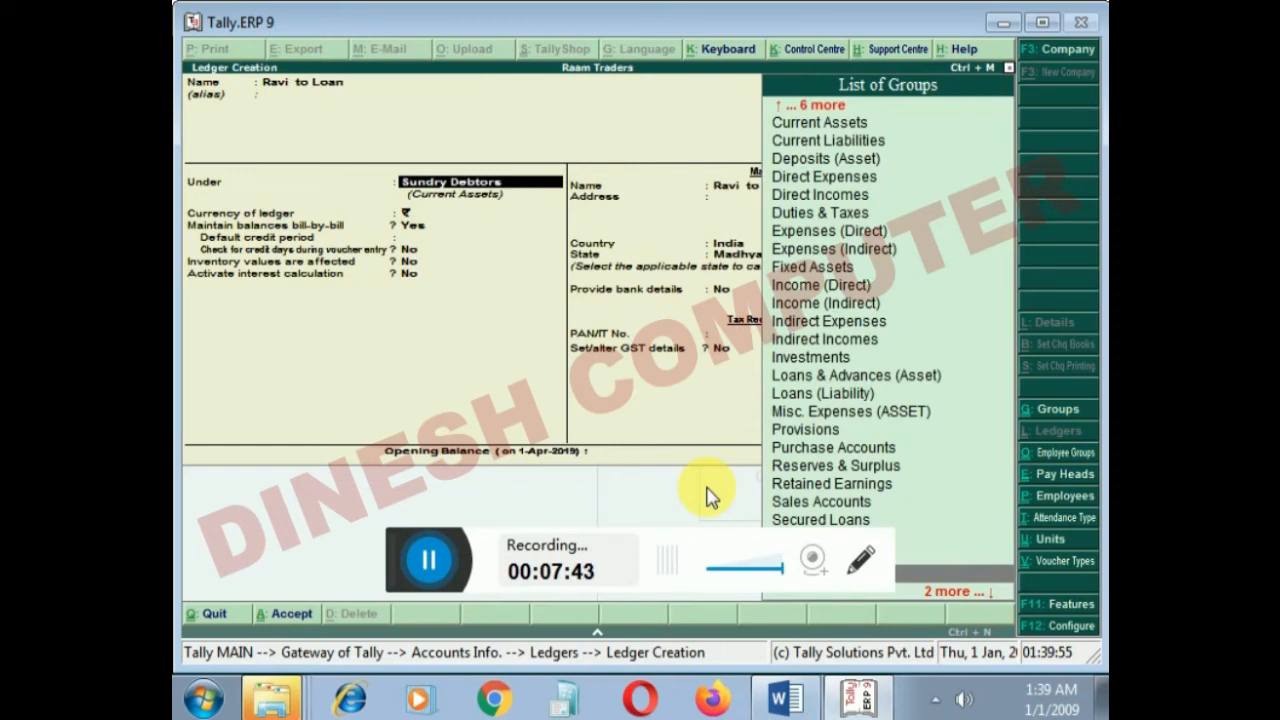
{"action": "type", "text": "L"}
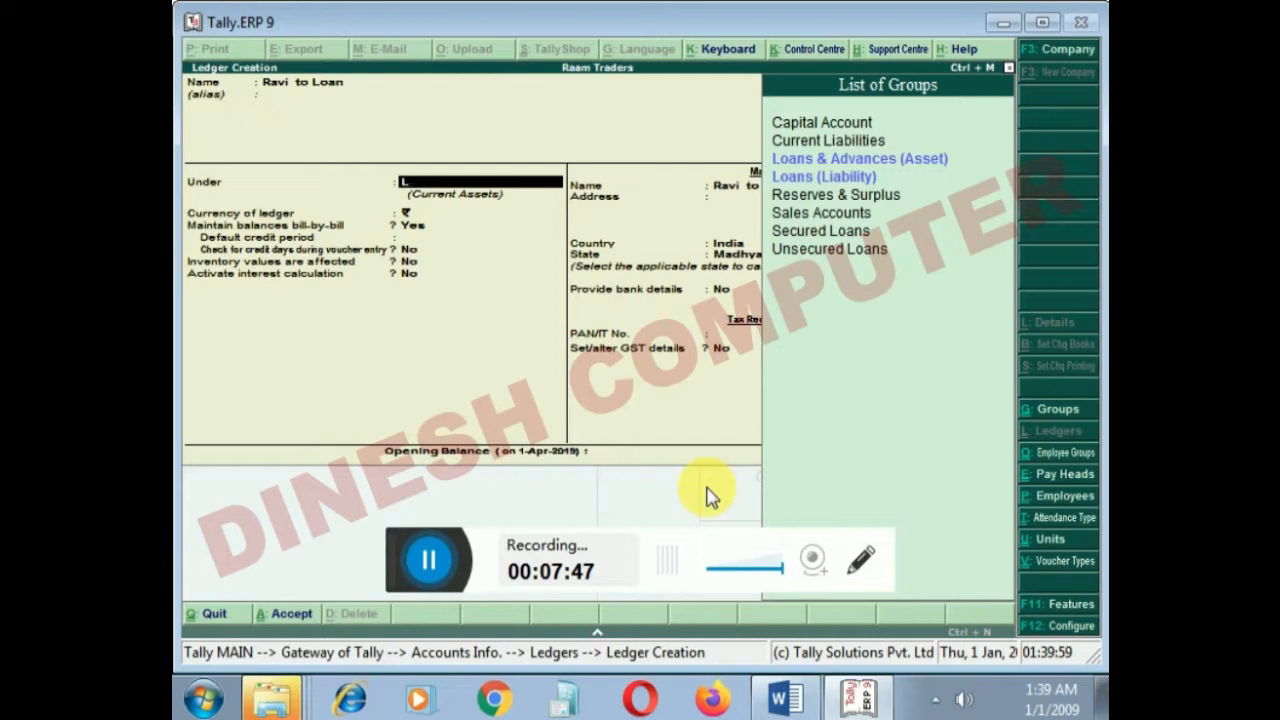
{"action": "key", "text": "BackSpace"}
{"action": "key", "text": "BackSpace"}
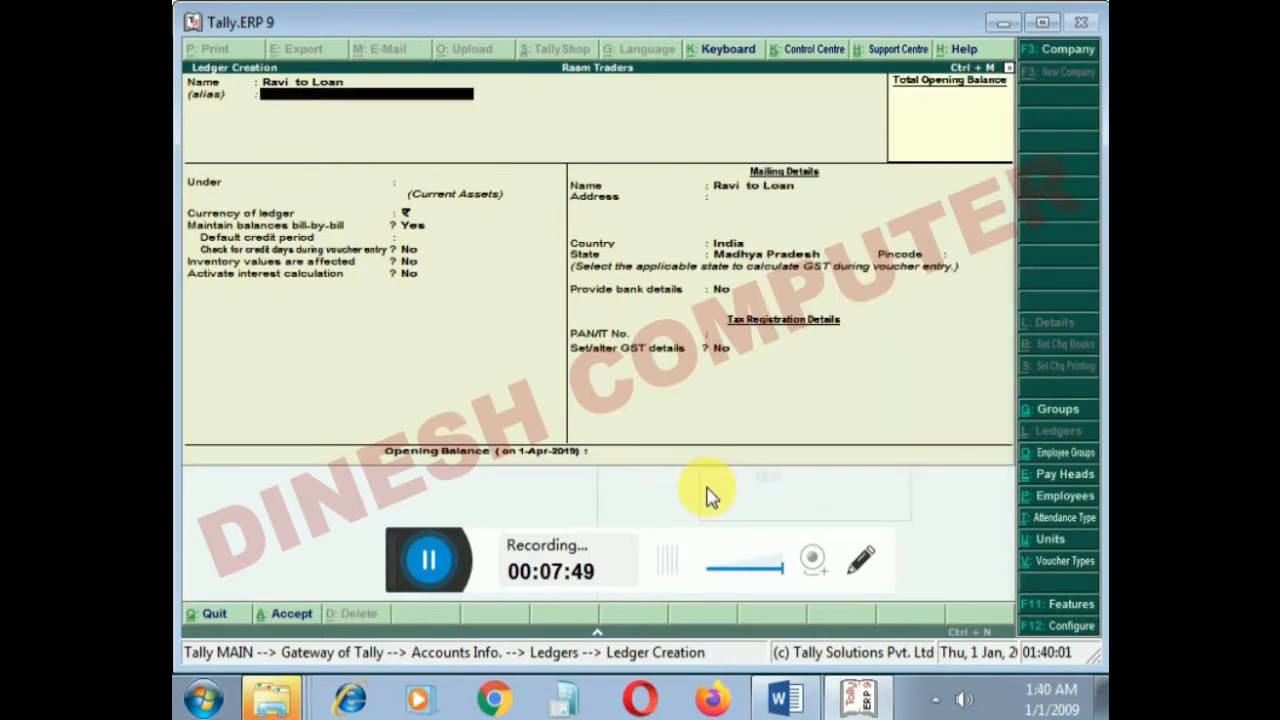
{"action": "key", "text": "Return"}
{"action": "type", "text": "s"}
{"action": "key", "text": "Down"}
{"action": "key", "text": "Down"}
{"action": "key", "text": "Down"}
{"action": "key", "text": "Down"}
{"action": "key", "text": "Up"}
{"action": "key", "text": "Up"}
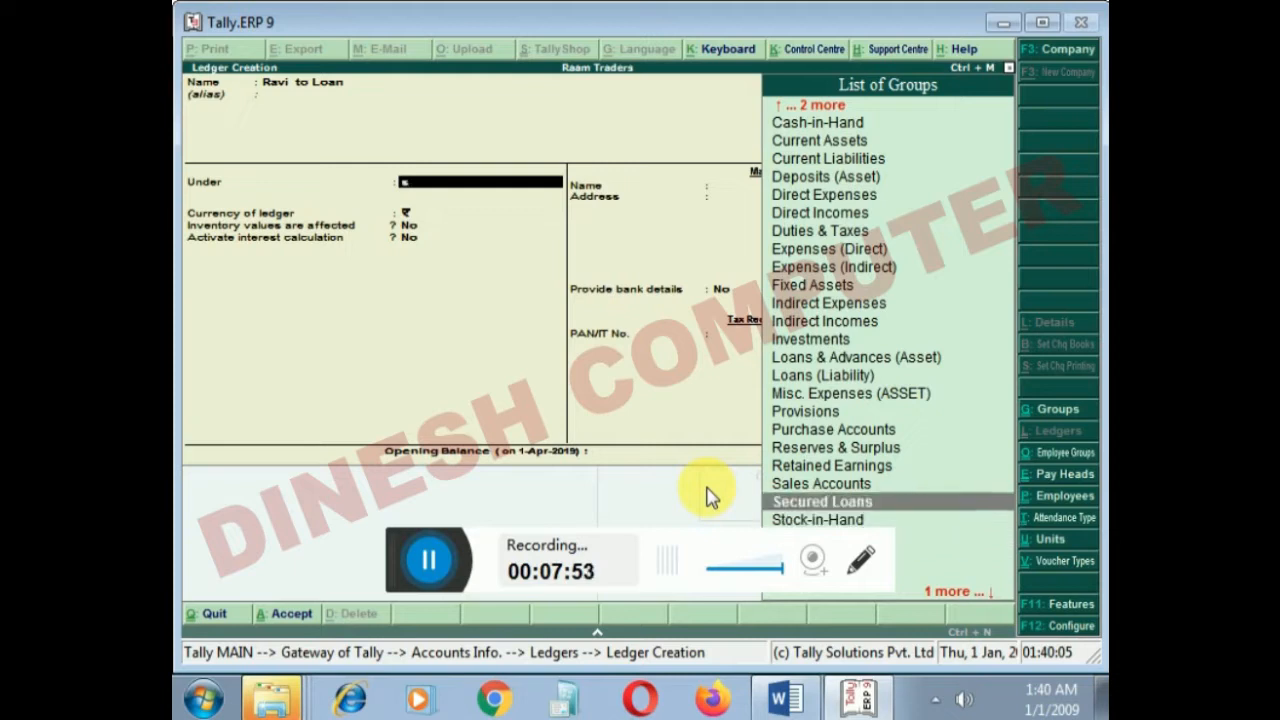
{"action": "key", "text": "Return"}
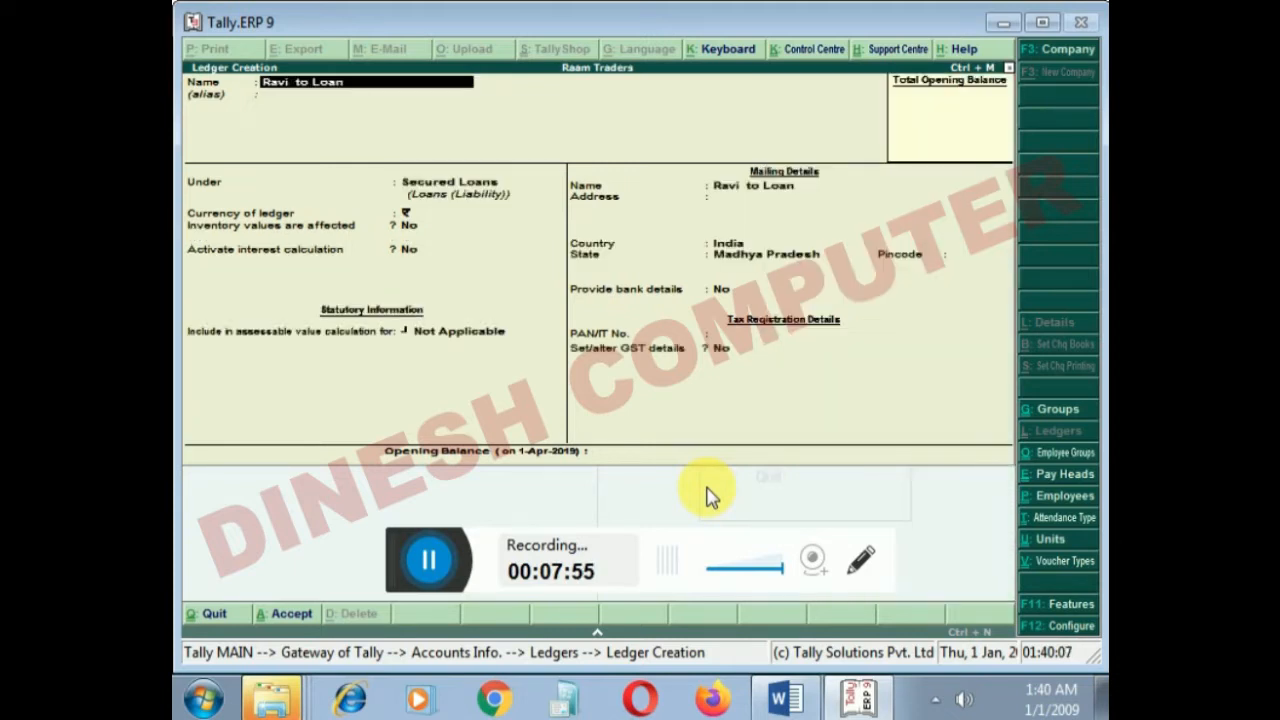
{"action": "key", "text": "Return"}
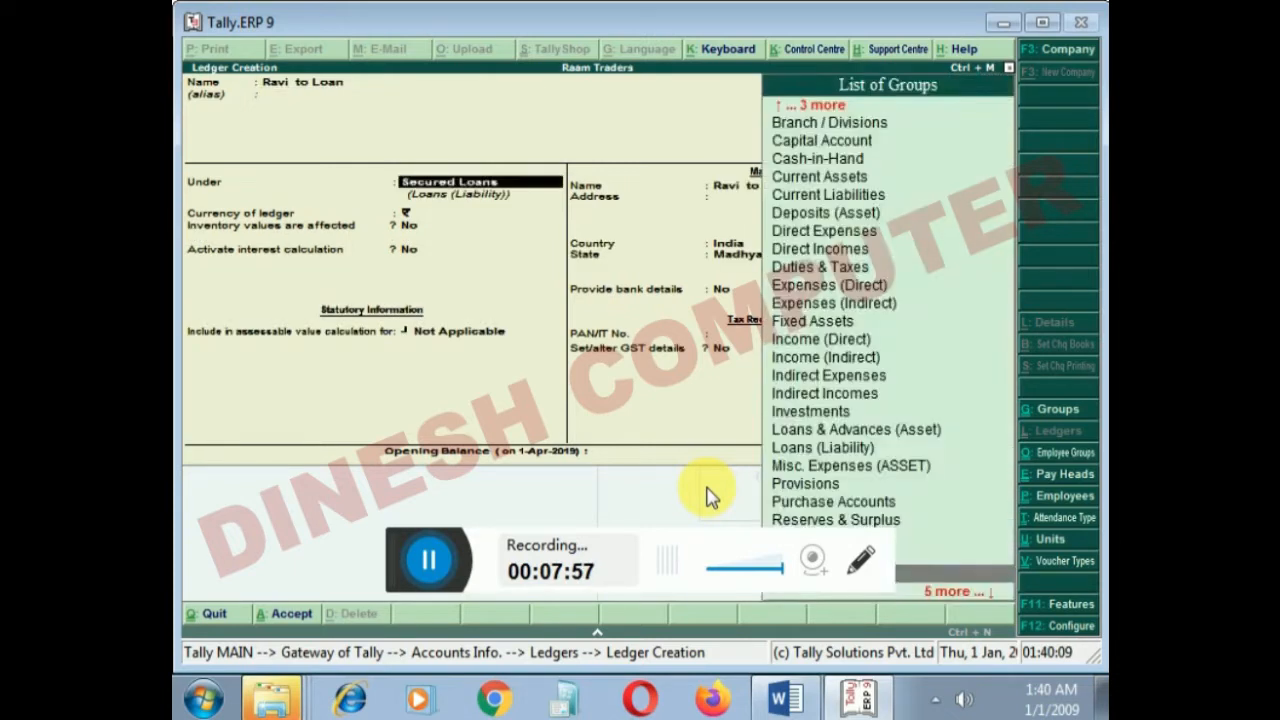
{"action": "key", "text": "Return"}
{"action": "key", "text": "Return"}
{"action": "key", "text": "Return"}
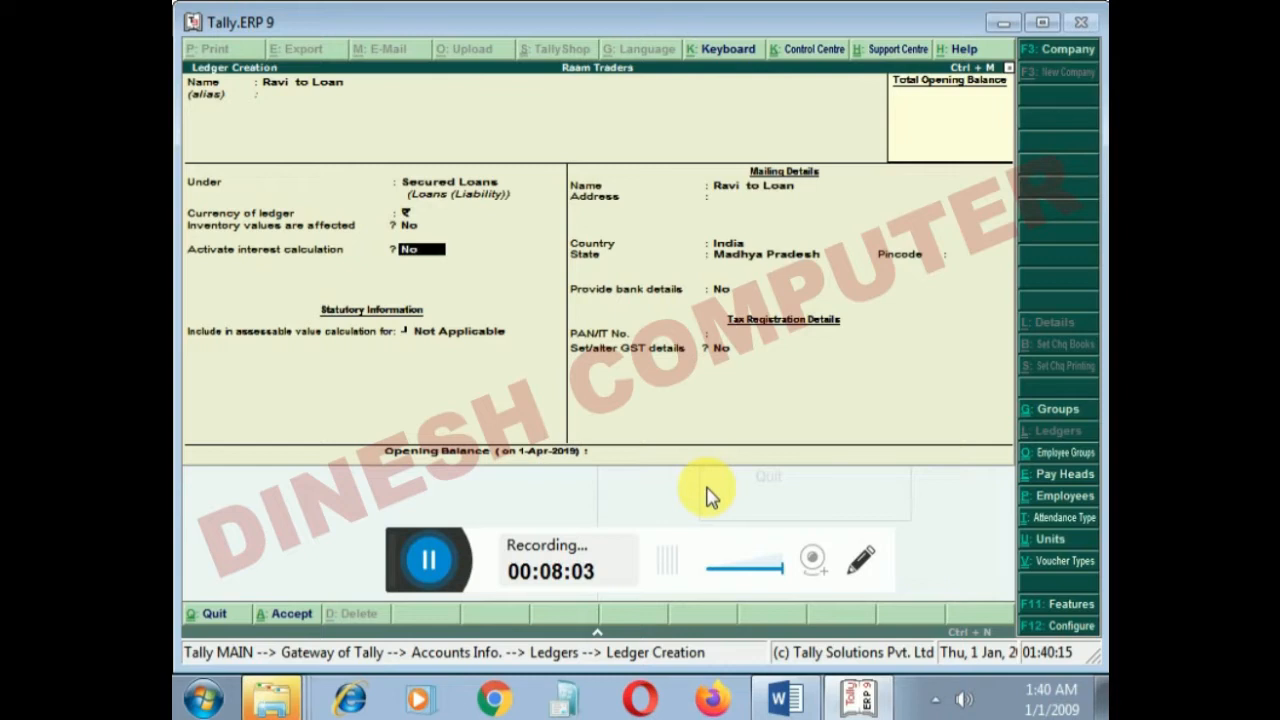
Check the company's accounting features for interest calculation and advanced parameters, then return to the ledger.
{"action": "key", "text": "F11"}
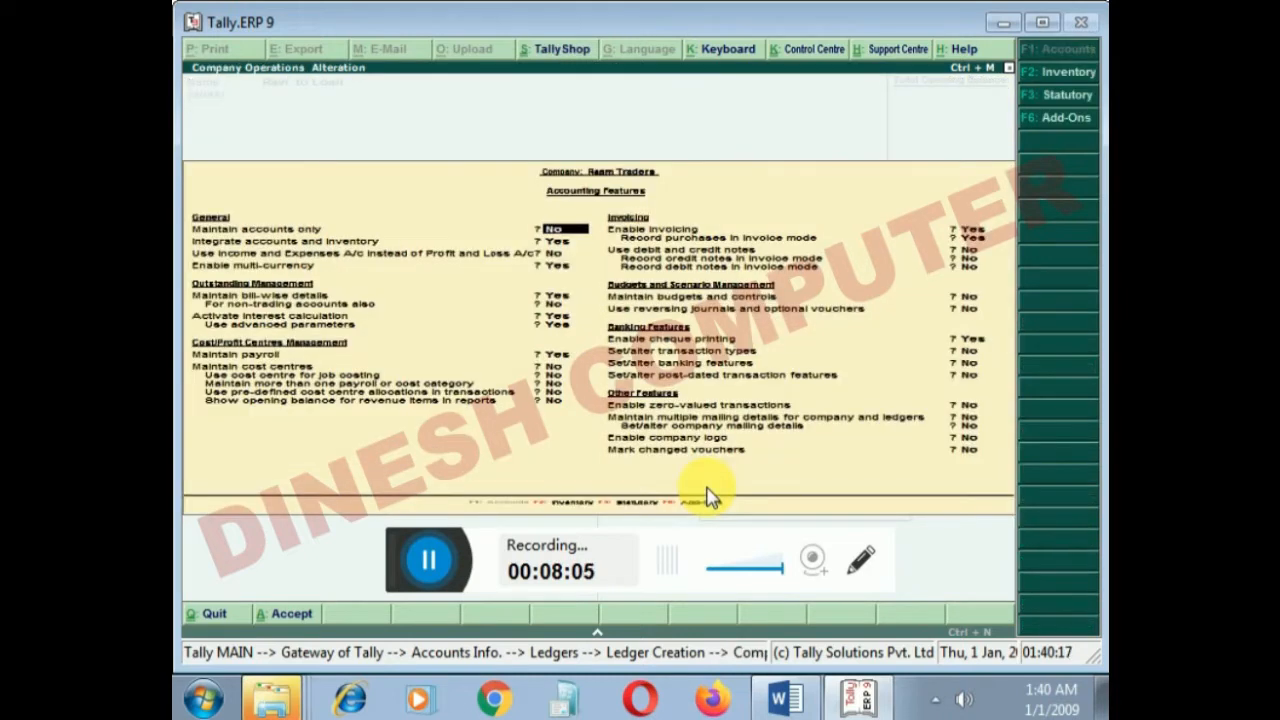
{"action": "key", "text": "Return"}
{"action": "key", "text": "Return"}
{"action": "key", "text": "Return"}
{"action": "key", "text": "Return"}
{"action": "key", "text": "Return"}
{"action": "key", "text": "Return"}
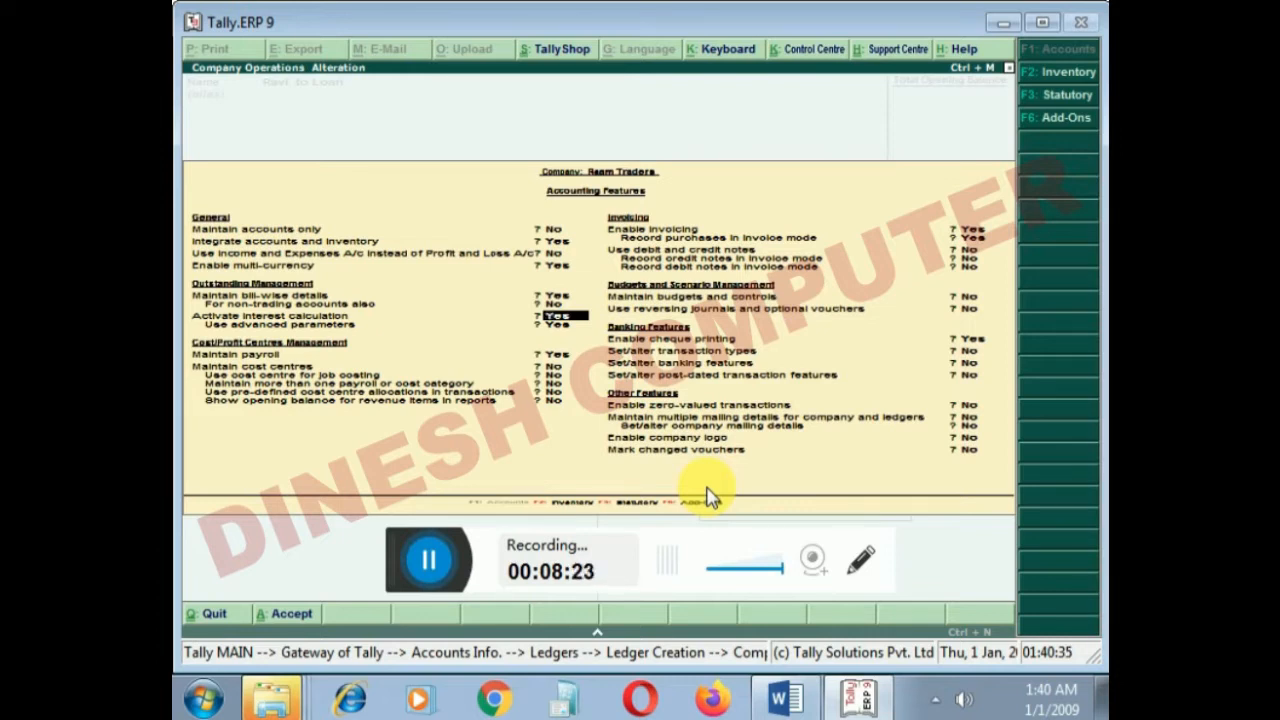
{"action": "key", "text": "Return"}
{"action": "key", "text": "Return"}
{"action": "key", "text": "Return"}
{"action": "key", "text": "Return"}
{"action": "key", "text": "Return"}
{"action": "key", "text": "Return"}
{"action": "key", "text": "Return"}
{"action": "key", "text": "Return"}
{"action": "key", "text": "Return"}
{"action": "key", "text": "Return"}
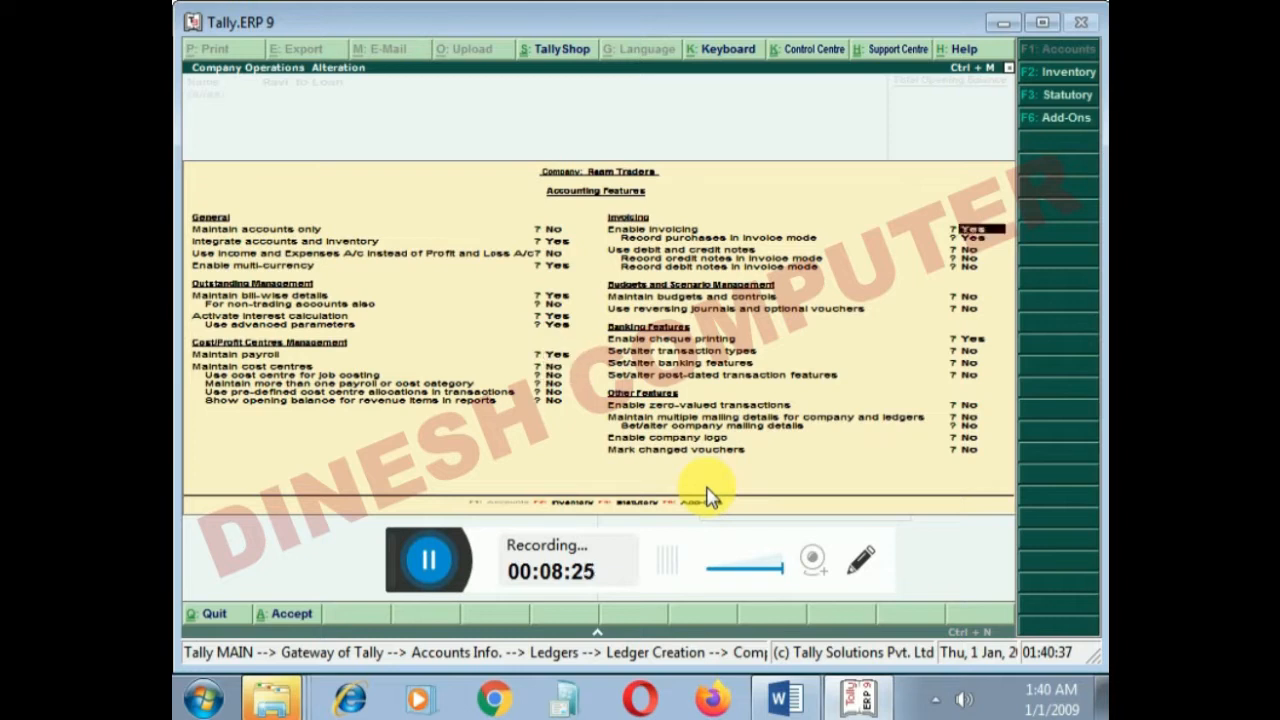
{"action": "key", "text": "Return"}
{"action": "key", "text": "Return"}
{"action": "key", "text": "Return"}
{"action": "key", "text": "Return"}
{"action": "key", "text": "Return"}
{"action": "key", "text": "Return"}
{"action": "key", "text": "Return"}
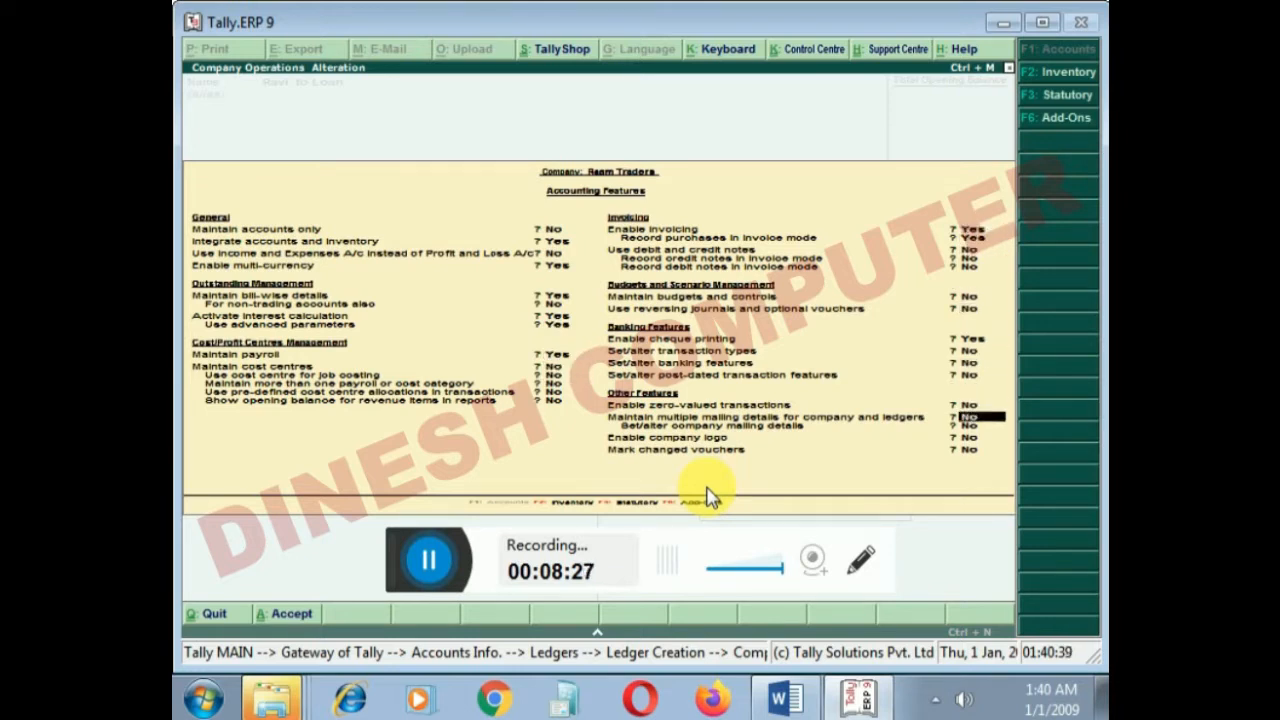
{"action": "key", "text": "Return"}
{"action": "key", "text": "Return"}
{"action": "key", "text": "Return"}
{"action": "key", "text": "Return"}
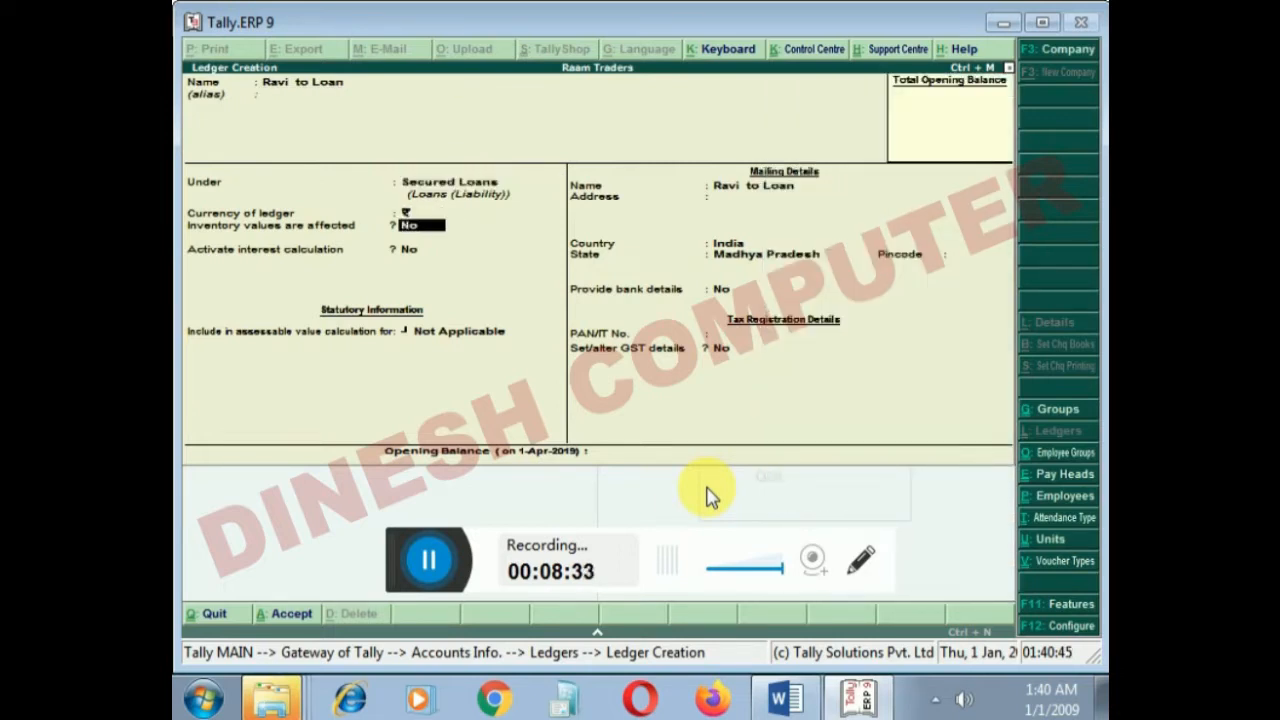
Activate interest calculation for the loan ledger and include the transaction date for both amounts added and amounts deducted.
{"action": "key", "text": "Return"}
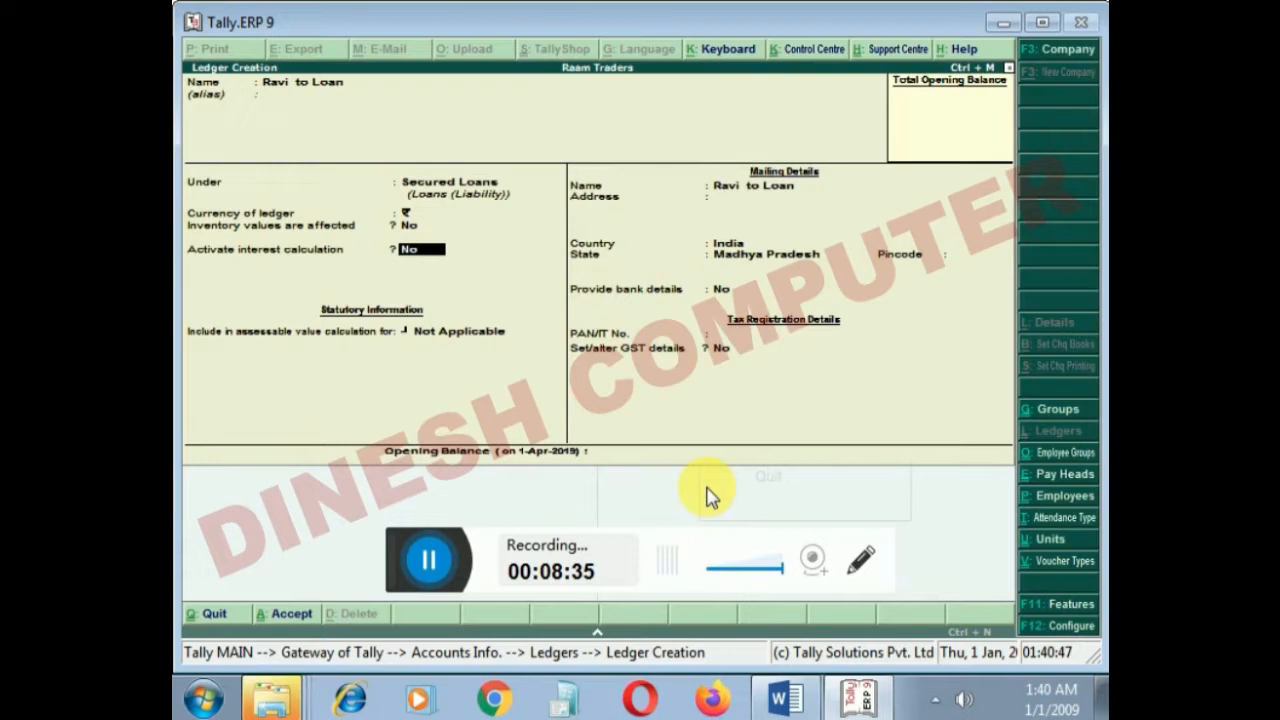
{"action": "type", "text": "y"}
{"action": "key", "text": "Return"}
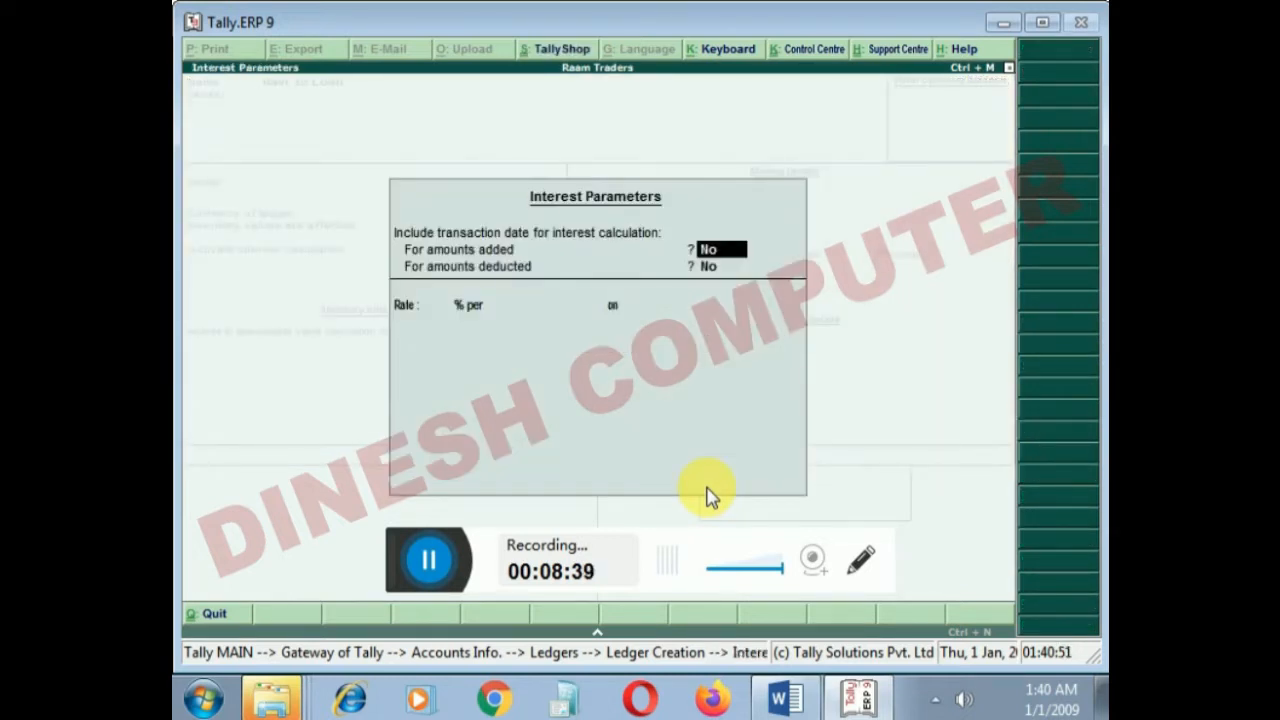
{"action": "type", "text": "y"}
{"action": "key", "text": "Return"}
{"action": "type", "text": "y"}
{"action": "key", "text": "Return"}
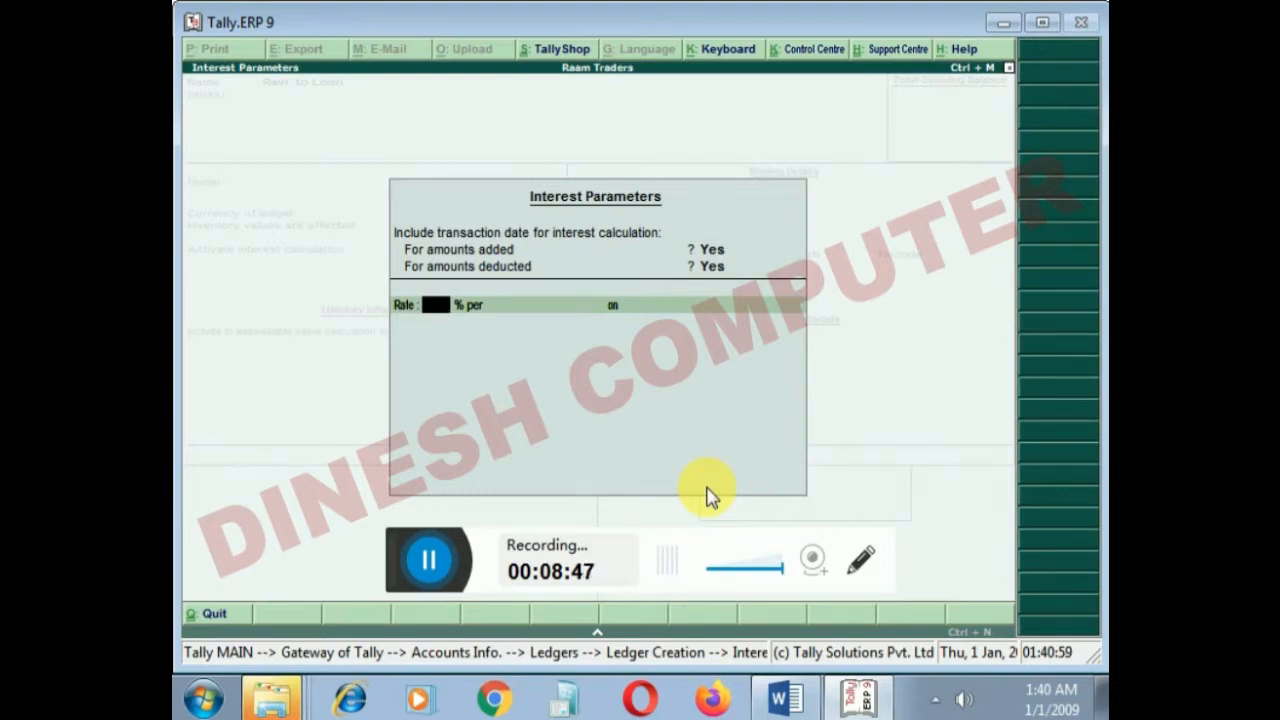
Set the loan's interest rate to 12% per Calendar Month on All Balances.
{"action": "type", "text": "12"}
{"action": "key", "text": "Return"}
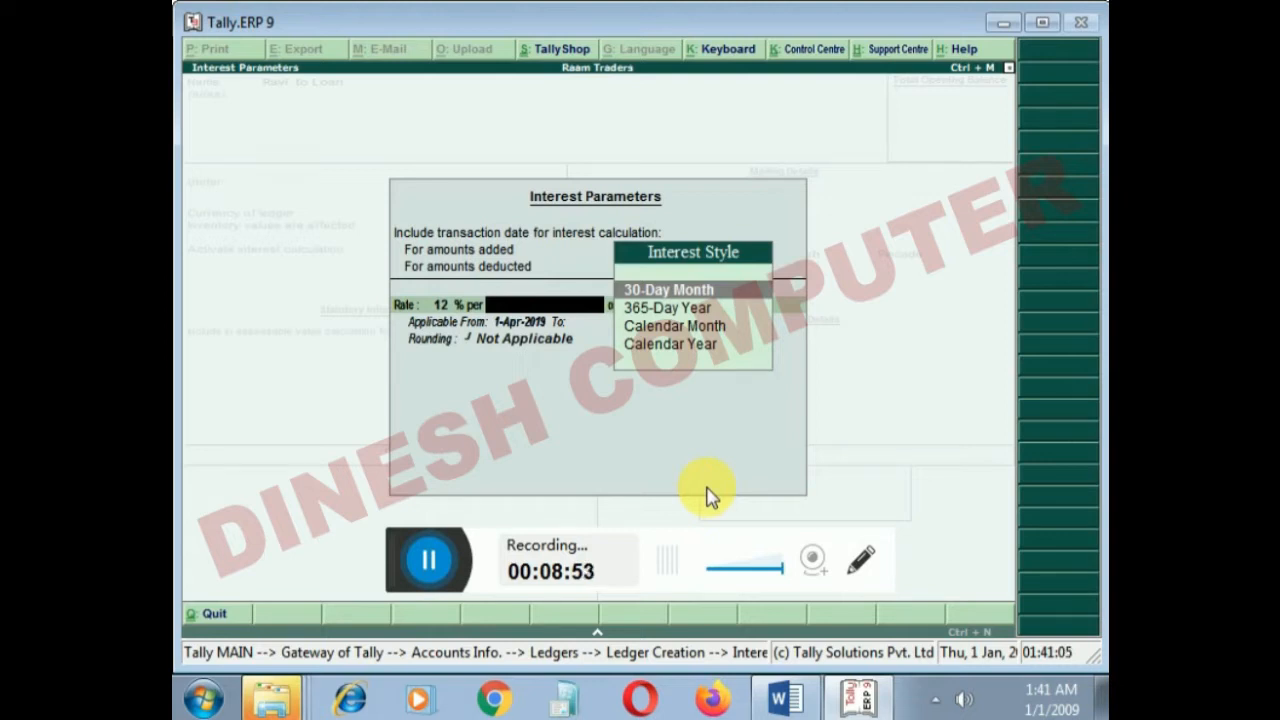
{"action": "key", "text": "Down"}
{"action": "key", "text": "Down"}
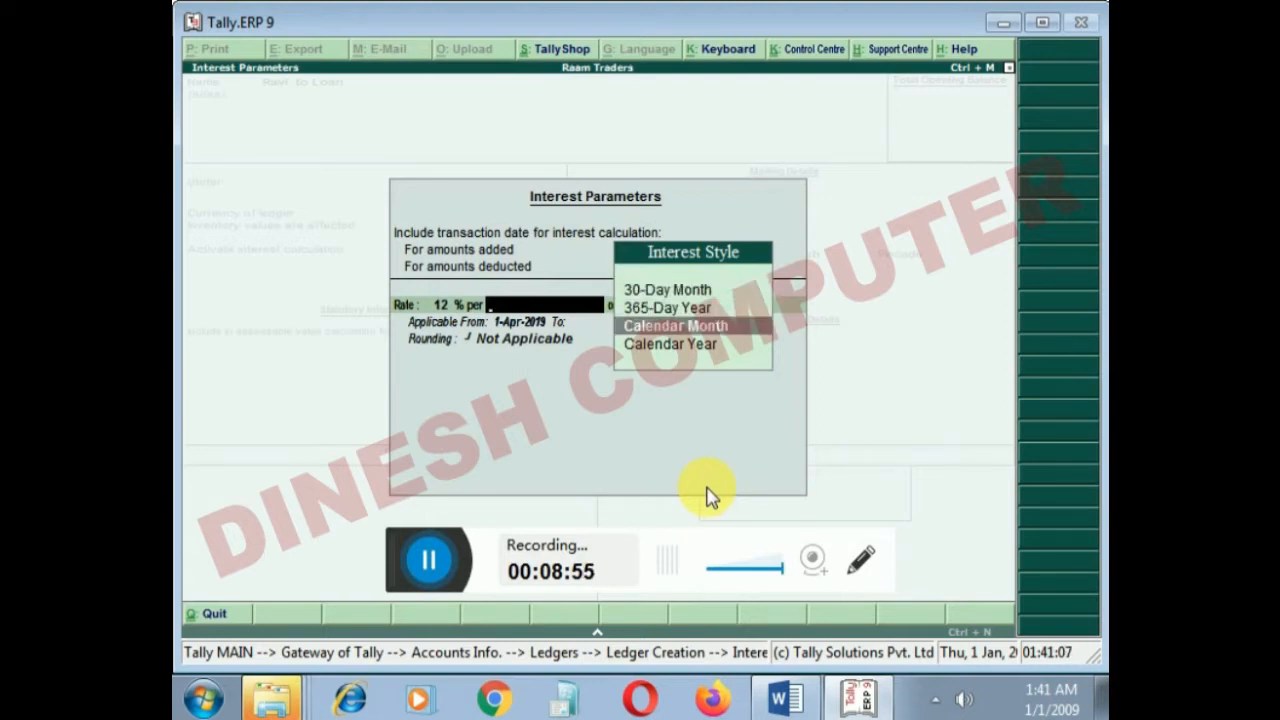
{"action": "key", "text": "Return"}
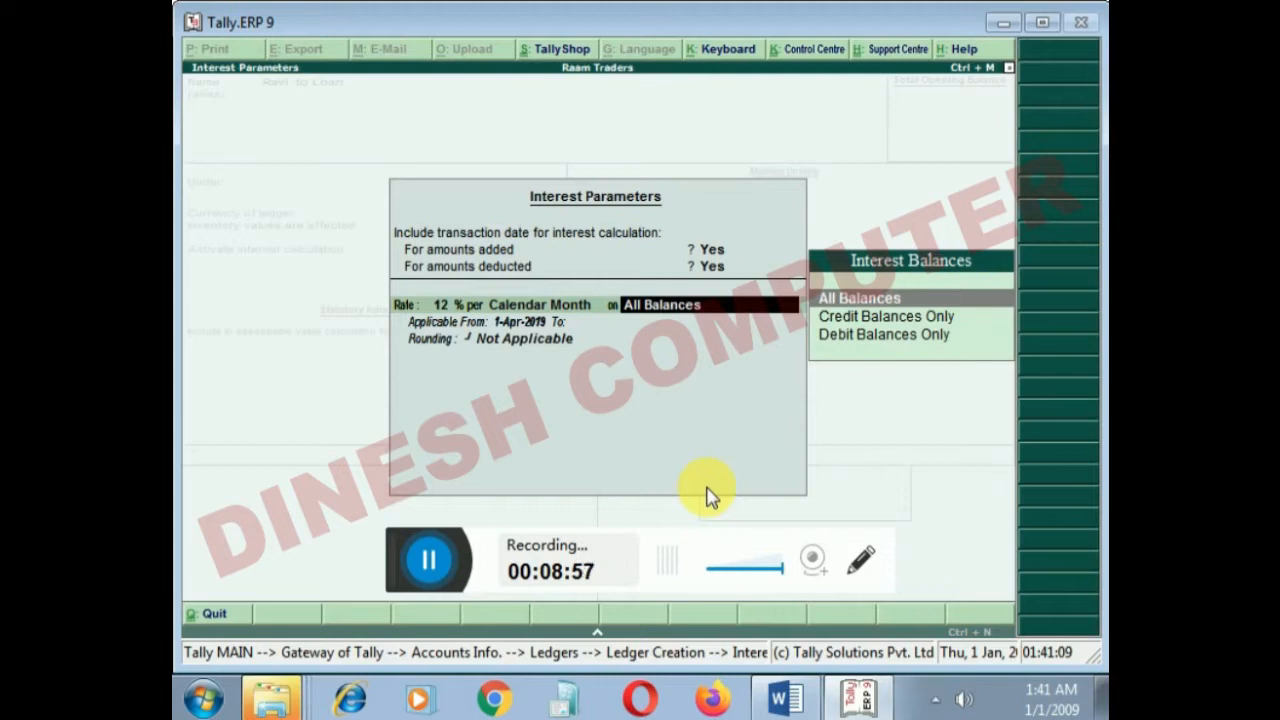
{"action": "key", "text": "Return"}
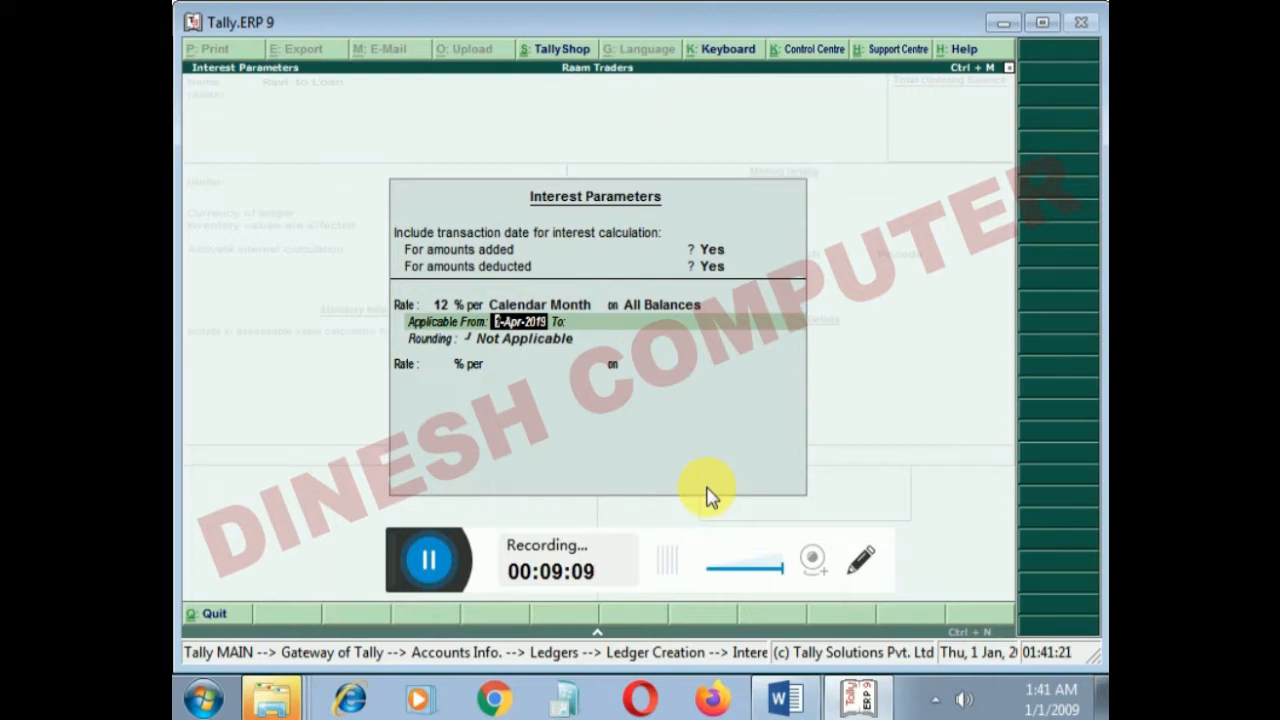
Make the 12% rate applicable from 1-Apr-2019 to 1-Jul-2019 with rounding Not Applicable.
{"action": "key", "text": "Return"}
{"action": "type", "text": "1.7"}
{"action": "key", "text": "Return"}
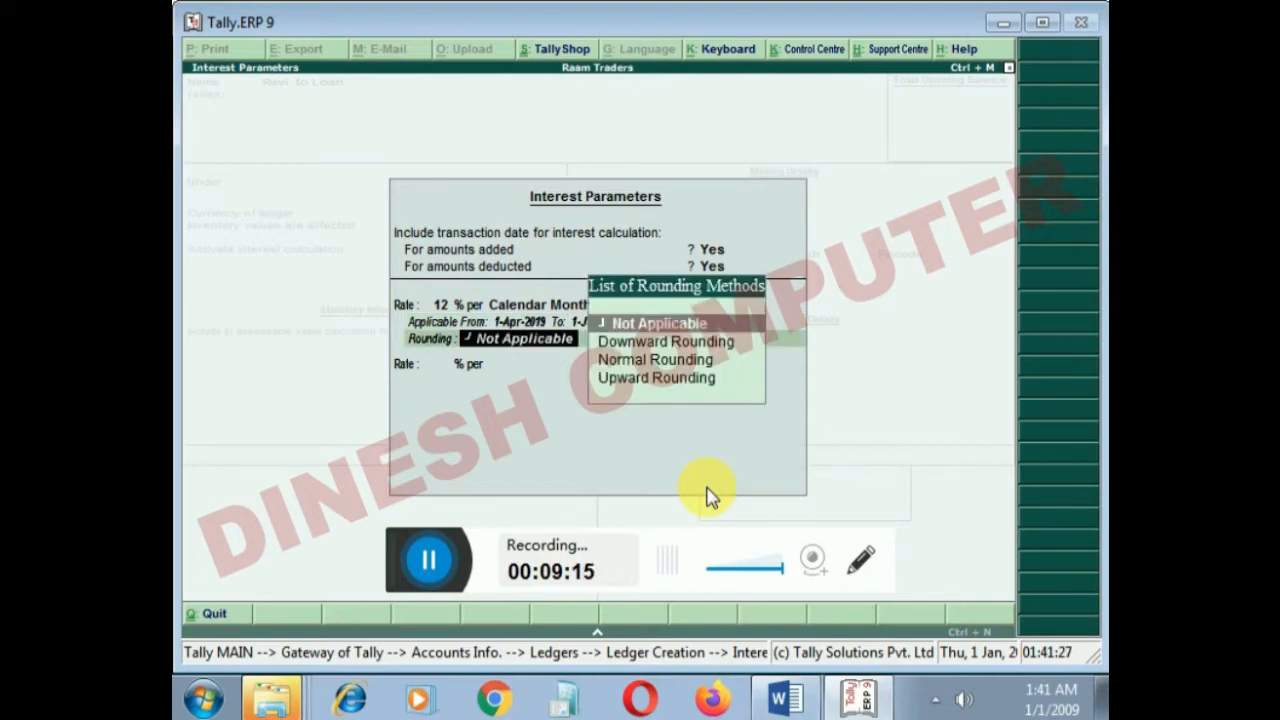
{"action": "key", "text": "Return"}
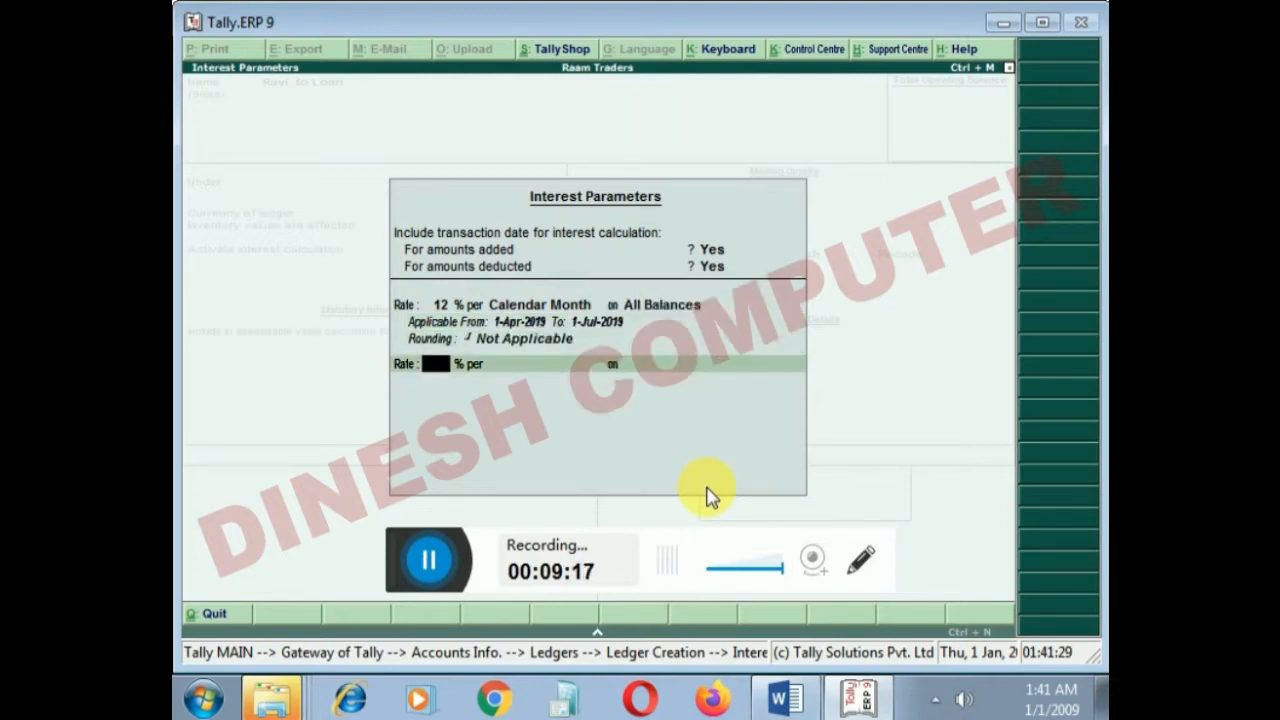
Close the loan's interest parameters, save the ledger with default remaining details, and return to the Gateway of Tally.
{"action": "key", "text": "Return"}
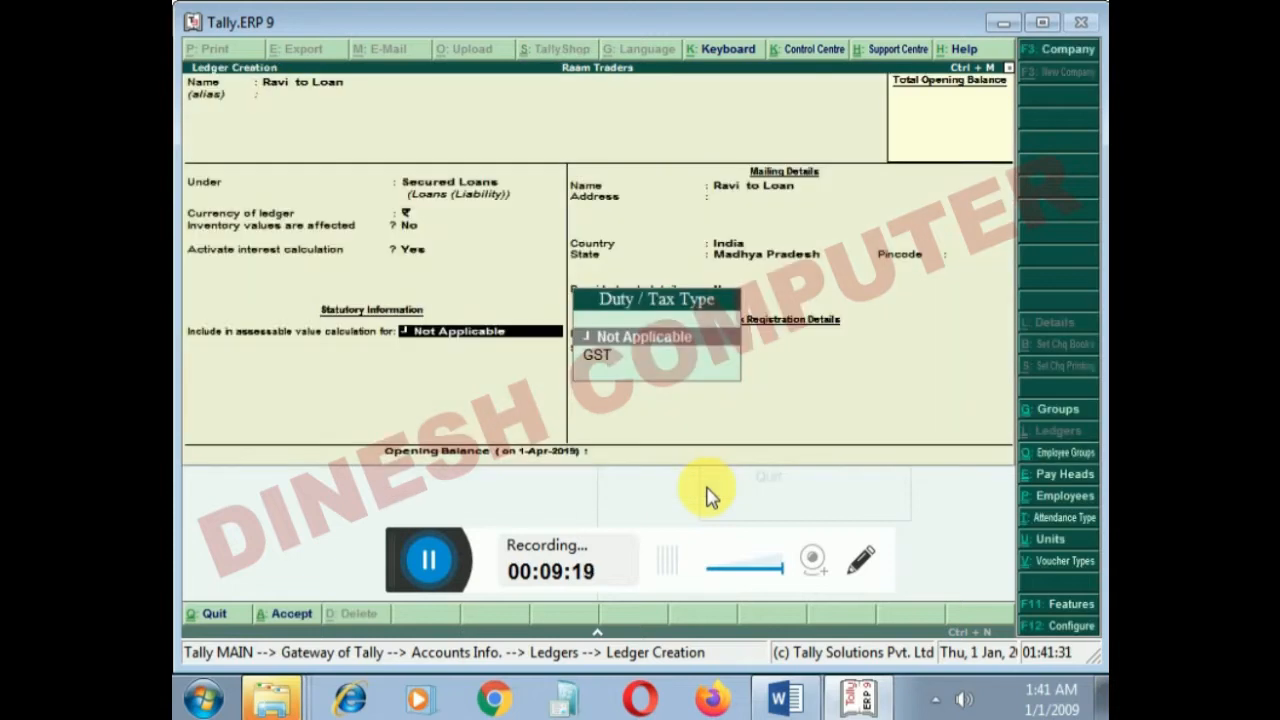
{"action": "key", "text": "Return"}
{"action": "key", "text": "Return"}
{"action": "key", "text": "Return"}
{"action": "key", "text": "Return"}
{"action": "key", "text": "Return"}
{"action": "key", "text": "Return"}
{"action": "key", "text": "Return"}
{"action": "key", "text": "Return"}
{"action": "key", "text": "Return"}
{"action": "key", "text": "Return"}
{"action": "key", "text": "Return"}
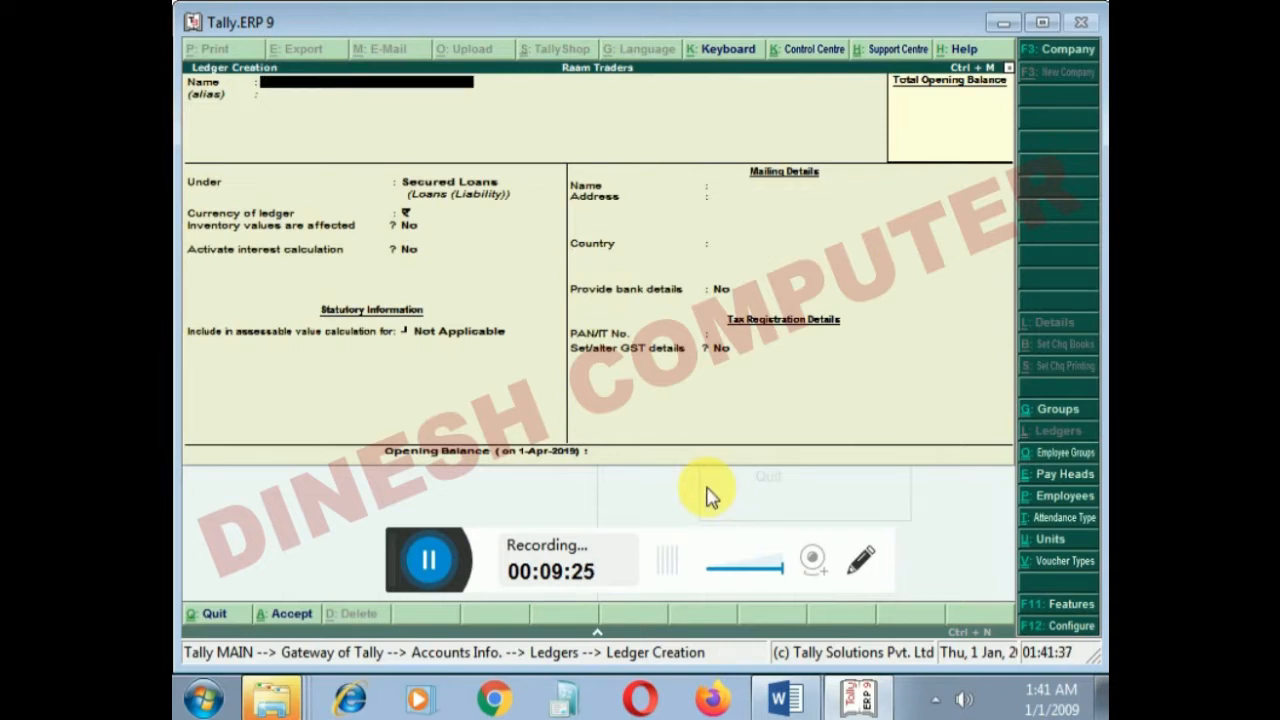
{"action": "key", "text": "Escape"}
{"action": "key", "text": "Escape"}
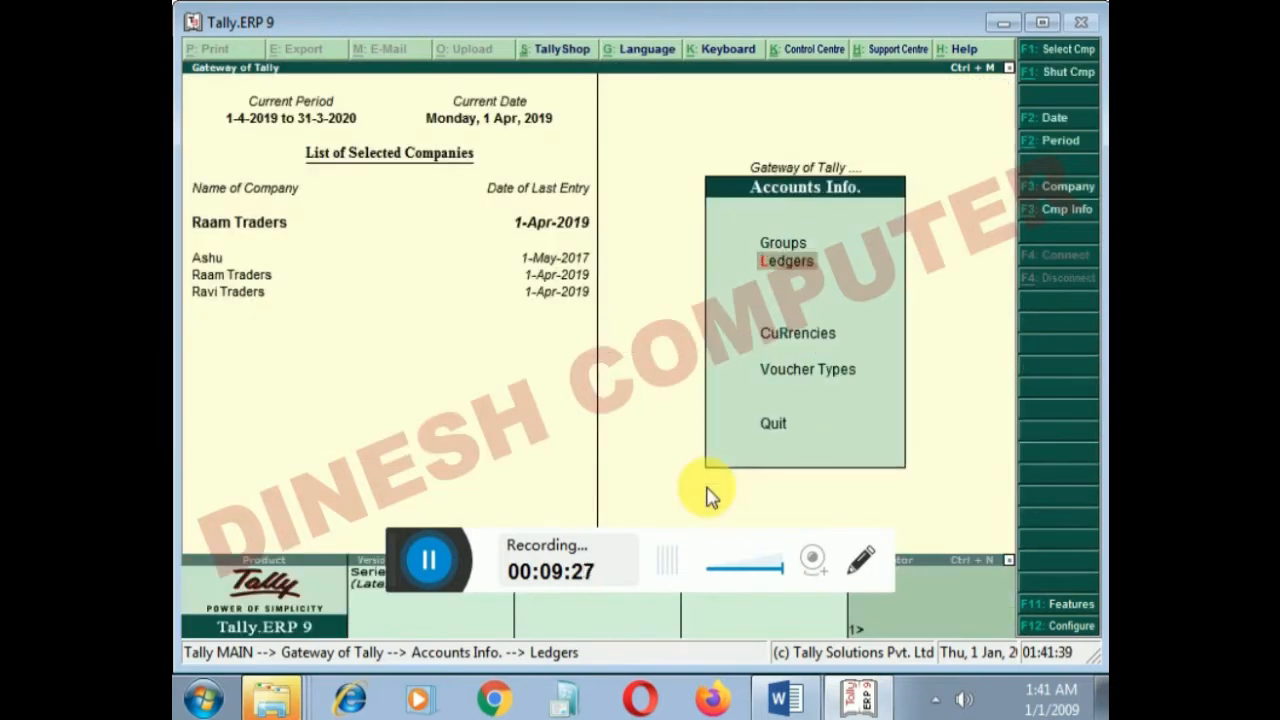
{"action": "key", "text": "Escape"}
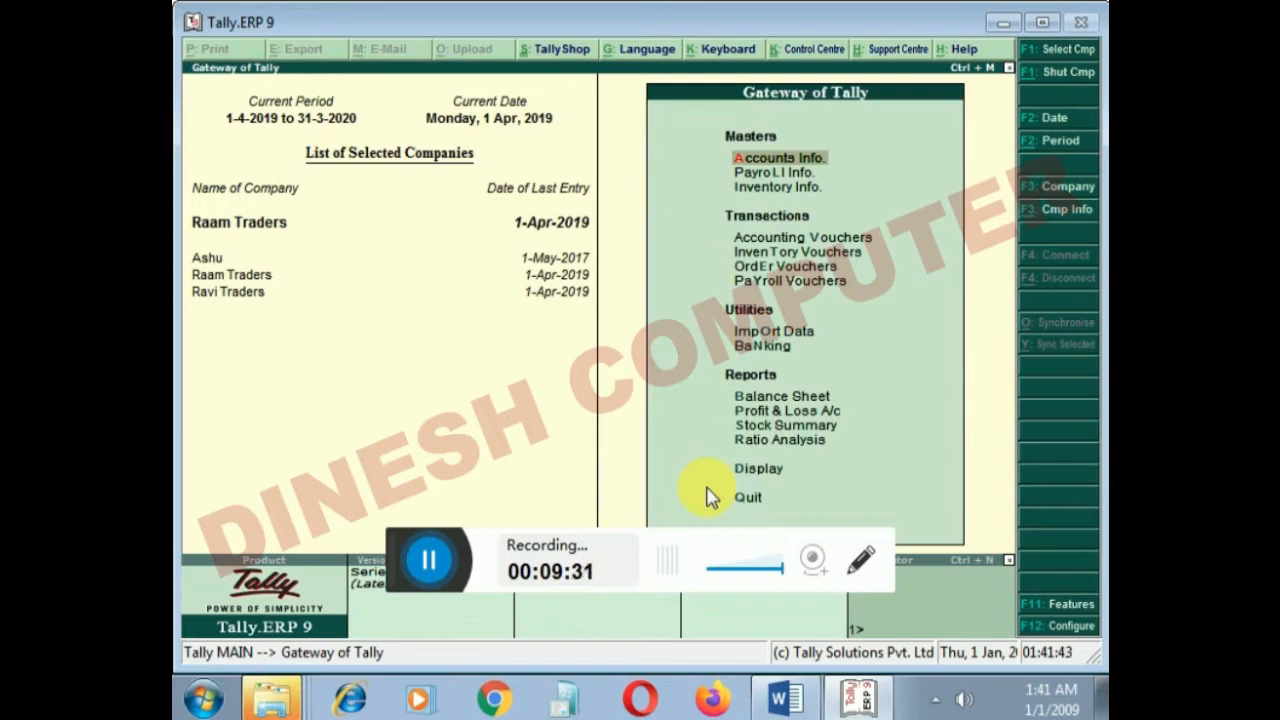
Start a receipt voucher with Cash as the receiving account.
{"action": "key", "text": "Down"}
{"action": "key", "text": "Down"}
{"action": "key", "text": "Down"}
{"action": "key", "text": "Return"}
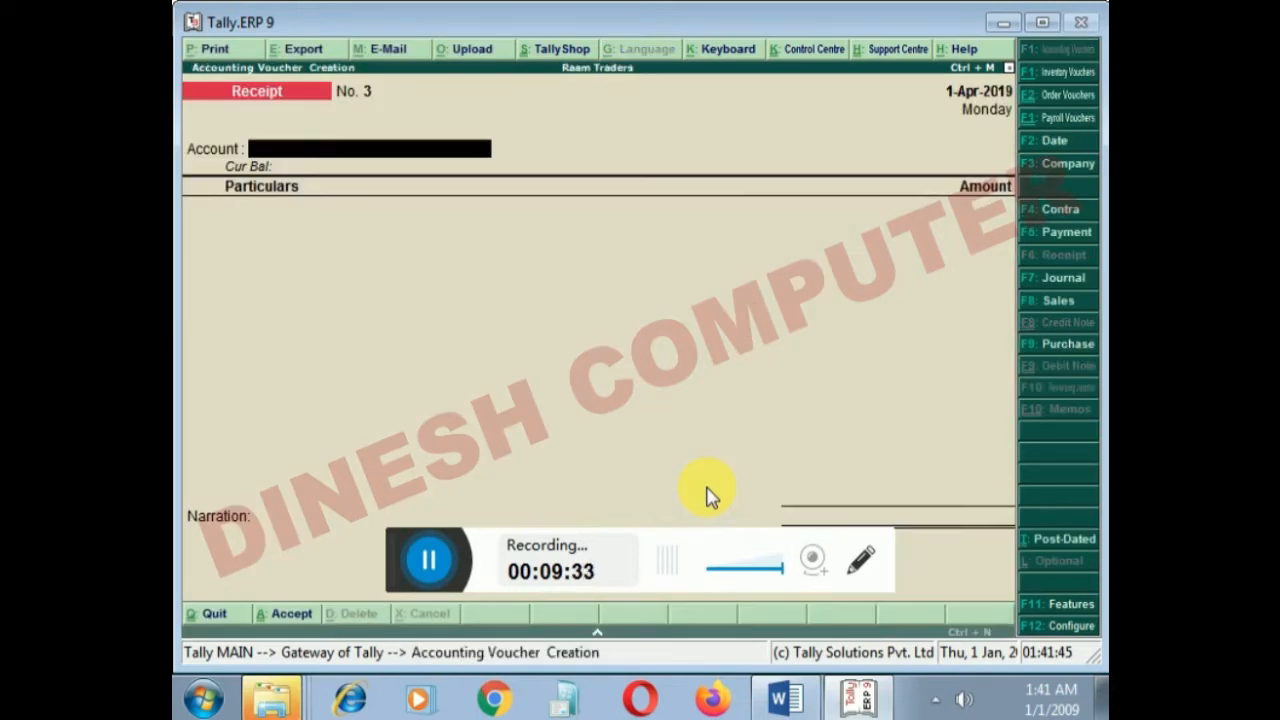
{"action": "type", "text": "c"}
{"action": "key", "text": "Return"}
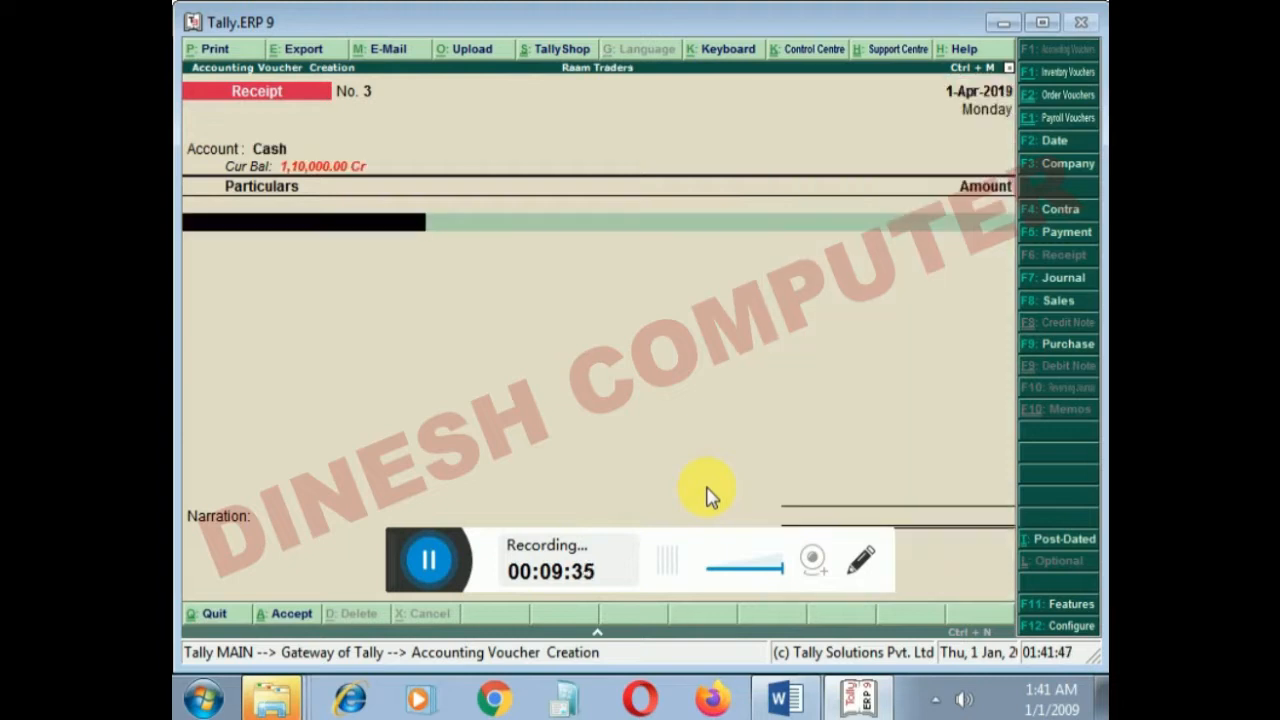
Enter the secured loan ledger as the receipt's particulars with an amount of 25000 and save the voucher.
{"action": "key", "text": "Down"}
{"action": "key", "text": "Down"}
{"action": "key", "text": "Down"}
{"action": "key", "text": "Down"}
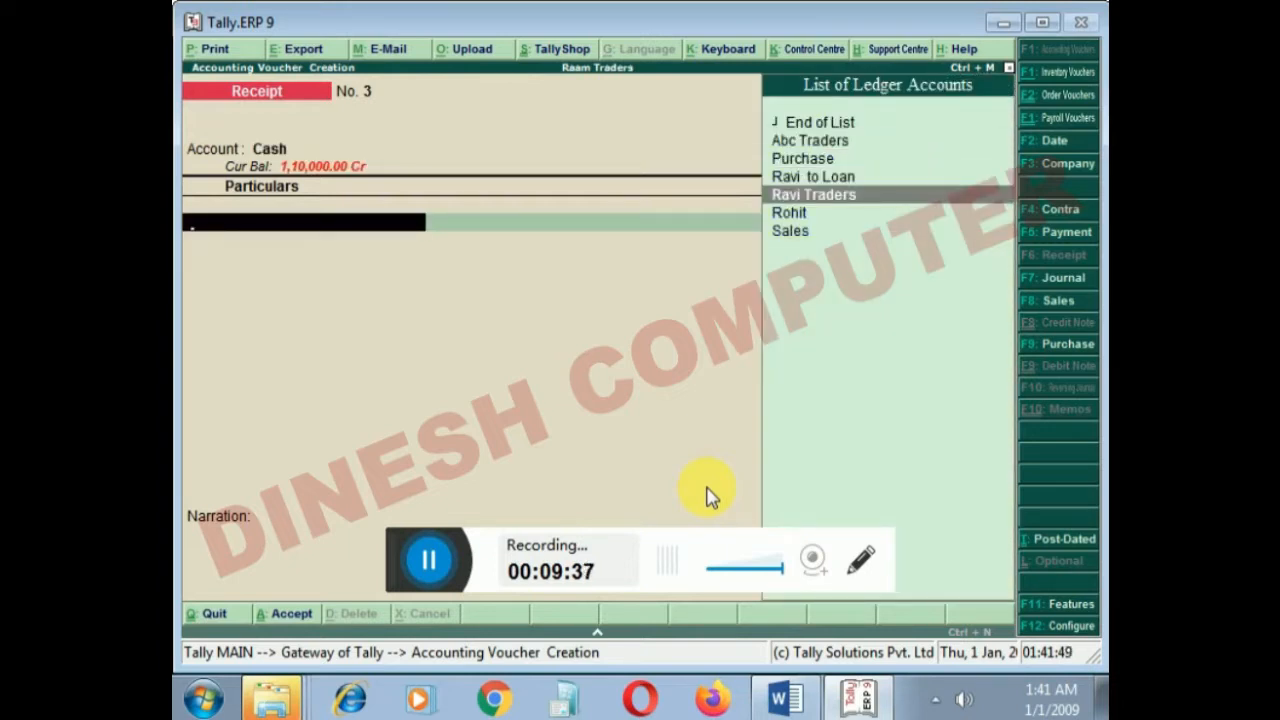
{"action": "key", "text": "Up"}
{"action": "key", "text": "Return"}
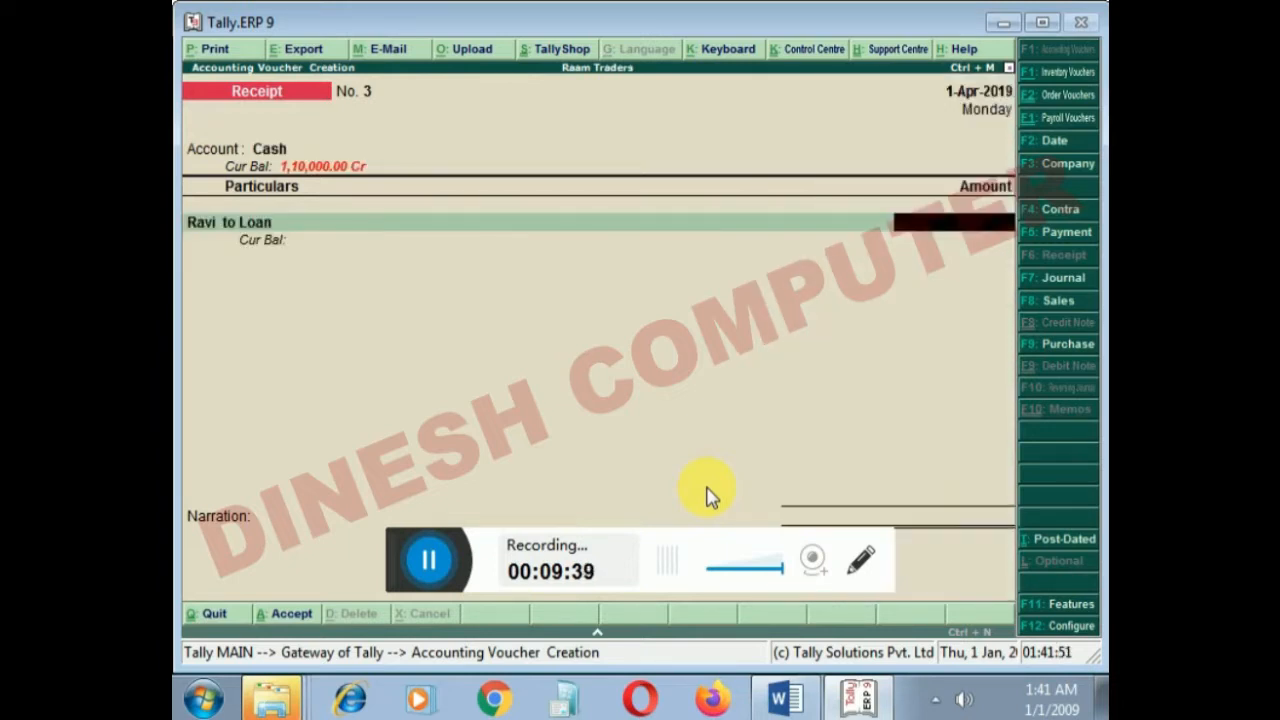
{"action": "type", "text": "25000"}
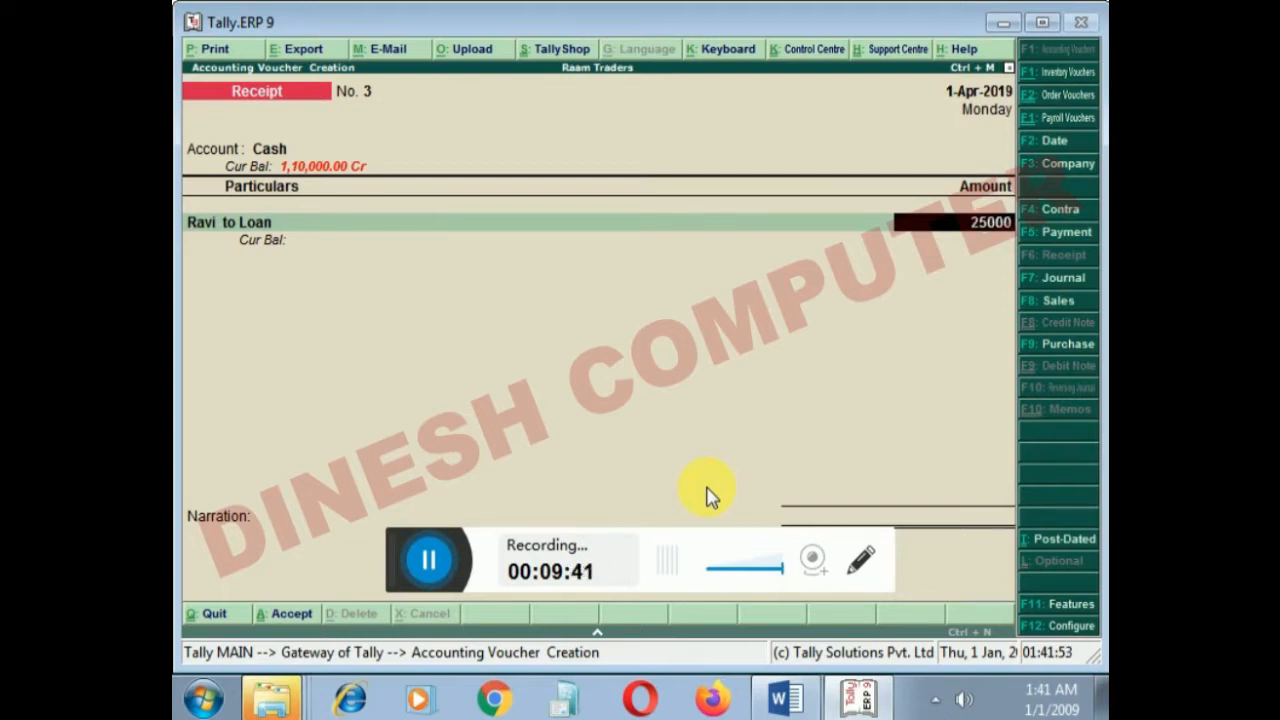
{"action": "key", "text": "Return"}
{"action": "key", "text": "Return"}
{"action": "key", "text": "Return"}
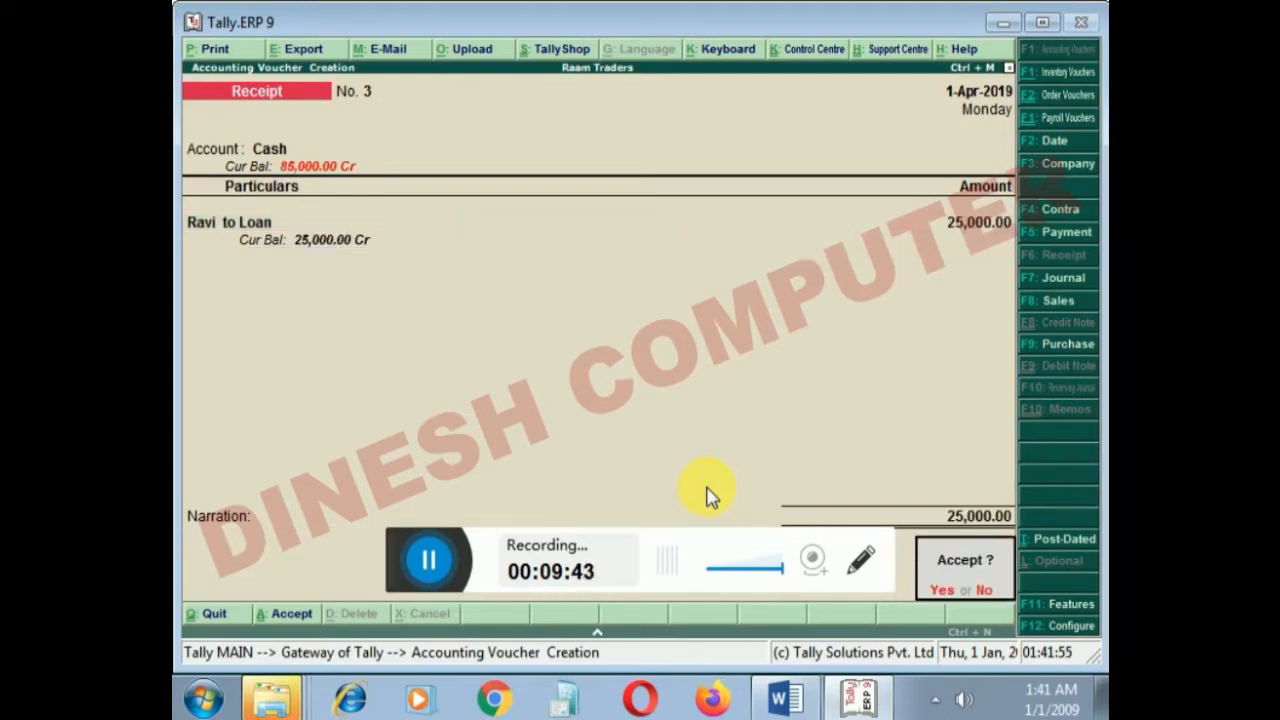
{"action": "key", "text": "Return"}
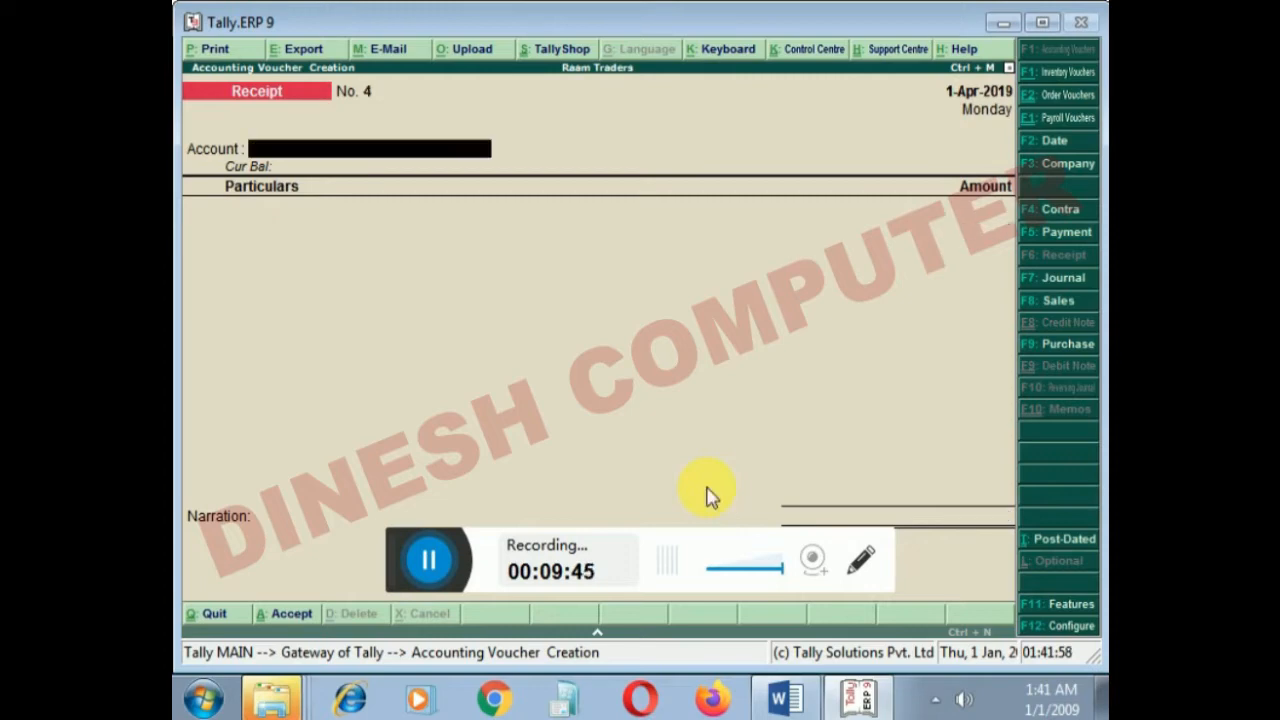
Check the Secured Loans group under Loans (Liability) in the Balance Sheet and return to the Gateway of Tally.
{"action": "key", "text": "Escape"}
{"action": "key", "text": "Down"}
{"action": "key", "text": "Down"}
{"action": "key", "text": "Down"}
{"action": "key", "text": "Down"}
{"action": "key", "text": "Down"}
{"action": "key", "text": "Down"}
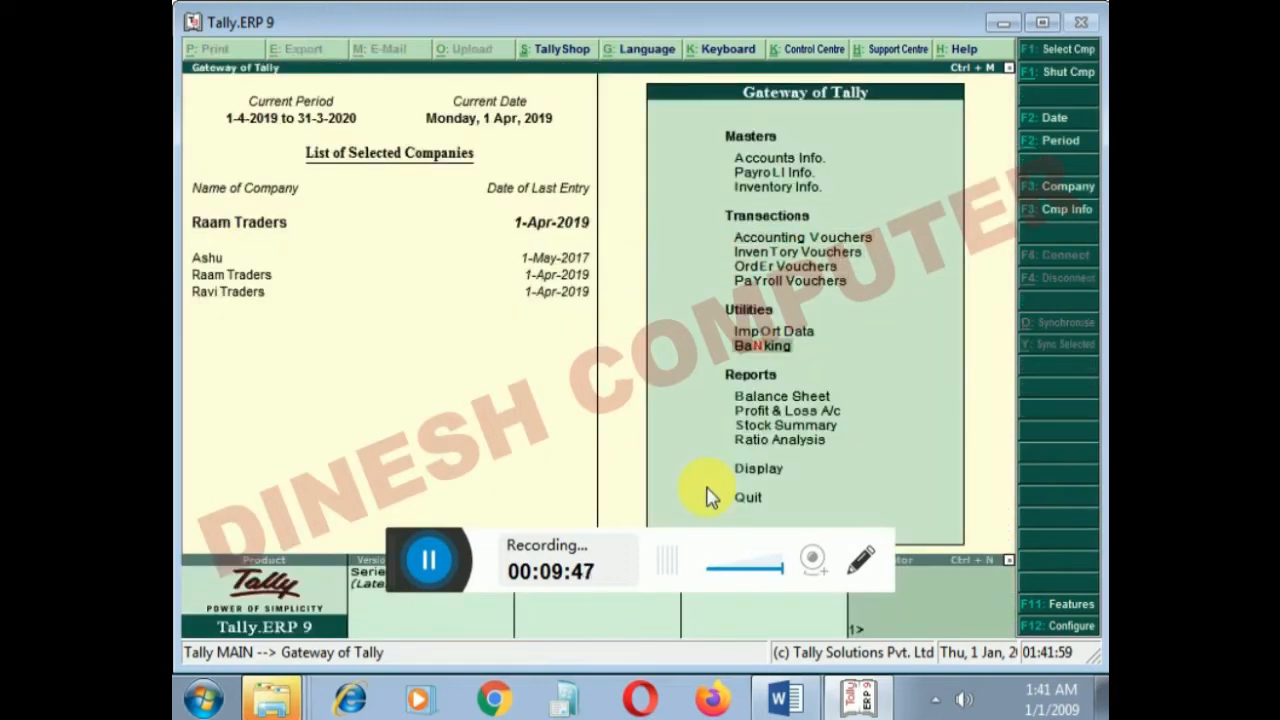
{"action": "key", "text": "Return"}
{"action": "key", "text": "Down"}
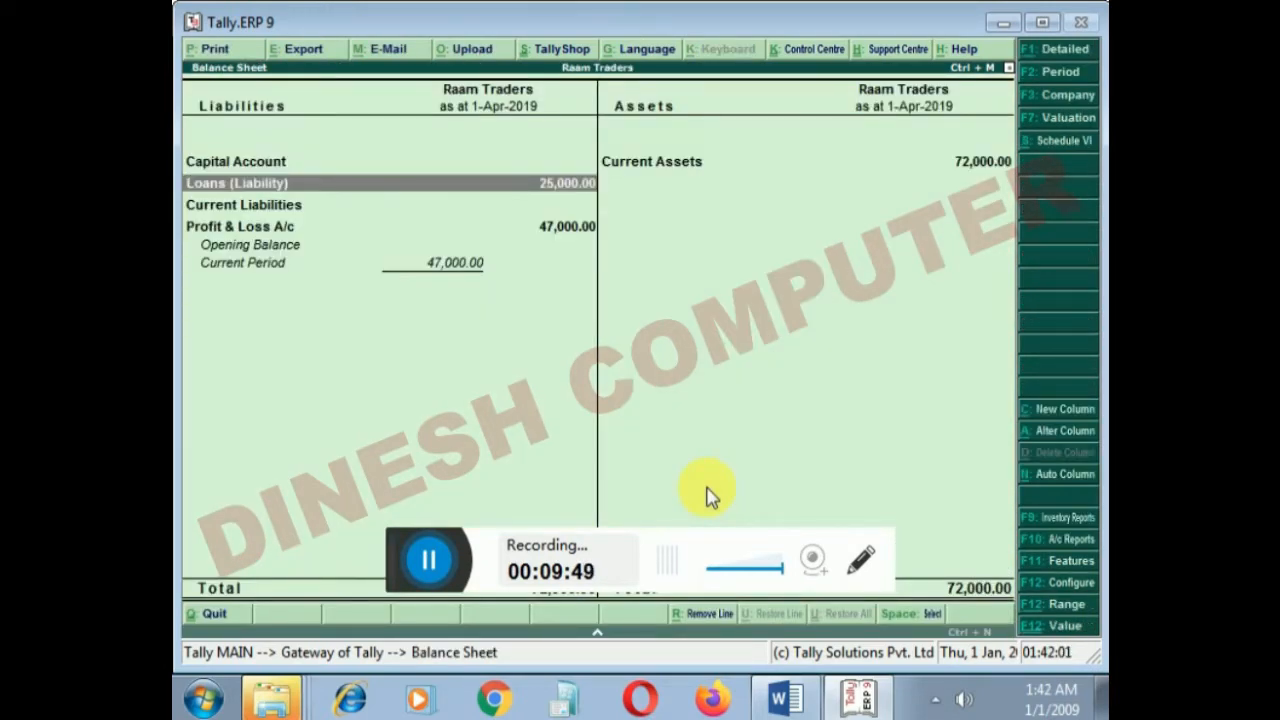
{"action": "key", "text": "Return"}
{"action": "key", "text": "Return"}
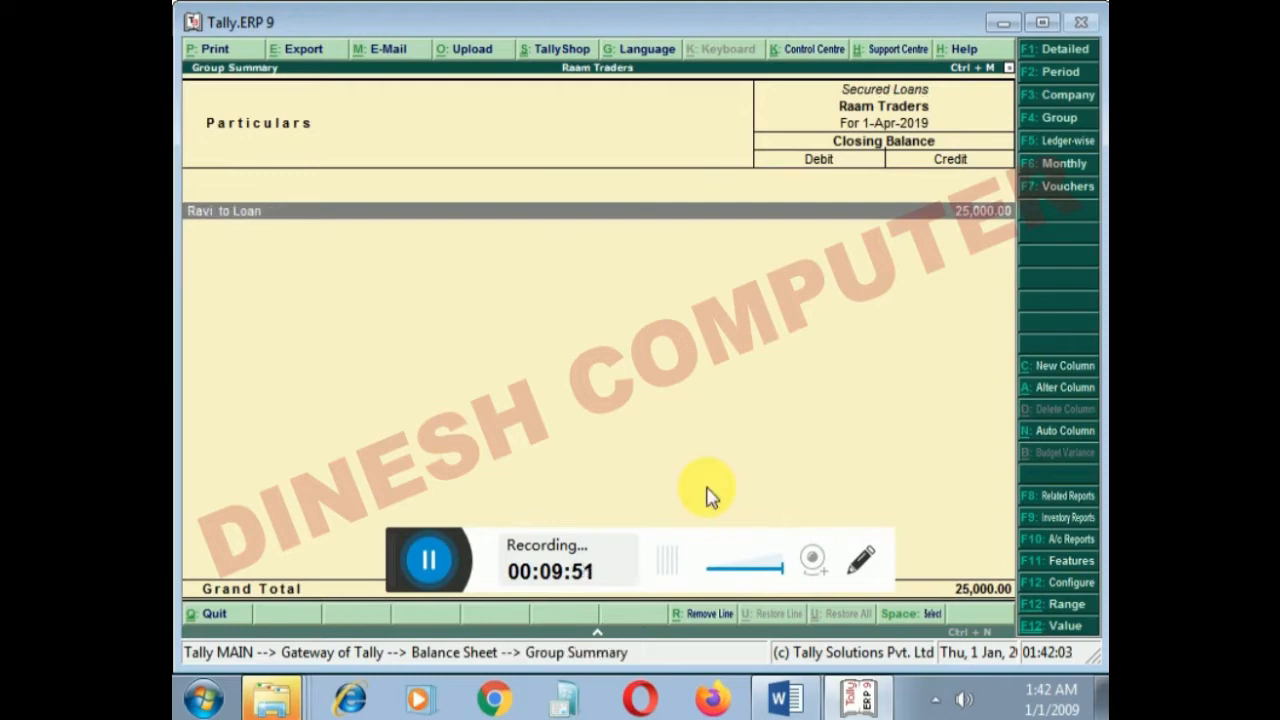
{"action": "key", "text": "Escape"}
{"action": "key", "text": "Escape"}
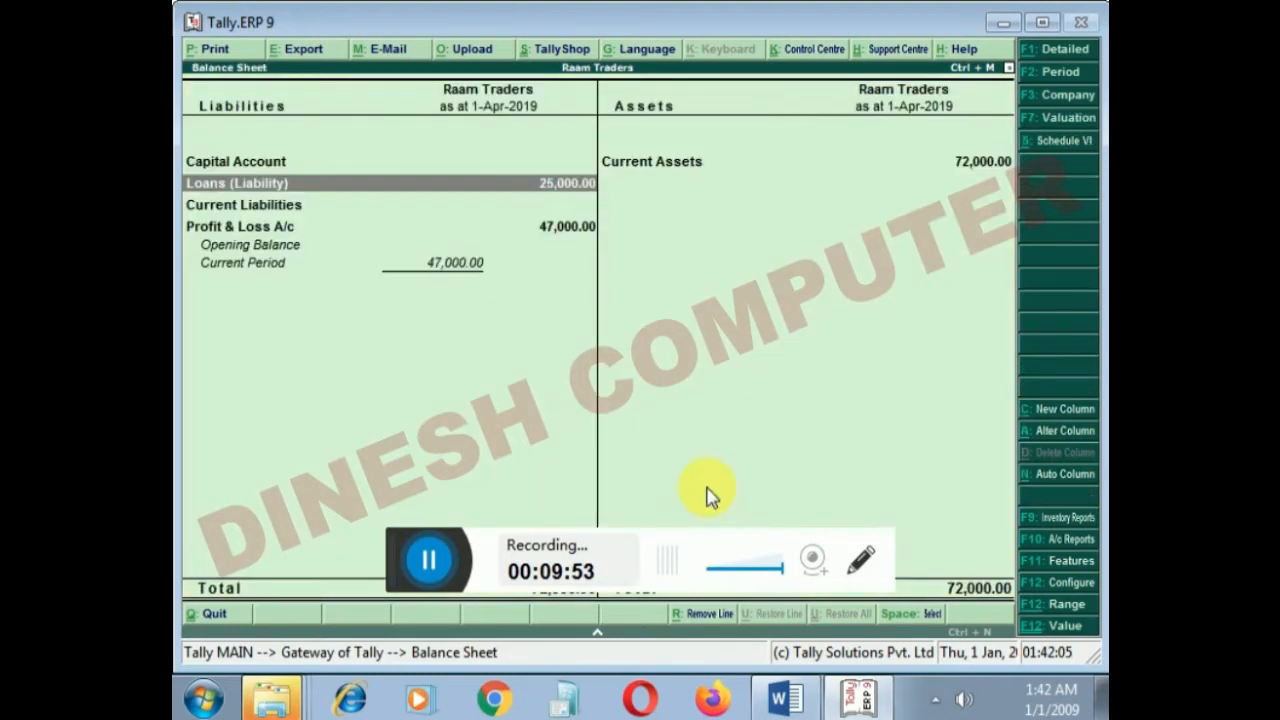
{"action": "key", "text": "Escape"}
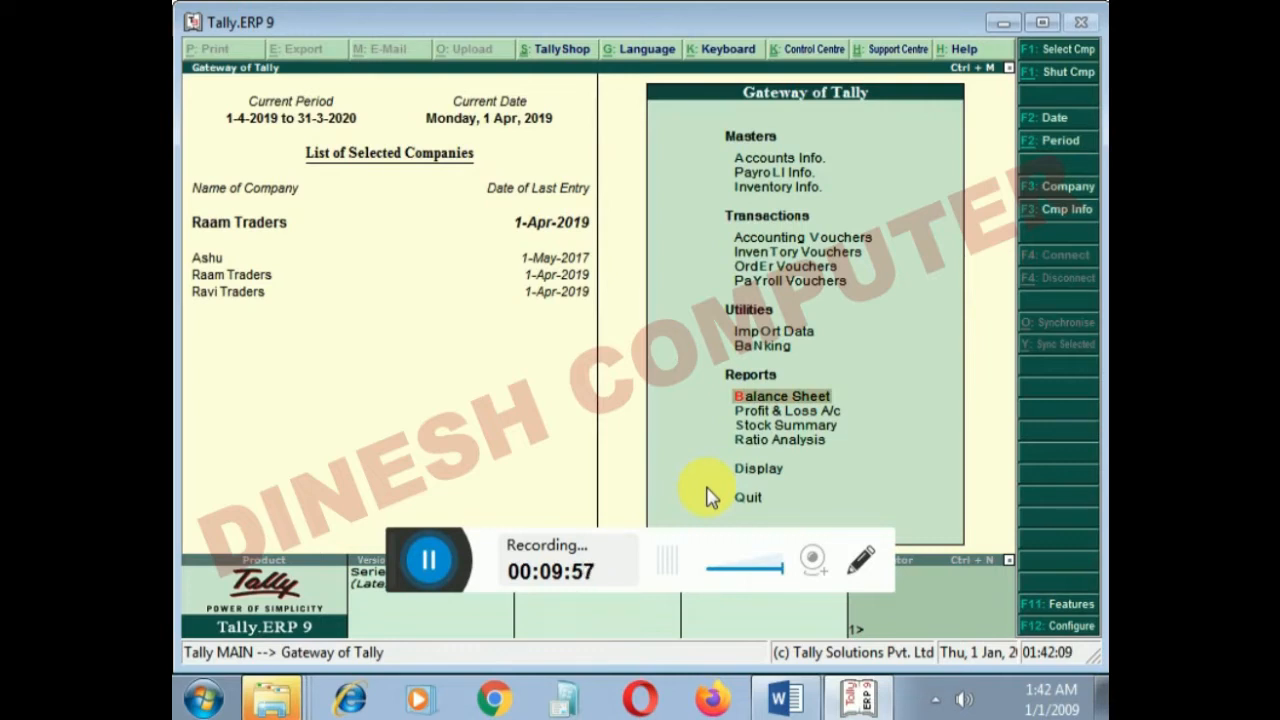
Display the Interest Payable report from the interest calculations in Statements of Accounts.
{"action": "key", "text": "Down"}
{"action": "key", "text": "Down"}
{"action": "key", "text": "Down"}
{"action": "key", "text": "Down"}
{"action": "key", "text": "Return"}
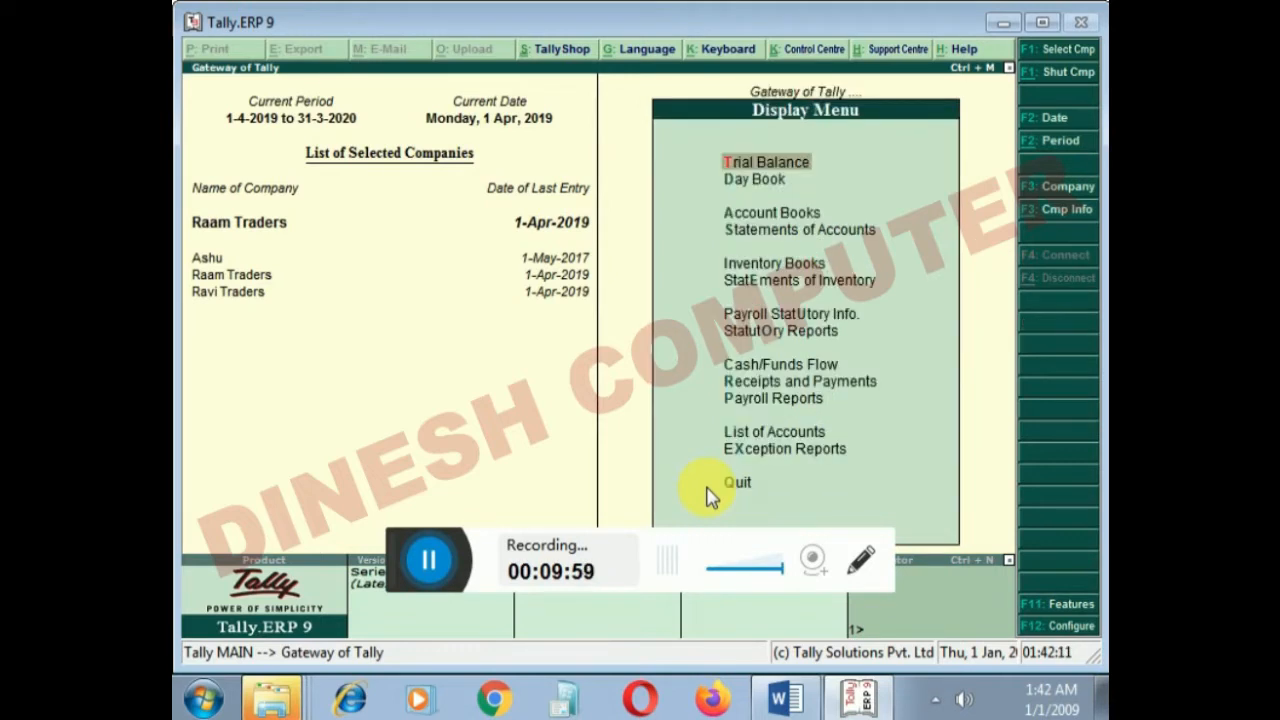
{"action": "key", "text": "Down"}
{"action": "key", "text": "Down"}
{"action": "key", "text": "Down"}
{"action": "key", "text": "Return"}
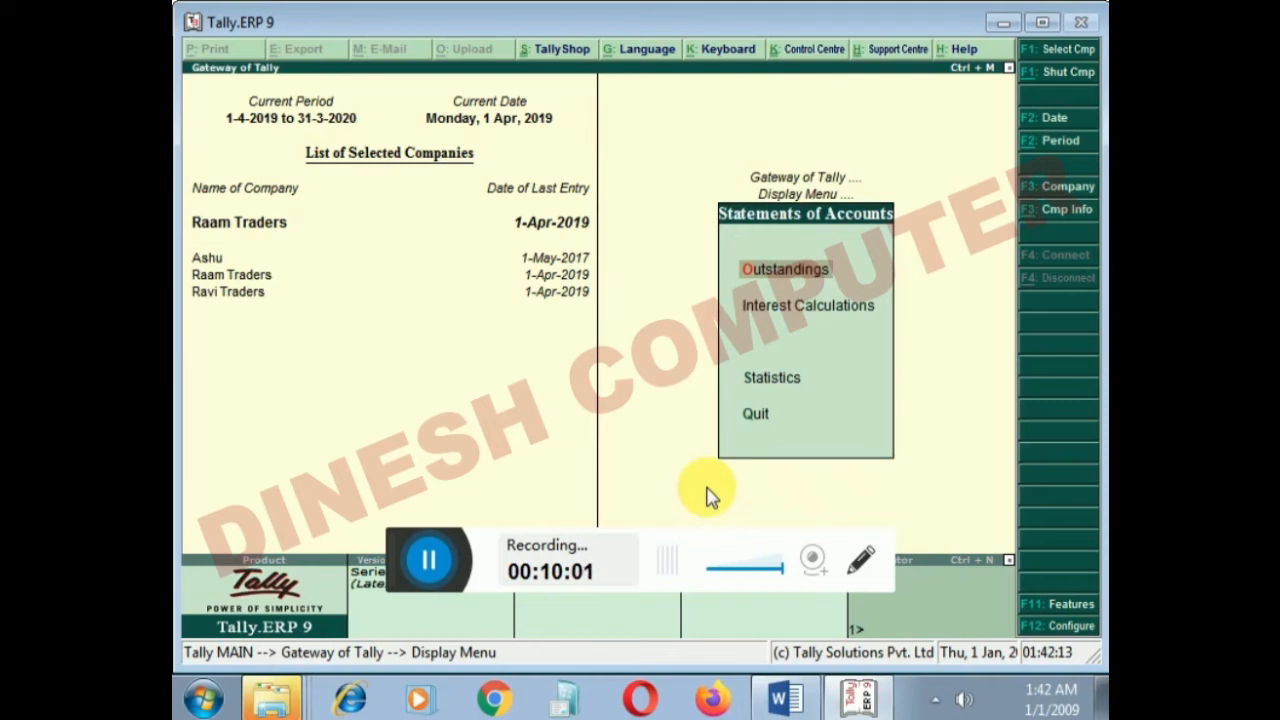
{"action": "key", "text": "Down"}
{"action": "key", "text": "Return"}
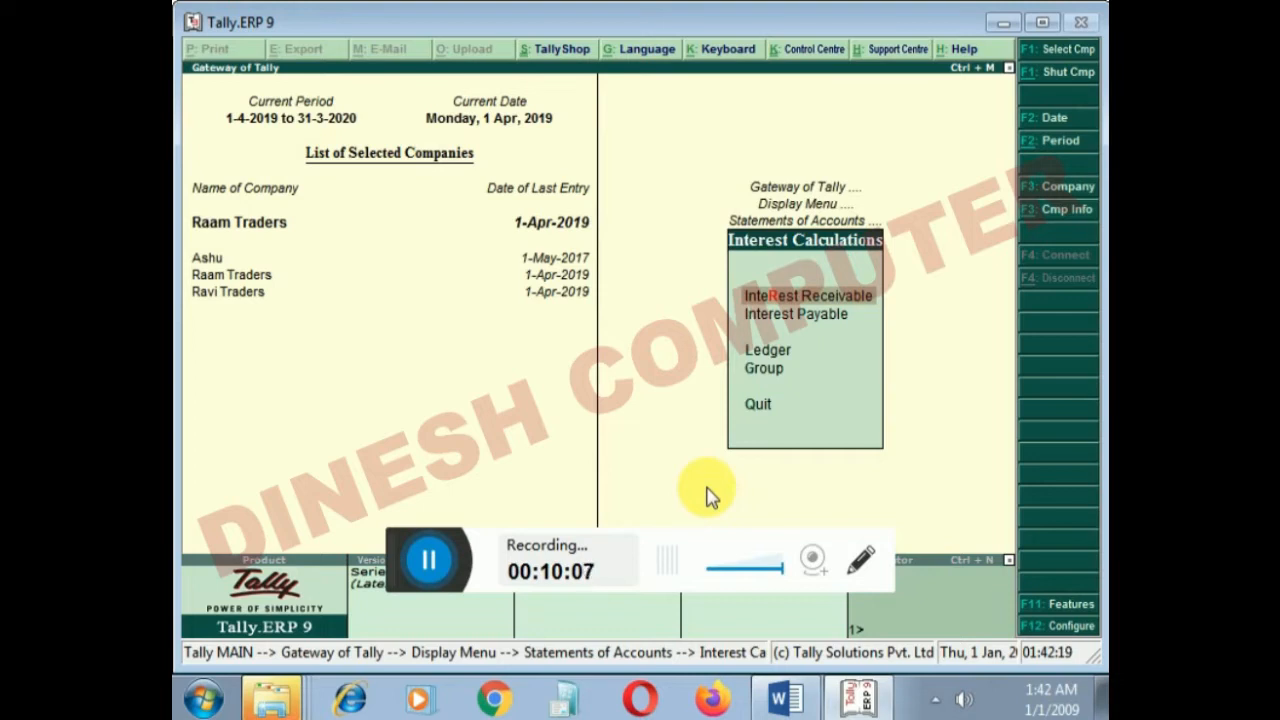
{"action": "key", "text": "Down"}
{"action": "key", "text": "Return"}
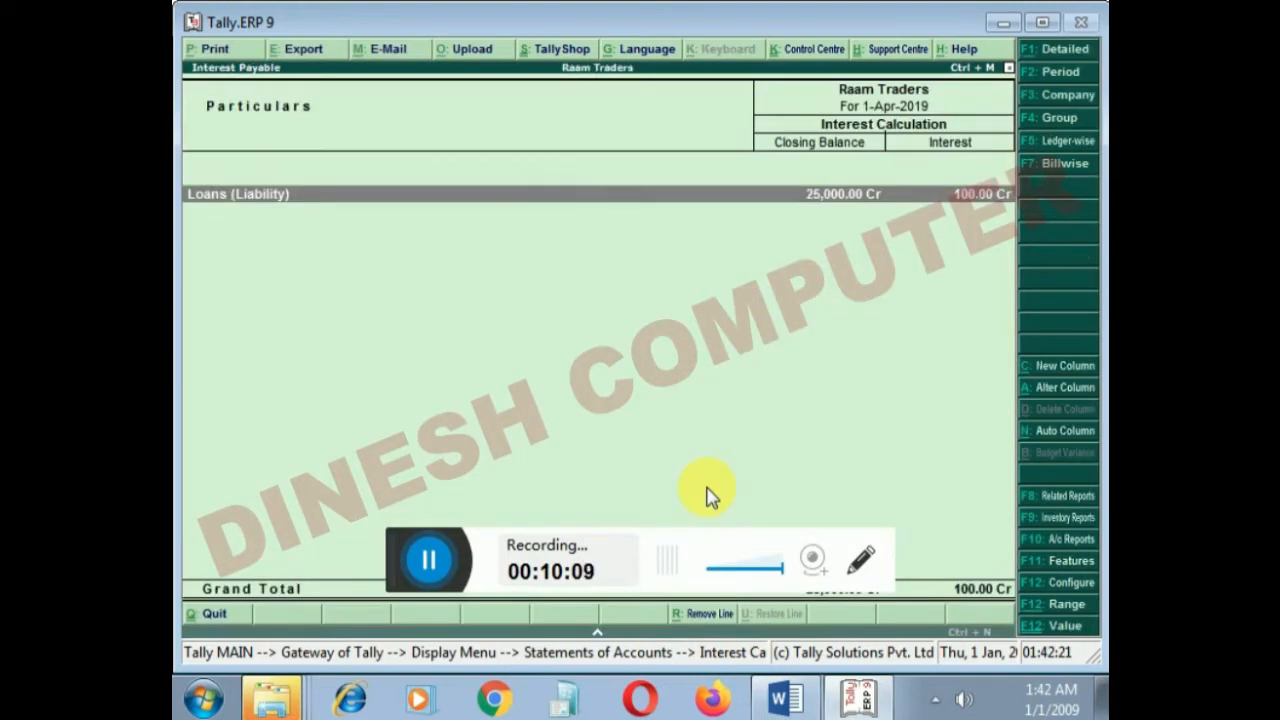
Drill down to the loan ledger's interest details and set the report period from 1-4-2019 to 1-7-2019.
{"action": "key", "text": "Return"}
{"action": "key", "text": "Return"}
{"action": "key", "text": "Return"}
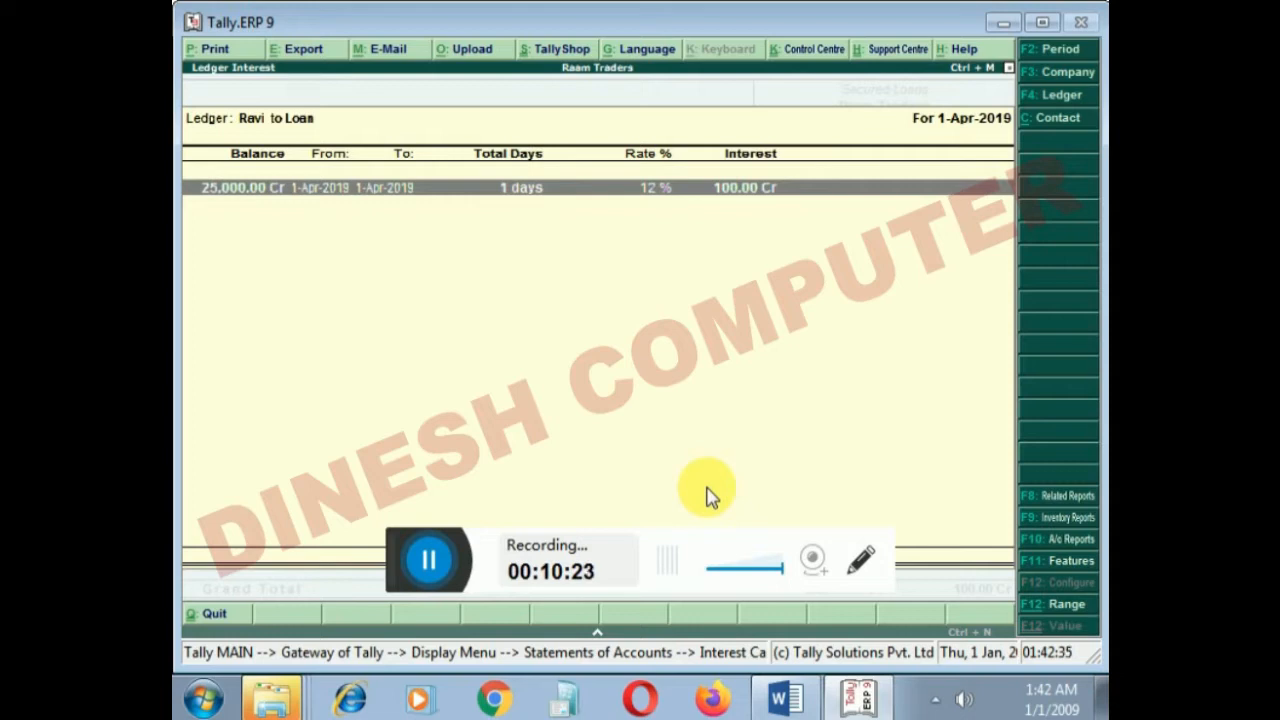
{"action": "key", "text": "F2"}
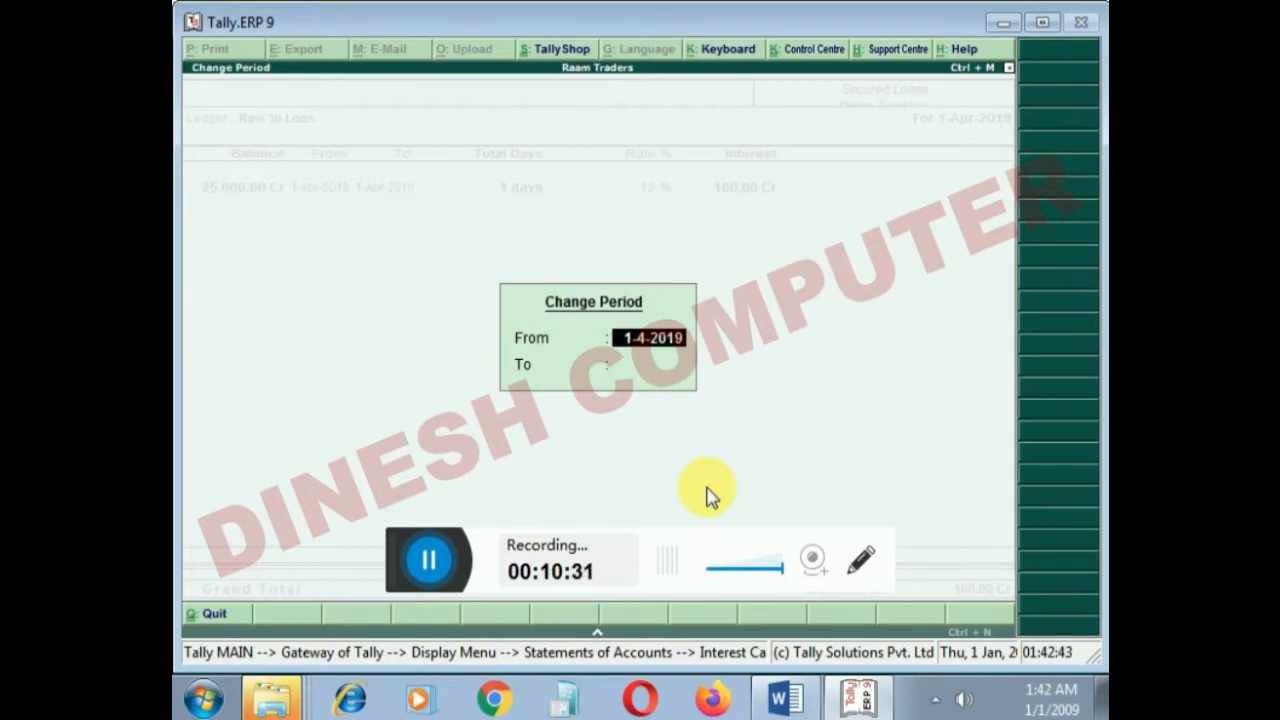
{"action": "key", "text": "Return"}
{"action": "type", "text": "1.7"}
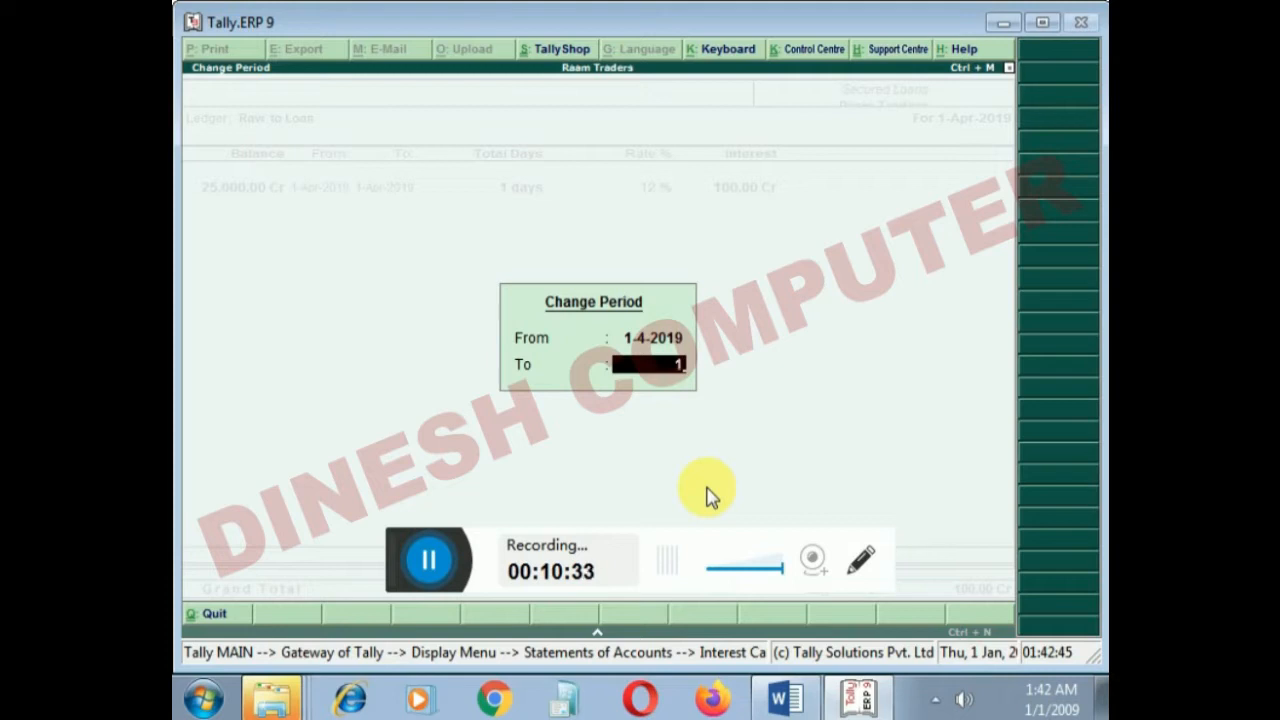
{"action": "type", "text": ".2019"}
{"action": "key", "text": "Return"}
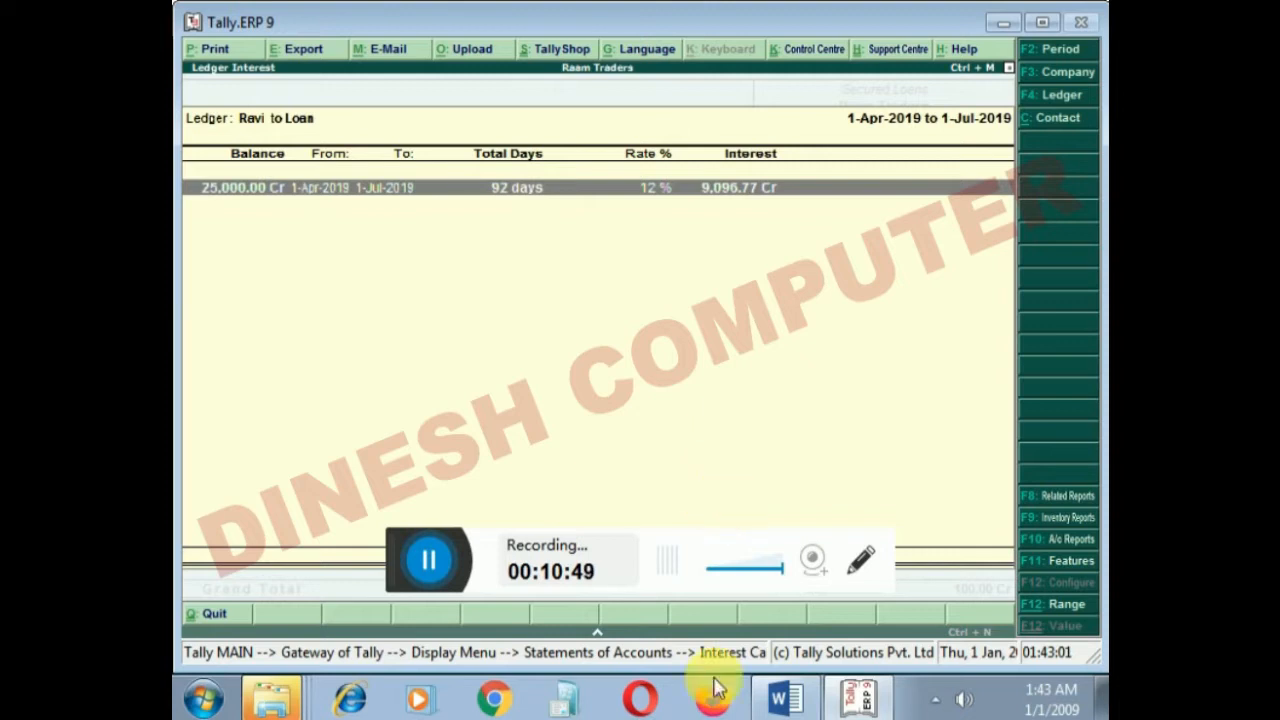
Switch to the Word document listing the Unit -2 topics.
{"action": "left_click", "coordinate": [778, 702]}
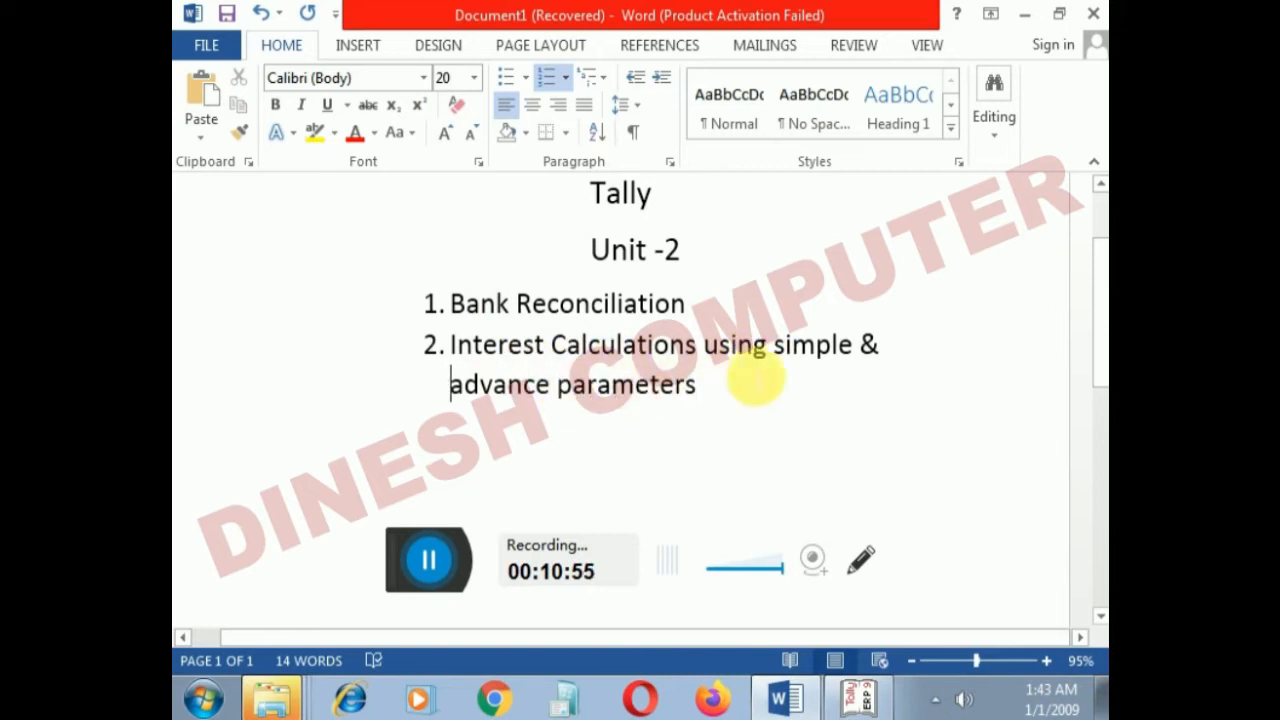
{"action": "left_click", "coordinate": [429, 566]}
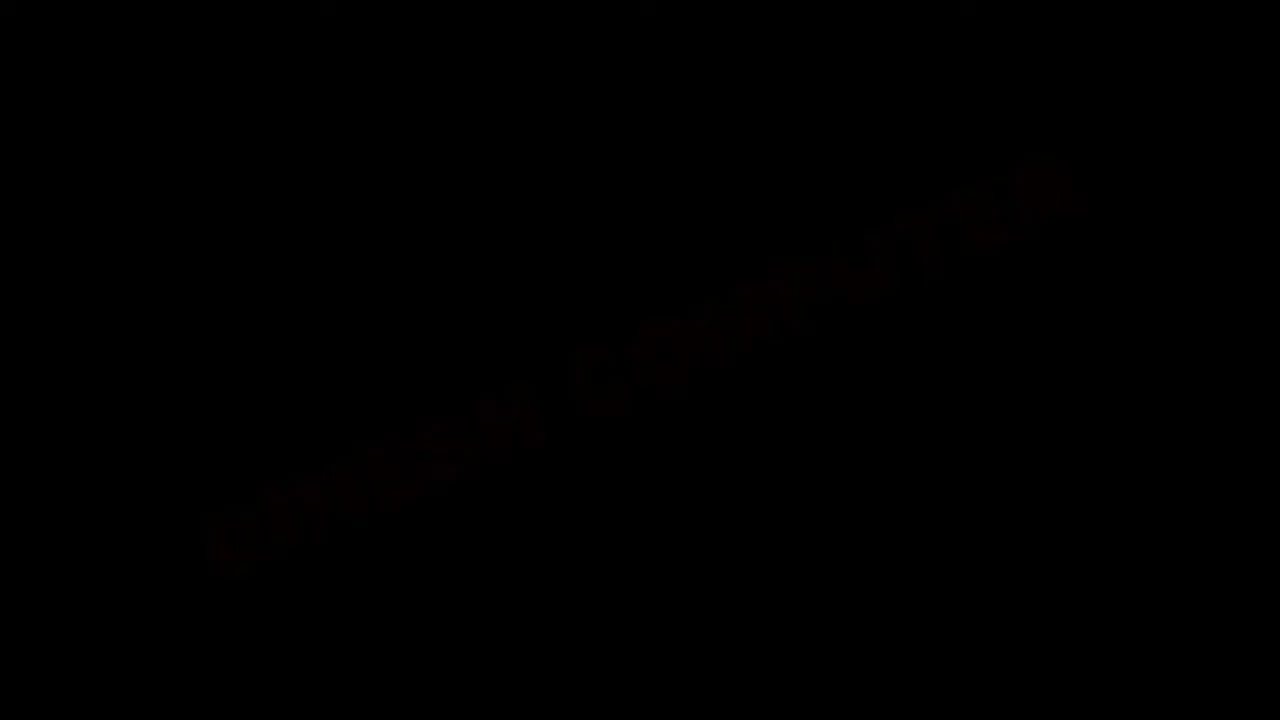
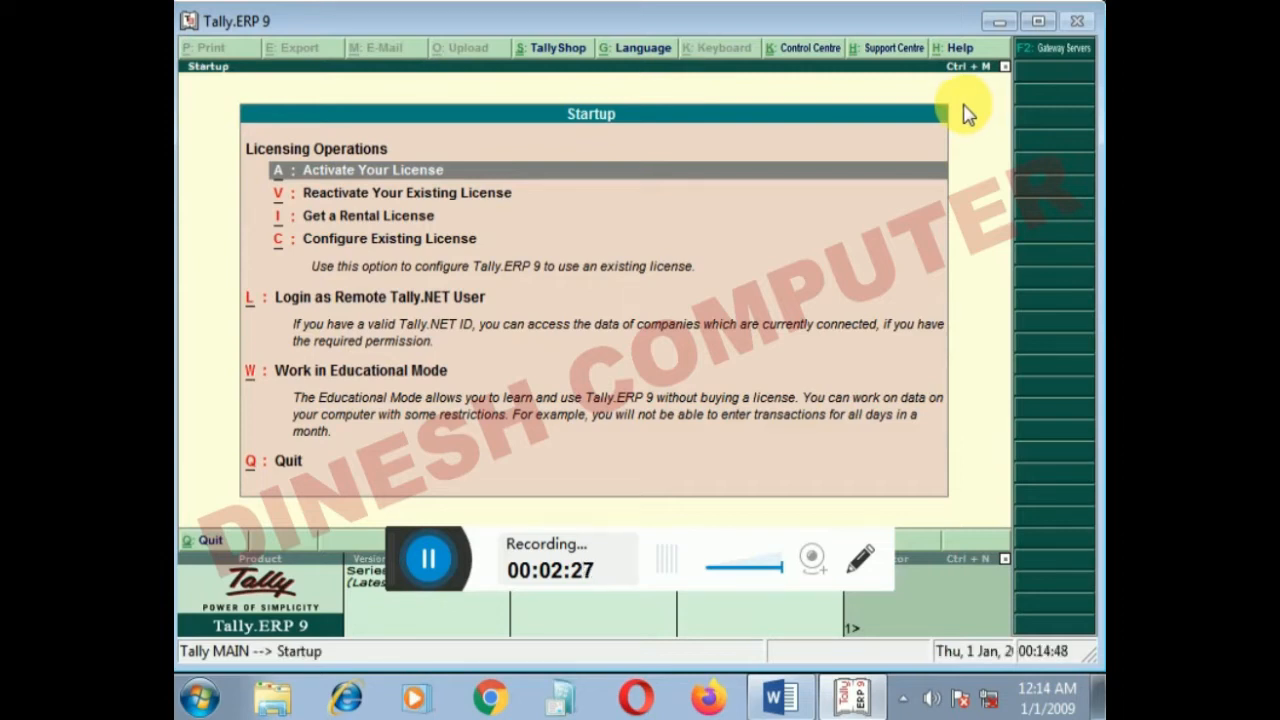
Review the budgets and cost center topic list in Word, return to Tally.ERP 9 and start working in Educational Mode.
{"action": "left_click", "coordinate": [780, 698]}
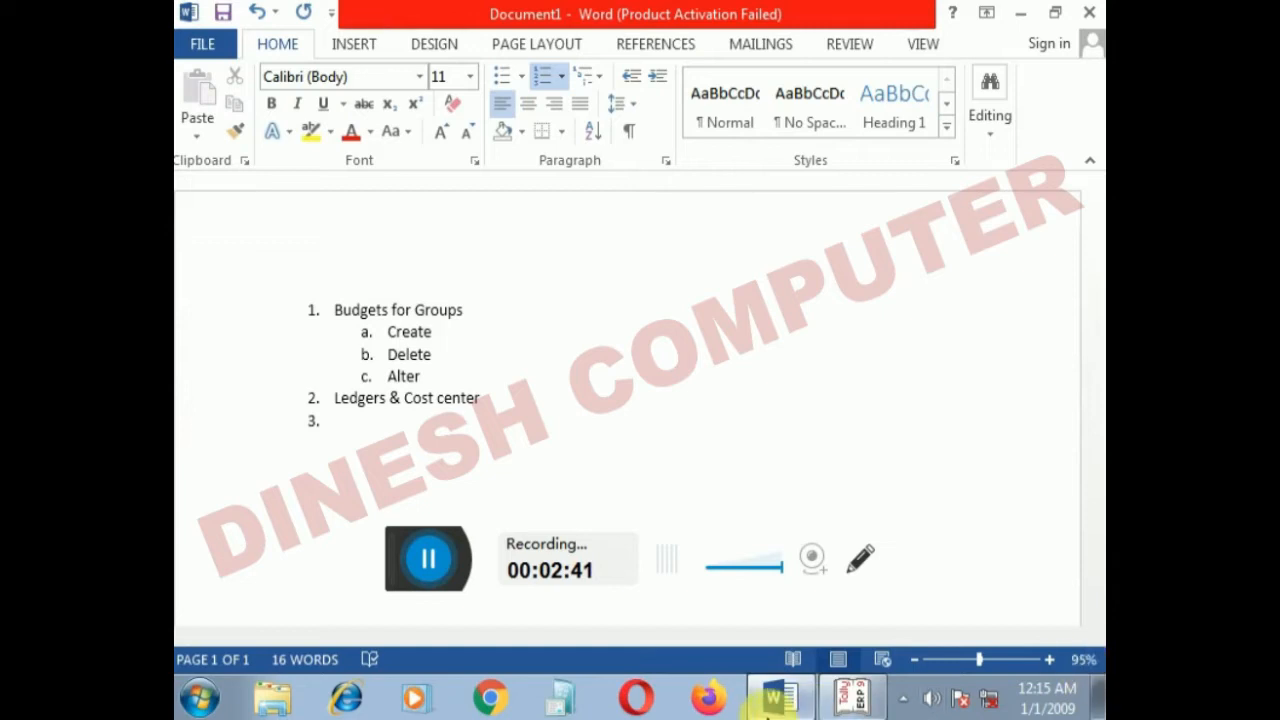
{"action": "left_click", "coordinate": [851, 697]}
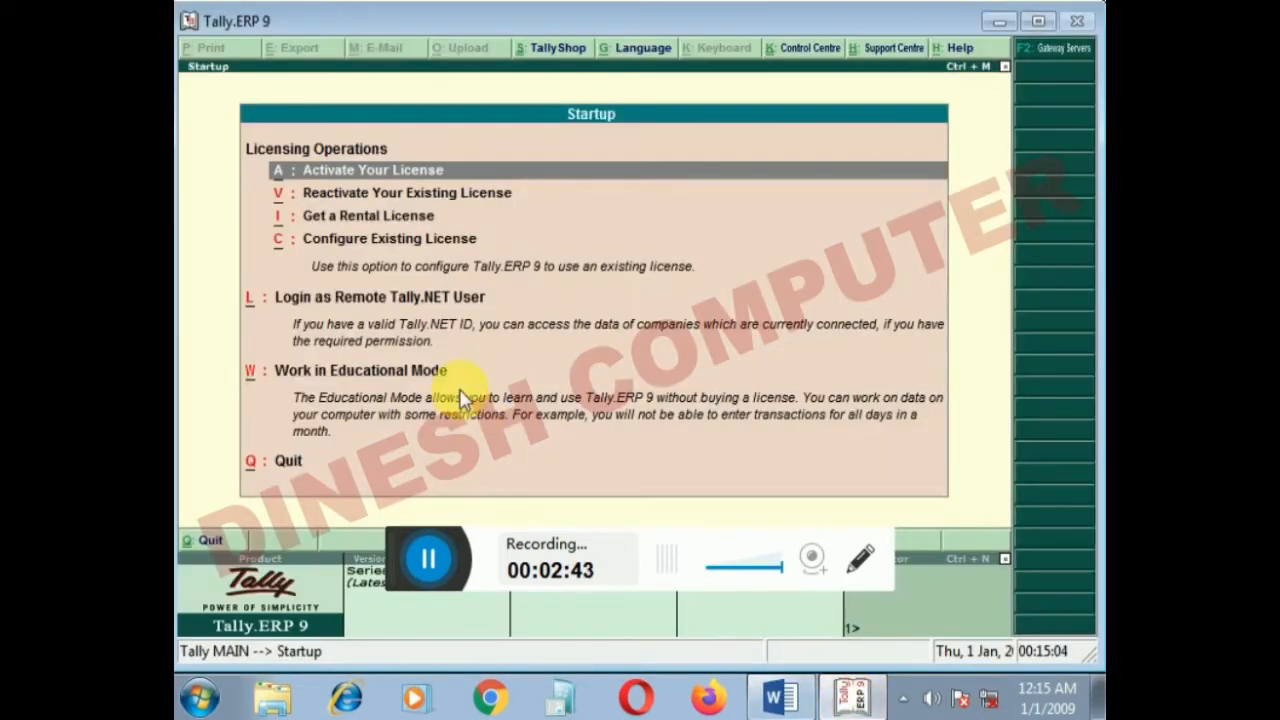
{"action": "key", "text": "w"}
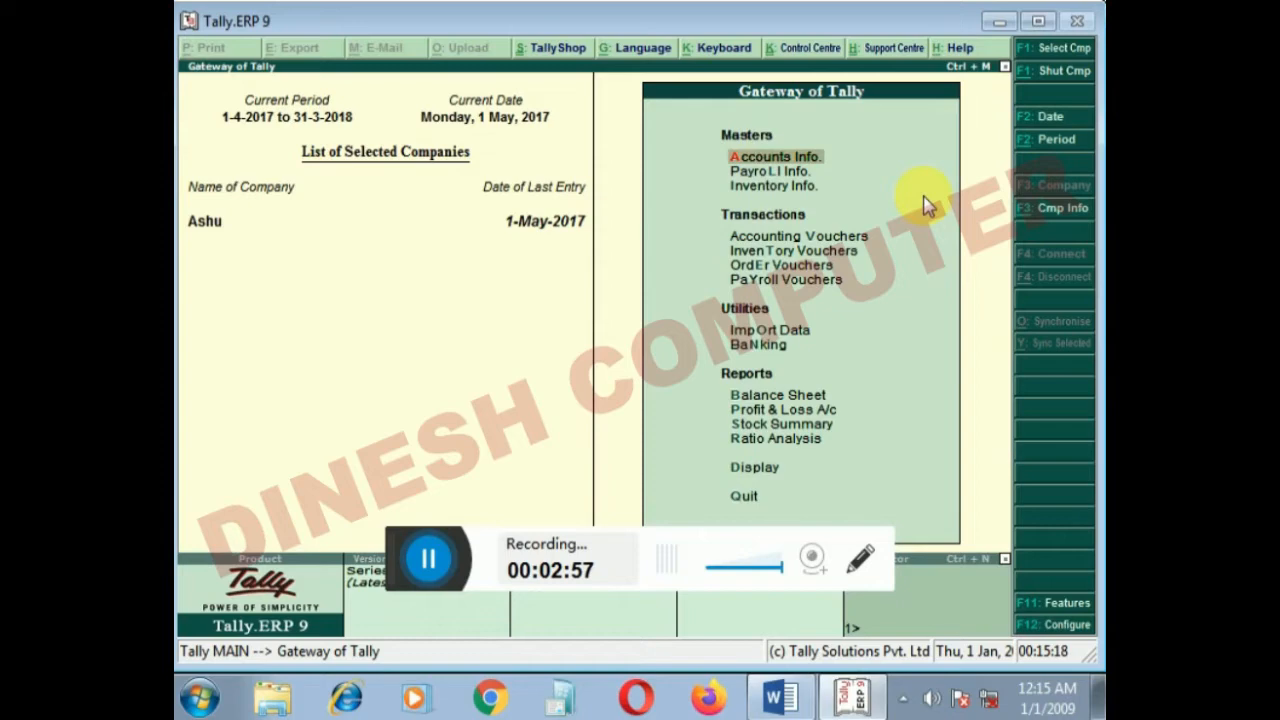
Set Maintain cost centres to Yes in the company's accounting features.
{"action": "key", "text": "F11"}
{"action": "key", "text": "Return"}
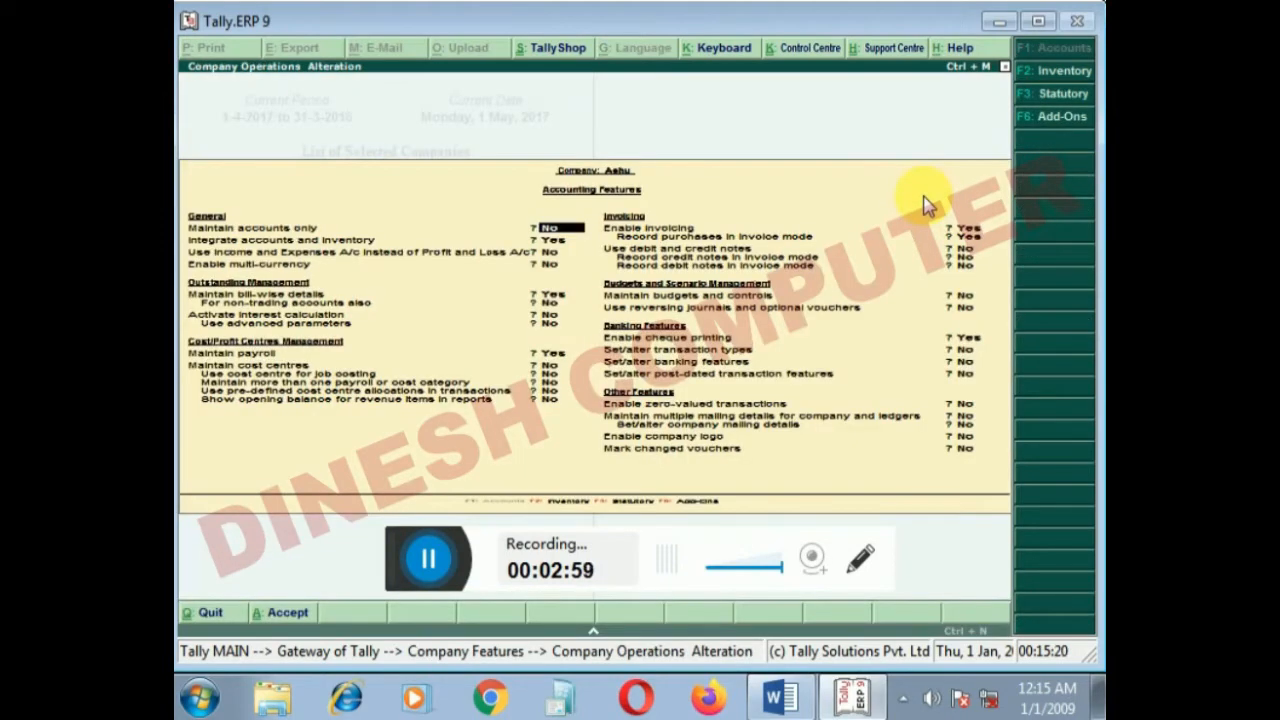
{"action": "key", "text": "Return"}
{"action": "key", "text": "Return"}
{"action": "key", "text": "Return"}
{"action": "key", "text": "Return"}
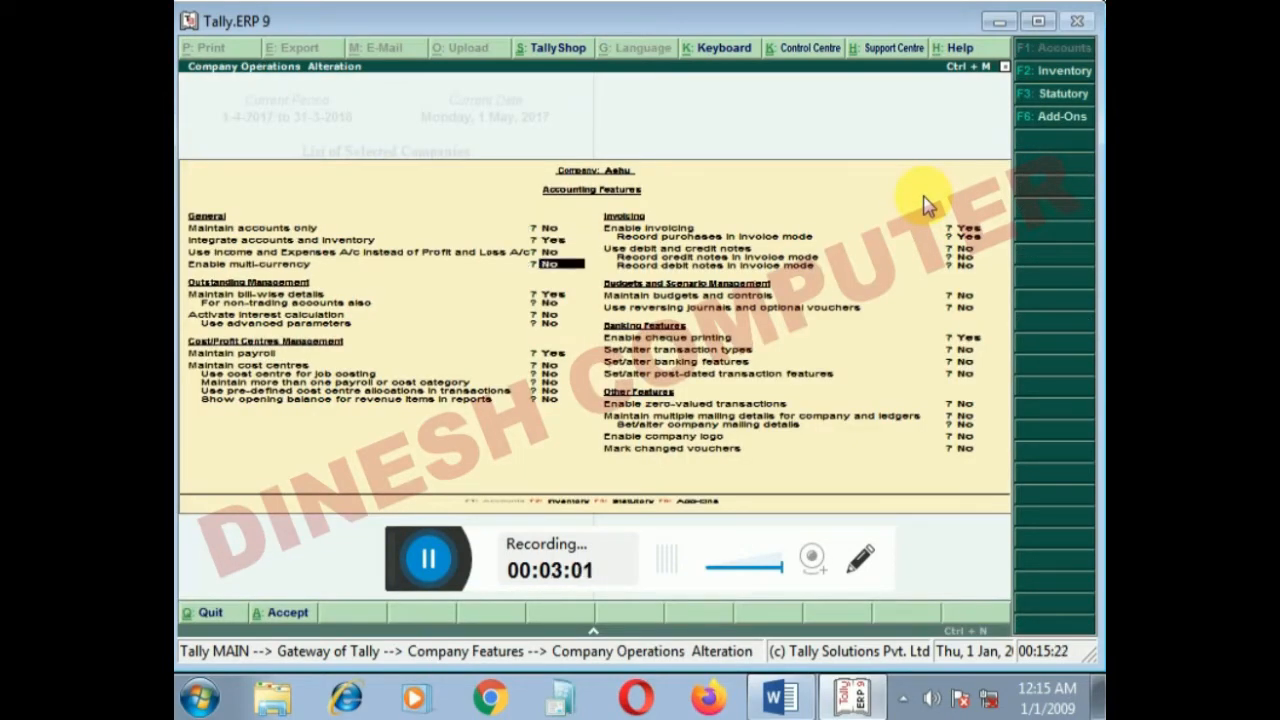
{"action": "key", "text": "Return"}
{"action": "key", "text": "Return"}
{"action": "key", "text": "Return"}
{"action": "key", "text": "Return"}
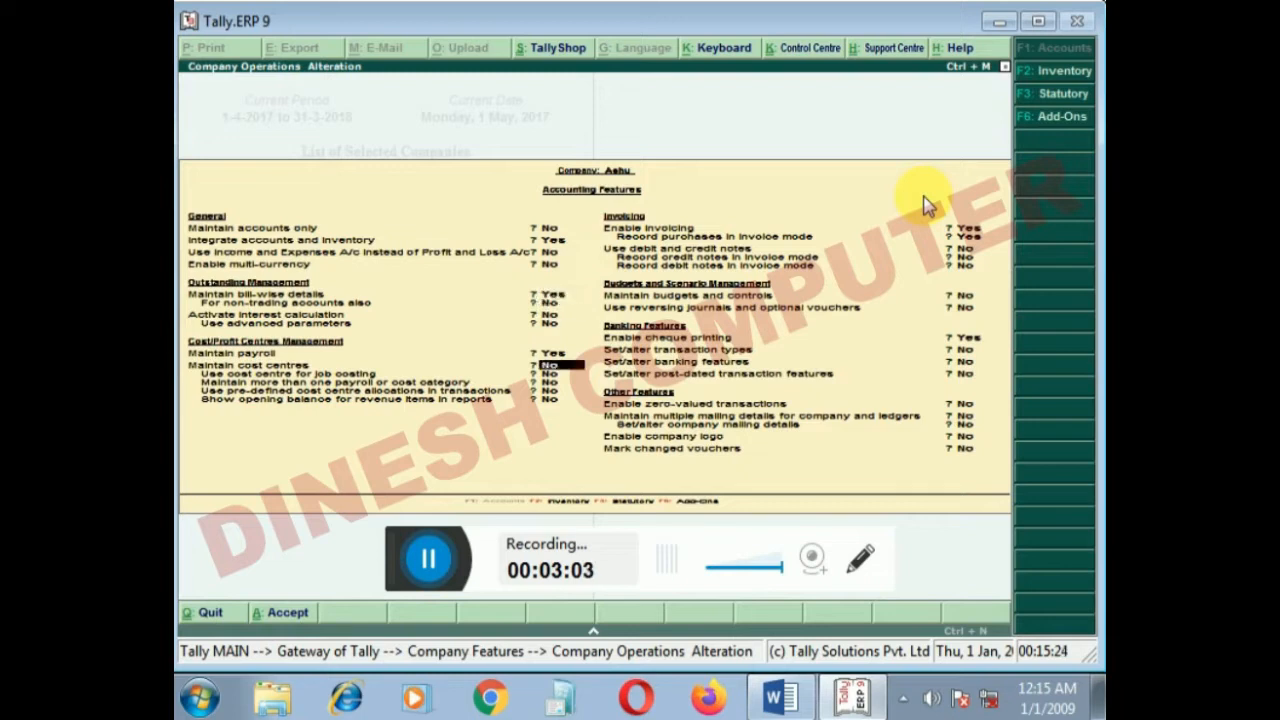
{"action": "key", "text": "y"}
{"action": "key", "text": "Return"}
Set Maintain budgets and controls to Yes in the company's accounting features.
{"action": "key", "text": "Return"}
{"action": "key", "text": "Return"}
{"action": "key", "text": "Return"}
{"action": "key", "text": "Return"}
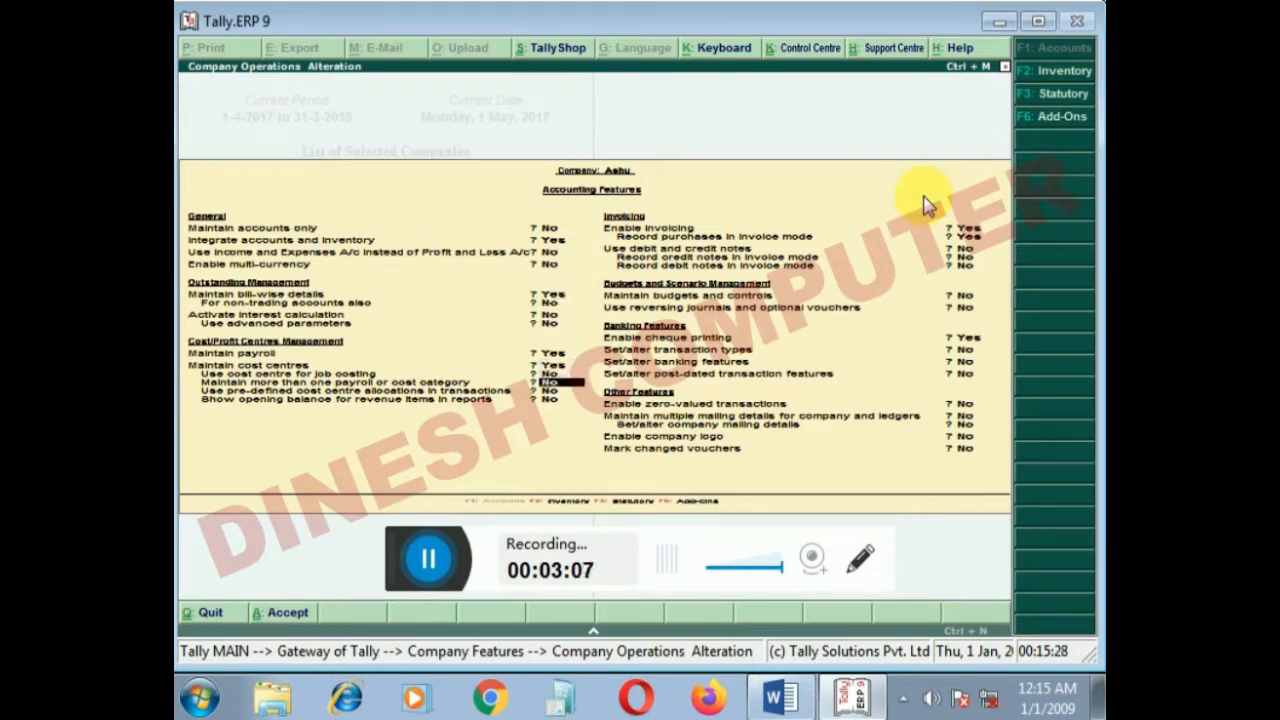
{"action": "key", "text": "Return"}
{"action": "key", "text": "Return"}
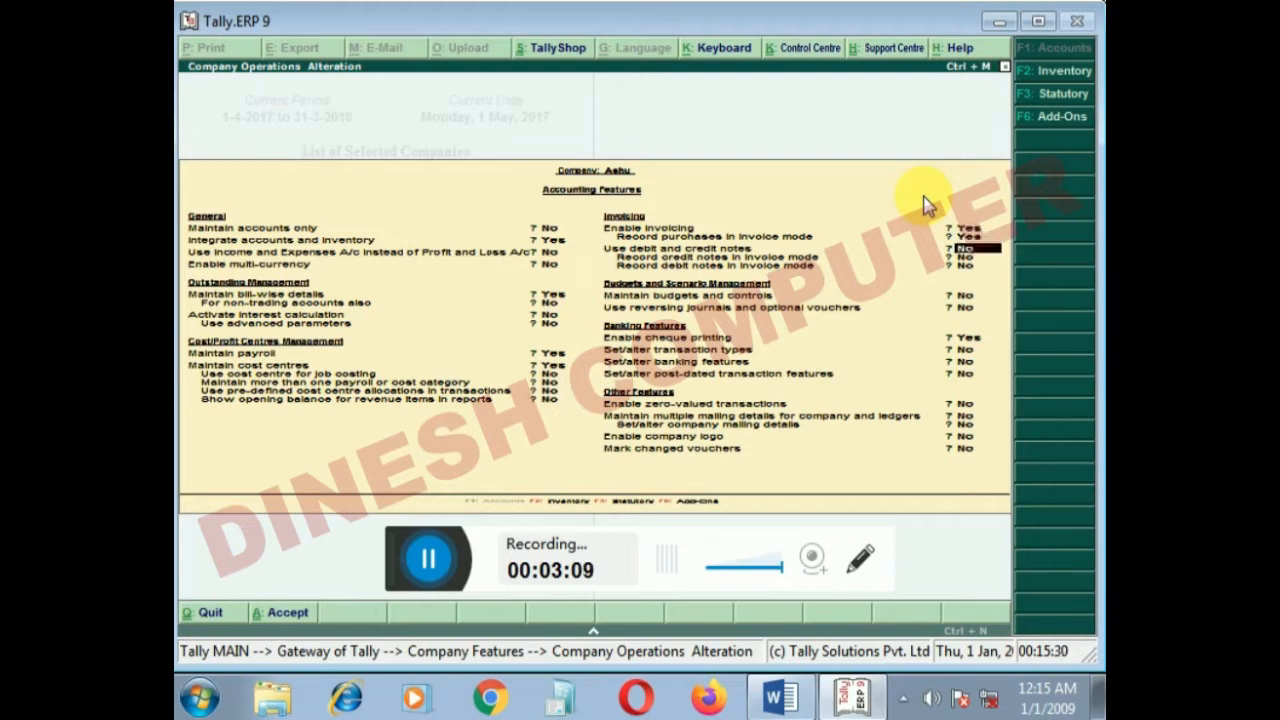
{"action": "key", "text": "Up"}
{"action": "key", "text": "Return"}
{"action": "key", "text": "Return"}
{"action": "key", "text": "Up"}
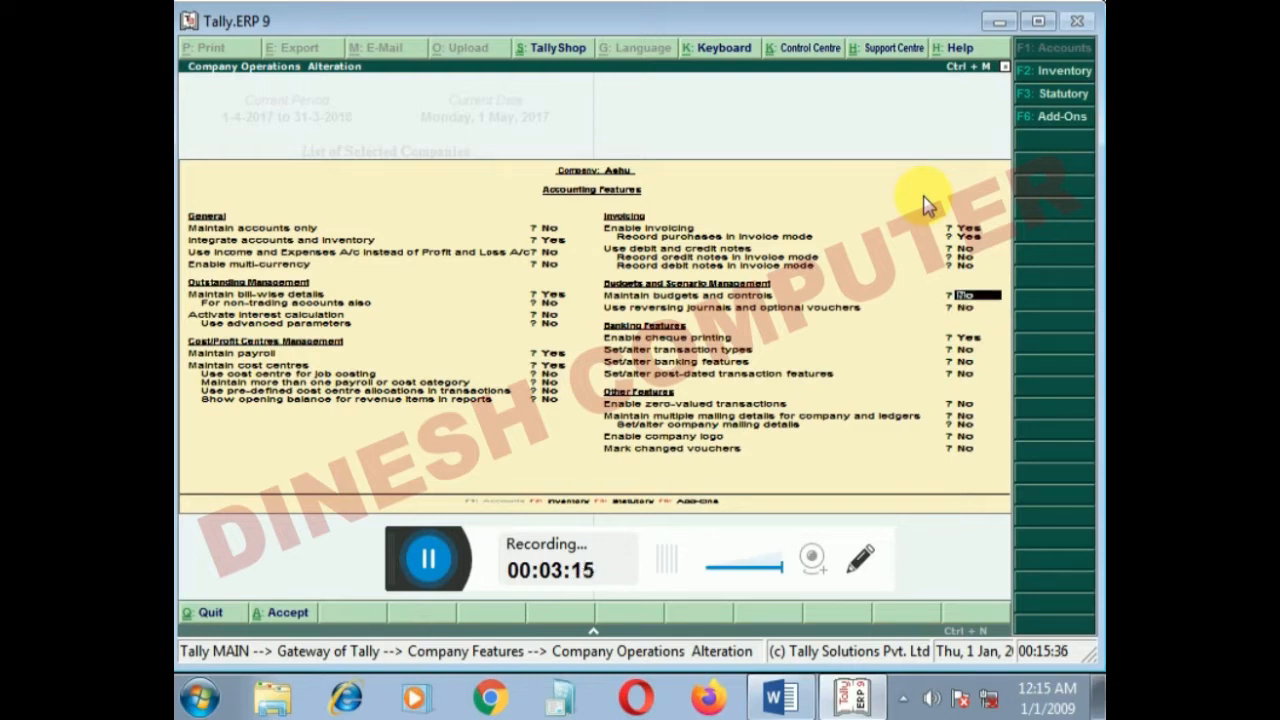
{"action": "type", "text": "y"}
{"action": "key", "text": "Return"}
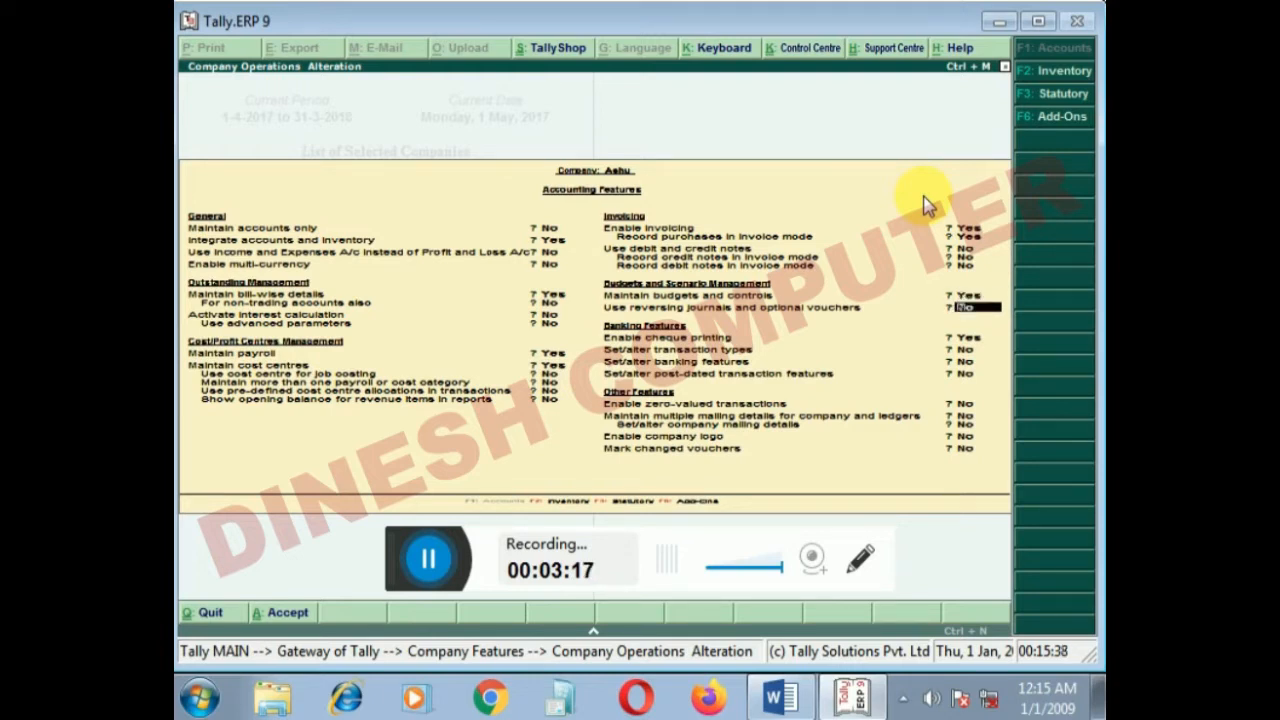
Keep the remaining accounting features as they are, save them and return to the Gateway of Tally.
{"action": "key", "text": "Return"}
{"action": "key", "text": "Return"}
{"action": "key", "text": "Return"}
{"action": "key", "text": "Return"}
{"action": "key", "text": "Return"}
{"action": "key", "text": "Return"}
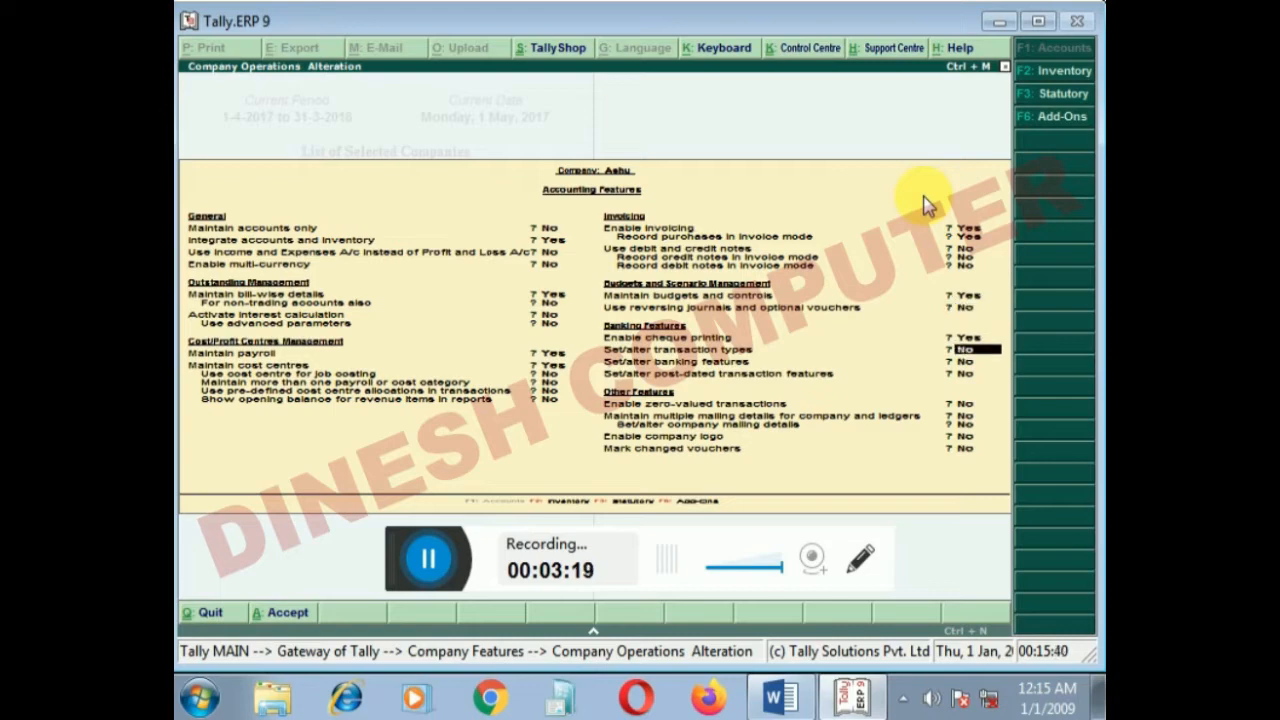
{"action": "key", "text": "Return"}
{"action": "key", "text": "Return"}
{"action": "key", "text": "Return"}
{"action": "key", "text": "Return"}
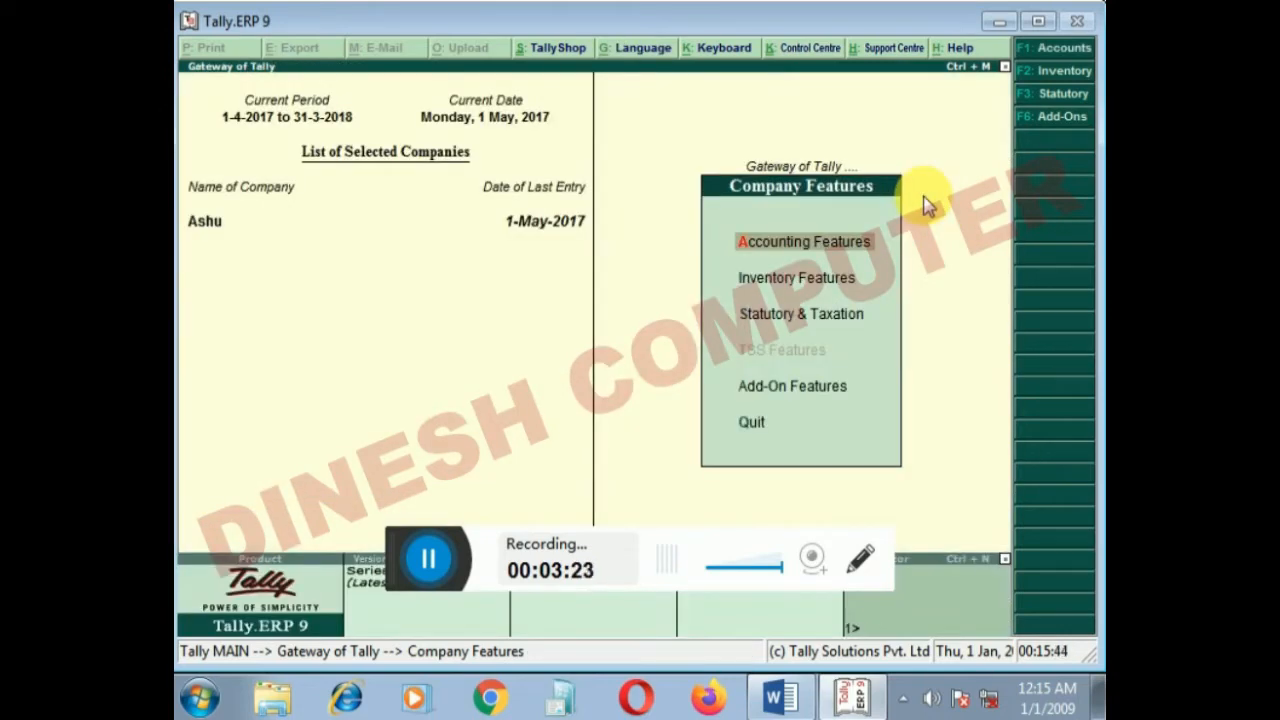
{"action": "key", "text": "Escape"}
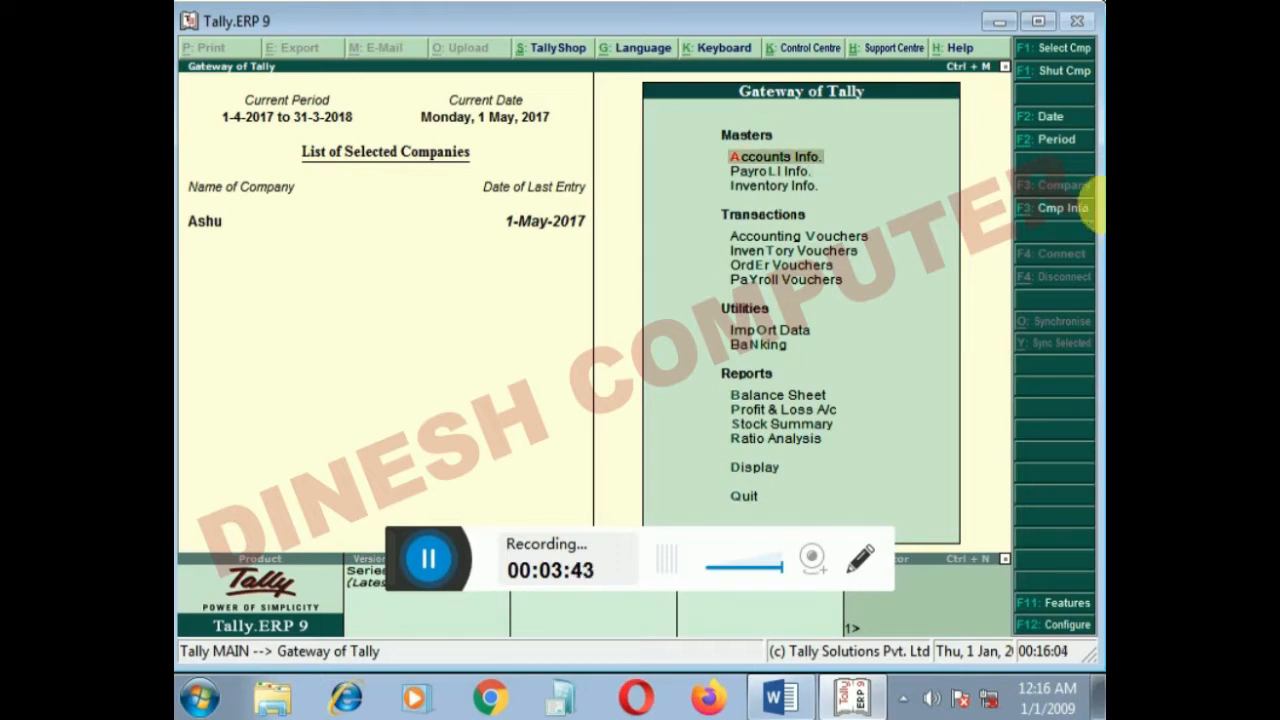
Create a single cost centre with a person's first name under Primary, then return to the Gateway of Tally.
{"action": "key", "text": "Return"}
{"action": "key", "text": "Down"}
{"action": "key", "text": "Down"}
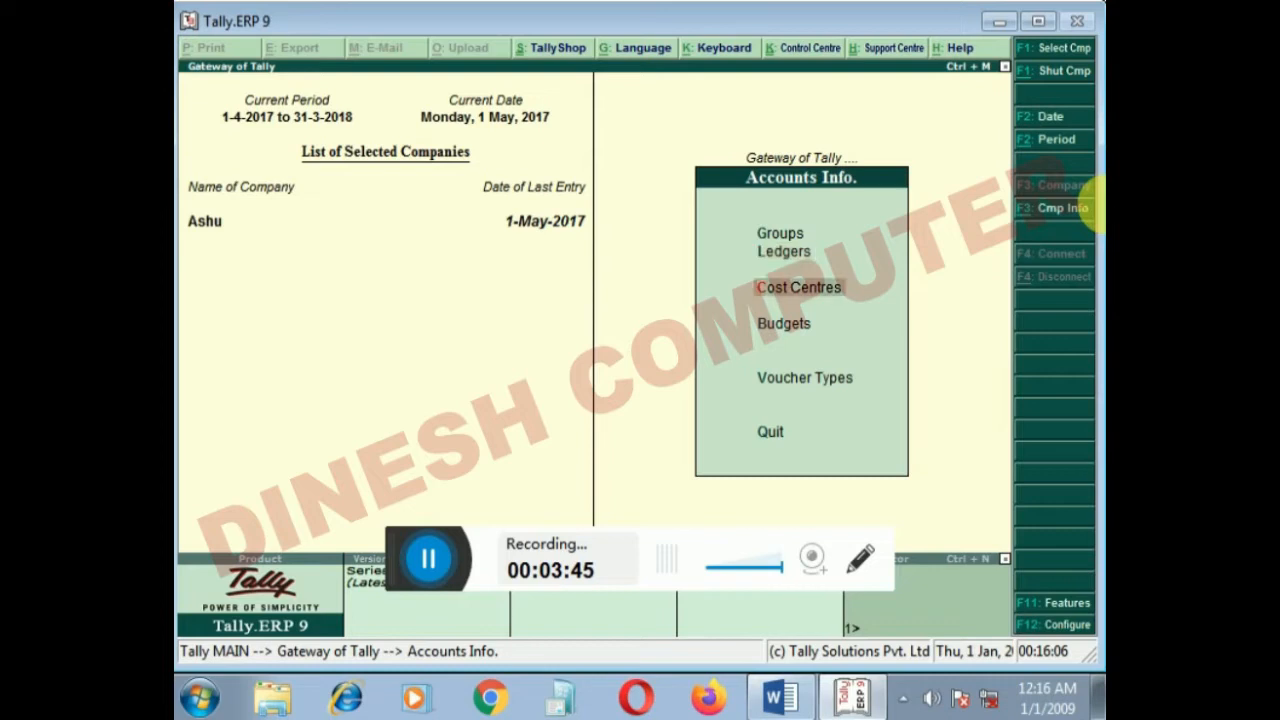
{"action": "key", "text": "Return"}
{"action": "key", "text": "Return"}
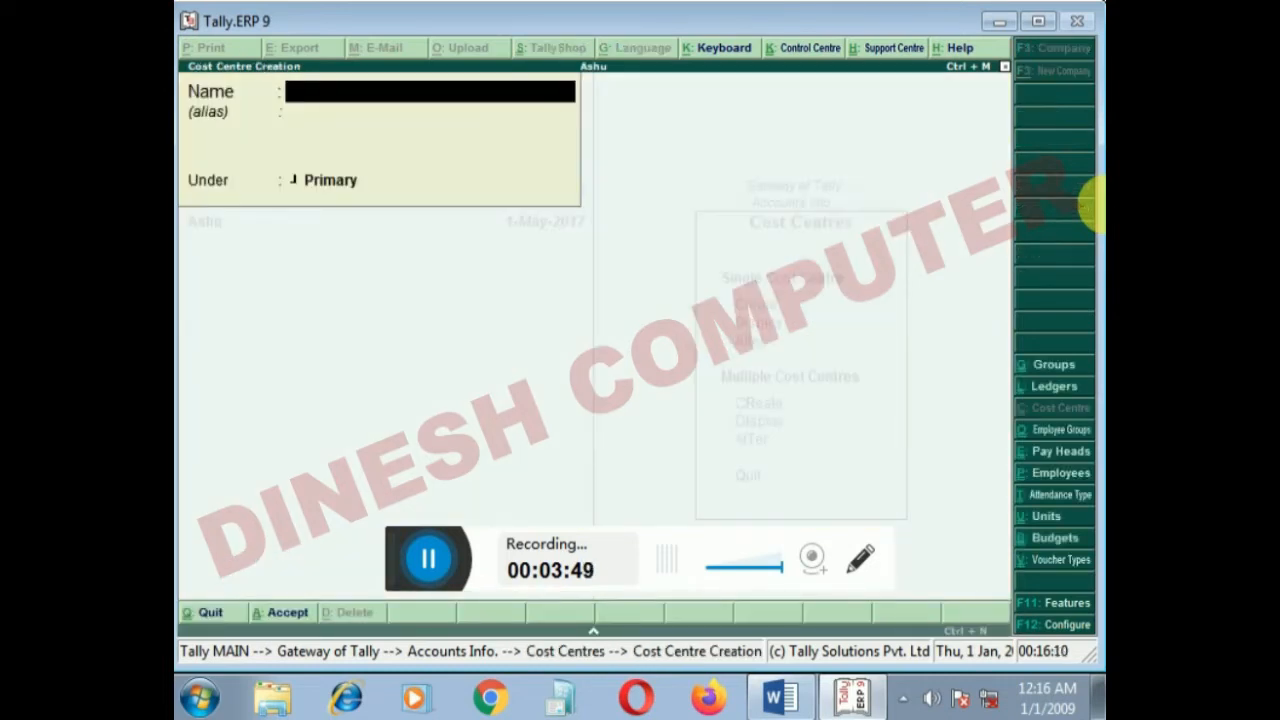
{"action": "type", "text": "B"}
{"action": "key", "text": "BackSpace"}
{"action": "type", "text": "Rav"}
{"action": "key", "text": "Return"}
{"action": "key", "text": "Return"}
{"action": "key", "text": "Return"}
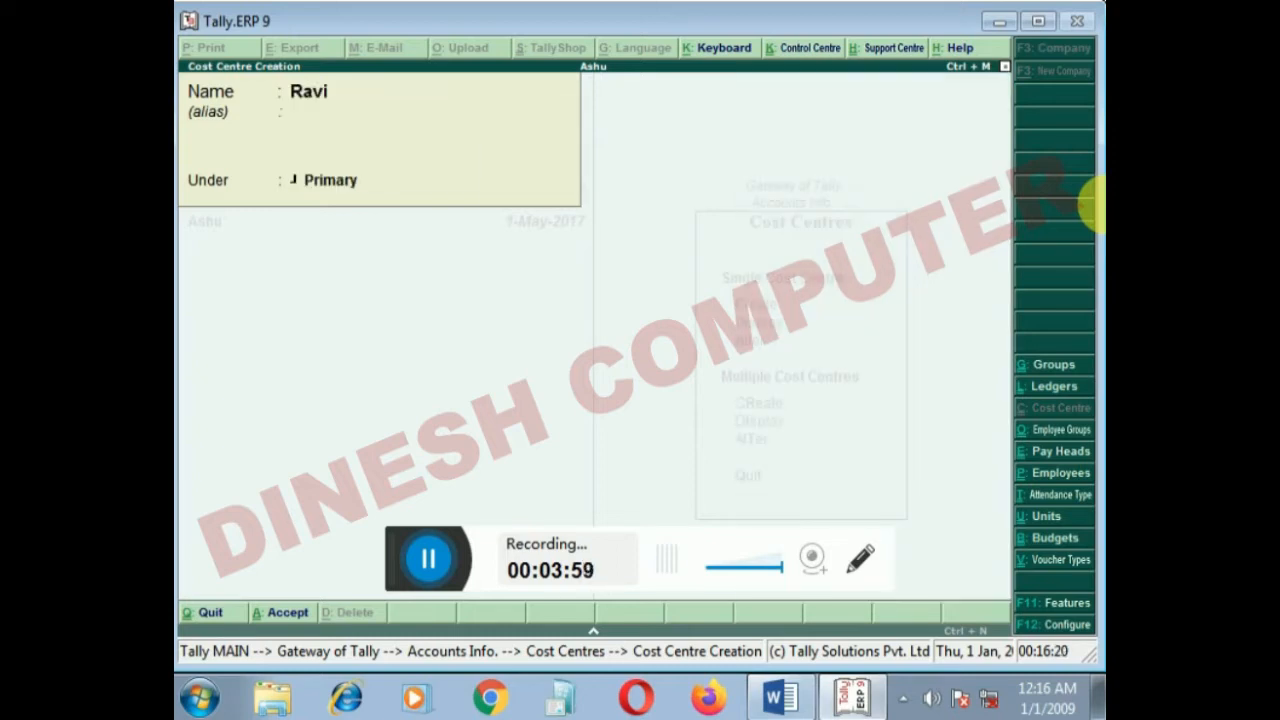
{"action": "key", "text": "Return"}
{"action": "key", "text": "Escape"}
{"action": "key", "text": "Return"}
{"action": "key", "text": "Escape"}
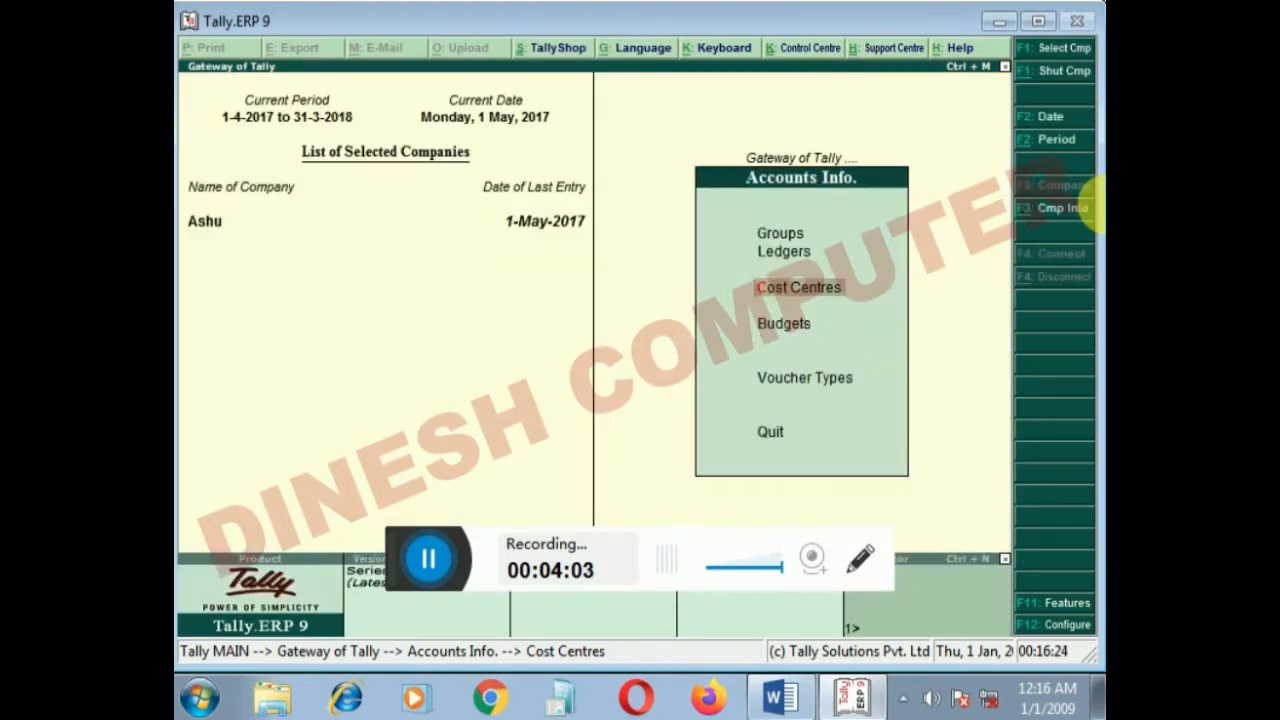
{"action": "key", "text": "Escape"}
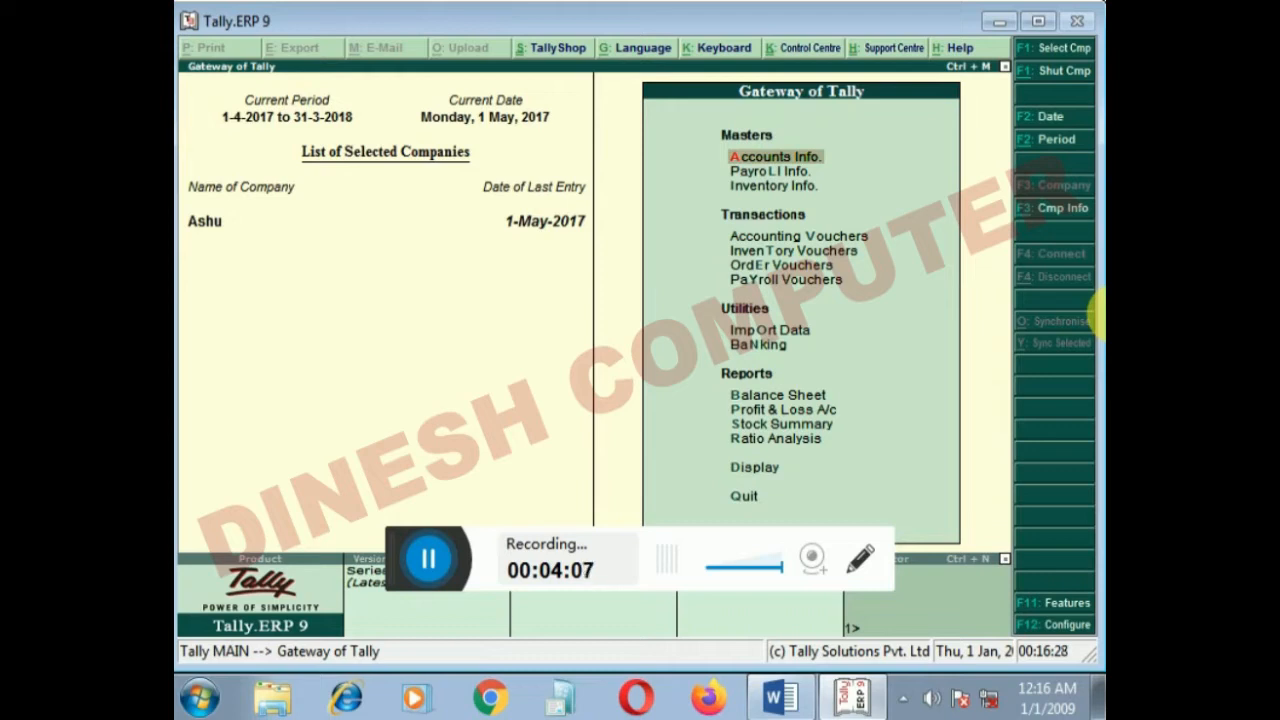
Open the creation of multiple ledgers in Accounts Info. with All Items as the group.
{"action": "key", "text": "Return"}
{"action": "key", "text": "Down"}
{"action": "key", "text": "Return"}
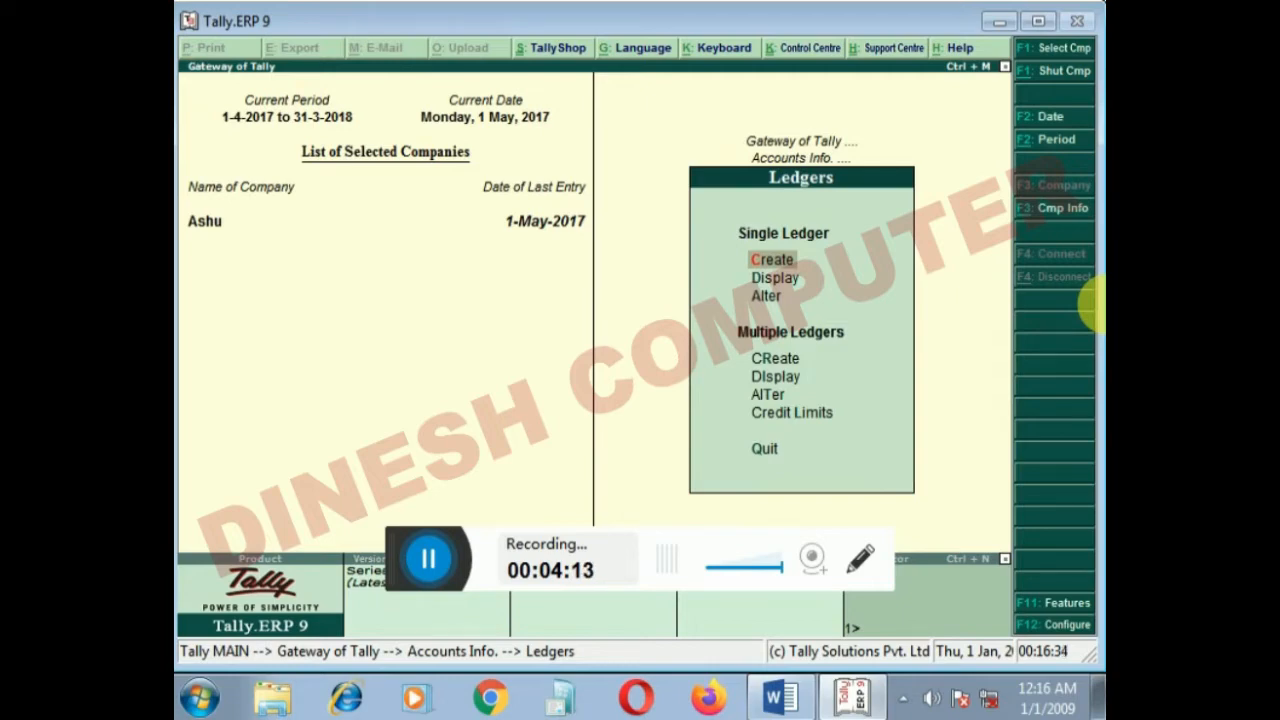
{"action": "key", "text": "Return"}
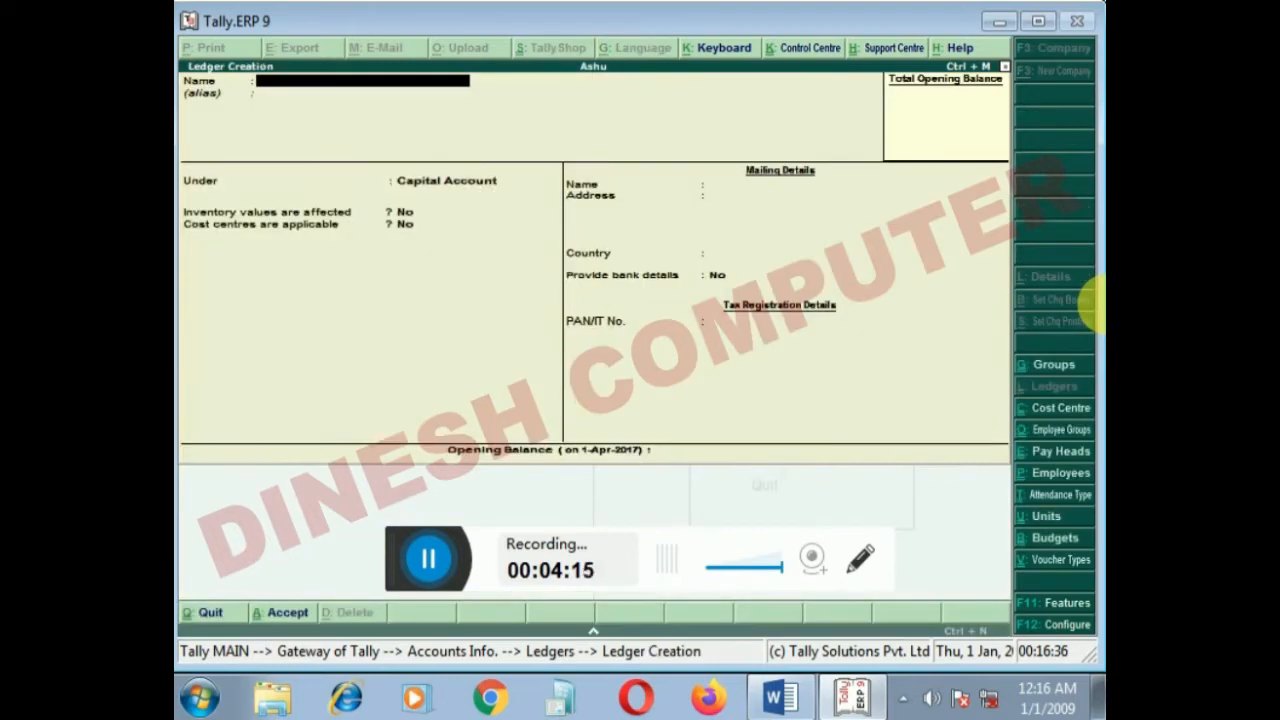
{"action": "key", "text": "Escape"}
{"action": "key", "text": "Down"}
{"action": "key", "text": "Down"}
{"action": "key", "text": "Down"}
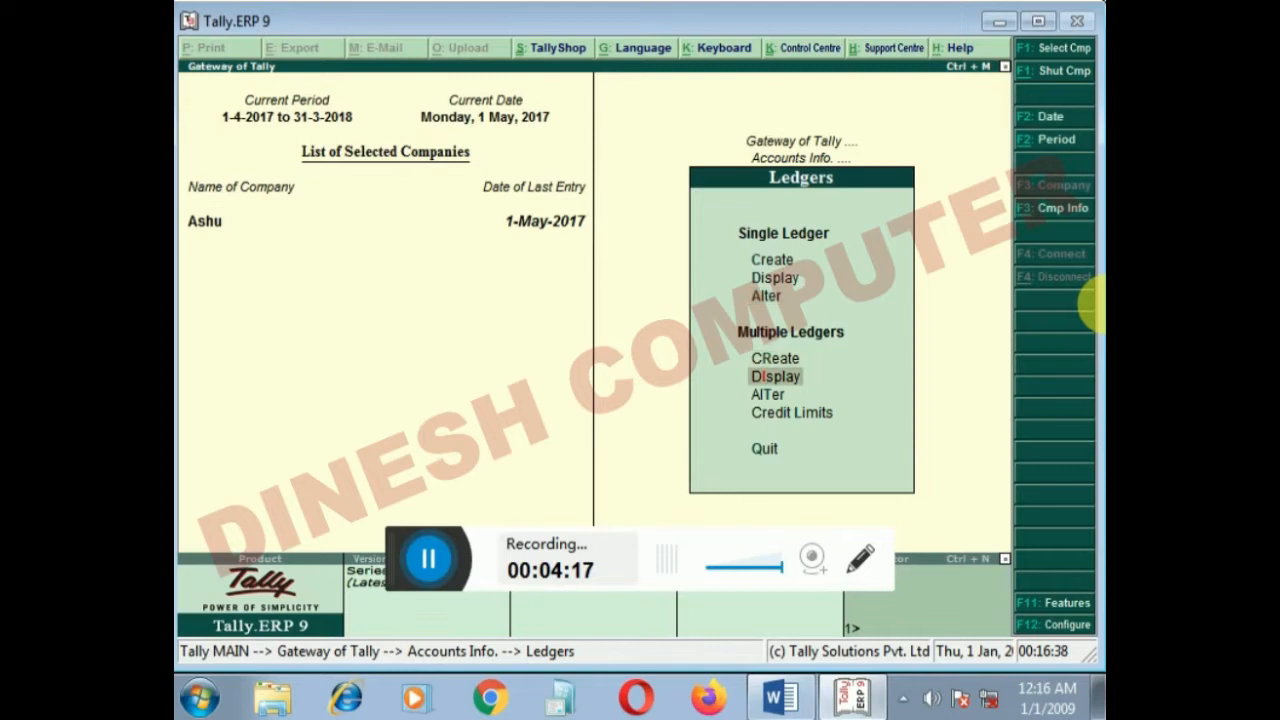
{"action": "key", "text": "Return"}
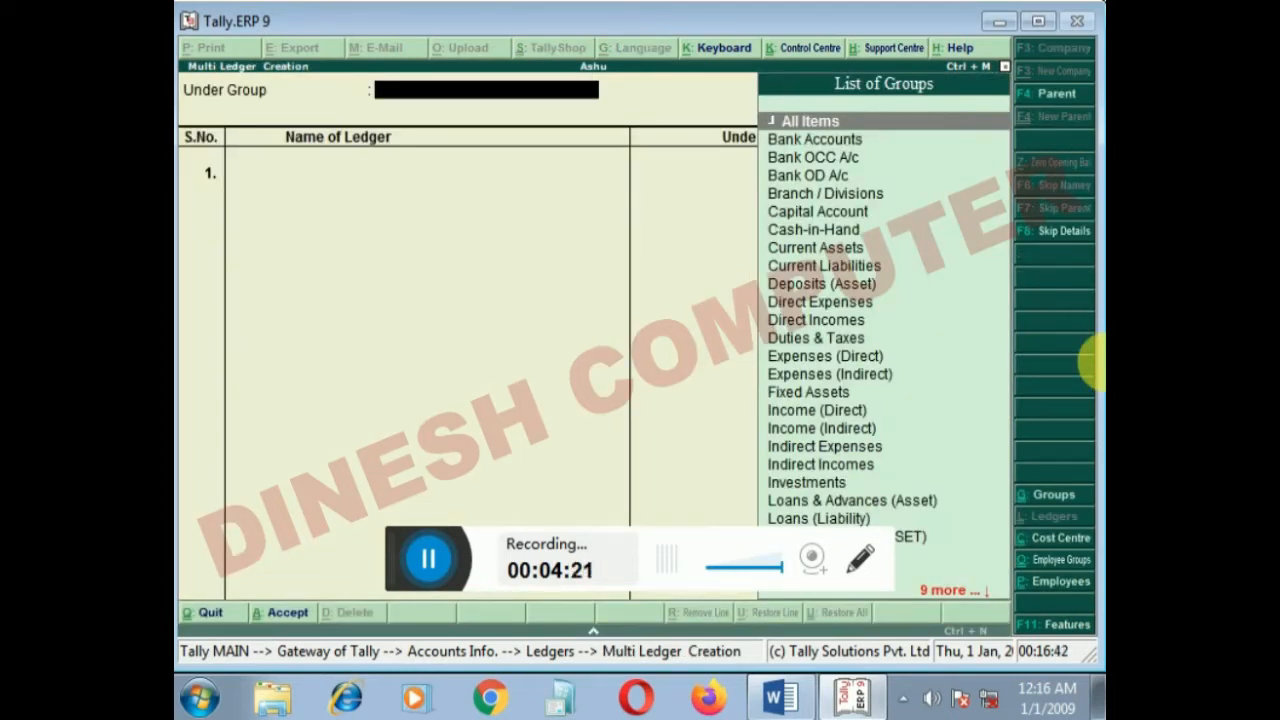
{"action": "key", "text": "Return"}
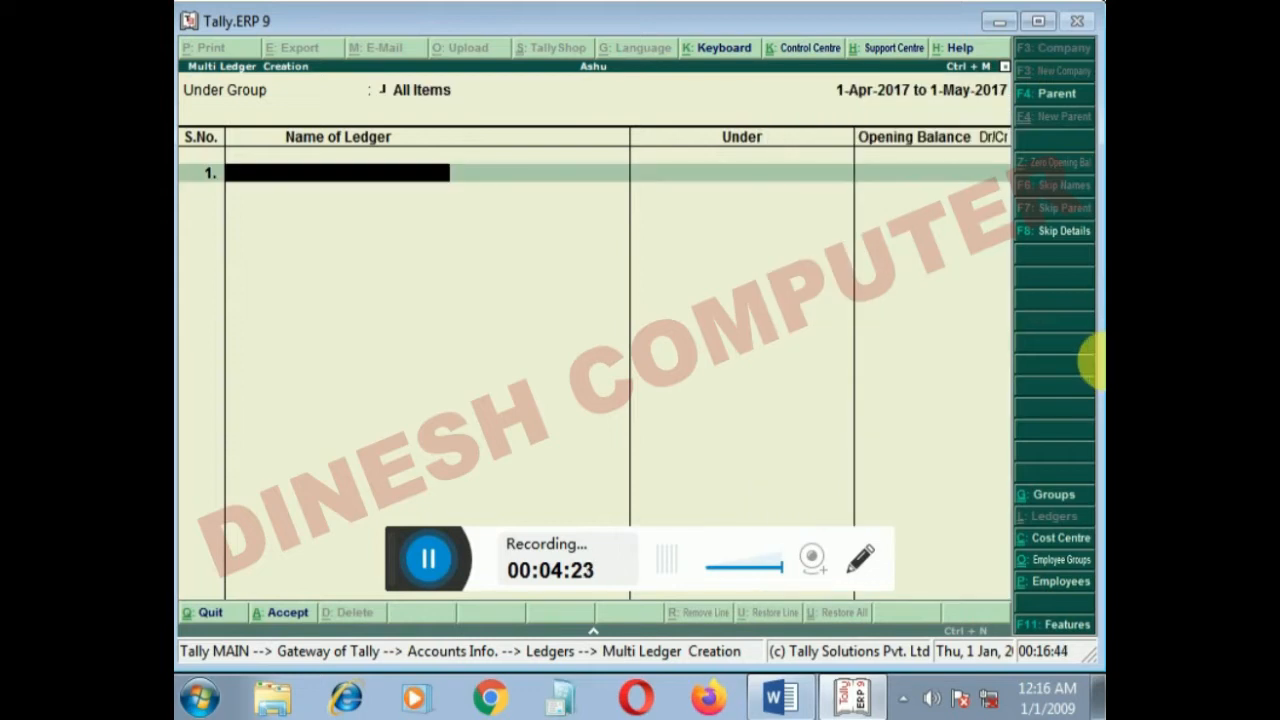
Add a ledger named Rent under Indirect Expenses without an opening balance.
{"action": "type", "text": "Rent"}
{"action": "key", "text": "Return"}
{"action": "key", "text": "Return"}
{"action": "key", "text": "BackSpace"}
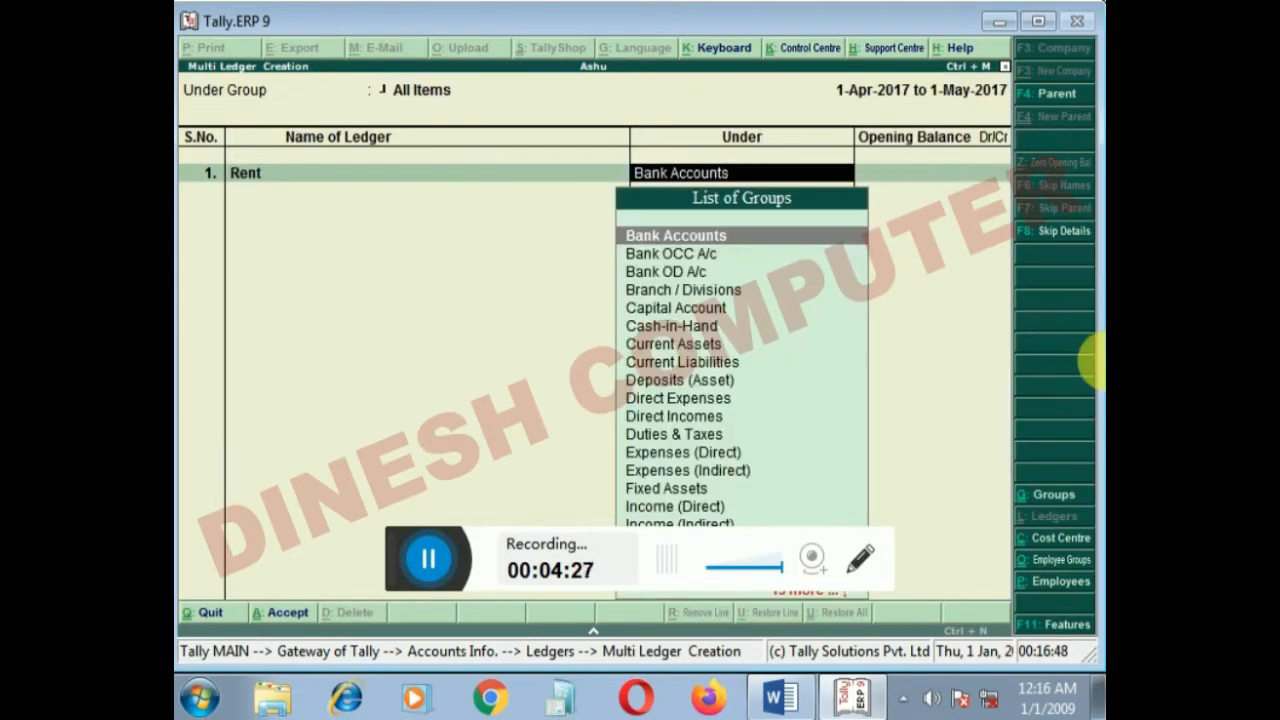
{"action": "type", "text": "Ind"}
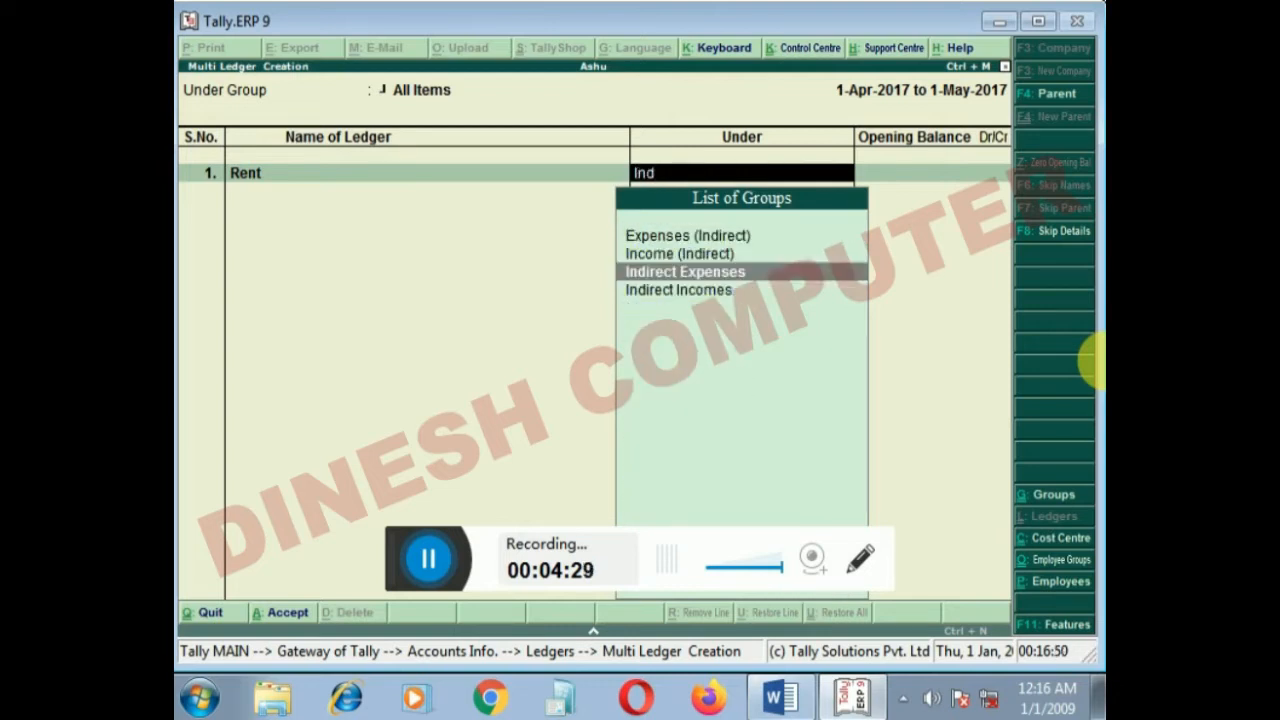
{"action": "key", "text": "Return"}
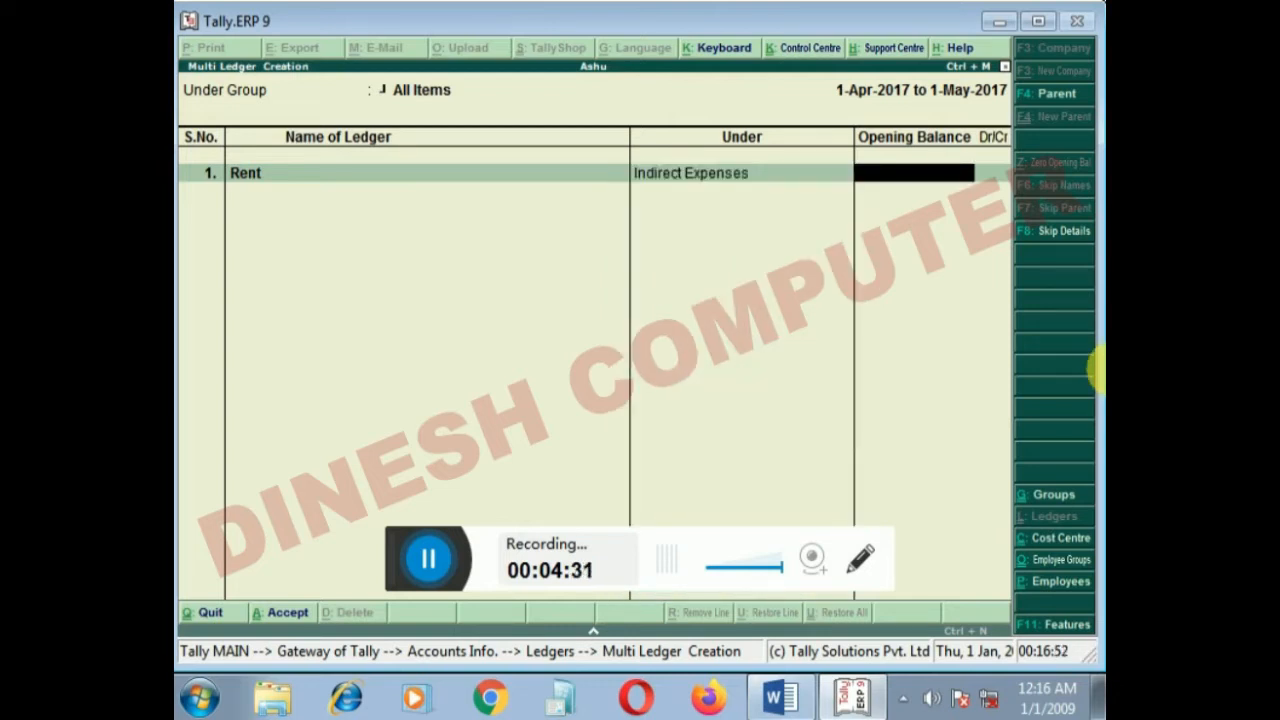
{"action": "key", "text": "Return"}
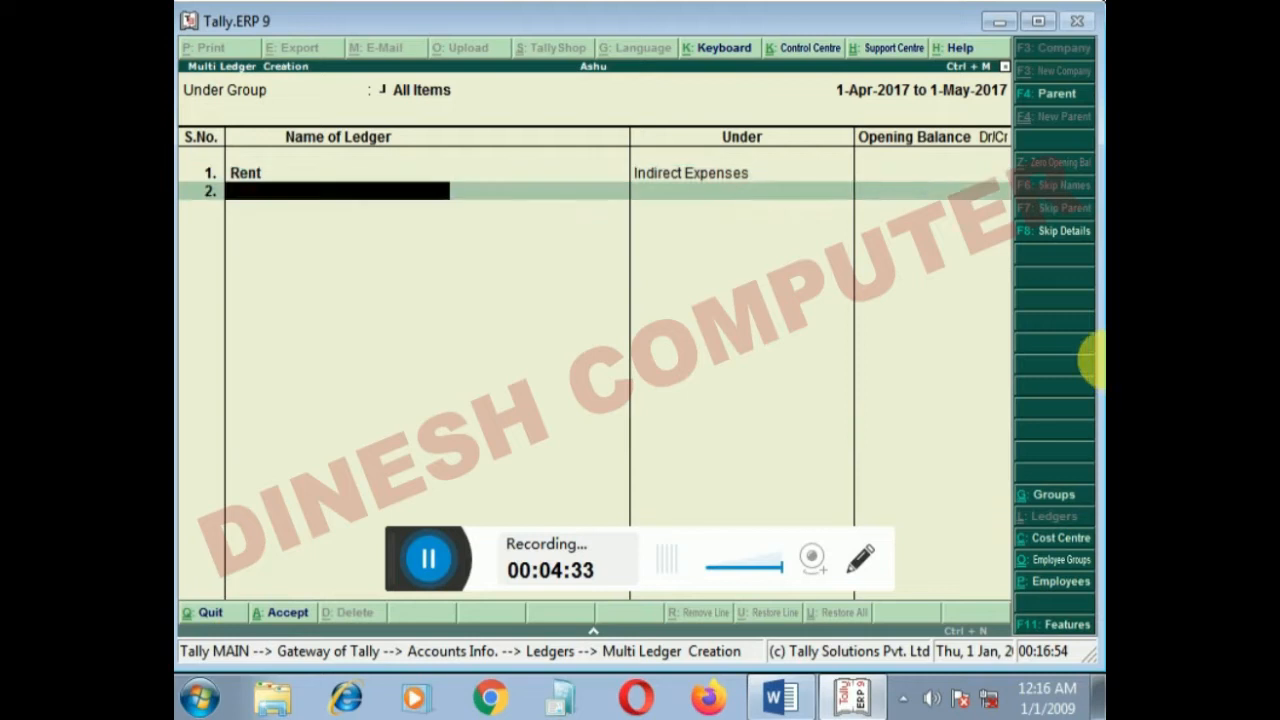
Add a second ledger named Salary under Indirect Expenses, leaving its opening balance empty.
{"action": "type", "text": "Salary"}
{"action": "key", "text": "Return"}
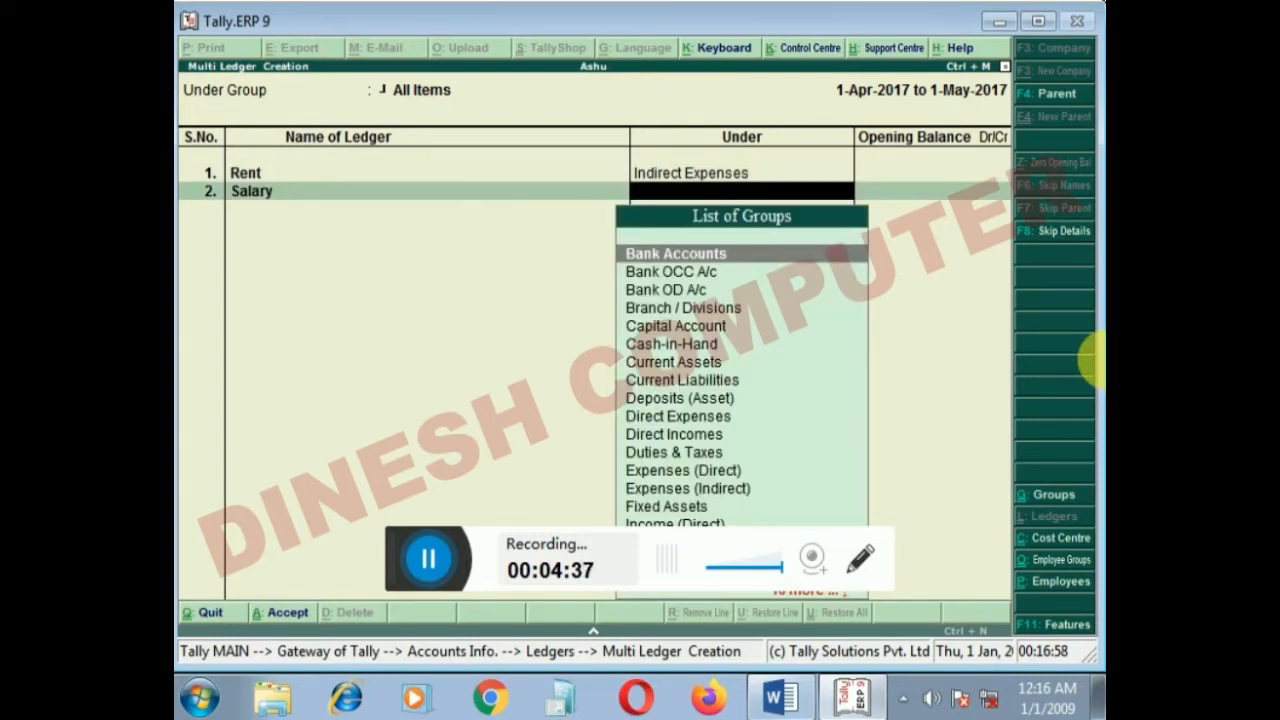
{"action": "type", "text": "ind"}
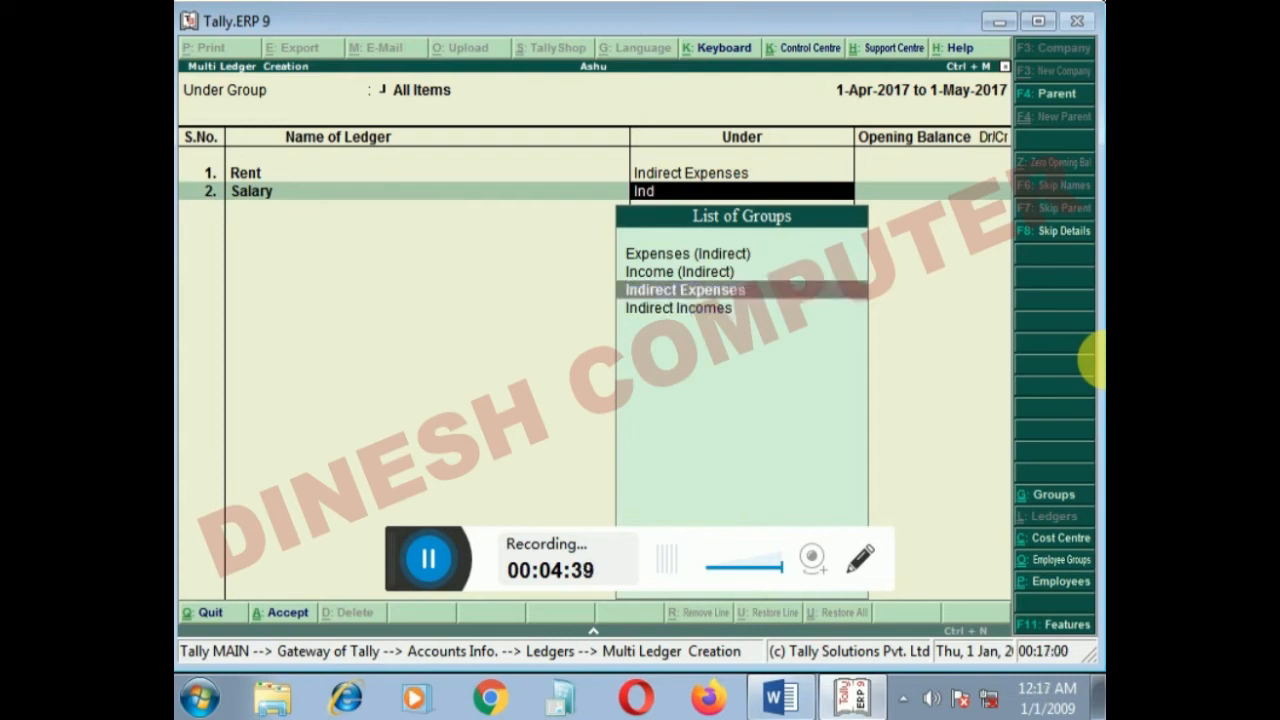
{"action": "key", "text": "Return"}
{"action": "key", "text": "Return"}
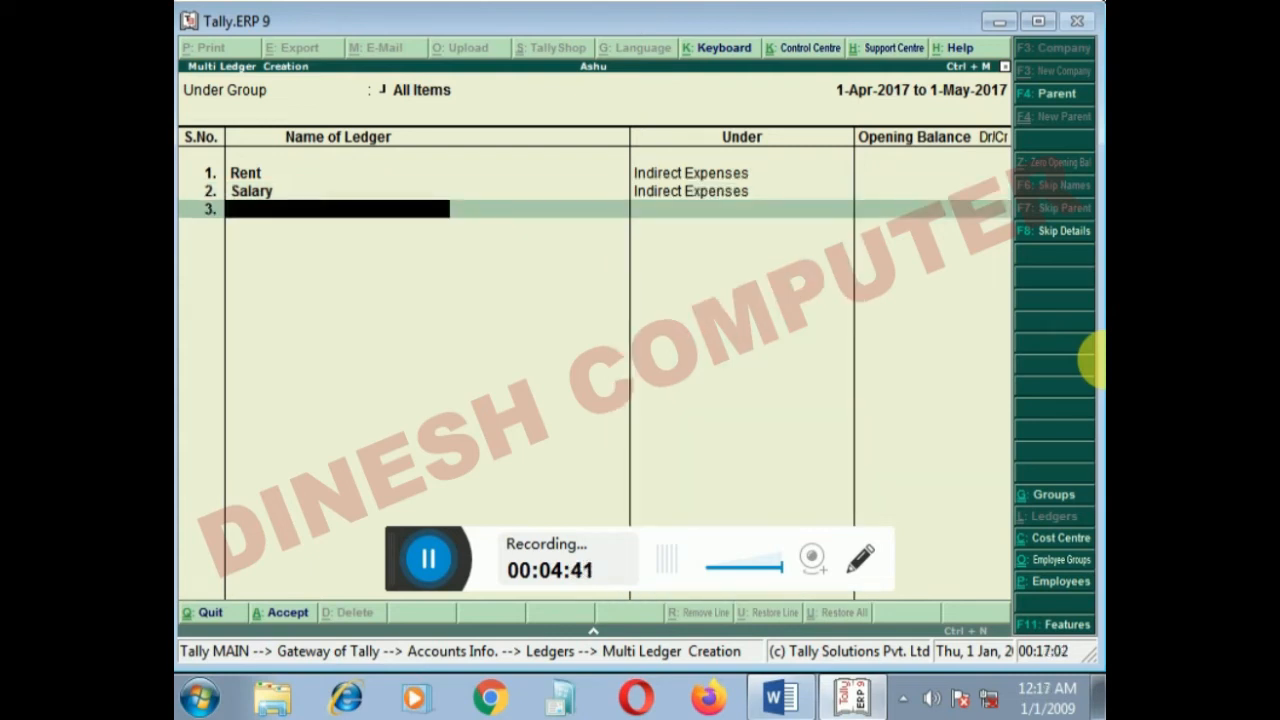
Add a third ledger named Machinary under Direct Expenses, leaving its opening balance empty.
{"action": "type", "text": "Machinag"}
{"action": "key", "text": "BackSpace"}
{"action": "type", "text": "ry"}
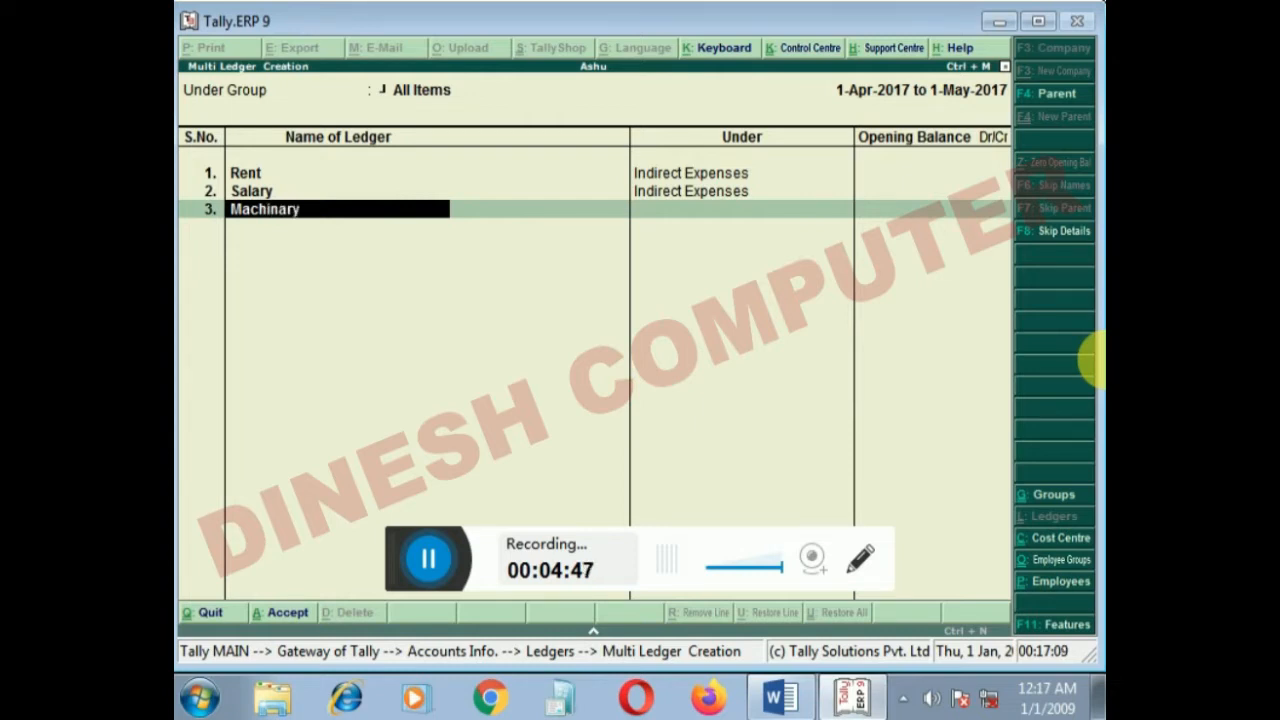
{"action": "key", "text": "Return"}
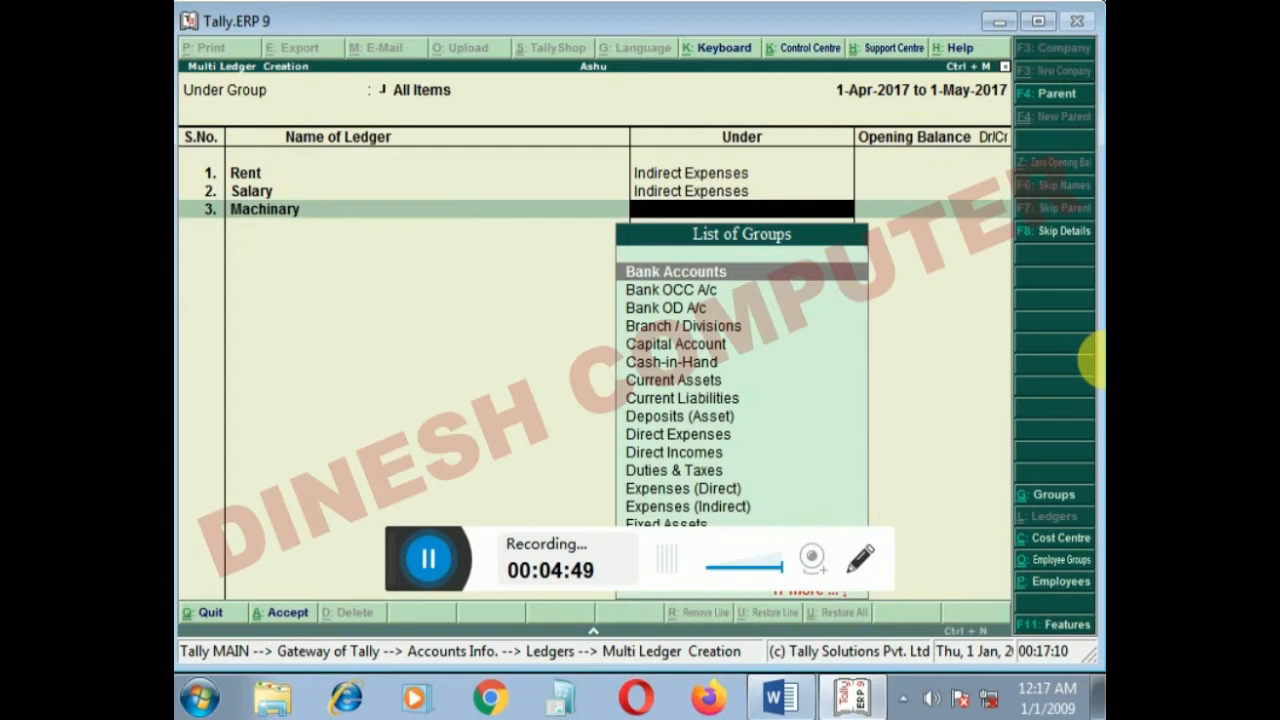
{"action": "type", "text": "Di"}
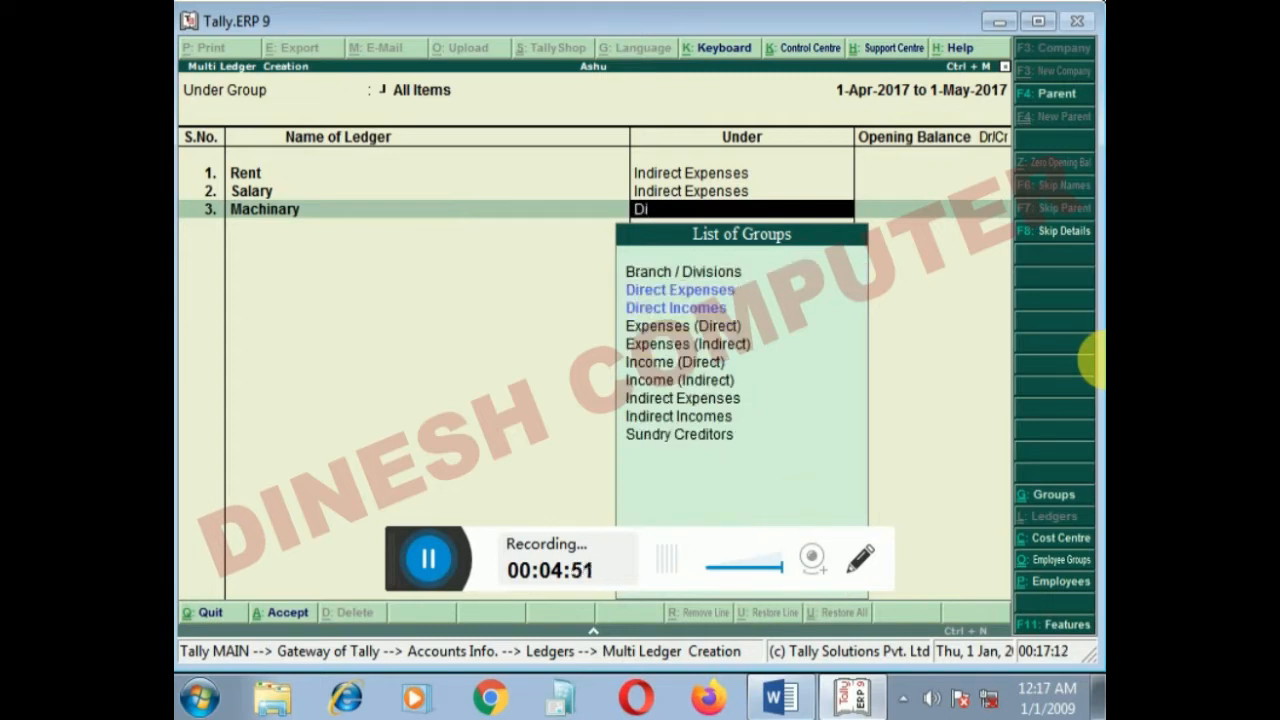
{"action": "key", "text": "Return"}
{"action": "key", "text": "Return"}
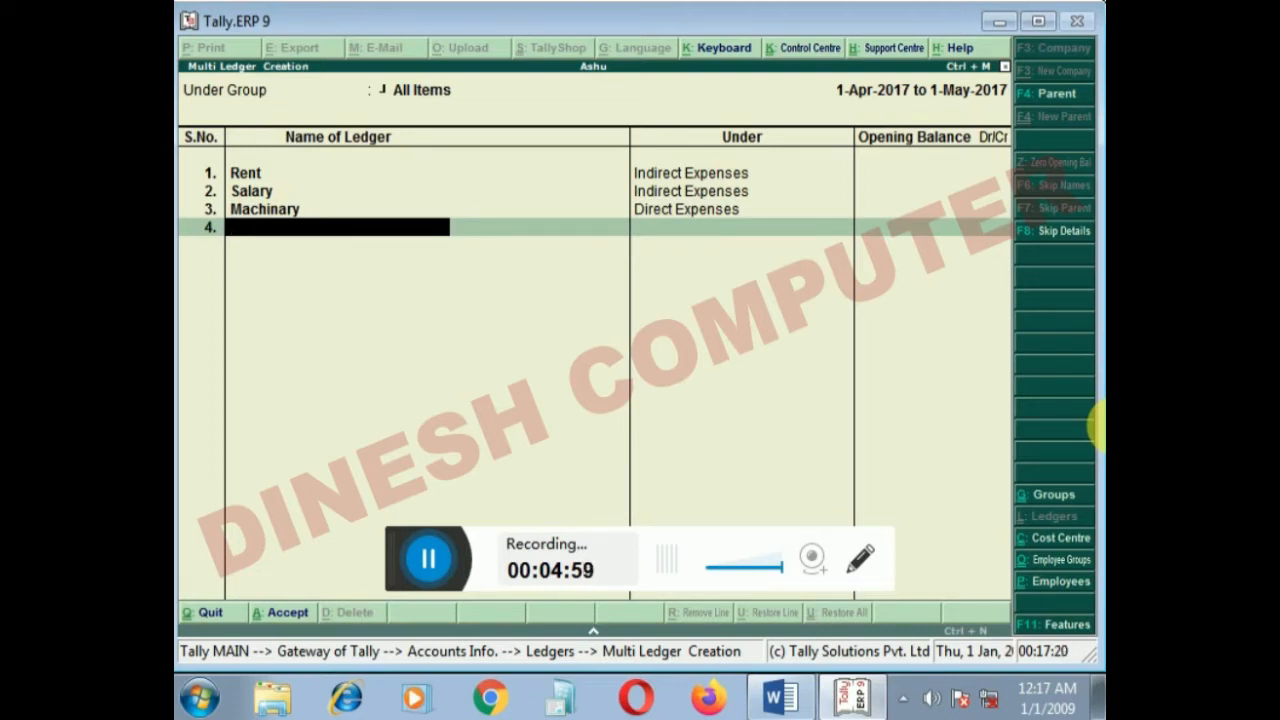
Add a fourth ledger named Transport Charges under Bank Accounts, leaving its opening balance empty.
{"action": "type", "text": "T"}
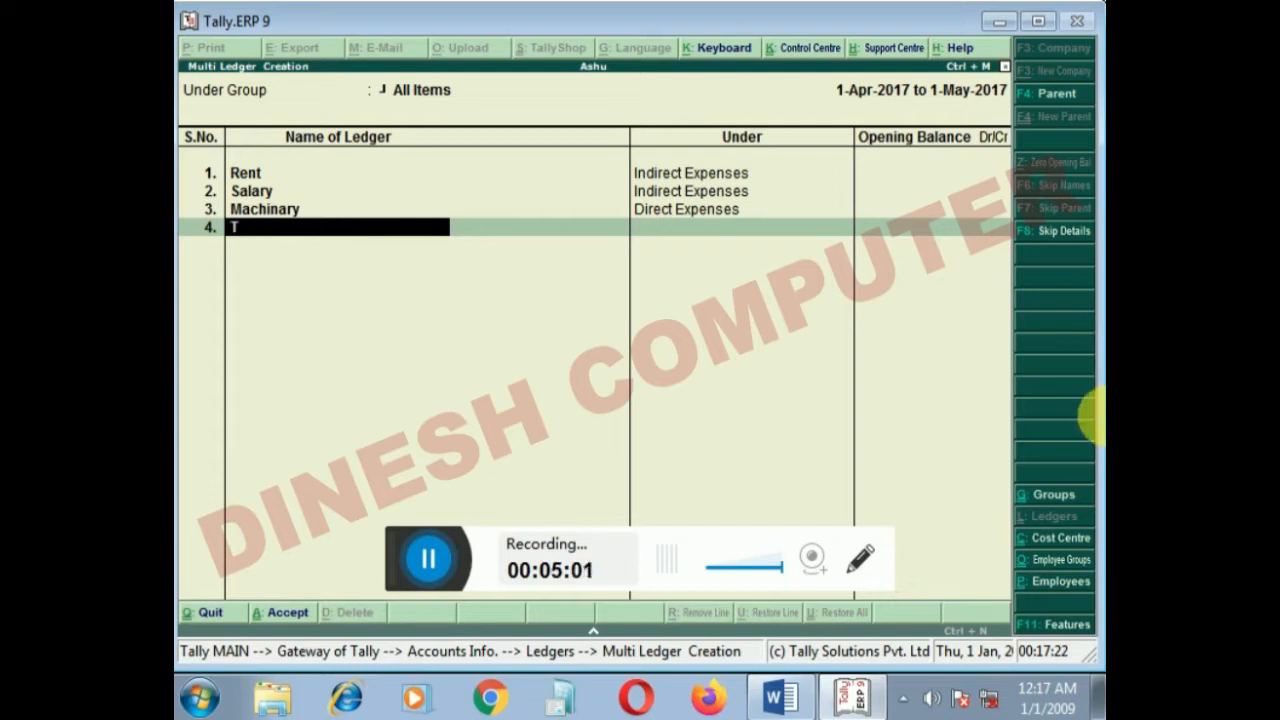
{"action": "type", "text": "ransport Charg"}
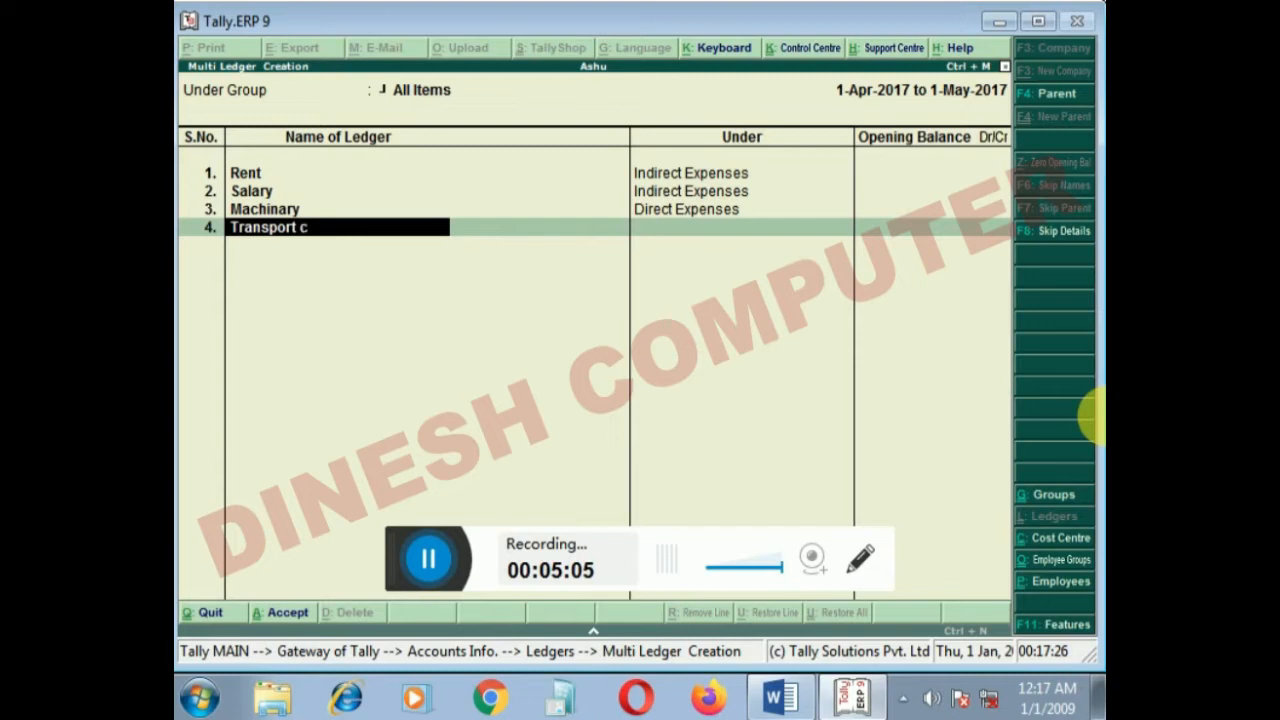
{"action": "key", "text": "BackSpace"}
{"action": "key", "text": "BackSpace"}
{"action": "type", "text": "rges"}
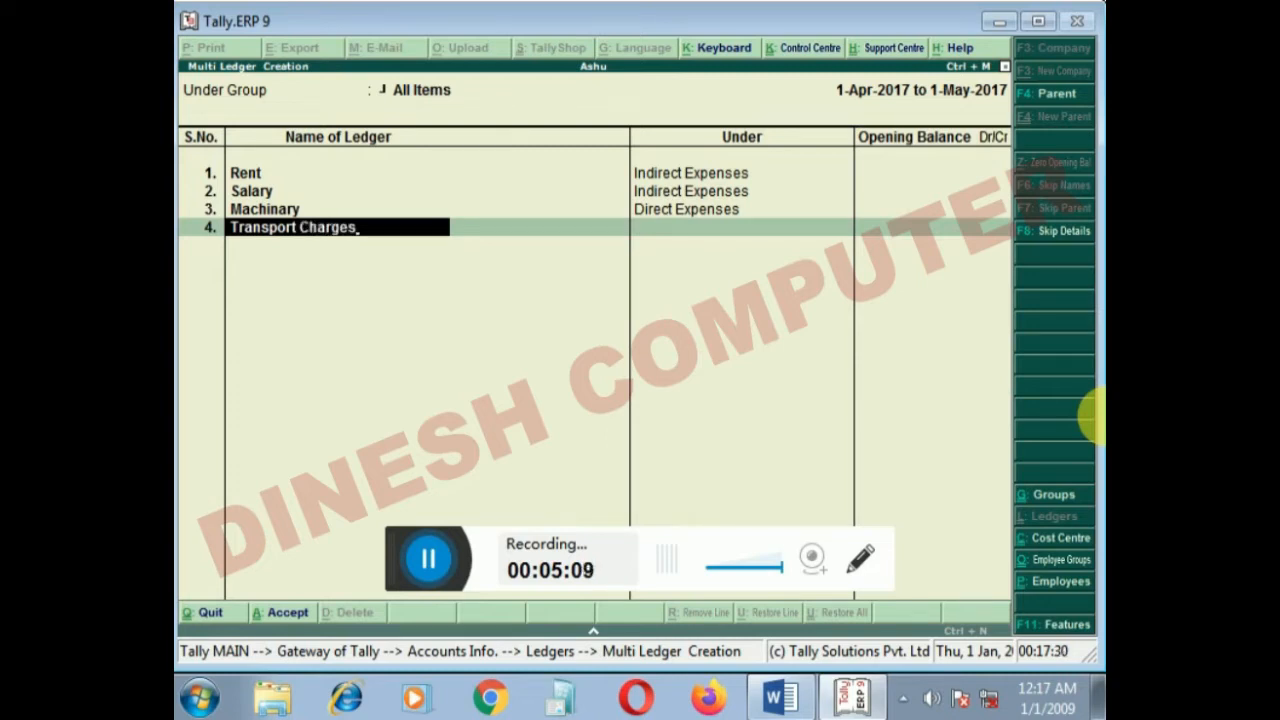
{"action": "key", "text": "Return"}
{"action": "key", "text": "Return"}
{"action": "key", "text": "Return"}
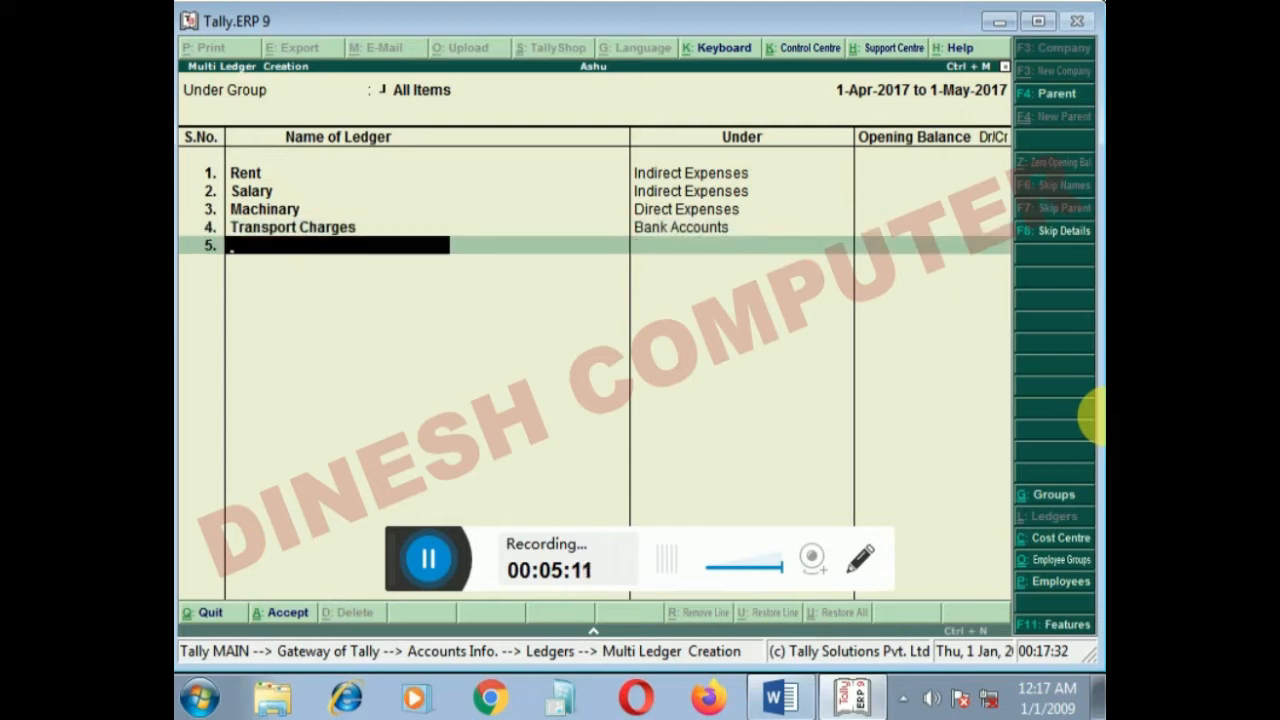
Add a fifth ledger named Furnitures under Direct Expenses and go back to the Transport Charges row.
{"action": "type", "text": "Furnitures"}
{"action": "key", "text": "Return"}
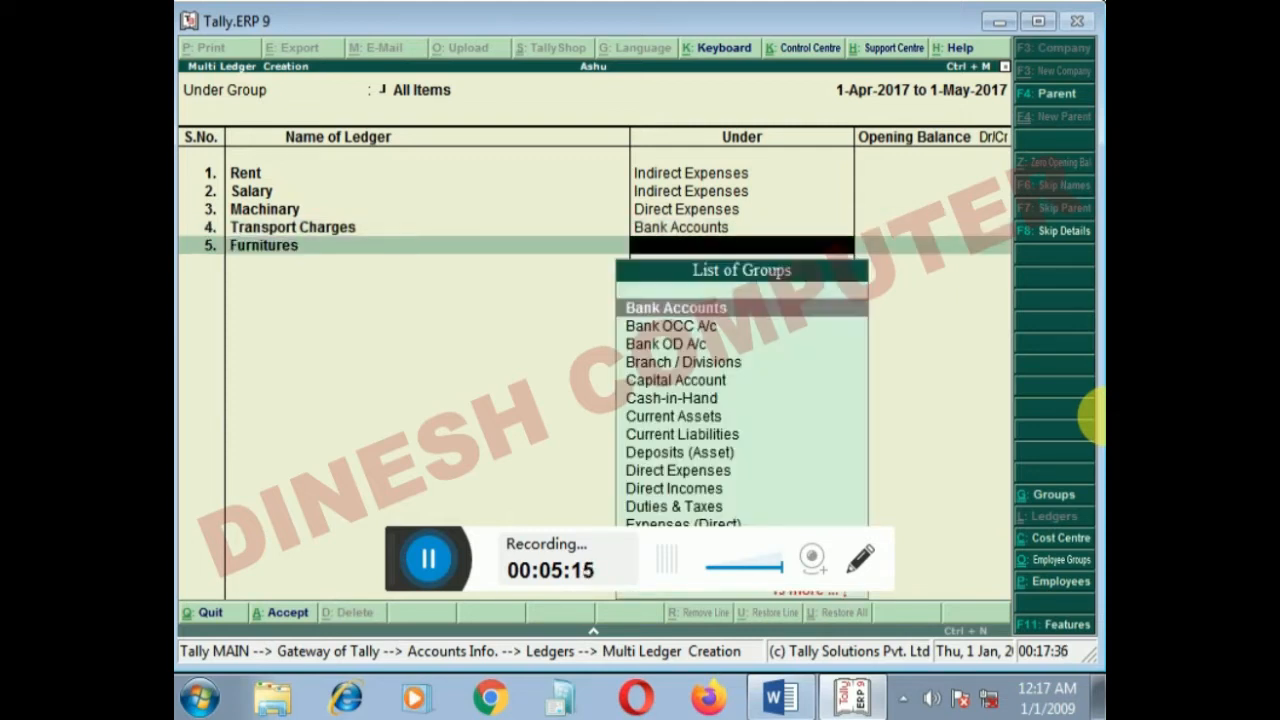
{"action": "type", "text": "Dir"}
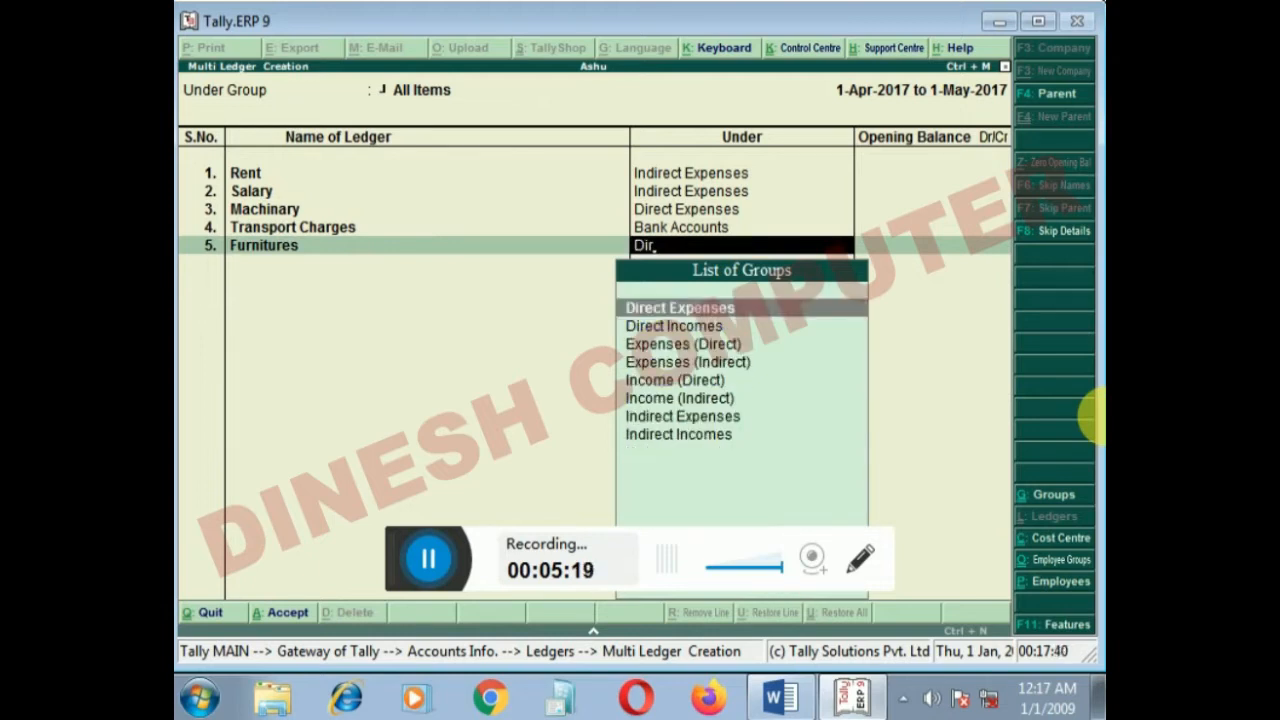
{"action": "key", "text": "Return"}
{"action": "key", "text": "Up"}
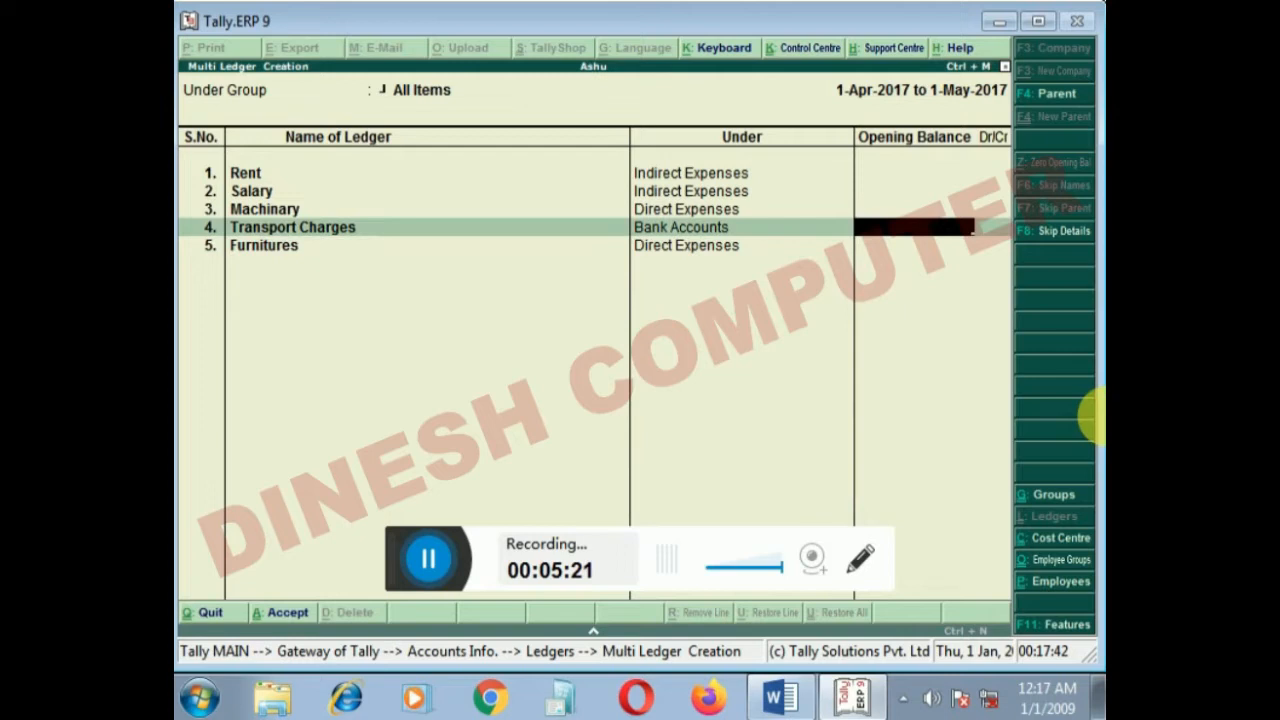
Change the Transport Charges ledger's group to Indirect Expenses and save all five ledgers.
{"action": "key", "text": "Left"}
{"action": "type", "text": "Ind"}
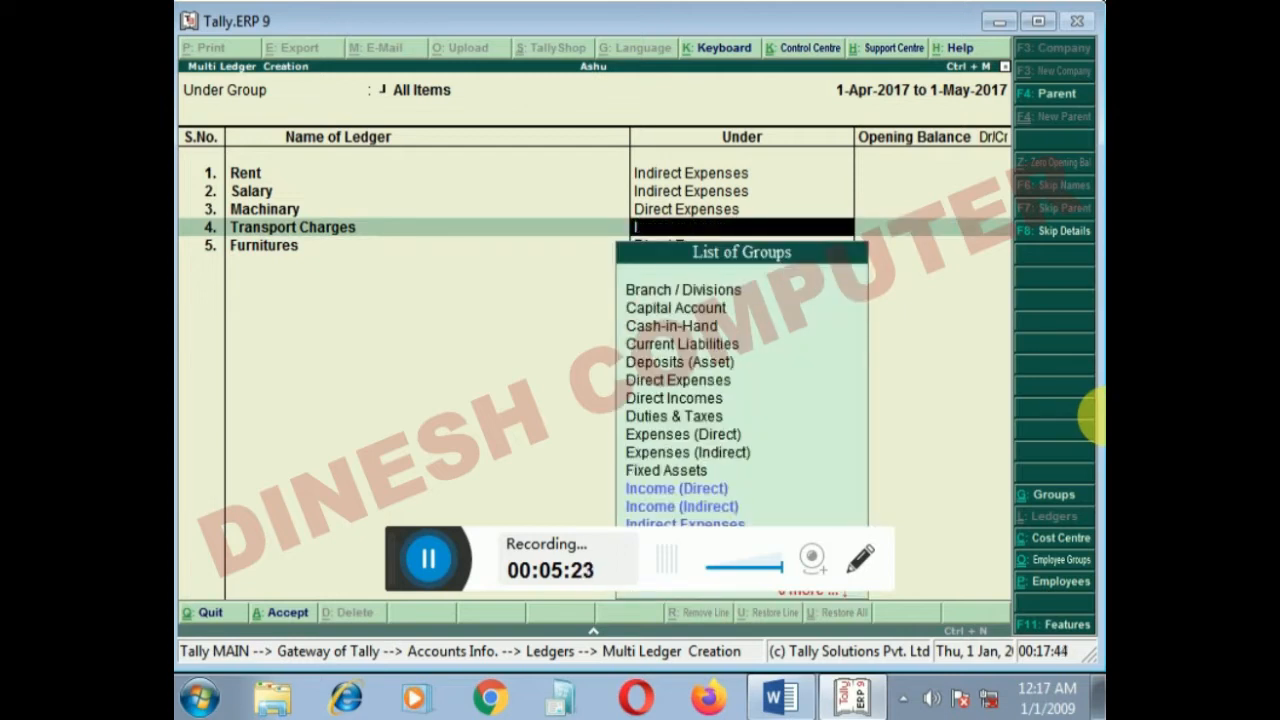
{"action": "key", "text": "Return"}
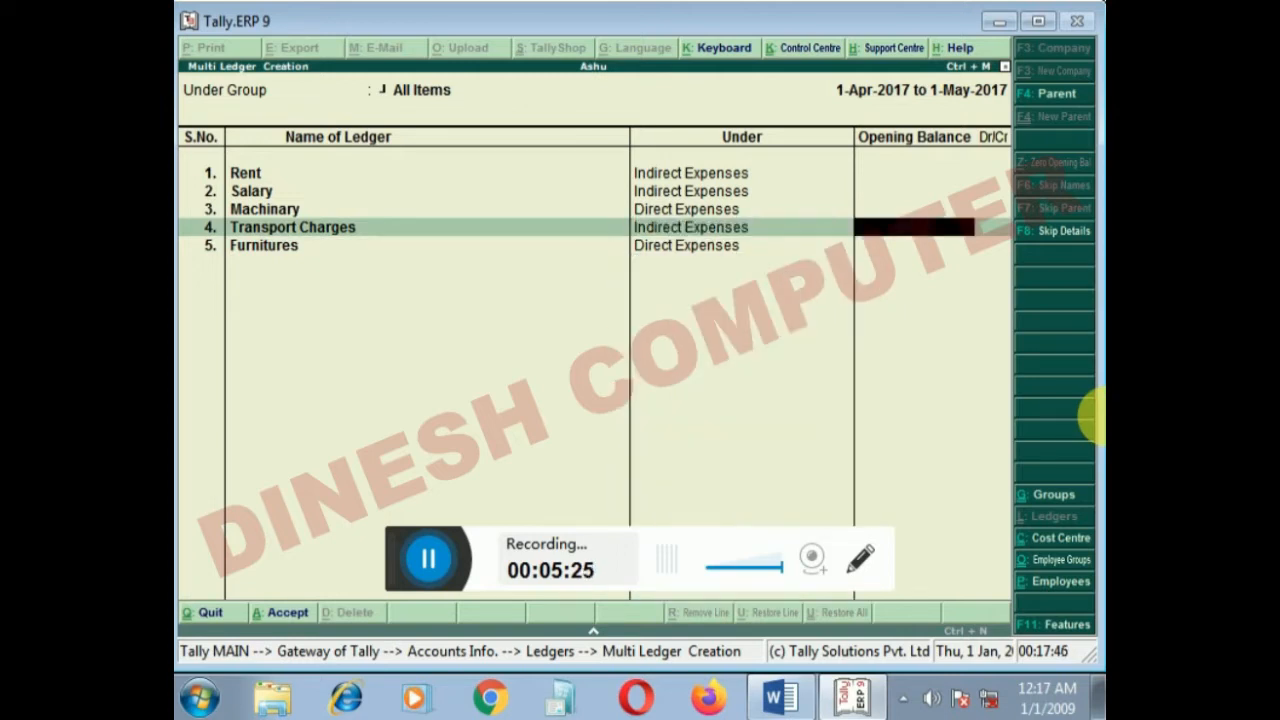
{"action": "key", "text": "Return"}
{"action": "key", "text": "Return"}
{"action": "key", "text": "Return"}
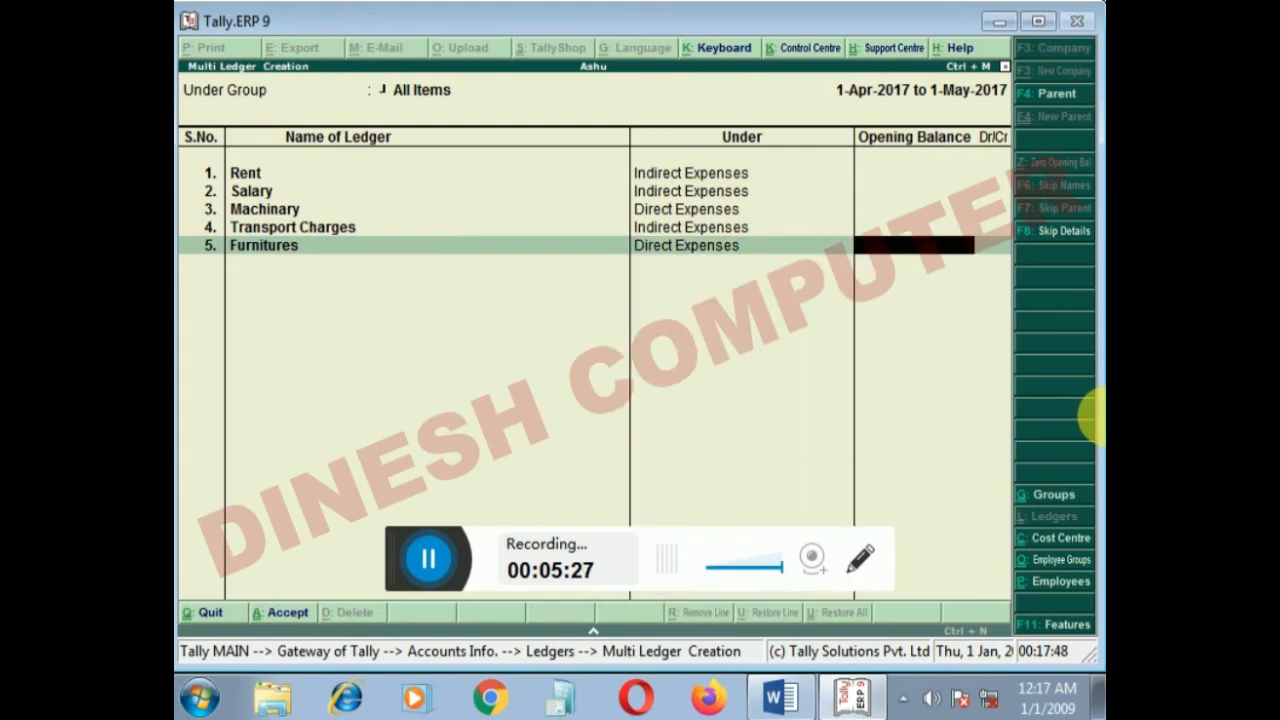
{"action": "key", "text": "Return"}
{"action": "key", "text": "Return"}
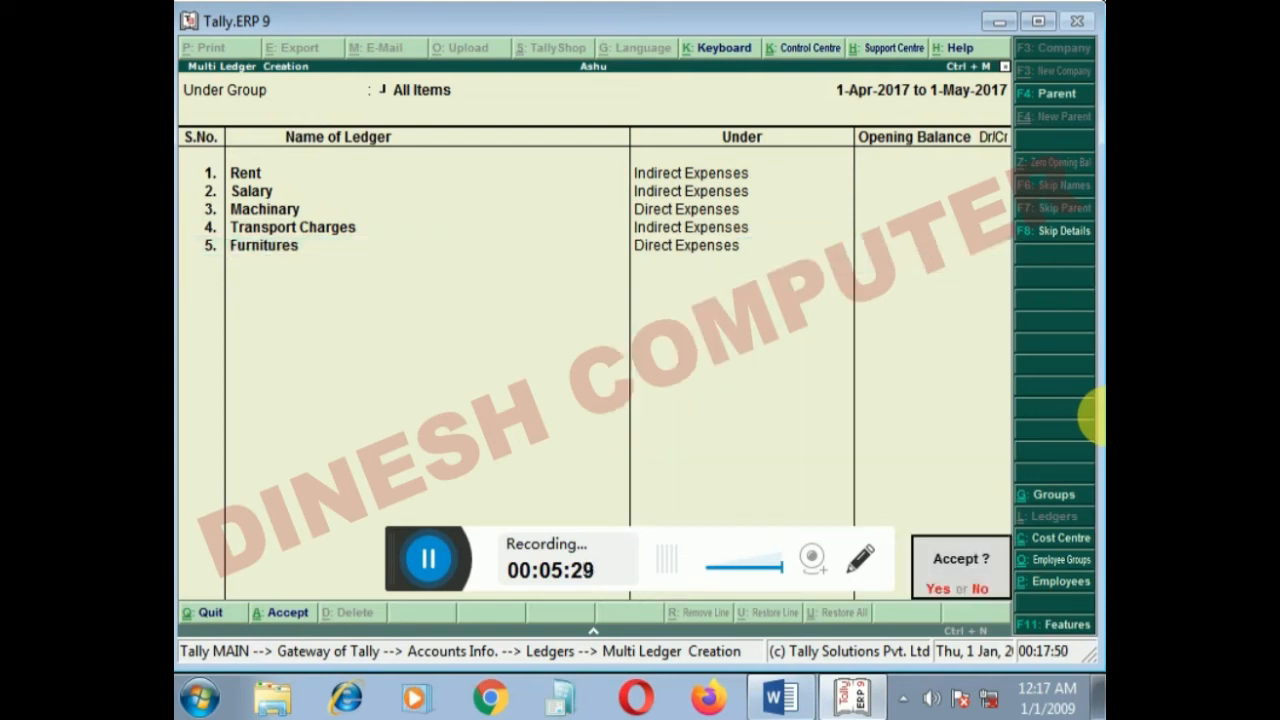
{"action": "key", "text": "Return"}
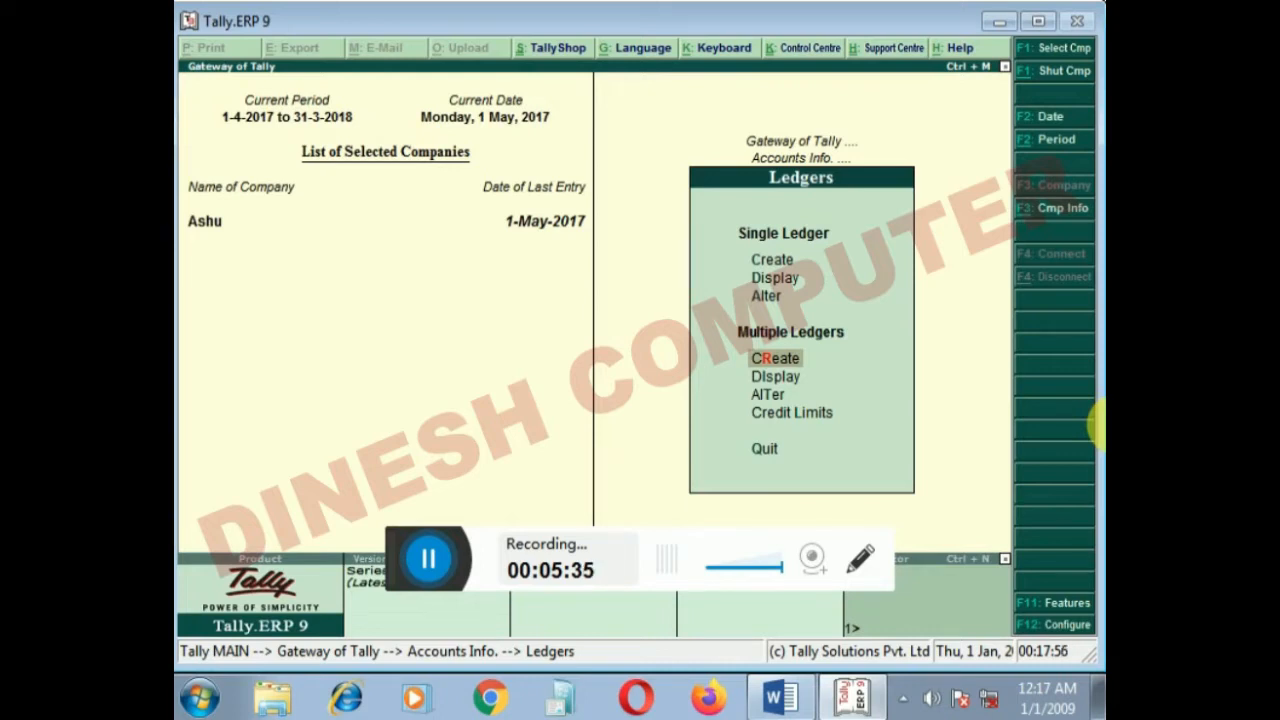
Start a new budget named Company's Budget under Primary.
{"action": "key", "text": "Escape"}
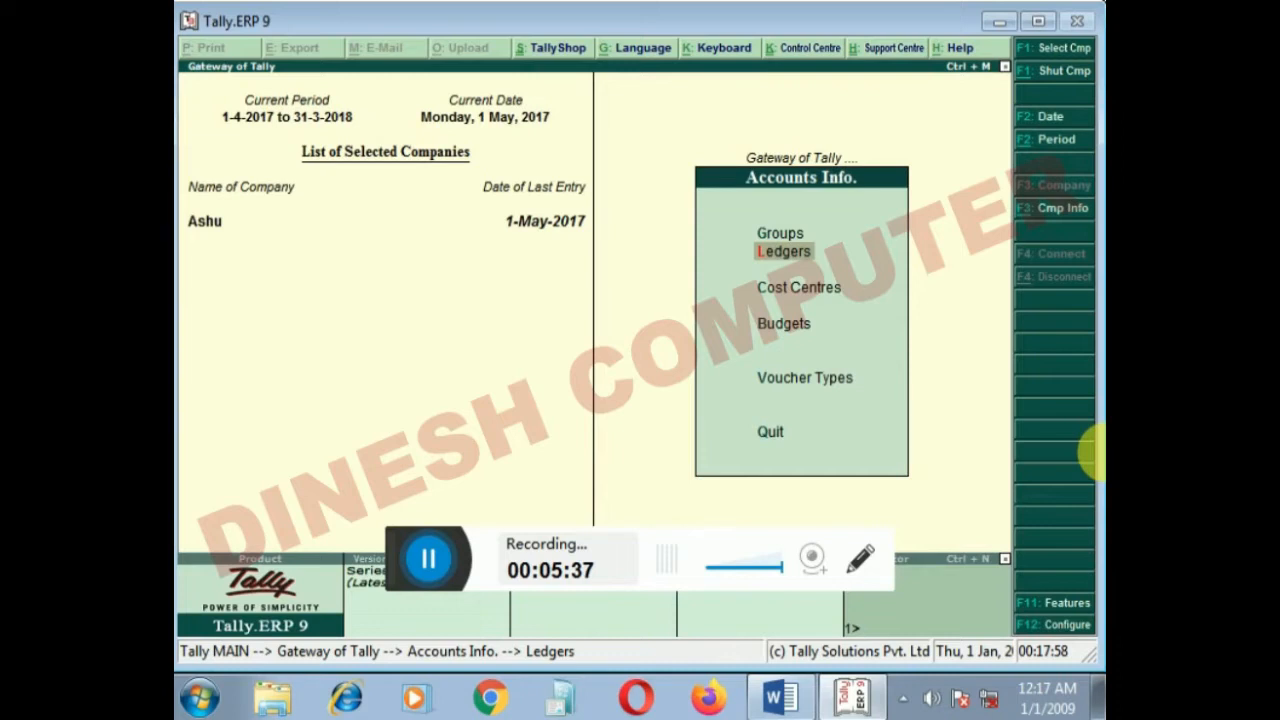
{"action": "key", "text": "Down"}
{"action": "key", "text": "Down"}
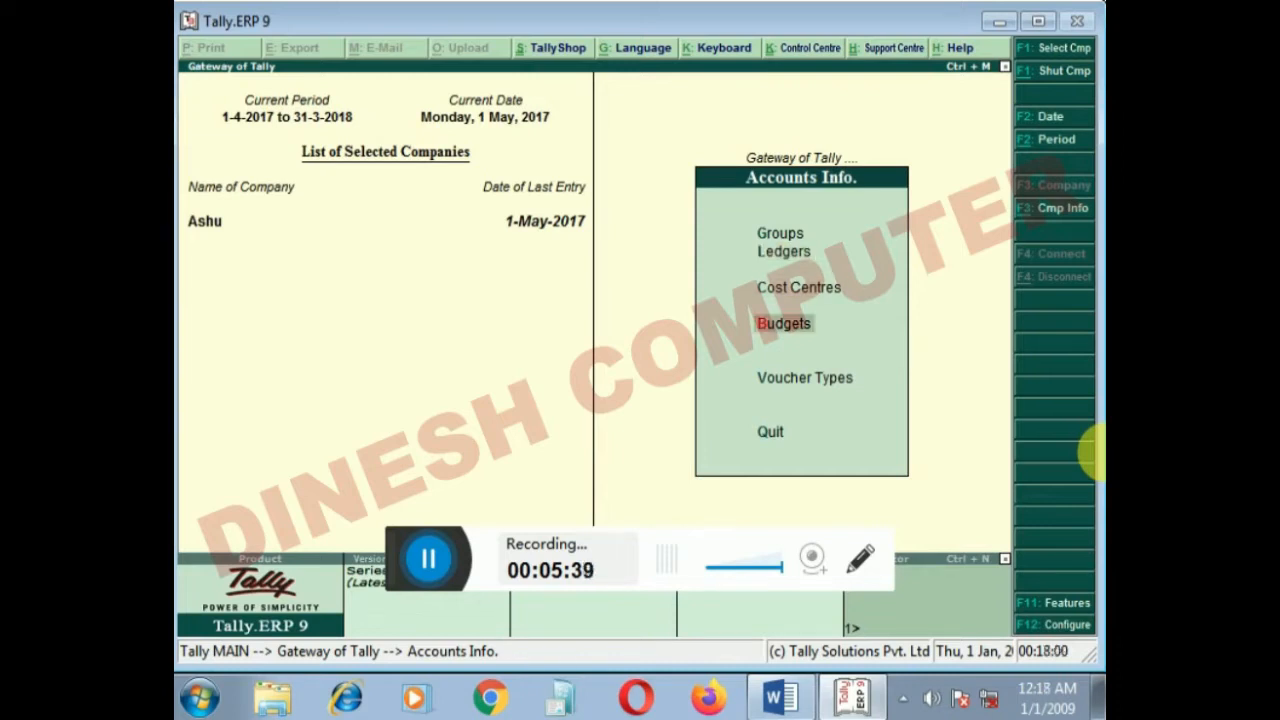
{"action": "key", "text": "Return"}
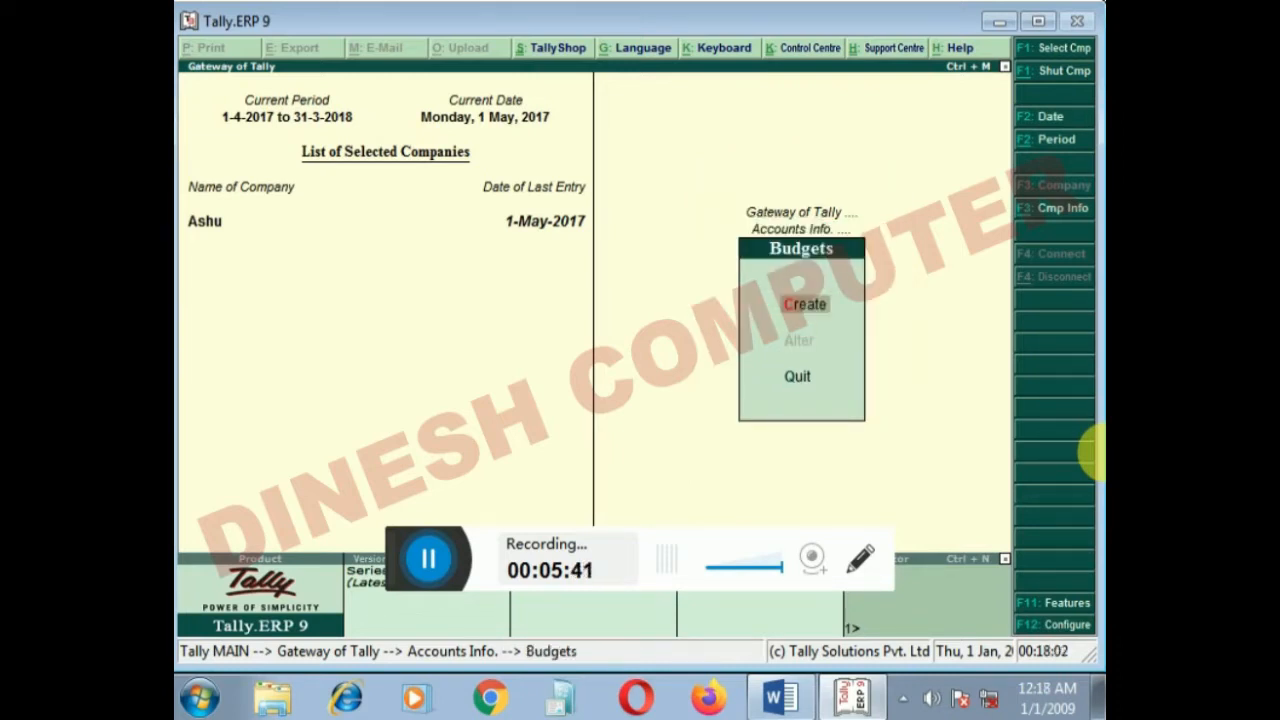
{"action": "key", "text": "Return"}
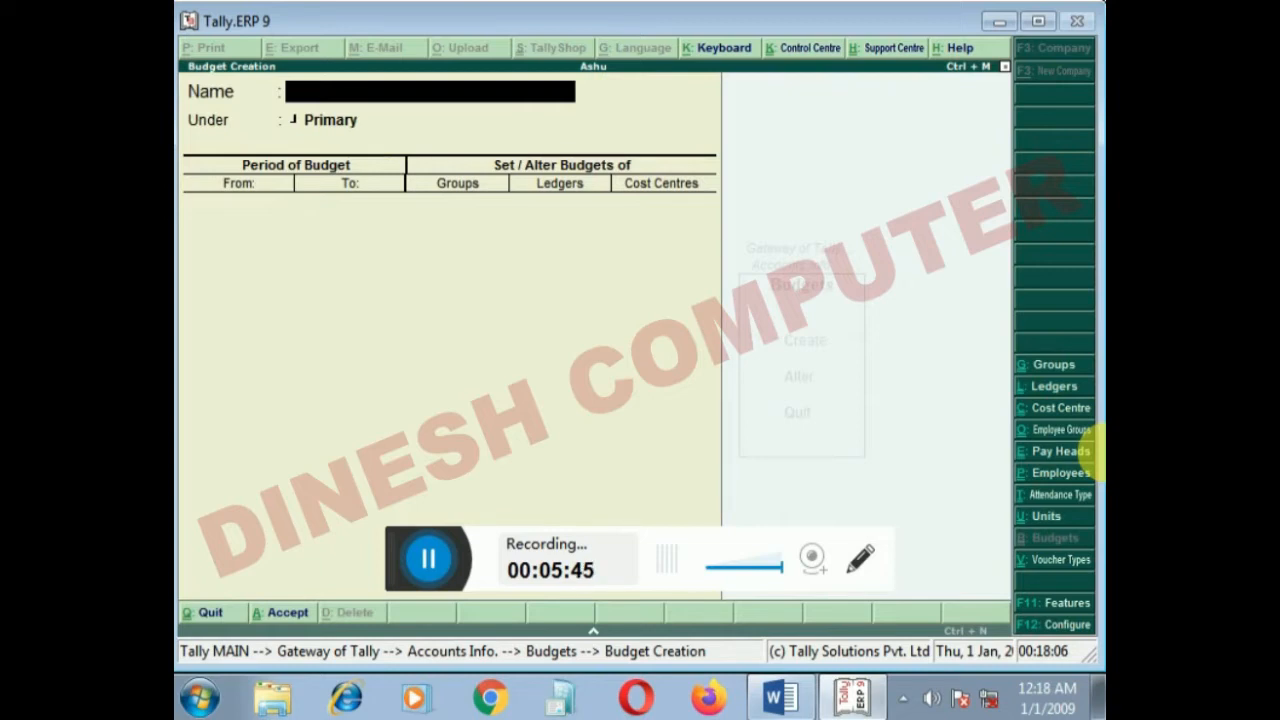
{"action": "type", "text": "B"}
{"action": "key", "text": "BackSpace"}
{"action": "type", "text": "Compan"}
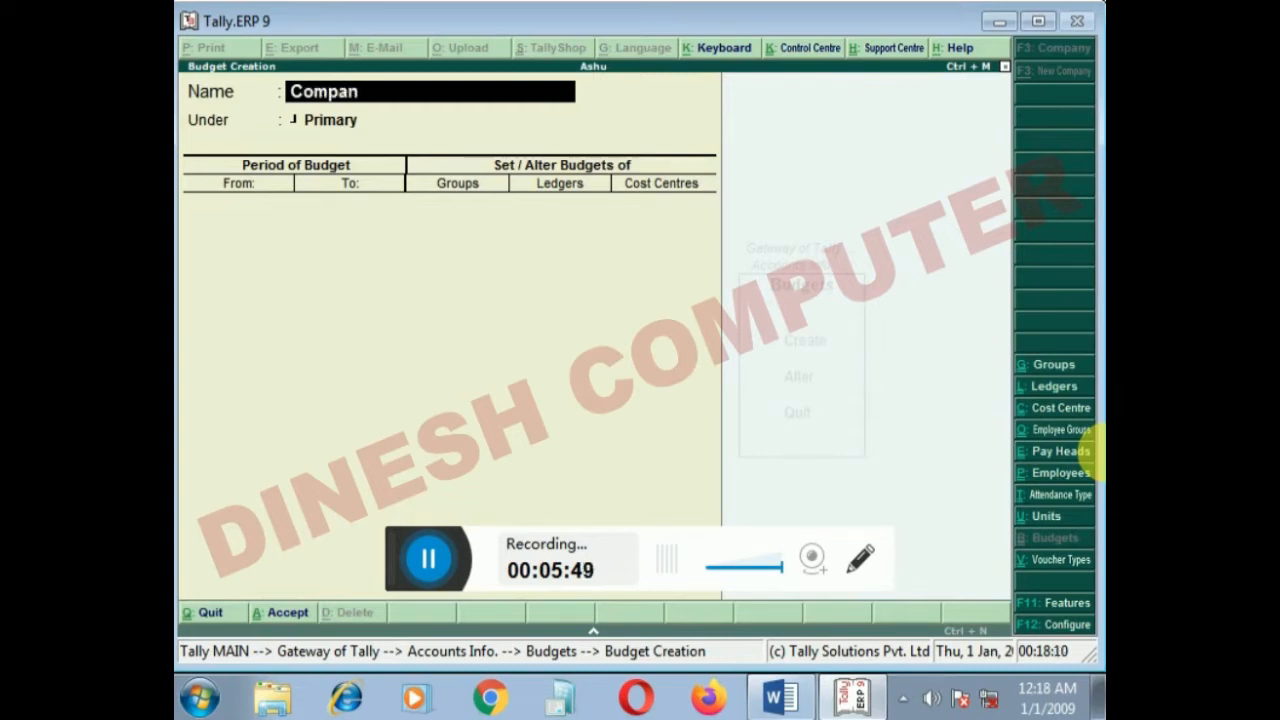
{"action": "type", "text": "y's Budget"}
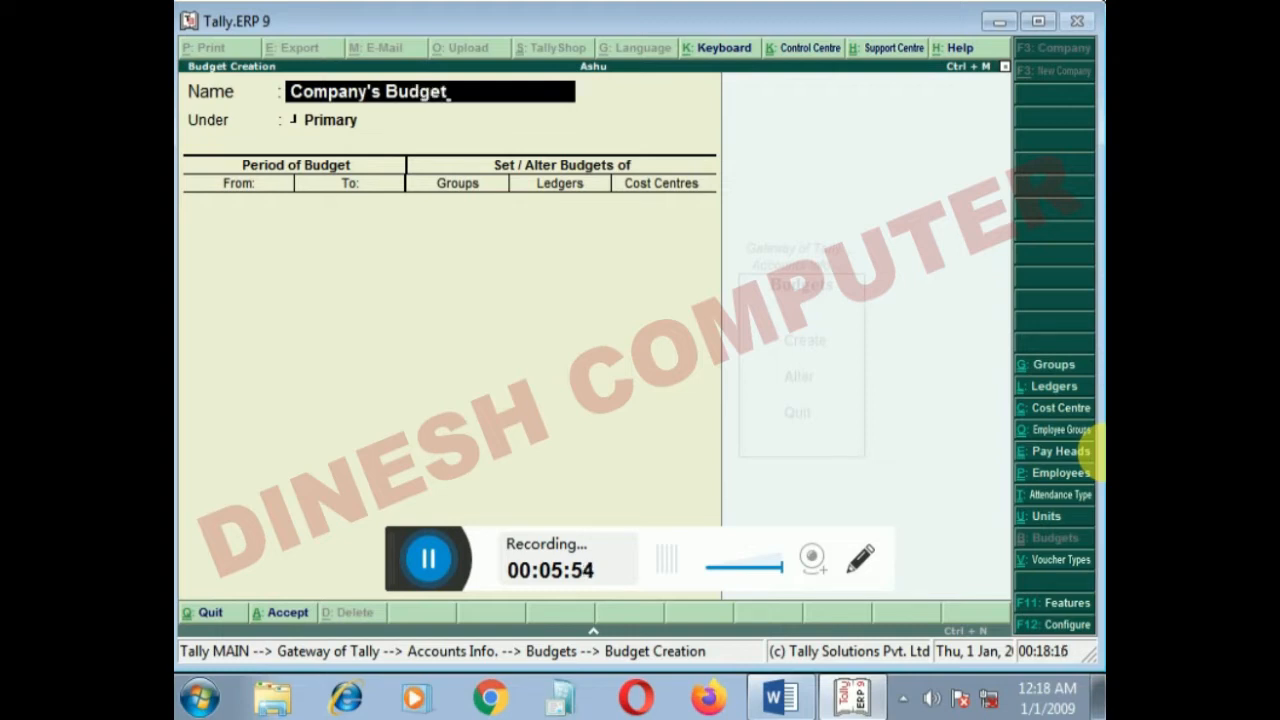
{"action": "key", "text": "Return"}
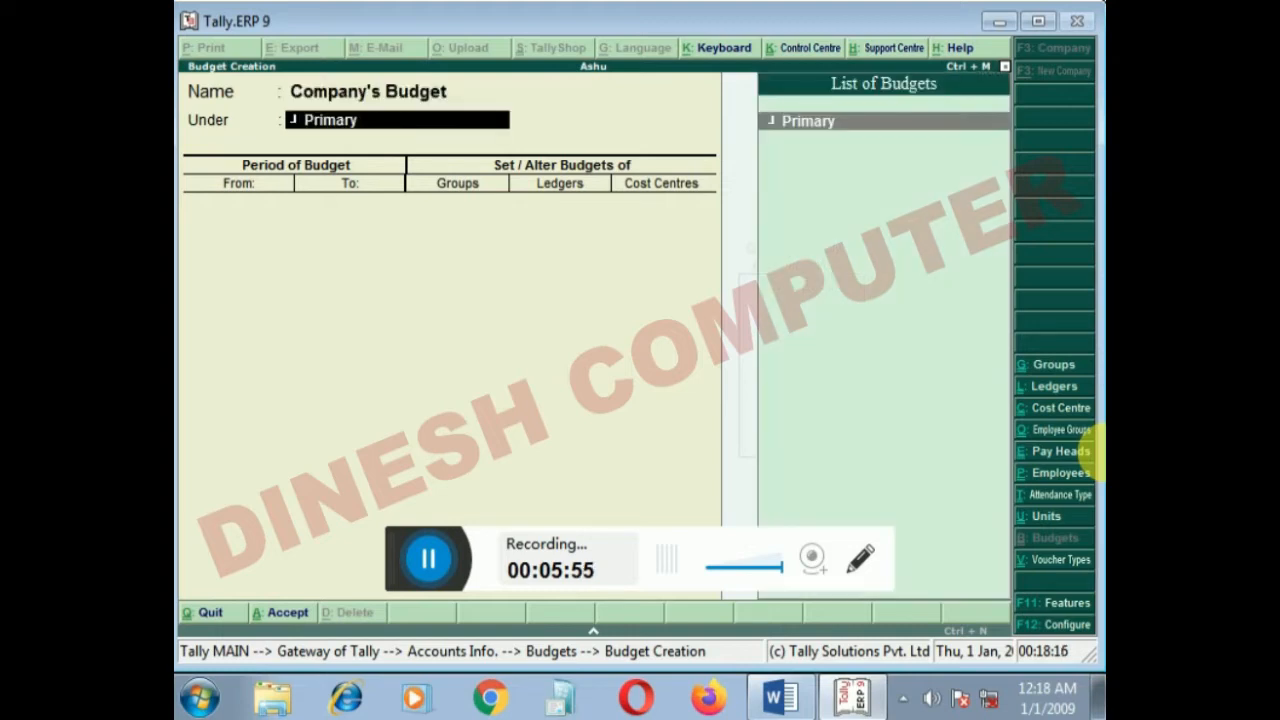
{"action": "key", "text": "Return"}
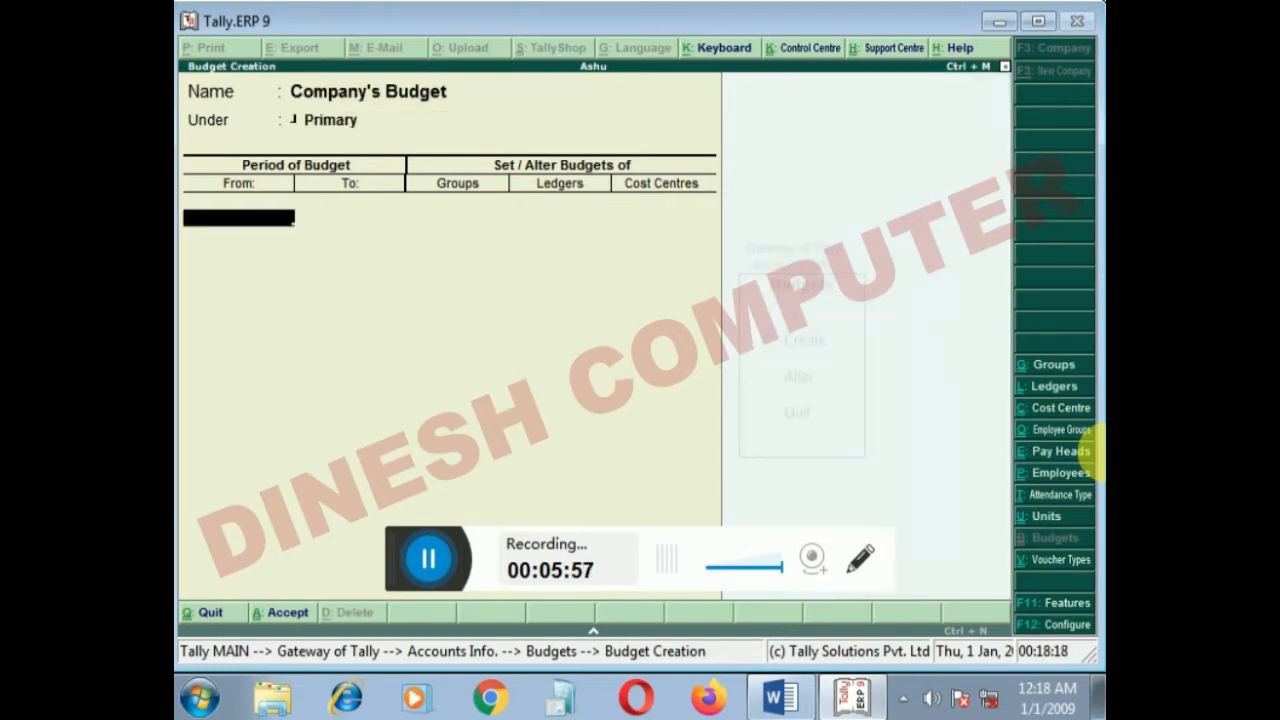
Set the budget period from 1-Apr-2017 to 1-May-2017 and open its group budgets for entry.
{"action": "key", "text": "Return"}
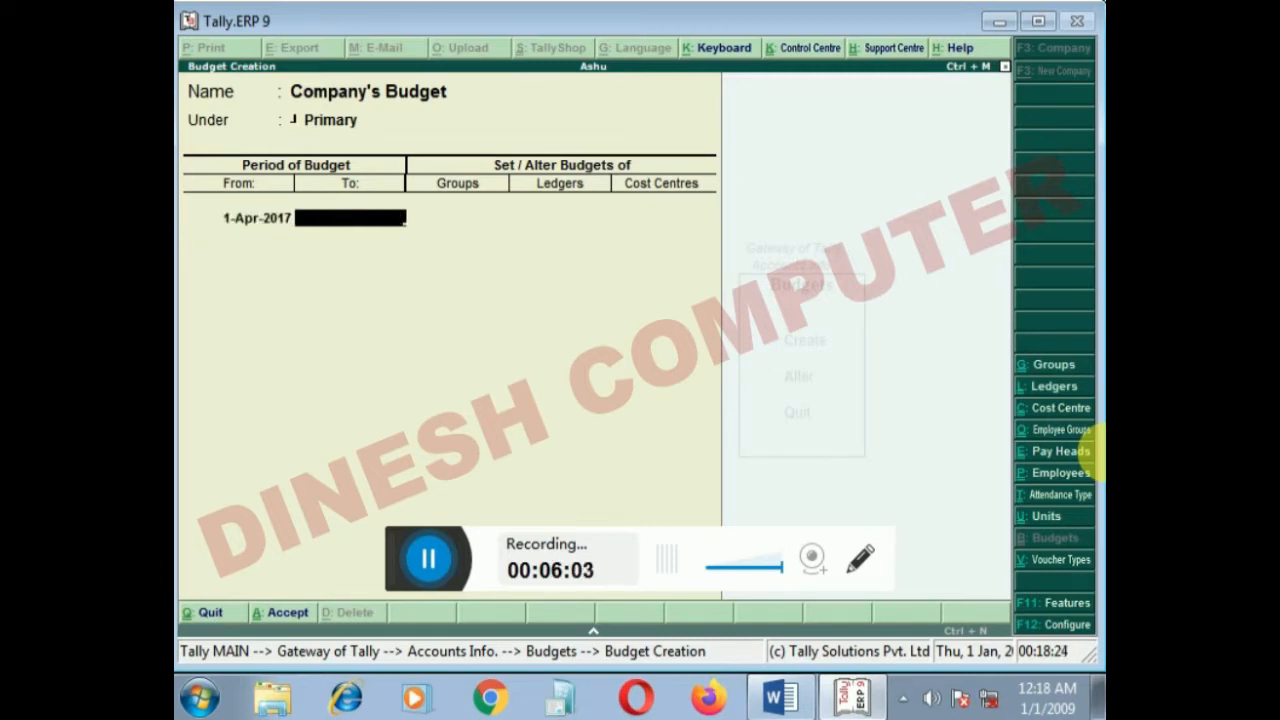
{"action": "type", "text": "1.56"}
{"action": "key", "text": "BackSpace"}
{"action": "key", "text": "Return"}
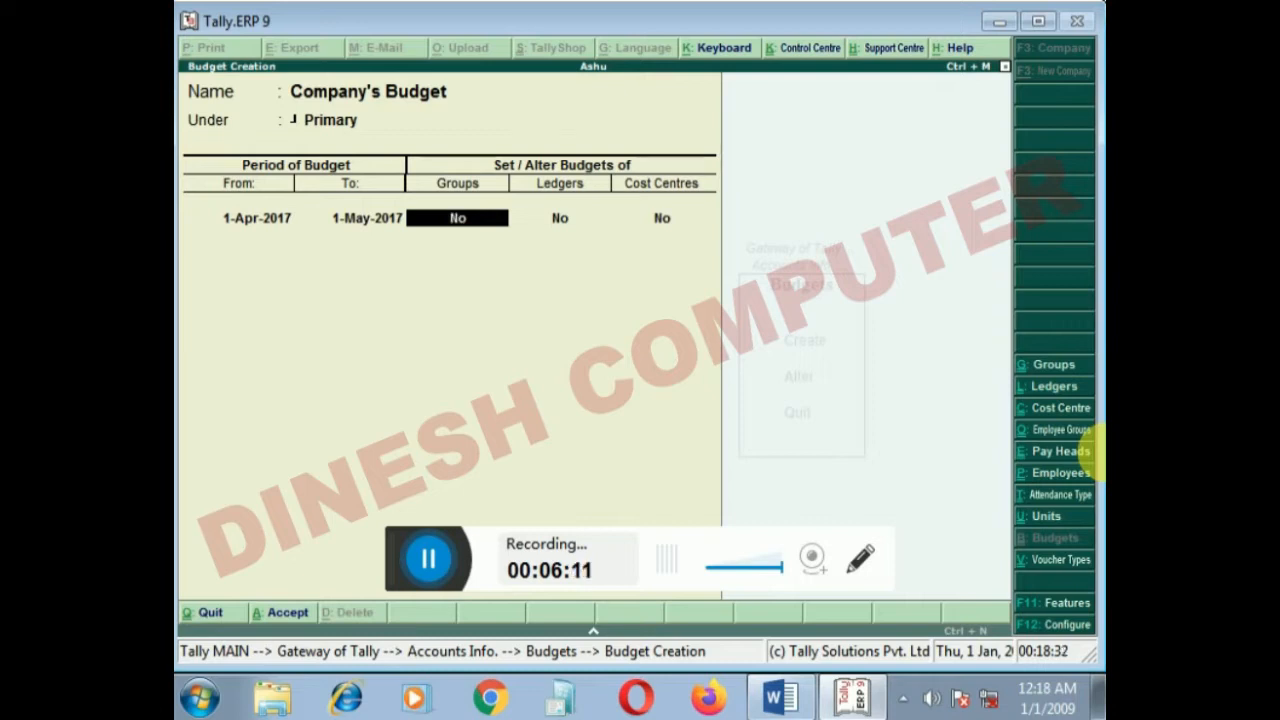
{"action": "type", "text": "y"}
{"action": "key", "text": "Return"}
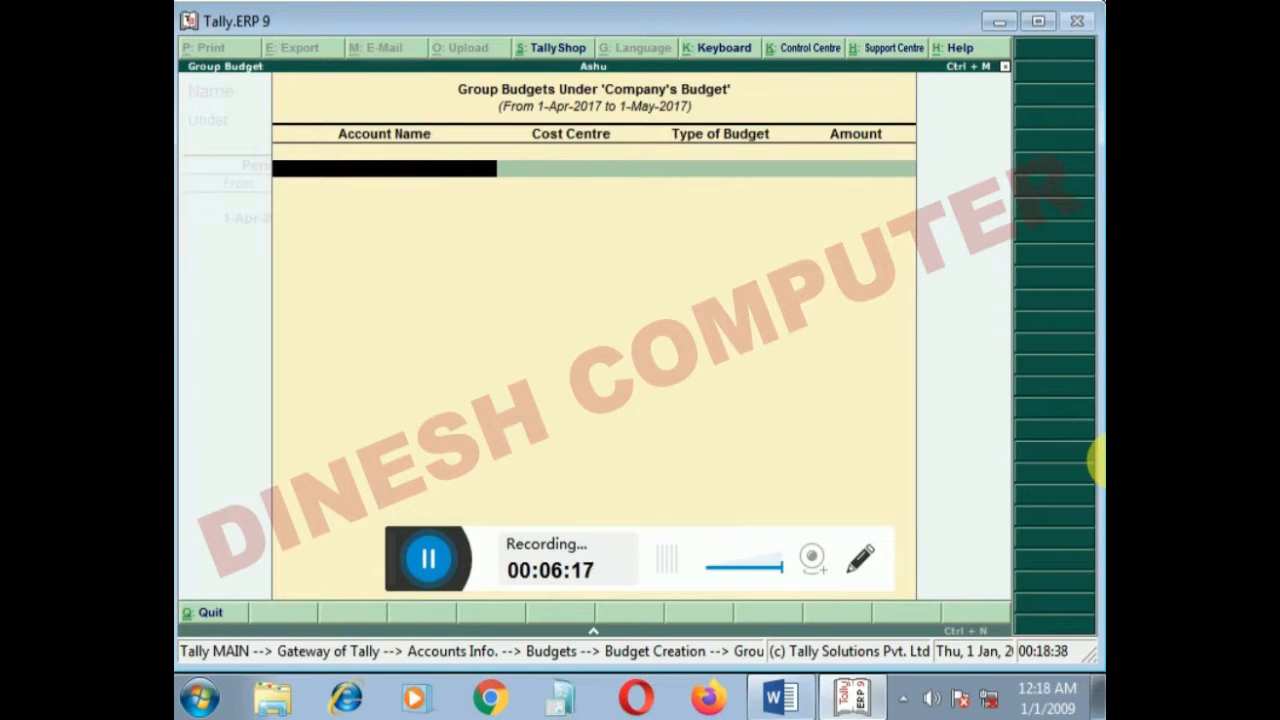
Look through the list of account groups available for the group budget.
{"action": "key", "text": "space"}
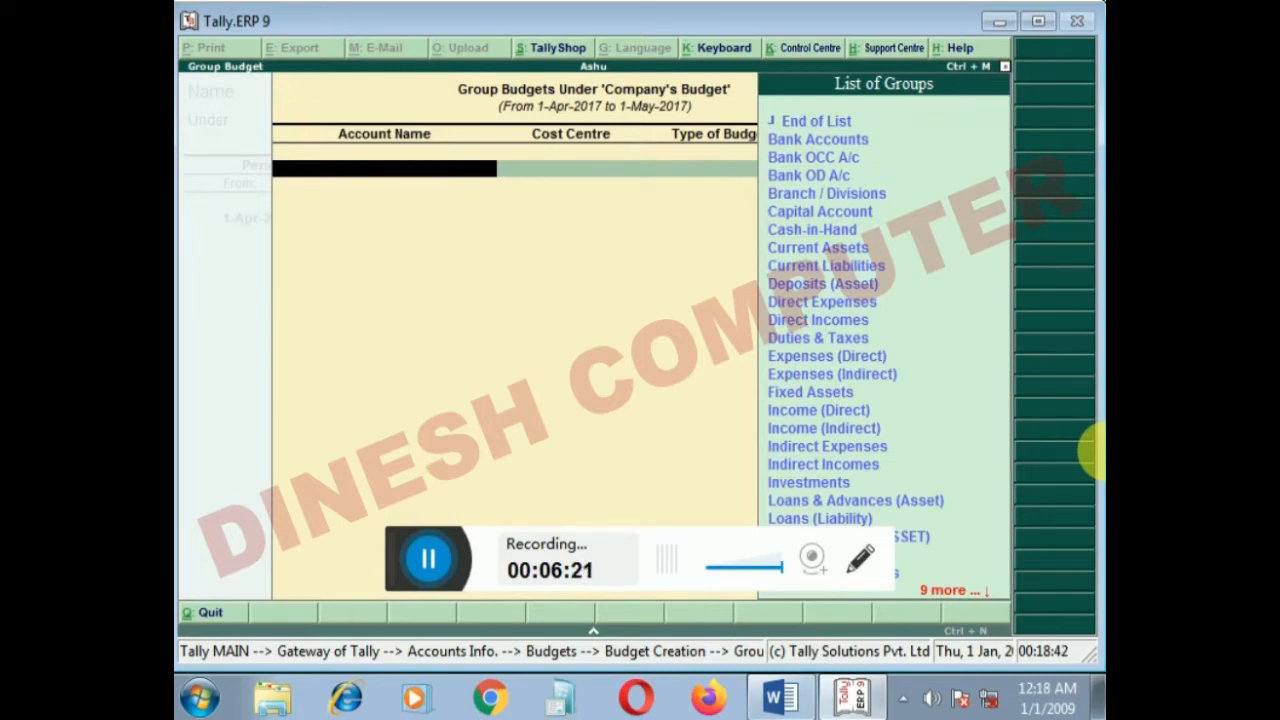
{"action": "key", "text": "Down"}
{"action": "key", "text": "Down"}
{"action": "key", "text": "Down"}
{"action": "key", "text": "Down"}
{"action": "key", "text": "Down"}
{"action": "key", "text": "Down"}
{"action": "key", "text": "Down"}
{"action": "key", "text": "Down"}
{"action": "key", "text": "Down"}
{"action": "key", "text": "Down"}
{"action": "key", "text": "Down"}
{"action": "key", "text": "Down"}
{"action": "key", "text": "Down"}
{"action": "key", "text": "Down"}
{"action": "key", "text": "Down"}
{"action": "key", "text": "Down"}
{"action": "key", "text": "Down"}
{"action": "key", "text": "Down"}
{"action": "key", "text": "Down"}
{"action": "key", "text": "Down"}
{"action": "key", "text": "Down"}
{"action": "key", "text": "Down"}
{"action": "key", "text": "Down"}
{"action": "key", "text": "Down"}
{"action": "key", "text": "Down"}
{"action": "key", "text": "Down"}
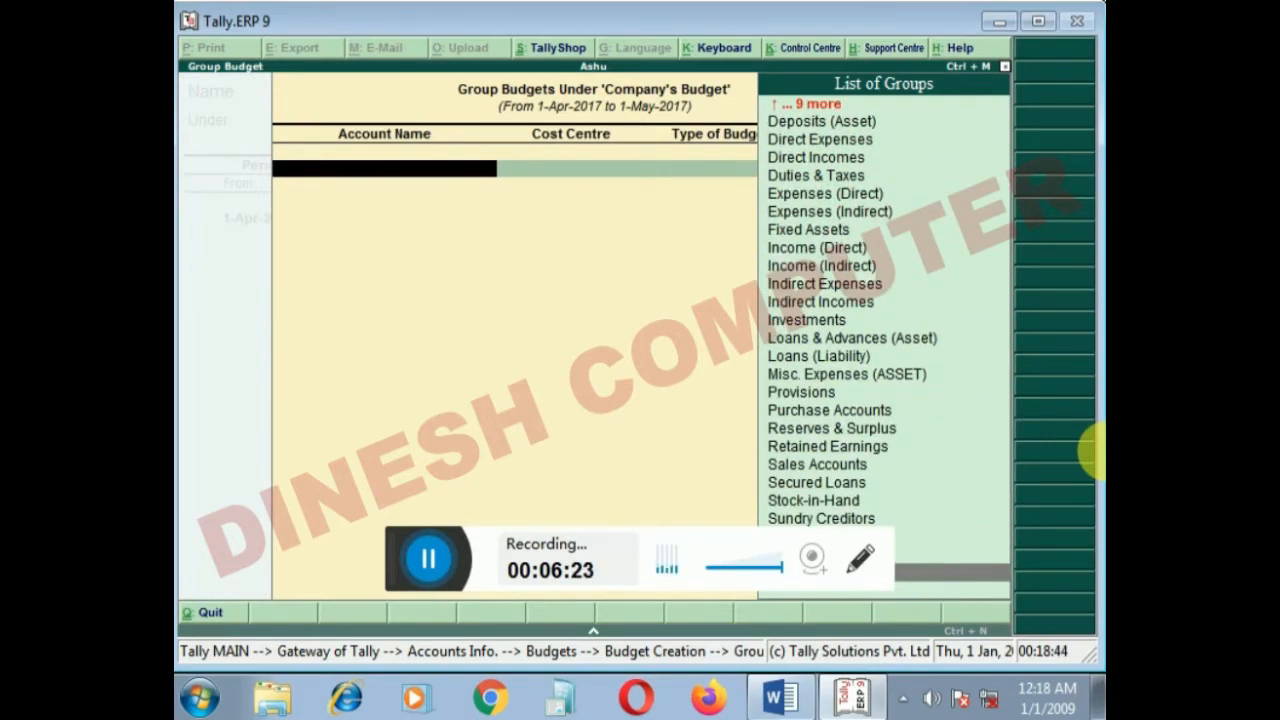
{"action": "key", "text": "Up"}
{"action": "key", "text": "Up"}
{"action": "key", "text": "Up"}
{"action": "key", "text": "Up"}
{"action": "key", "text": "Up"}
{"action": "key", "text": "Up"}
{"action": "key", "text": "Up"}
{"action": "key", "text": "Up"}
{"action": "key", "text": "Up"}
{"action": "key", "text": "Up"}
{"action": "key", "text": "Up"}
{"action": "key", "text": "Up"}
{"action": "key", "text": "Up"}
{"action": "key", "text": "Up"}
{"action": "key", "text": "Up"}
{"action": "key", "text": "Up"}
{"action": "key", "text": "Up"}
{"action": "key", "text": "Up"}
{"action": "key", "text": "Up"}
{"action": "key", "text": "Up"}
{"action": "key", "text": "Up"}
{"action": "key", "text": "Up"}
{"action": "key", "text": "Up"}
{"action": "key", "text": "Up"}
{"action": "key", "text": "Up"}
{"action": "key", "text": "Up"}
{"action": "key", "text": "Up"}
{"action": "key", "text": "Up"}
{"action": "key", "text": "Up"}
{"action": "key", "text": "Up"}
{"action": "key", "text": "Up"}
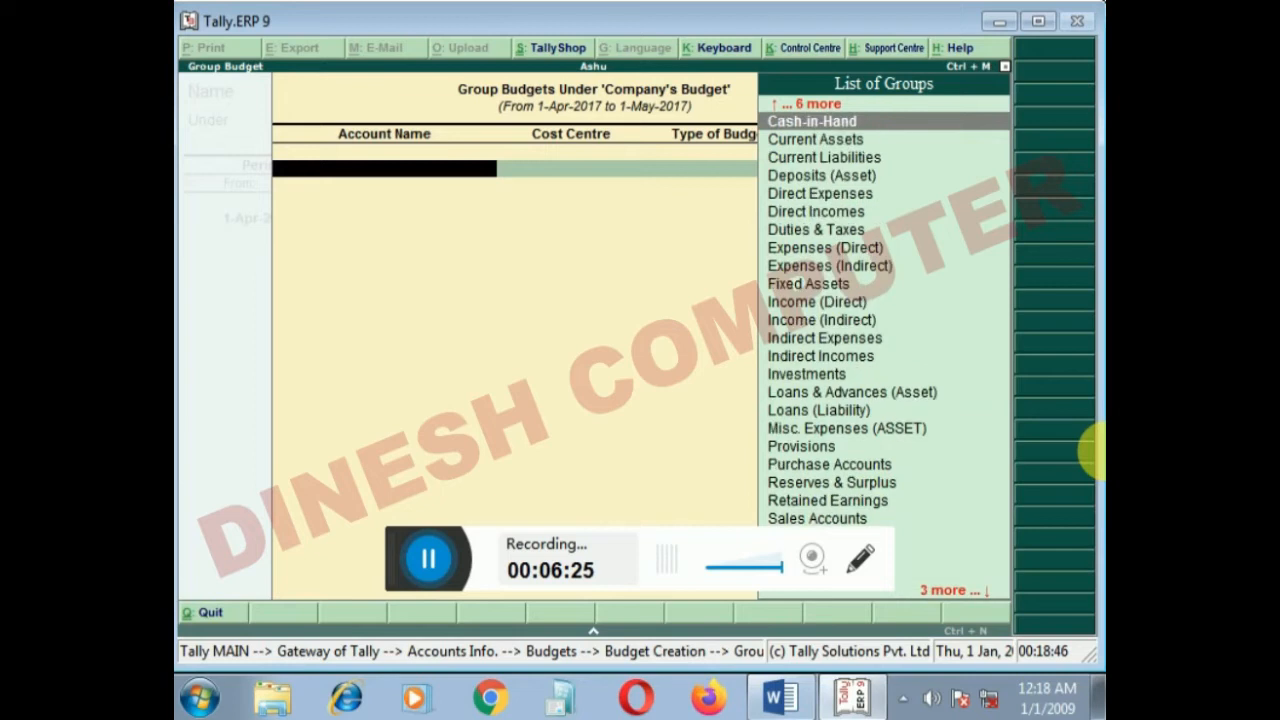
{"action": "key", "text": "Up"}
{"action": "key", "text": "Up"}
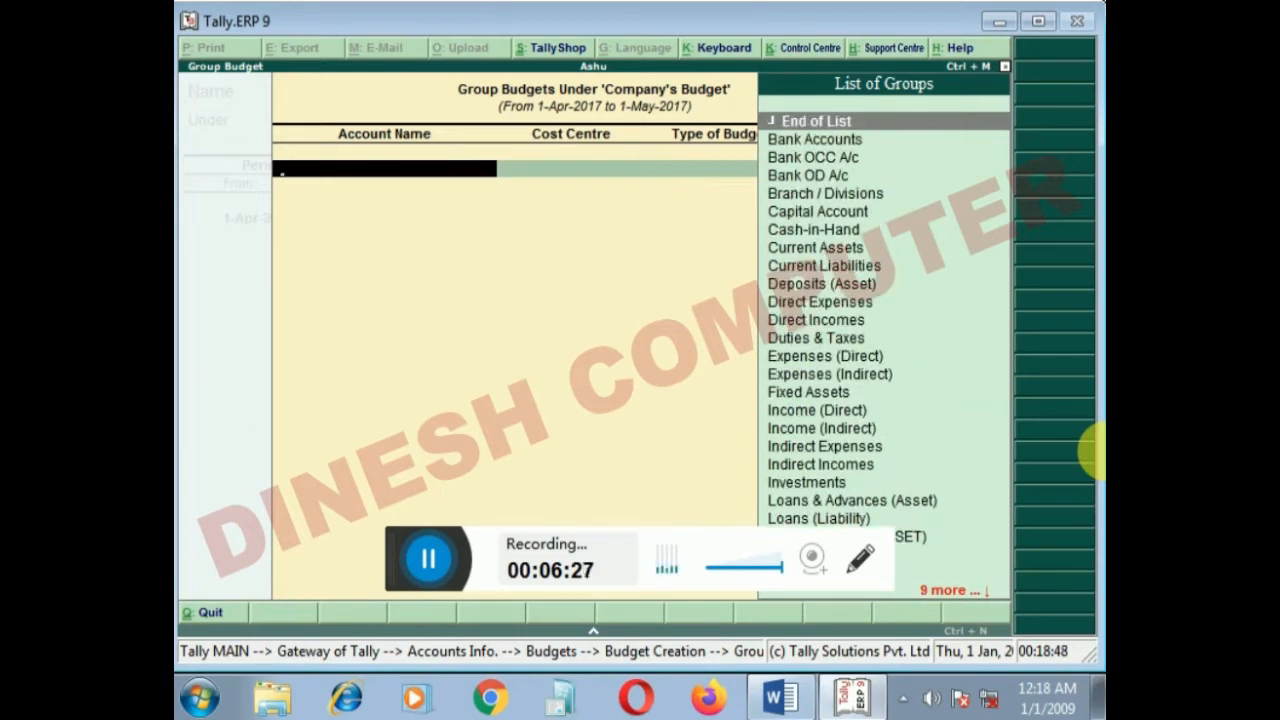
{"action": "key", "text": "Down"}
{"action": "key", "text": "Down"}
{"action": "key", "text": "Down"}
{"action": "key", "text": "Down"}
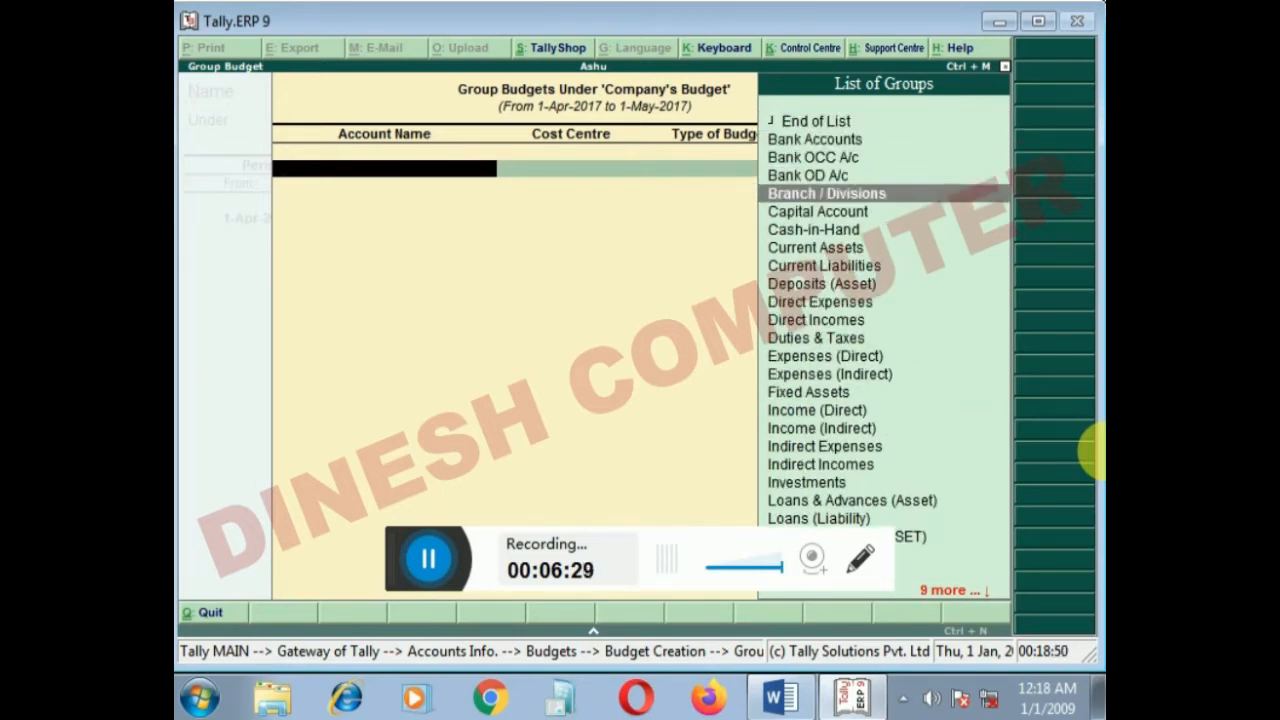
Choose Direct Expenses as the first account in the group budget.
{"action": "type", "text": "Dir"}
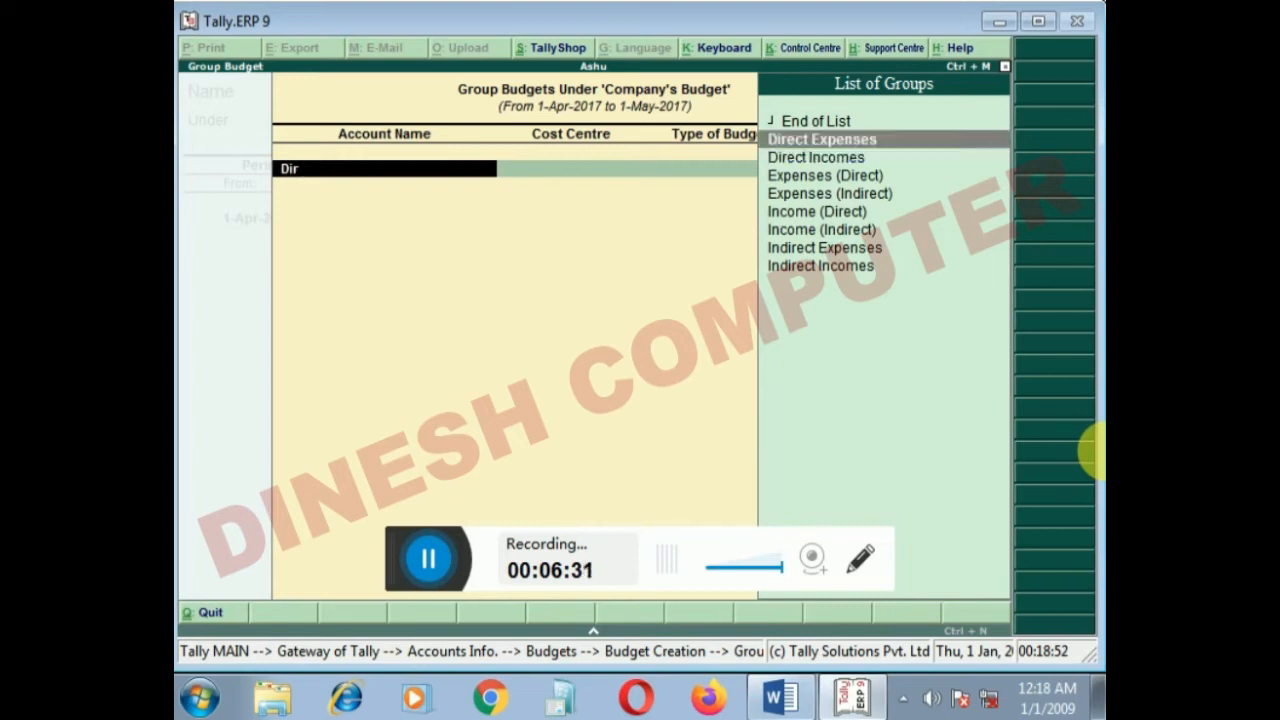
{"action": "key", "text": "Return"}
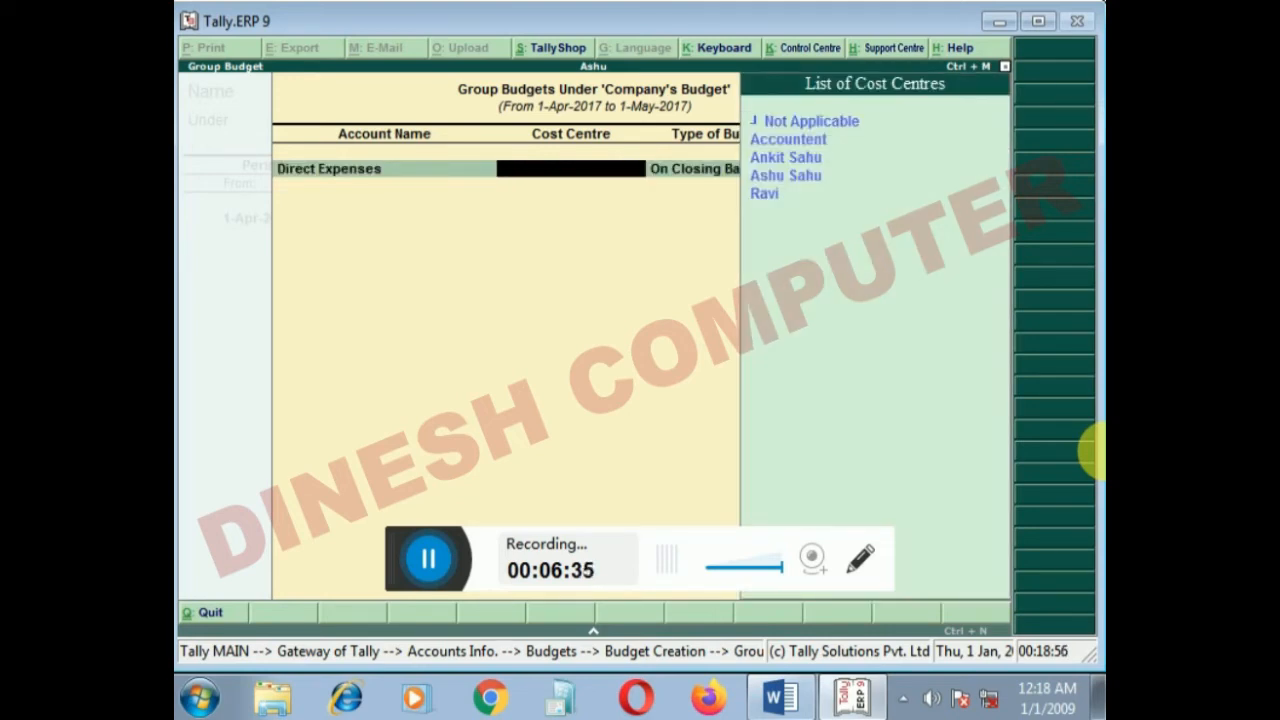
{"action": "key", "text": "Down"}
{"action": "key", "text": "Down"}
{"action": "key", "text": "Up"}
{"action": "key", "text": "Up"}
{"action": "key", "text": "Down"}
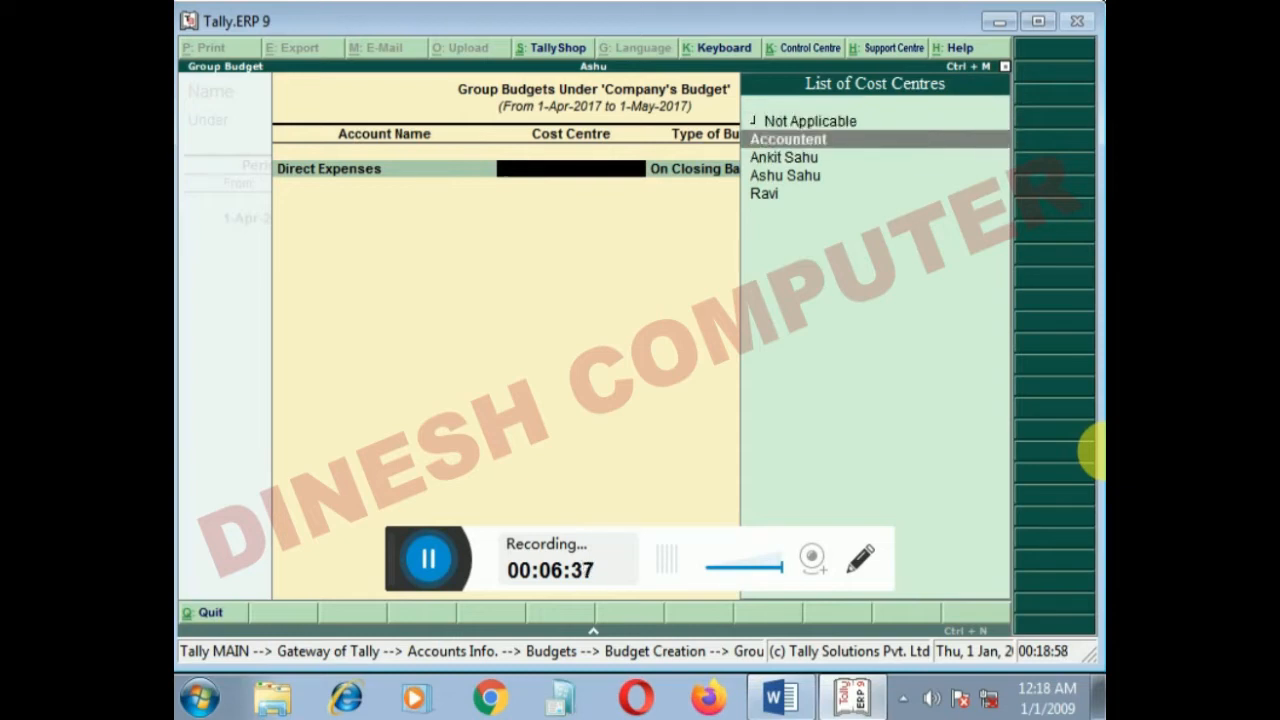
{"action": "key", "text": "Down"}
{"action": "key", "text": "Down"}
{"action": "key", "text": "Down"}
{"action": "key", "text": "Return"}
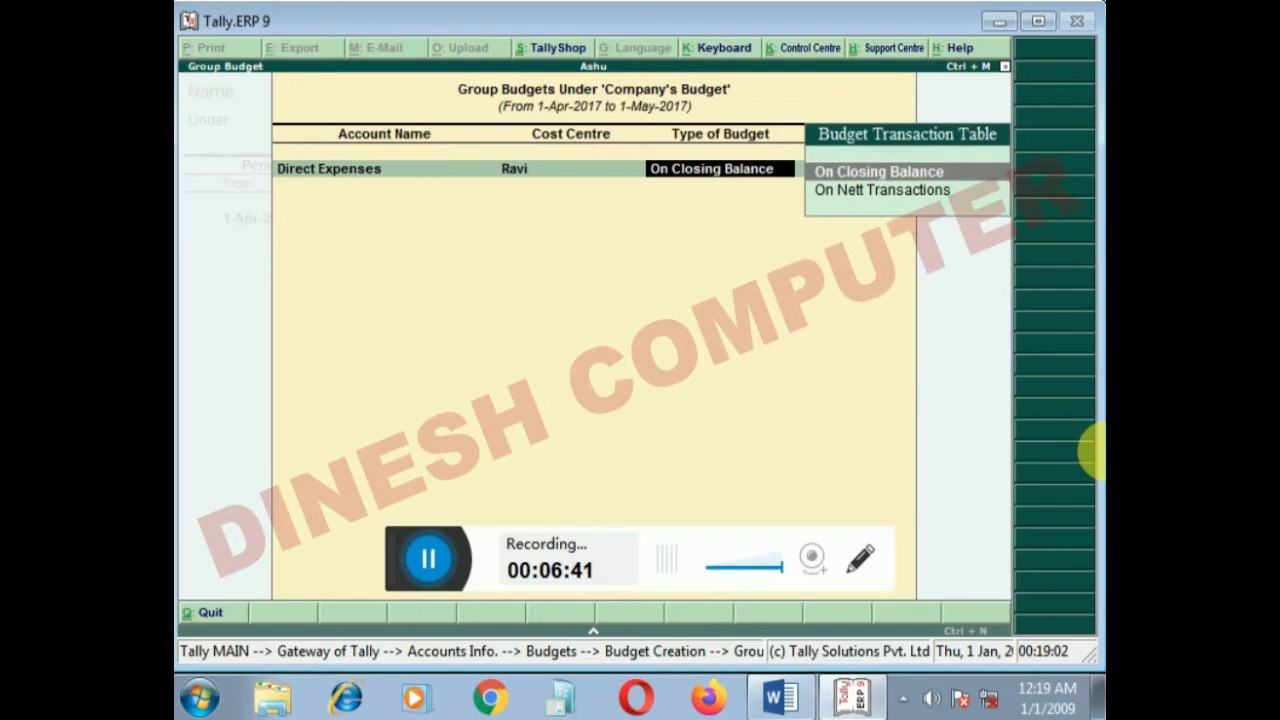
{"action": "key", "text": "BackSpace"}
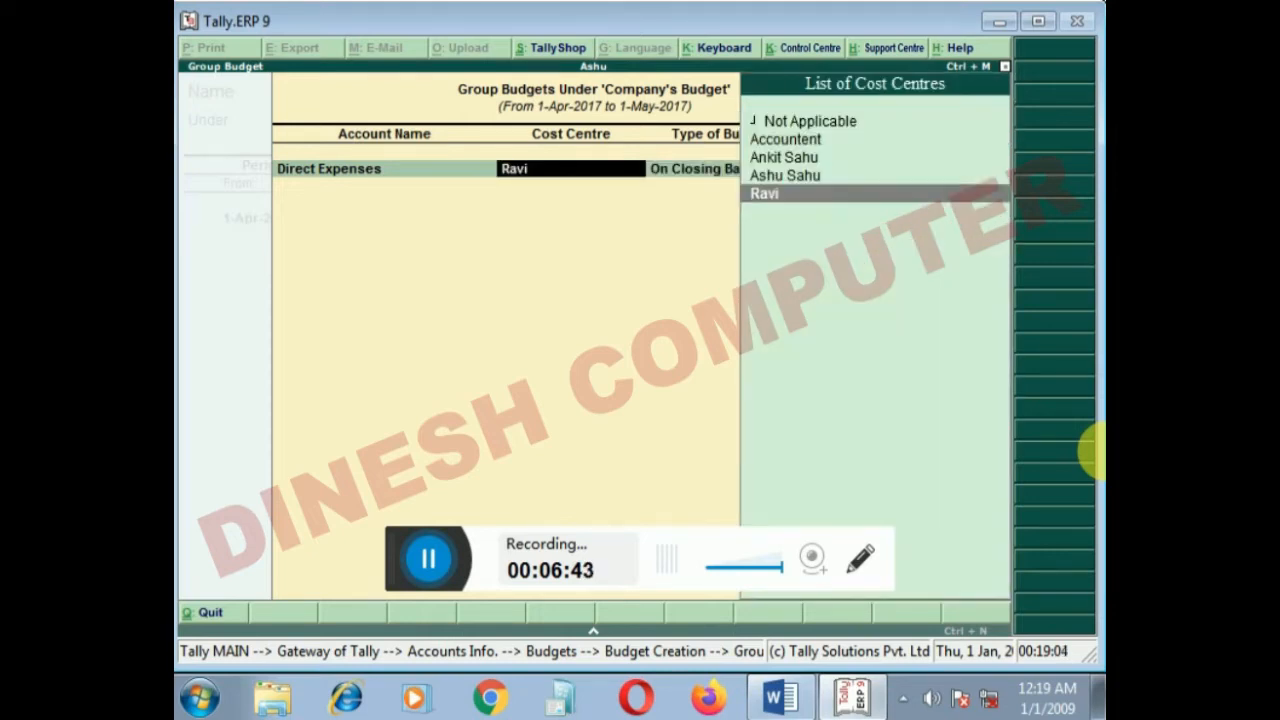
Create a cost centre named Bhopal under Primary and assign it to the Direct Expenses budget row.
{"action": "key", "text": "alt+c"}
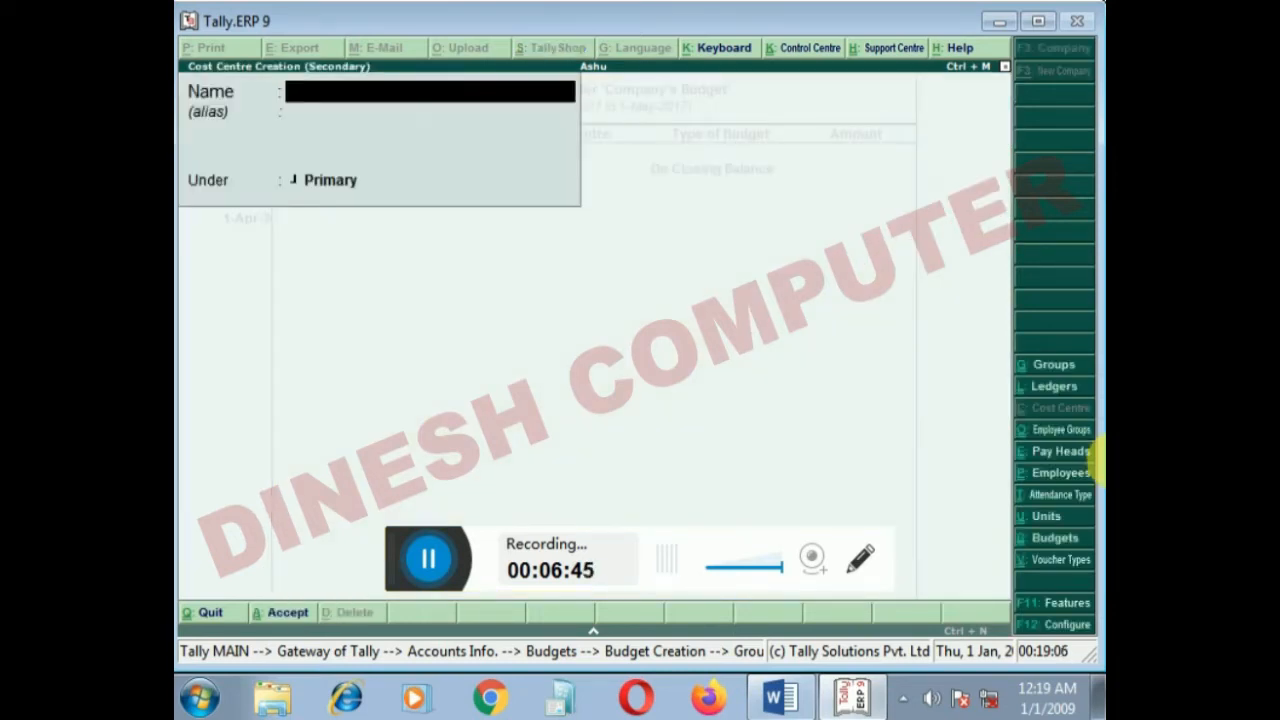
{"action": "type", "text": "Bhopal"}
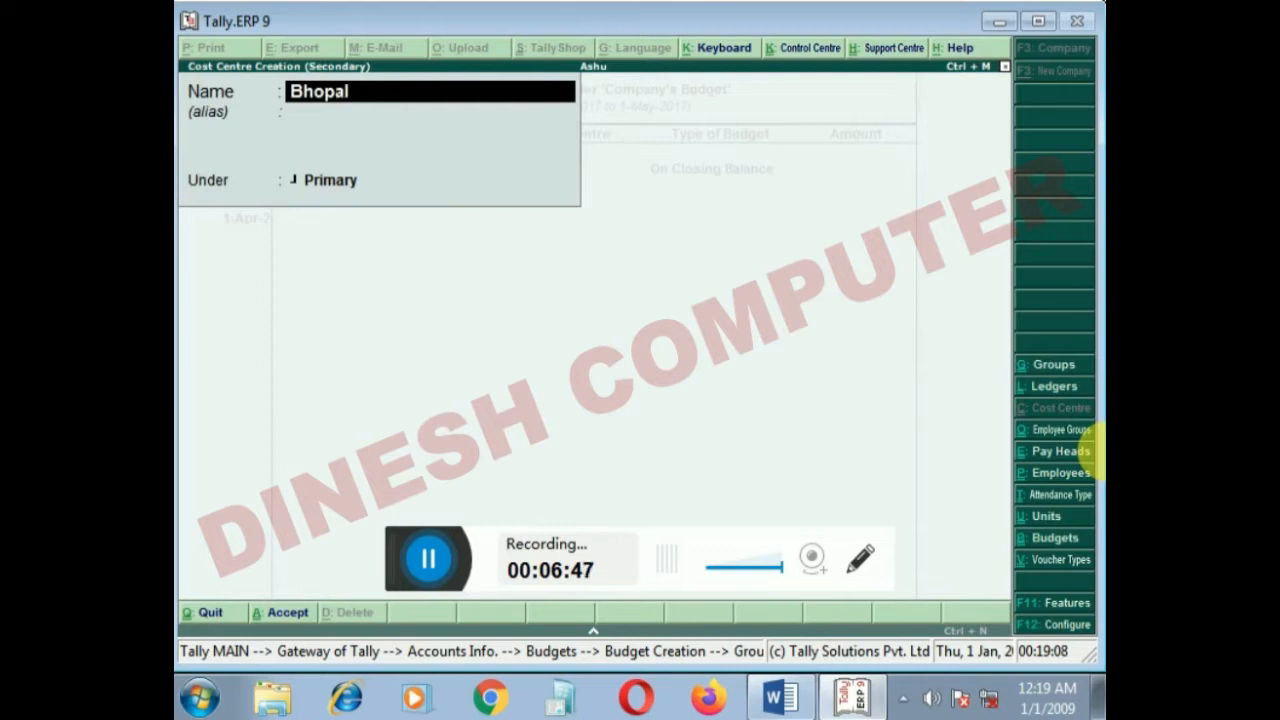
{"action": "key", "text": "Return"}
{"action": "key", "text": "Return"}
{"action": "key", "text": "Return"}
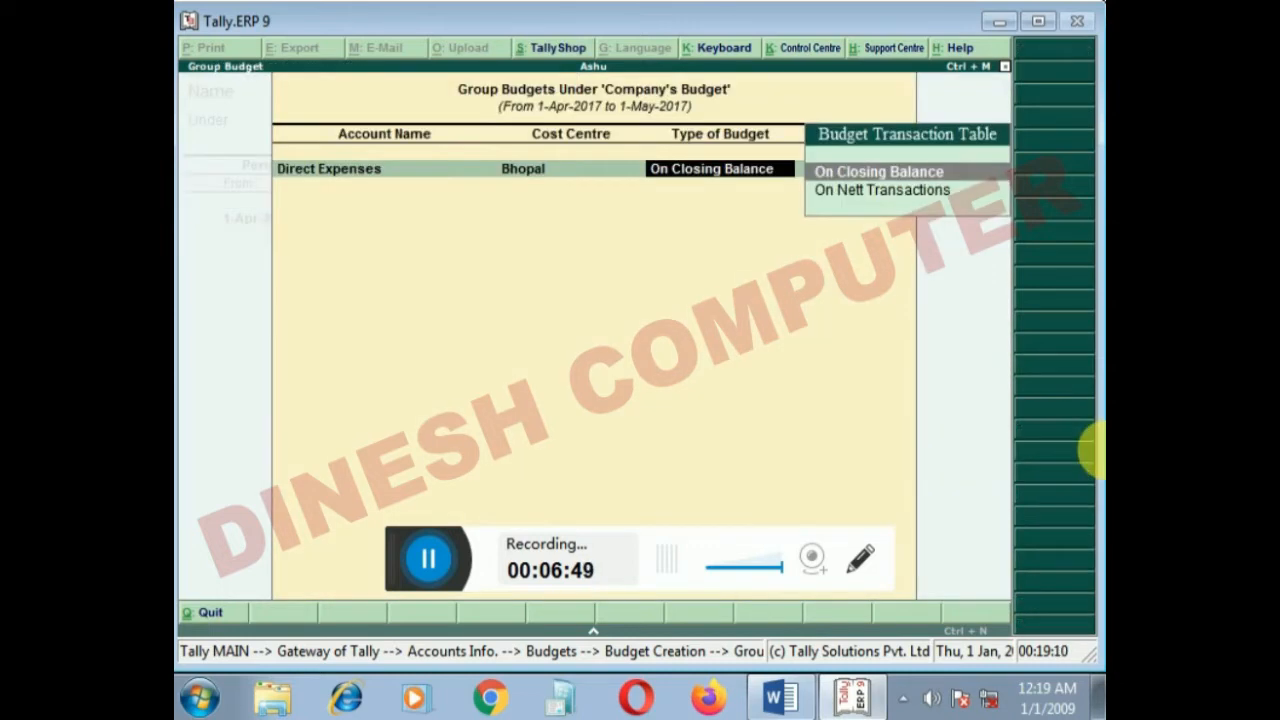
Set the Direct Expenses budget to On Closing Balance with an amount of 40,000.
{"action": "key", "text": "Return"}
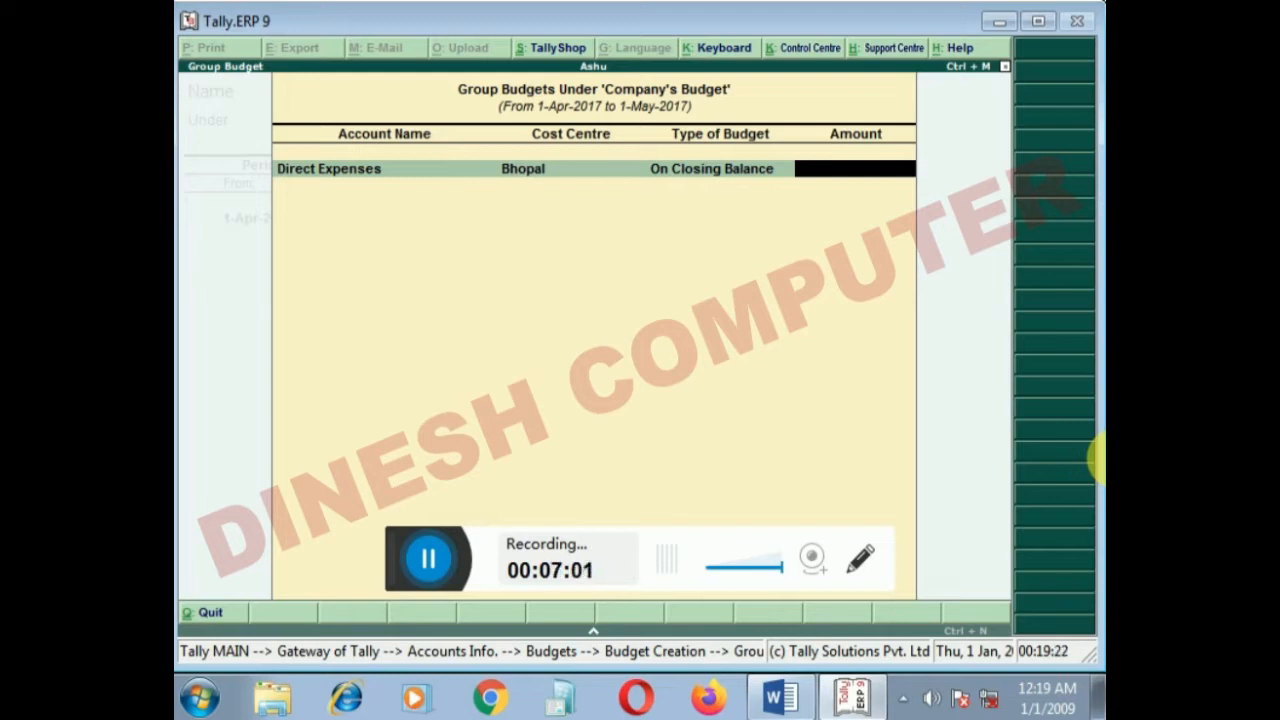
{"action": "type", "text": "40,00"}
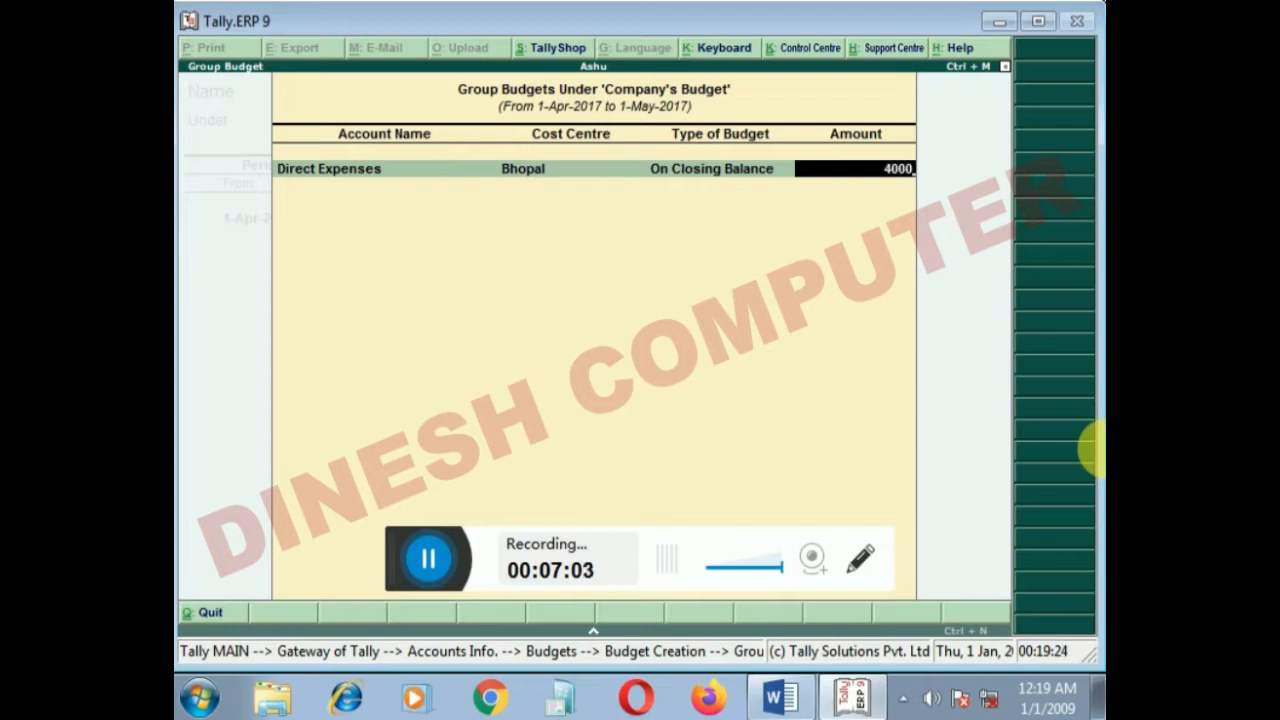
{"action": "type", "text": "0"}
{"action": "key", "text": "Return"}
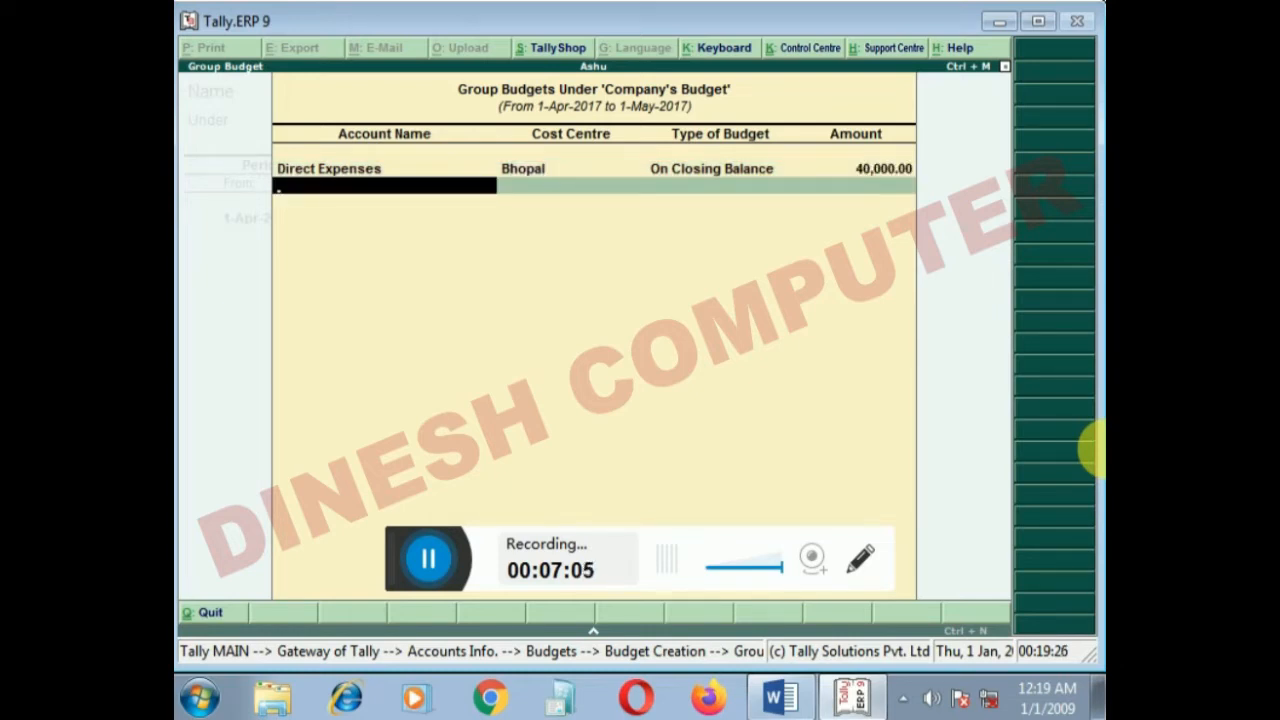
Add an Indirect Expenses row to the group budget for cost centre Bhopal, On Closing Balance, with an amount of 25,000.
{"action": "type", "text": "Ind"}
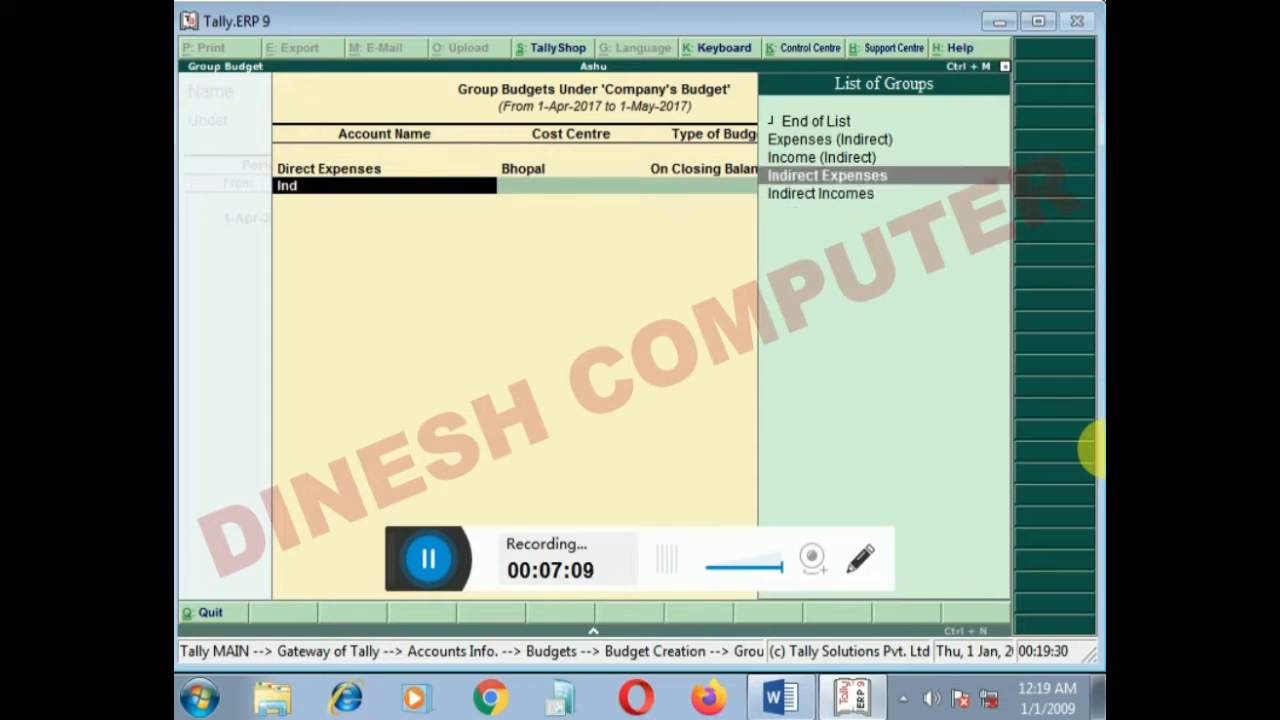
{"action": "key", "text": "Return"}
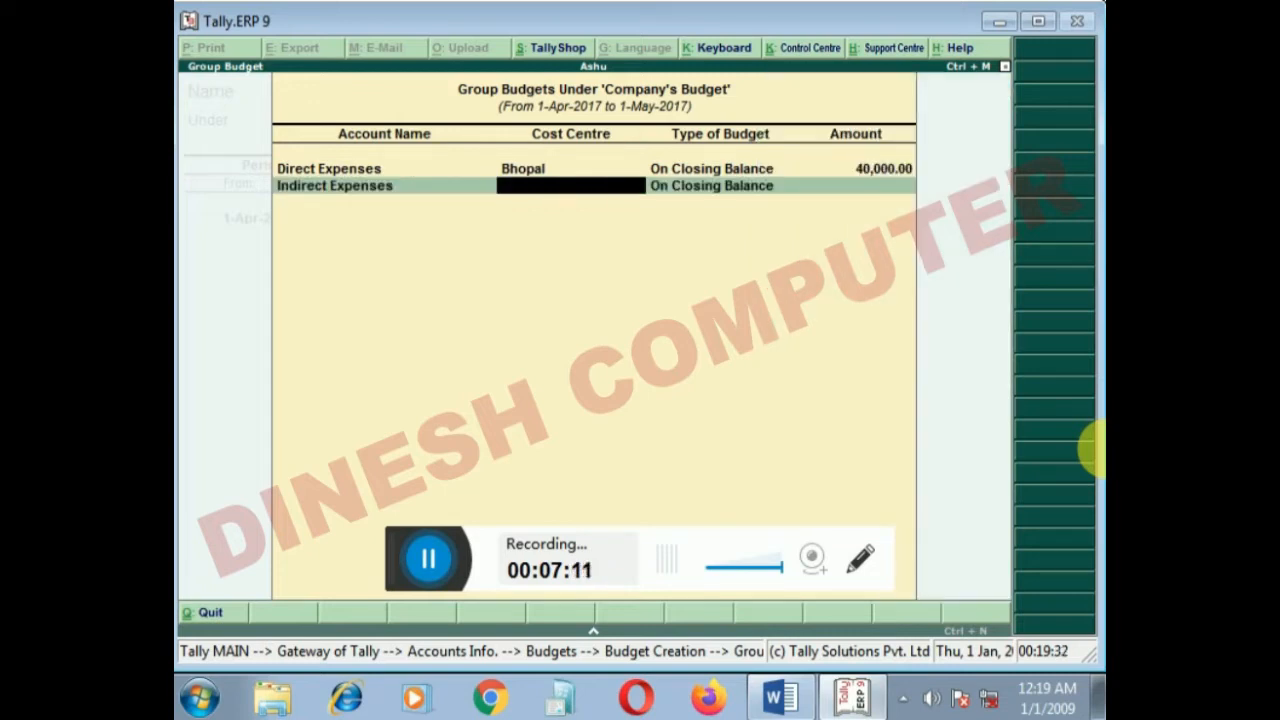
{"action": "type", "text": "Bh"}
{"action": "key", "text": "Return"}
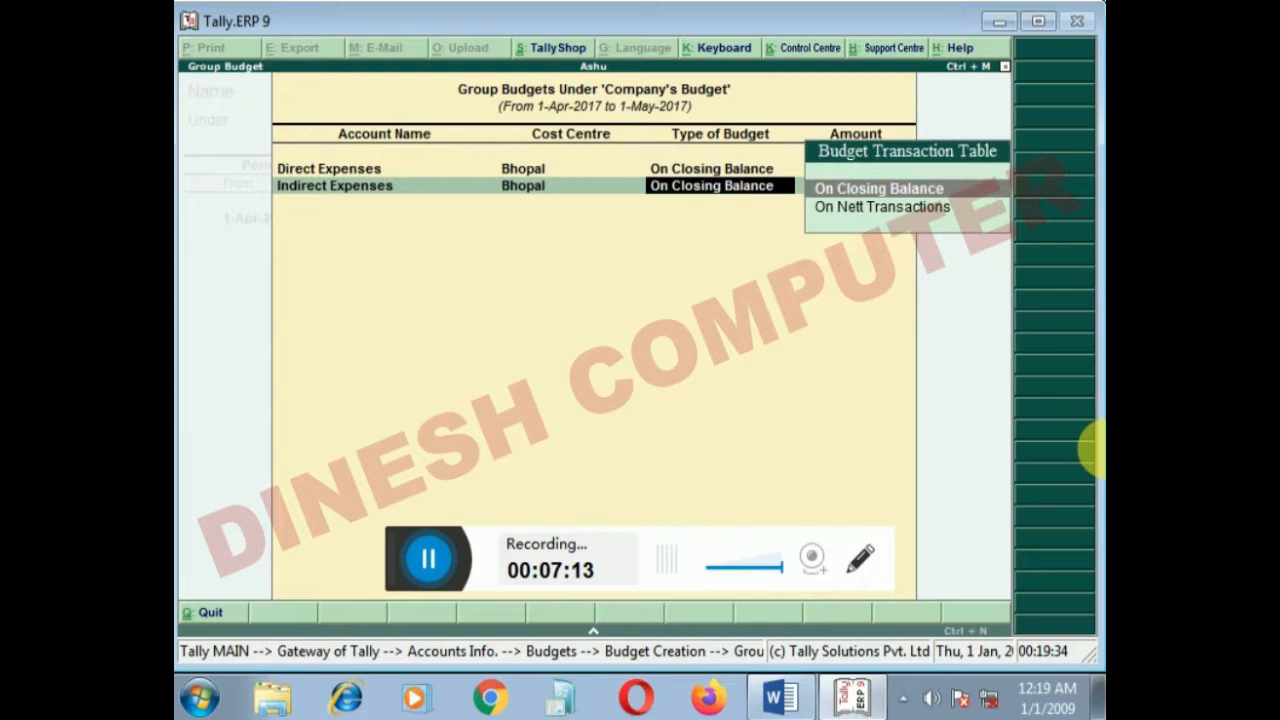
{"action": "key", "text": "Return"}
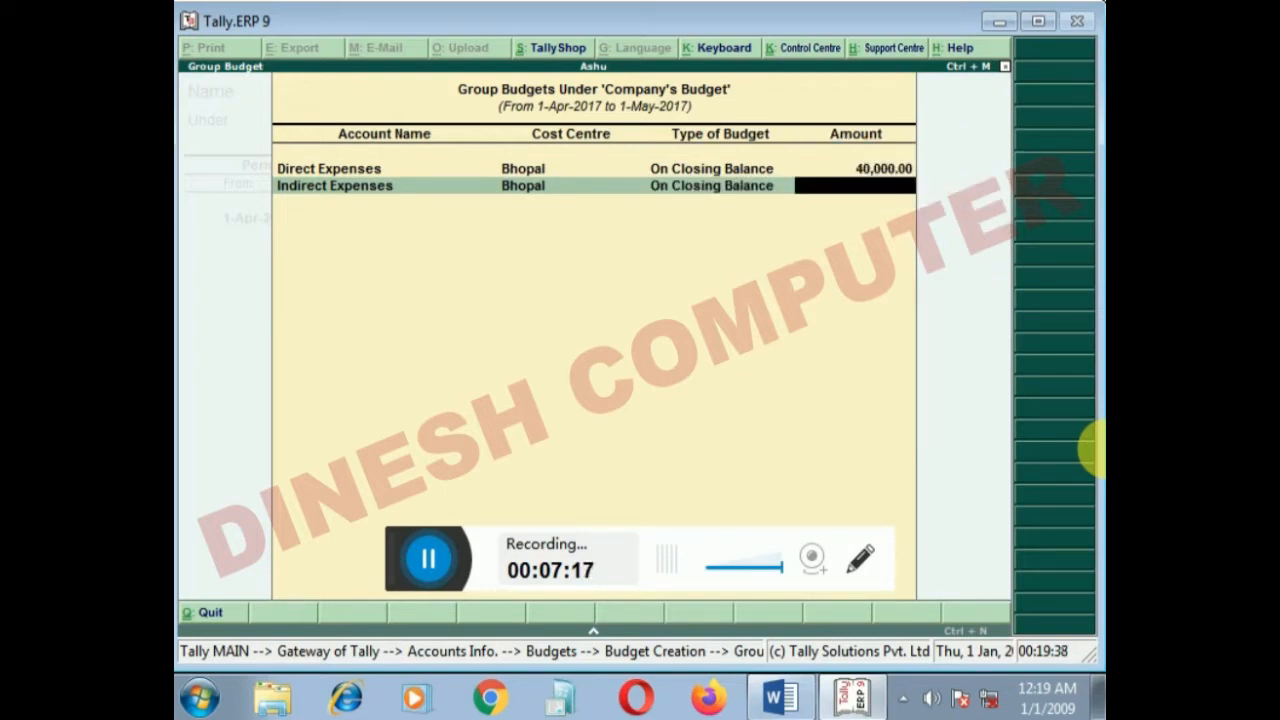
{"action": "type", "text": "5000"}
{"action": "key", "text": "Return"}
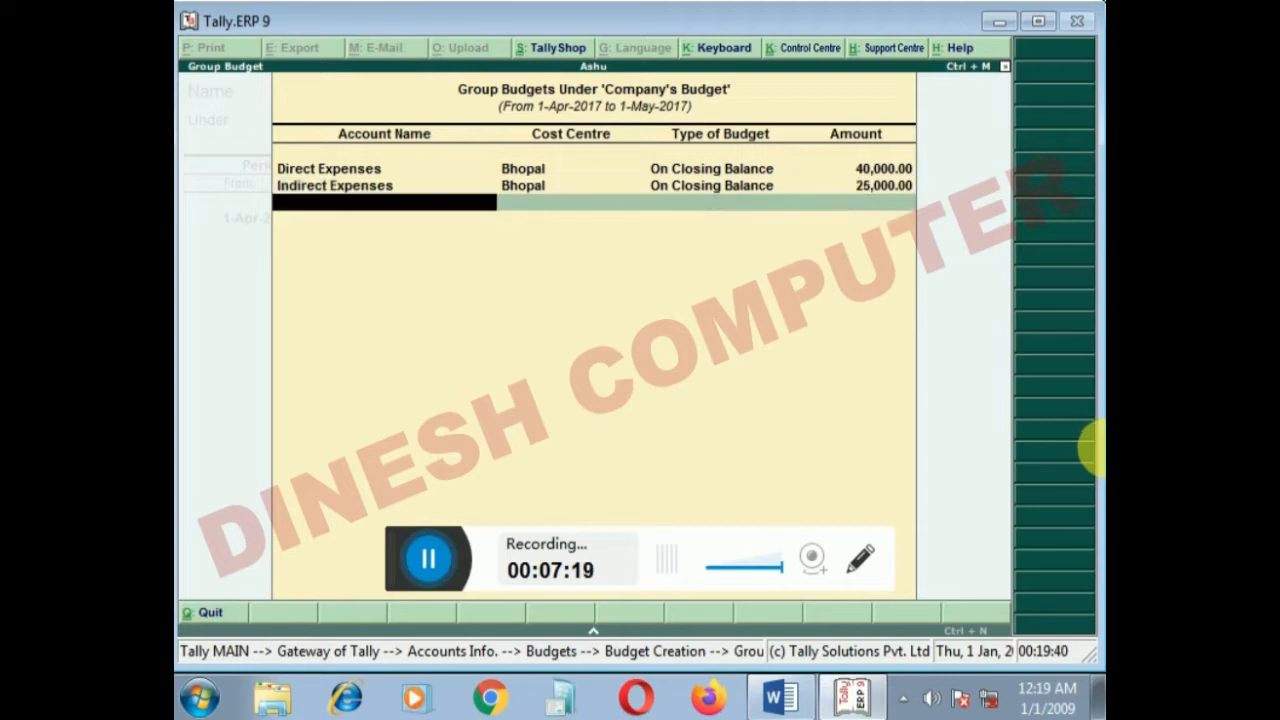
Finish the group budget list and save Company's Budget with Ledgers and Cost Centres left at No, returning to the Gateway of Tally.
{"action": "key", "text": "Return"}
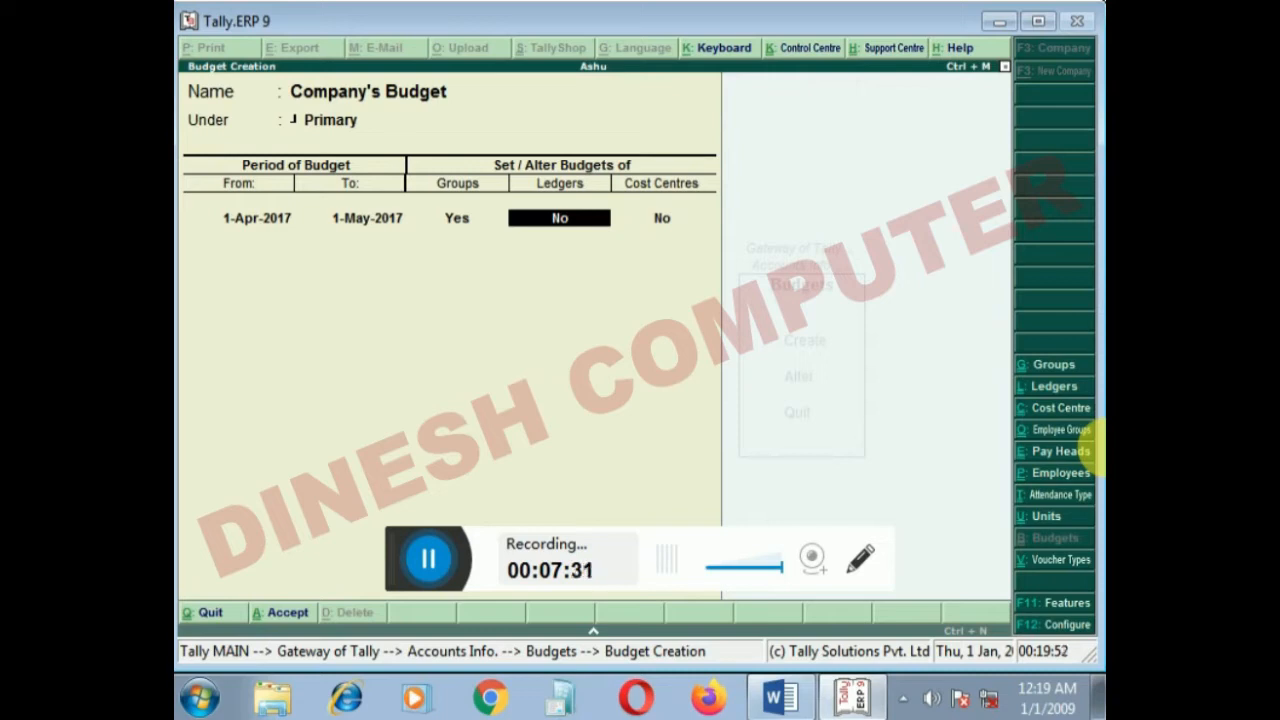
{"action": "key", "text": "Return"}
{"action": "key", "text": "Return"}
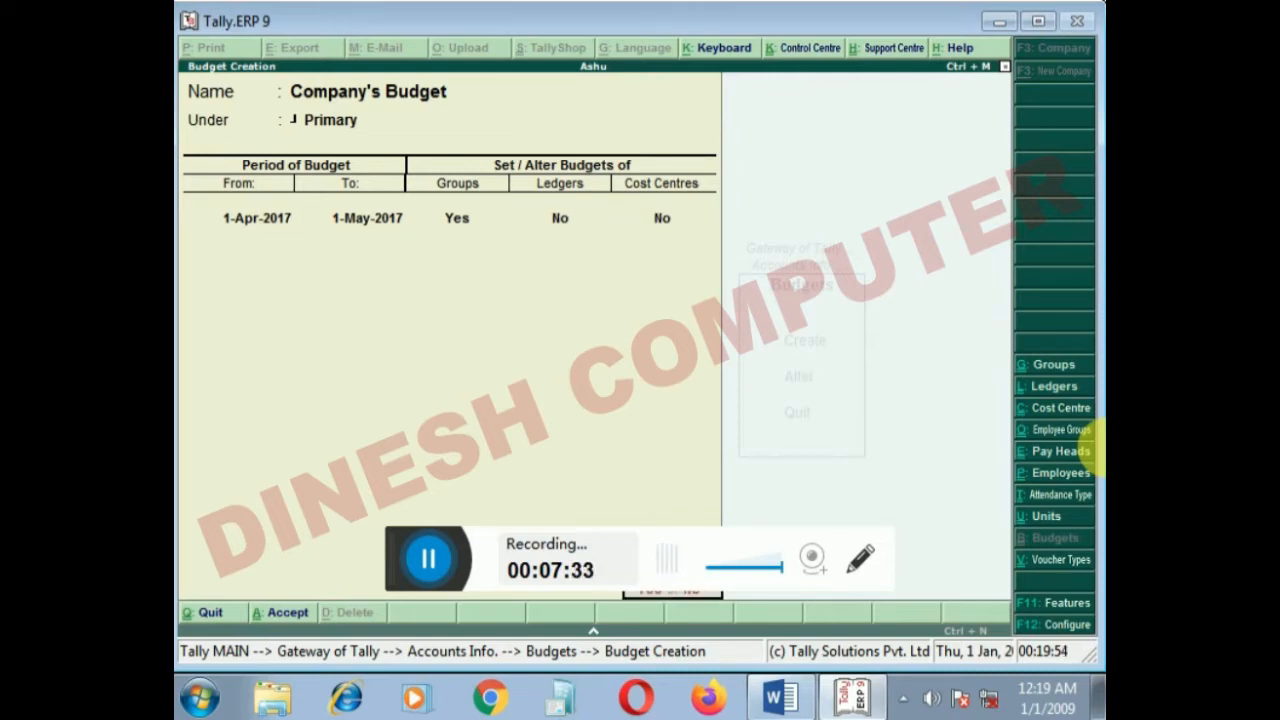
{"action": "key", "text": "Return"}
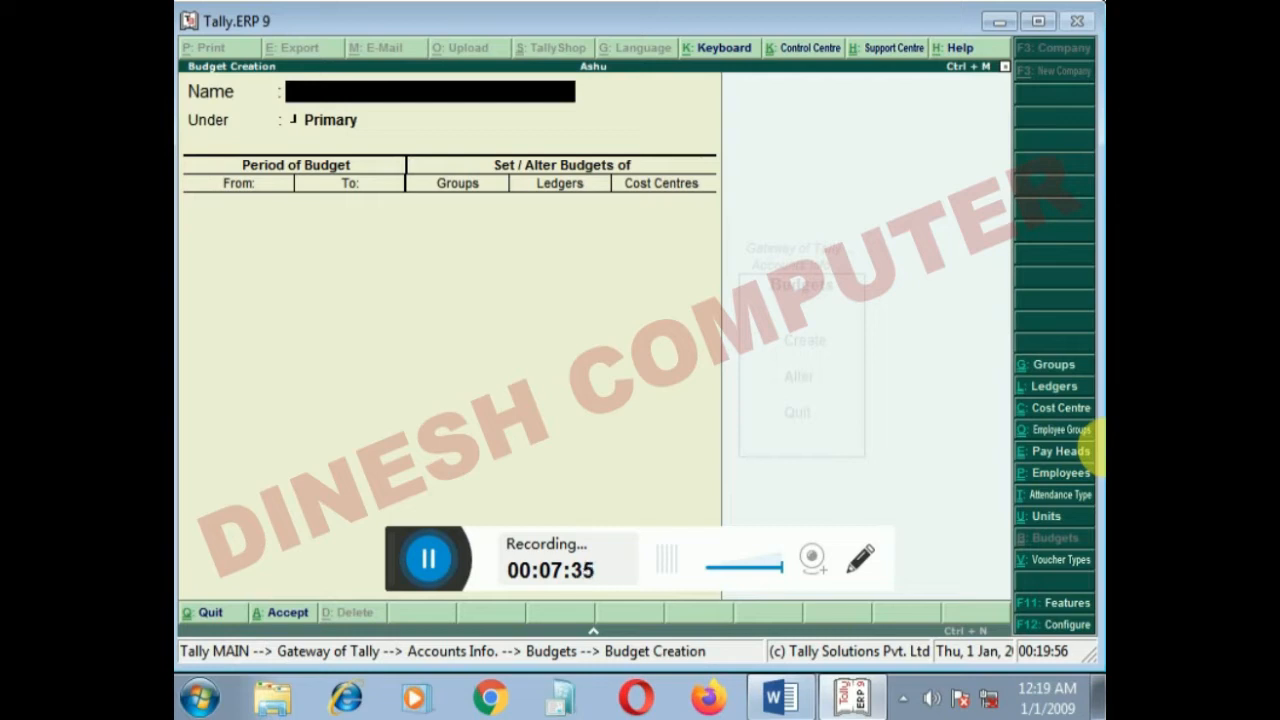
{"action": "key", "text": "Escape"}
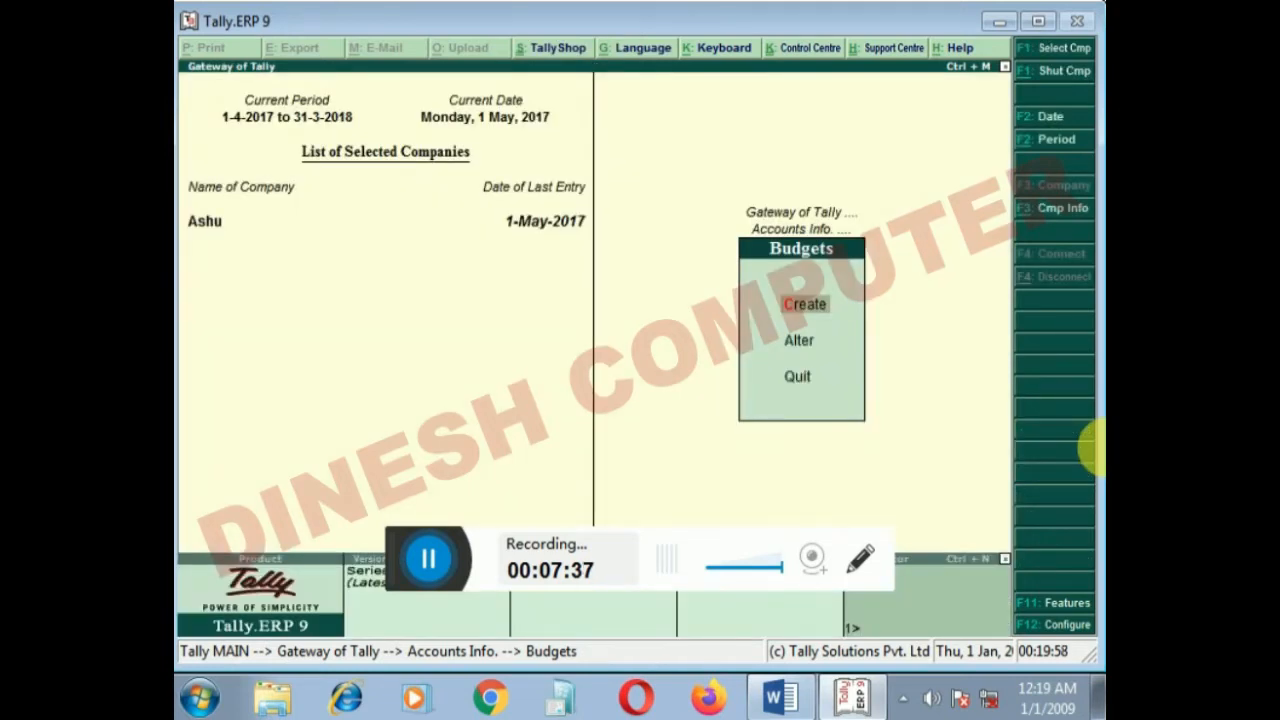
{"action": "key", "text": "Escape"}
{"action": "key", "text": "Escape"}
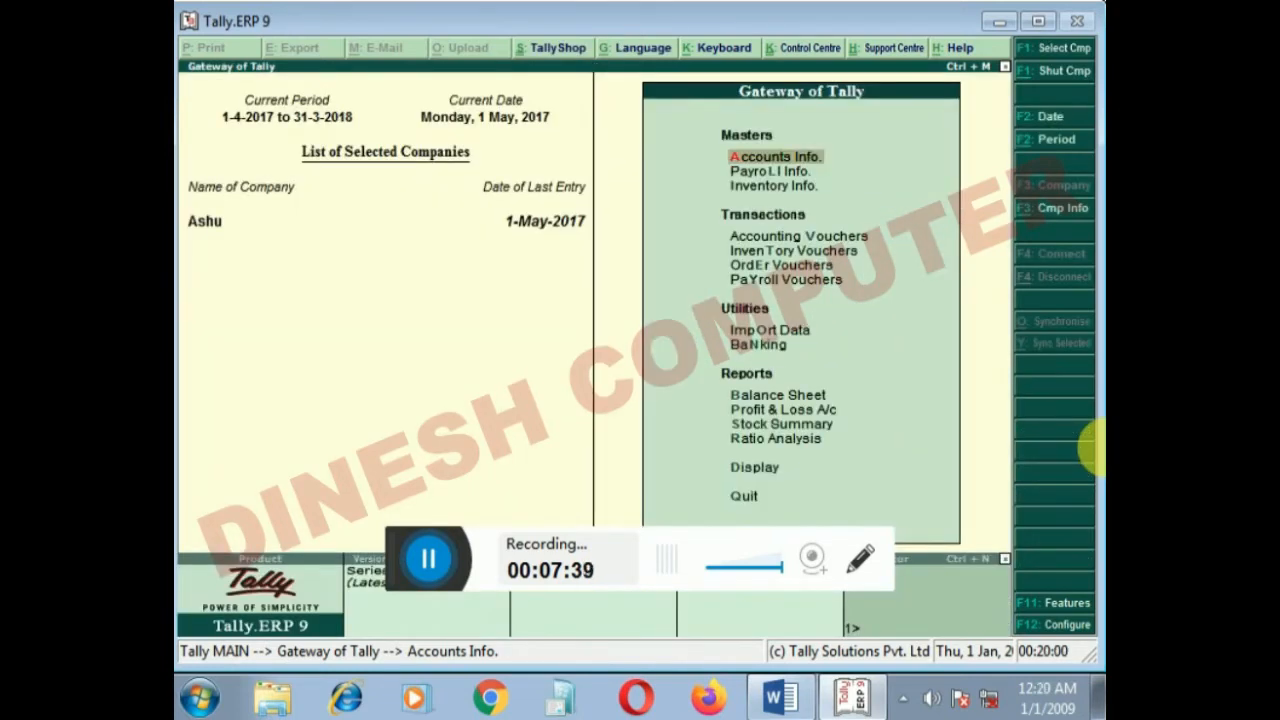
{"action": "key", "text": "Down"}
{"action": "key", "text": "Down"}
{"action": "key", "text": "Down"}
{"action": "key", "text": "Return"}
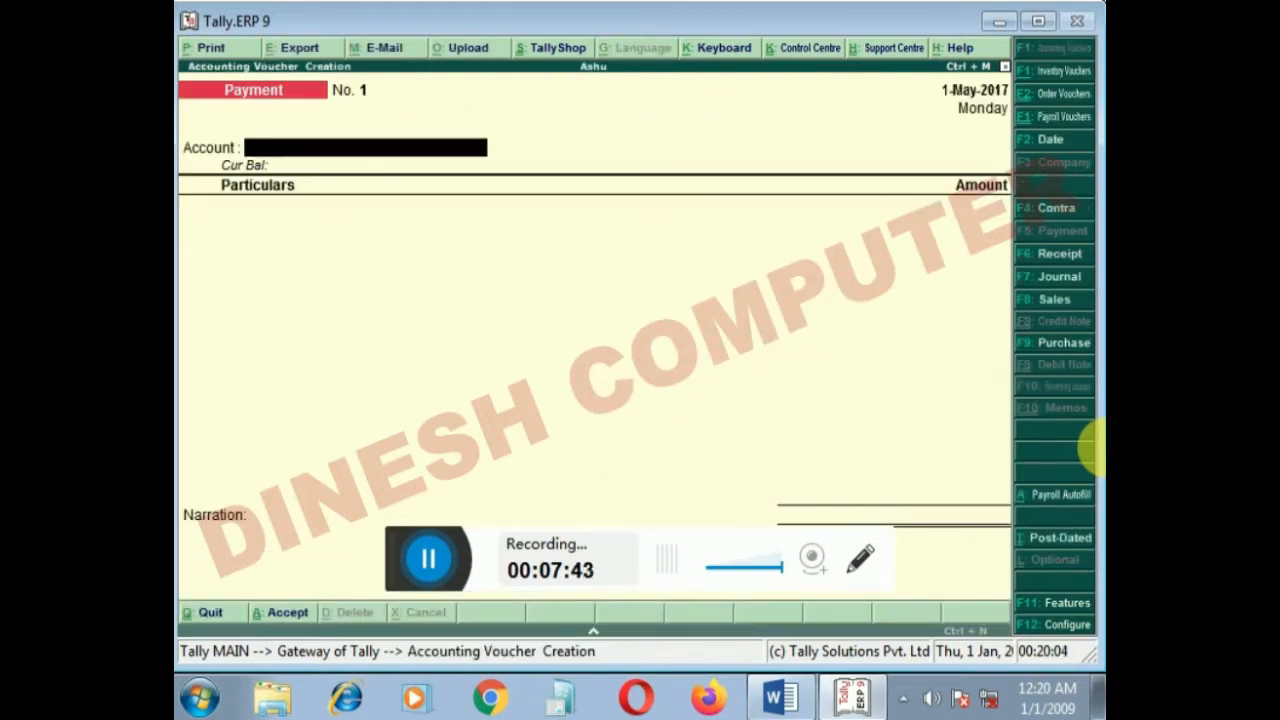
{"action": "key", "text": "Escape"}
{"action": "key", "text": "y"}
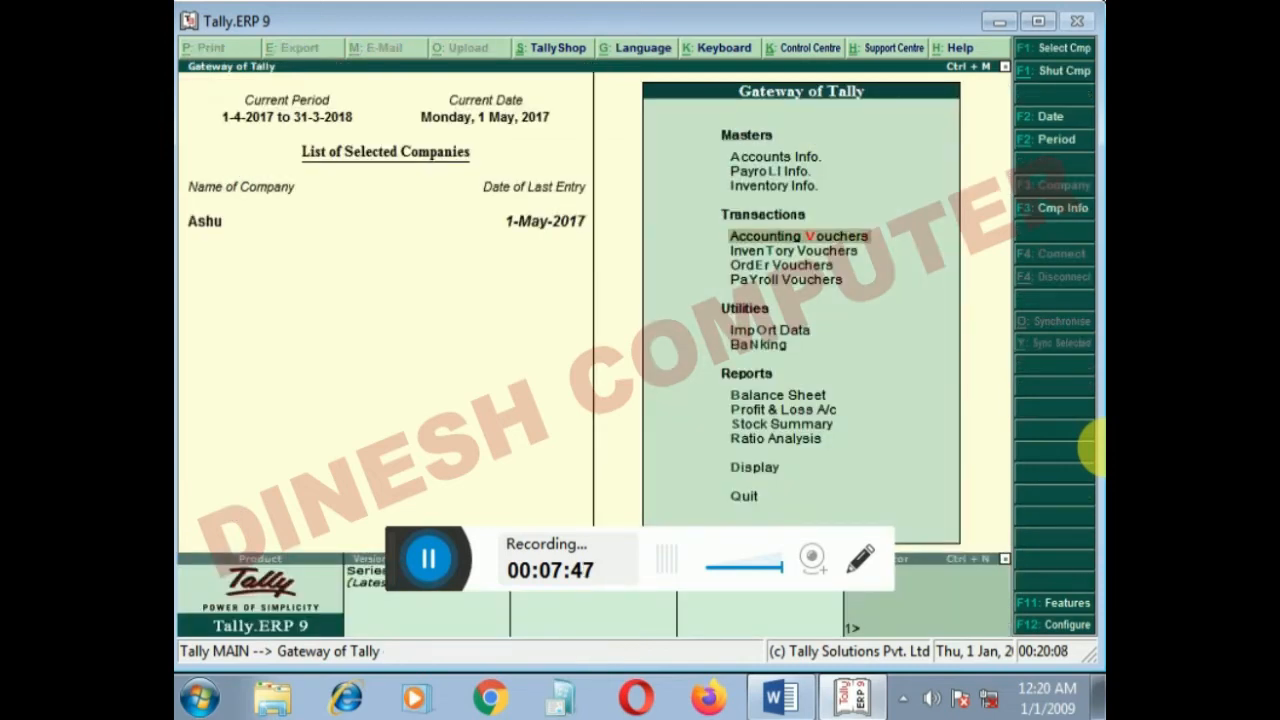
Open the existing Company's Budget for alteration from the Accounts Info. budgets.
{"action": "key", "text": "Up"}
{"action": "key", "text": "Up"}
{"action": "key", "text": "Up"}
{"action": "key", "text": "Down"}
{"action": "key", "text": "Up"}
{"action": "key", "text": "Return"}
{"action": "key", "text": "Down"}
{"action": "key", "text": "Down"}
{"action": "key", "text": "Down"}
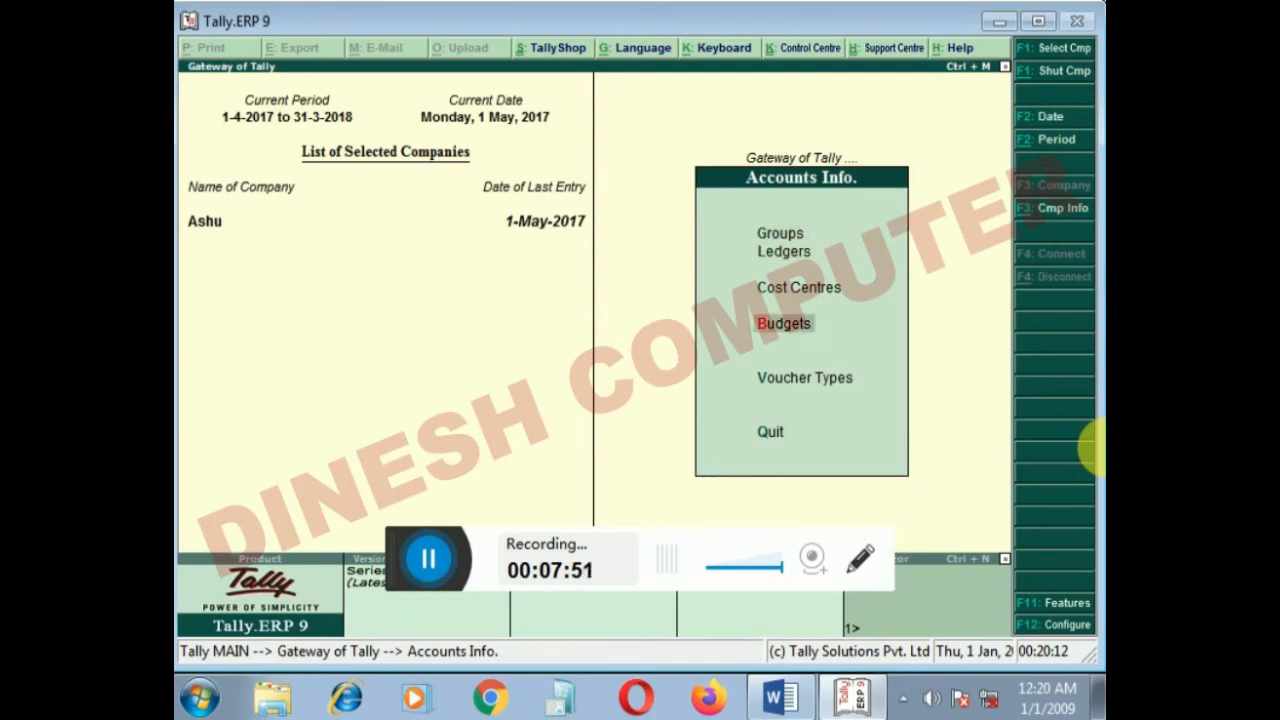
{"action": "key", "text": "Return"}
{"action": "key", "text": "Down"}
{"action": "key", "text": "Return"}
{"action": "key", "text": "Return"}
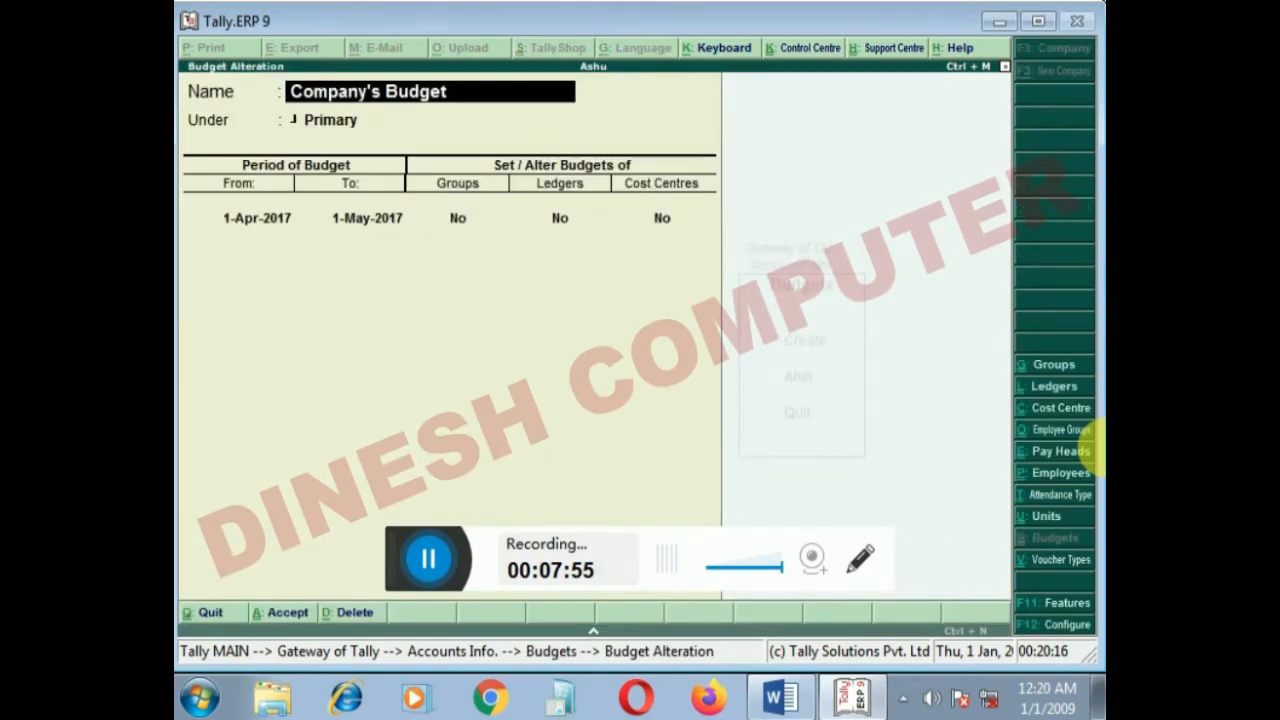
Enable alteration of the group budgets and set the Direct Expenses amount to 35,000.
{"action": "key", "text": "Return"}
{"action": "key", "text": "Return"}
{"action": "key", "text": "Return"}
{"action": "key", "text": "Return"}
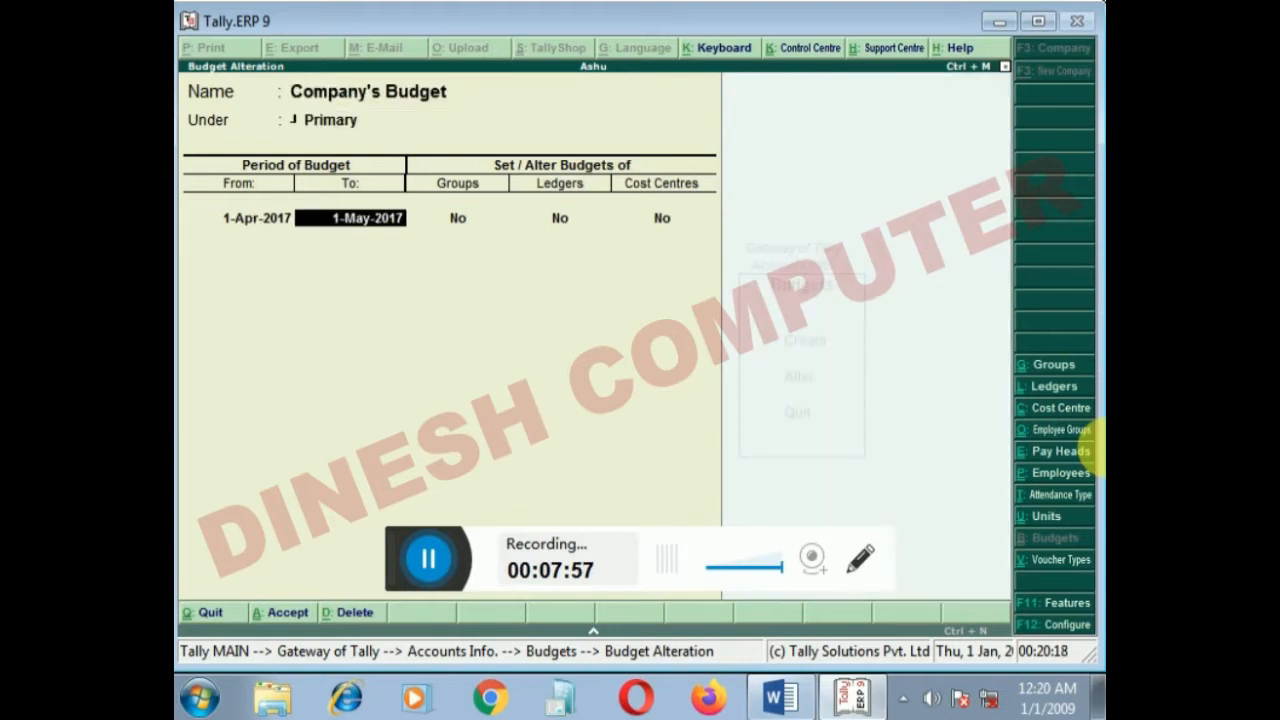
{"action": "key", "text": "Return"}
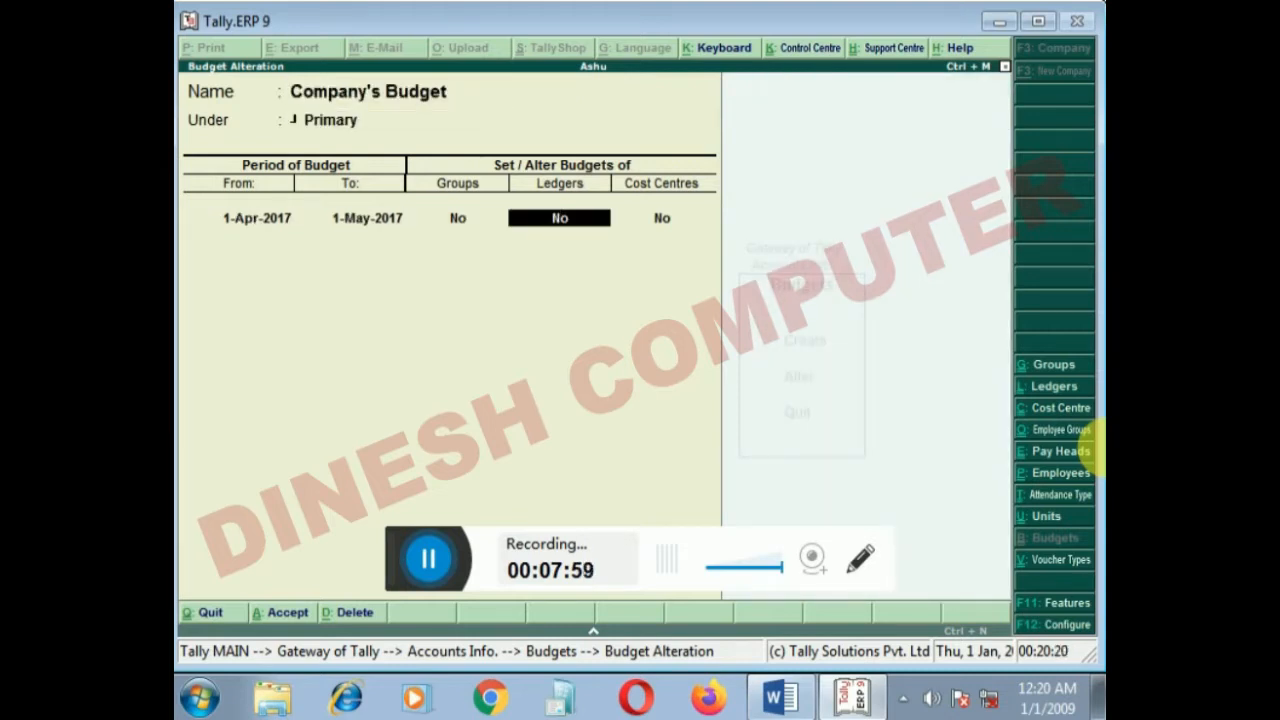
{"action": "key", "text": "BackSpace"}
{"action": "key", "text": "y"}
{"action": "key", "text": "Return"}
{"action": "key", "text": "Return"}
{"action": "key", "text": "Return"}
{"action": "key", "text": "Return"}
{"action": "type", "text": "35,000"}
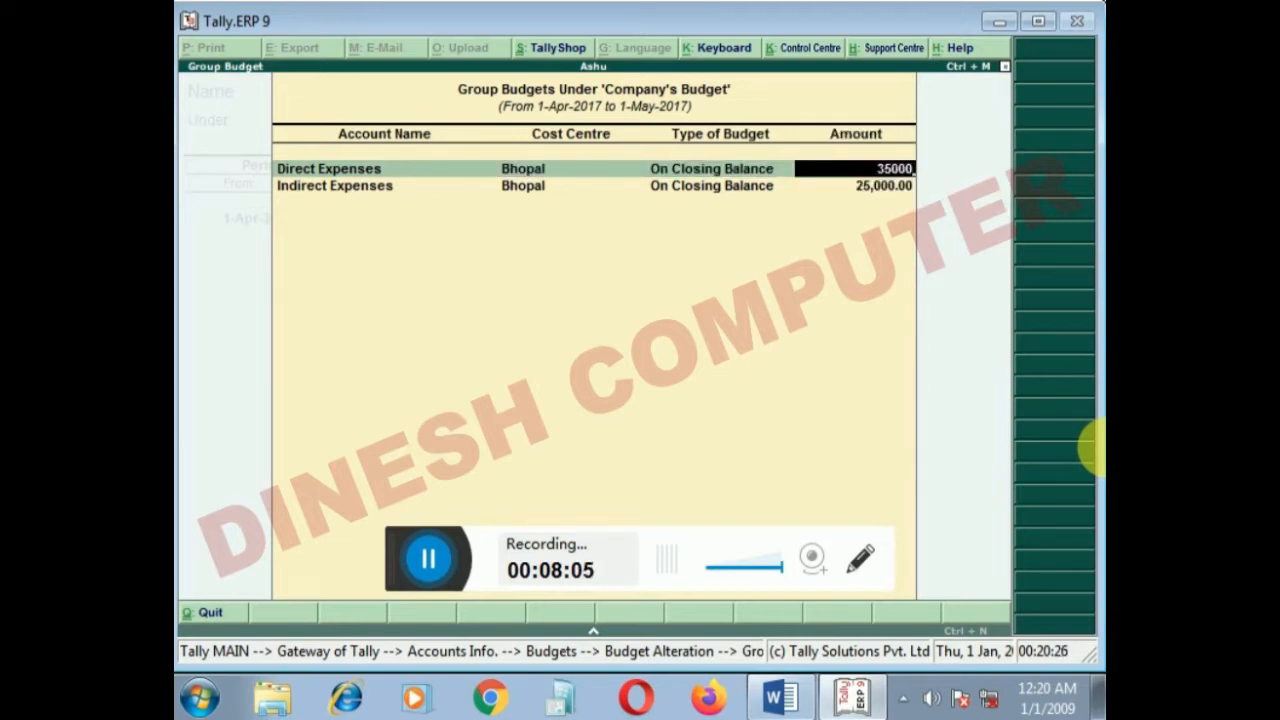
Keep the remaining Indirect Expenses budget entries and save the altered Company's Budget.
{"action": "key", "text": "Return"}
{"action": "key", "text": "Return"}
{"action": "key", "text": "Return"}
{"action": "key", "text": "Return"}
{"action": "key", "text": "Return"}
{"action": "key", "text": "Return"}
{"action": "key", "text": "Return"}
{"action": "key", "text": "Return"}
{"action": "key", "text": "Return"}
{"action": "key", "text": "Return"}
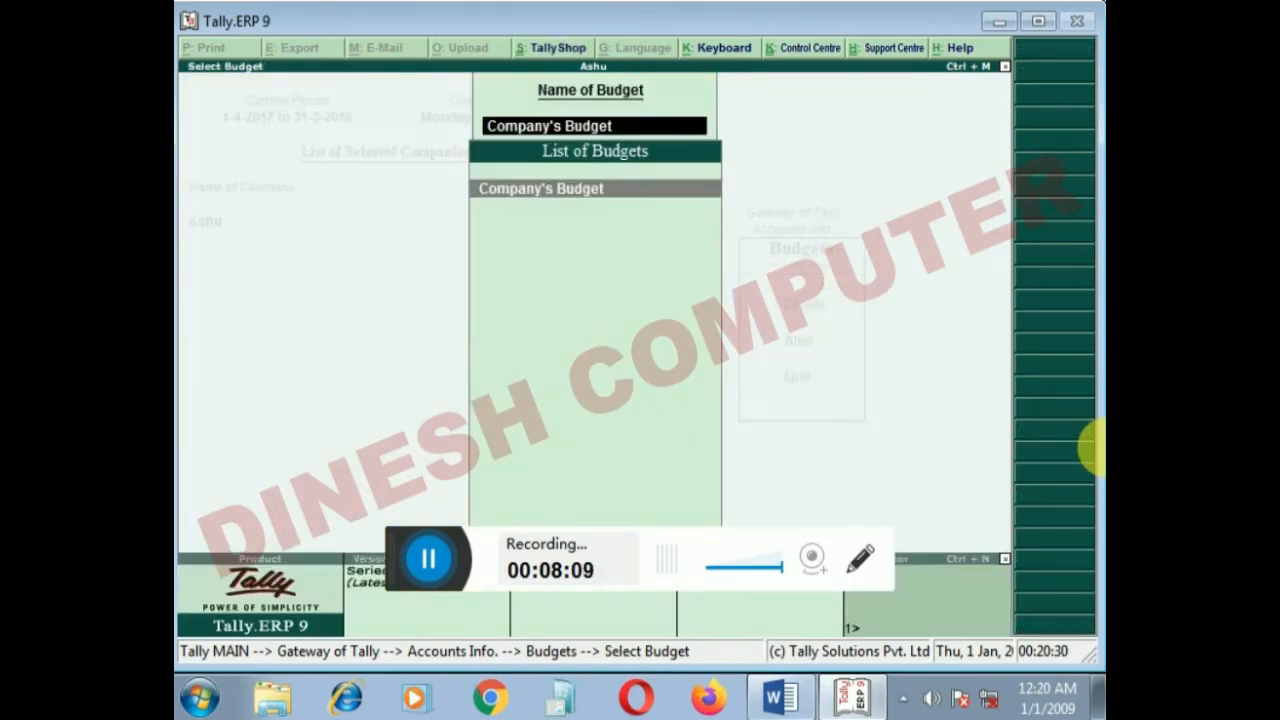
Reopen Company's Budget for alteration and request its deletion, but decline the confirmation.
{"action": "key", "text": "Escape"}
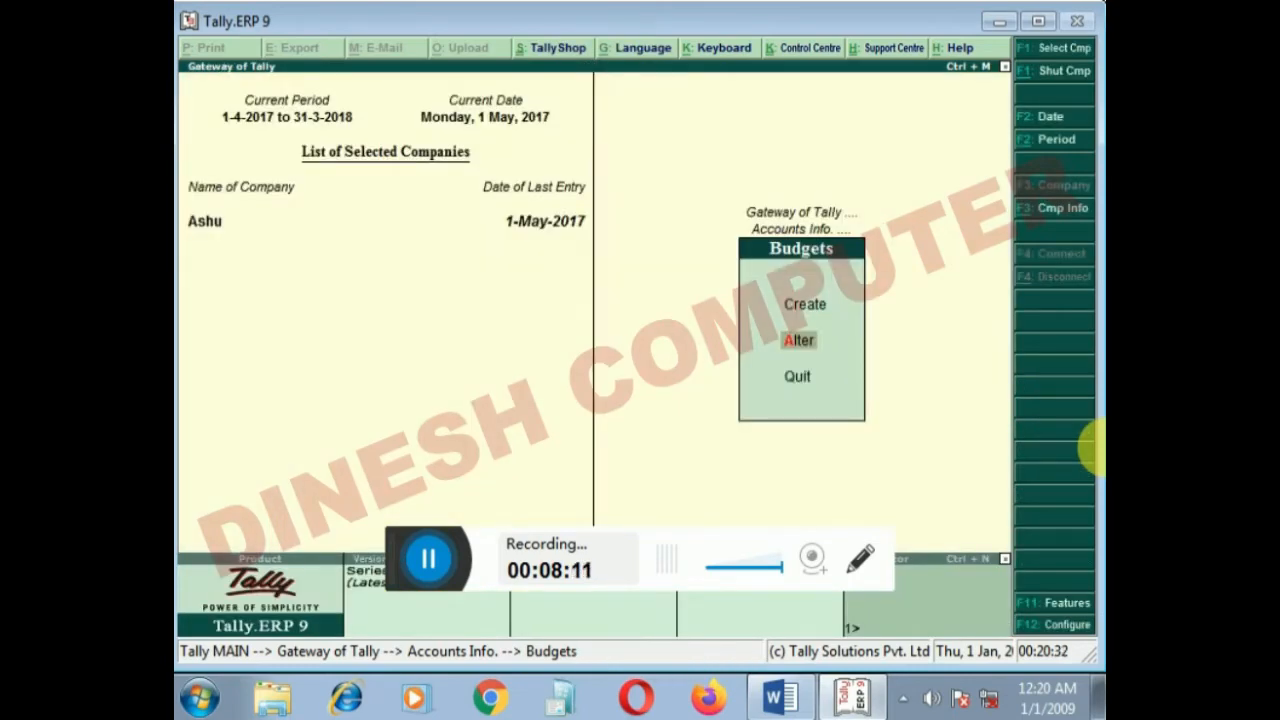
{"action": "key", "text": "Return"}
{"action": "key", "text": "Return"}
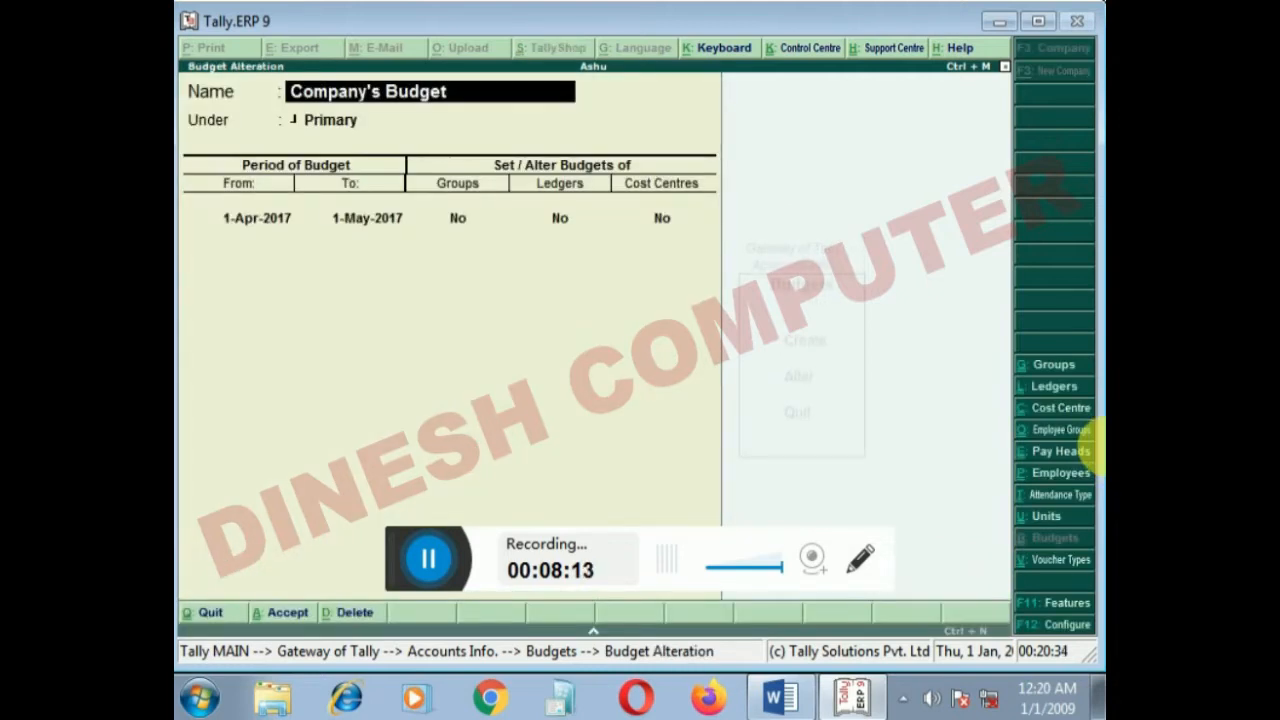
{"action": "key", "text": "alt+d"}
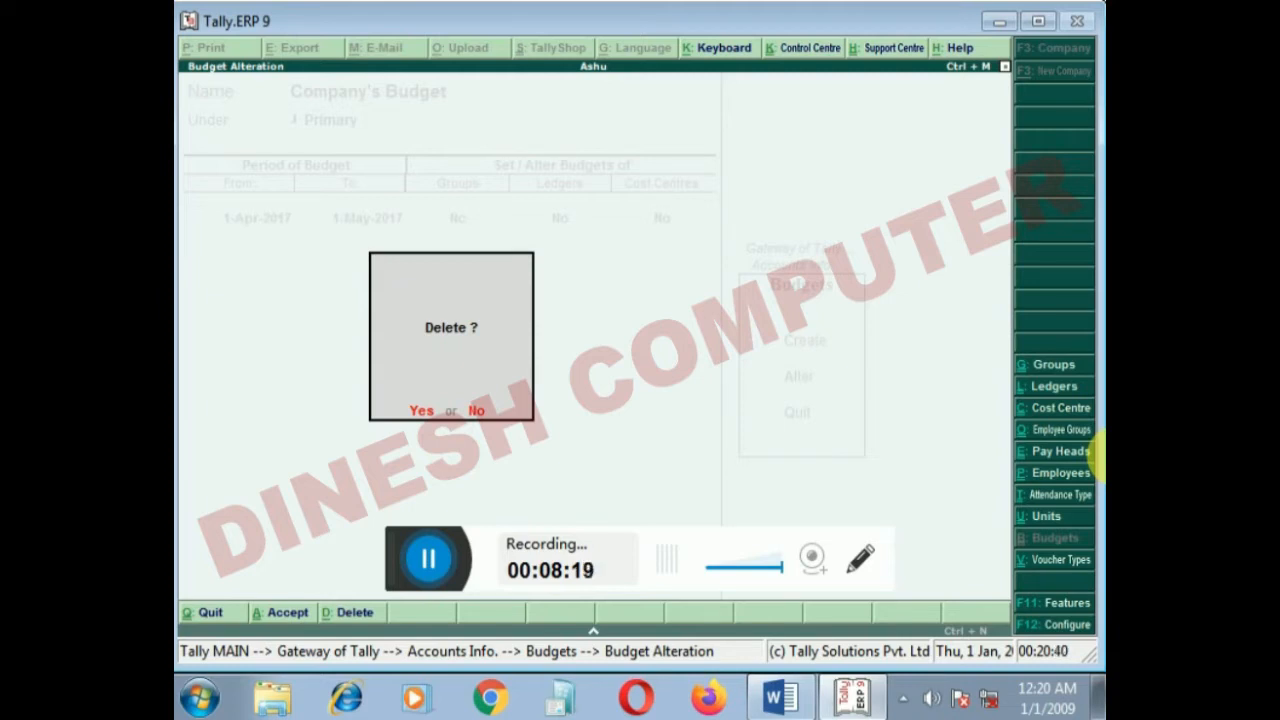
{"action": "key", "text": "n"}
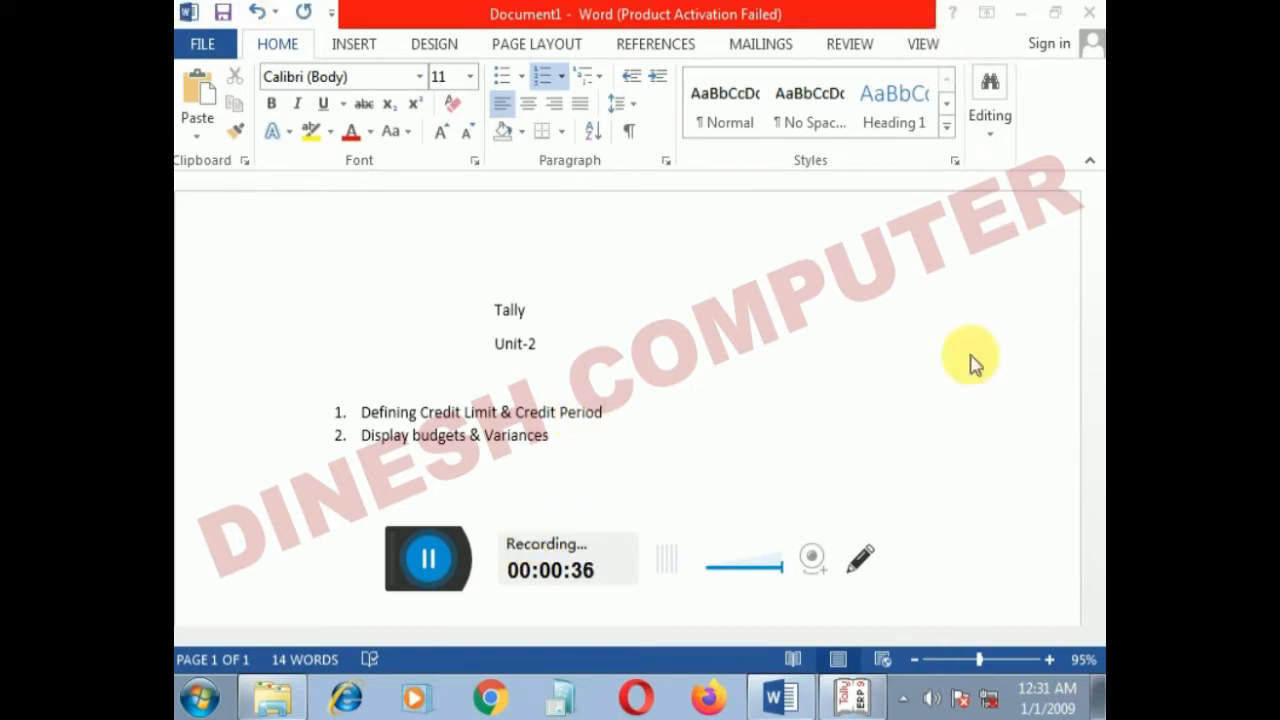
Switch to Tally and check the bill-wise details setting in the company's Accounting Features.
{"action": "left_click", "coordinate": [858, 700]}
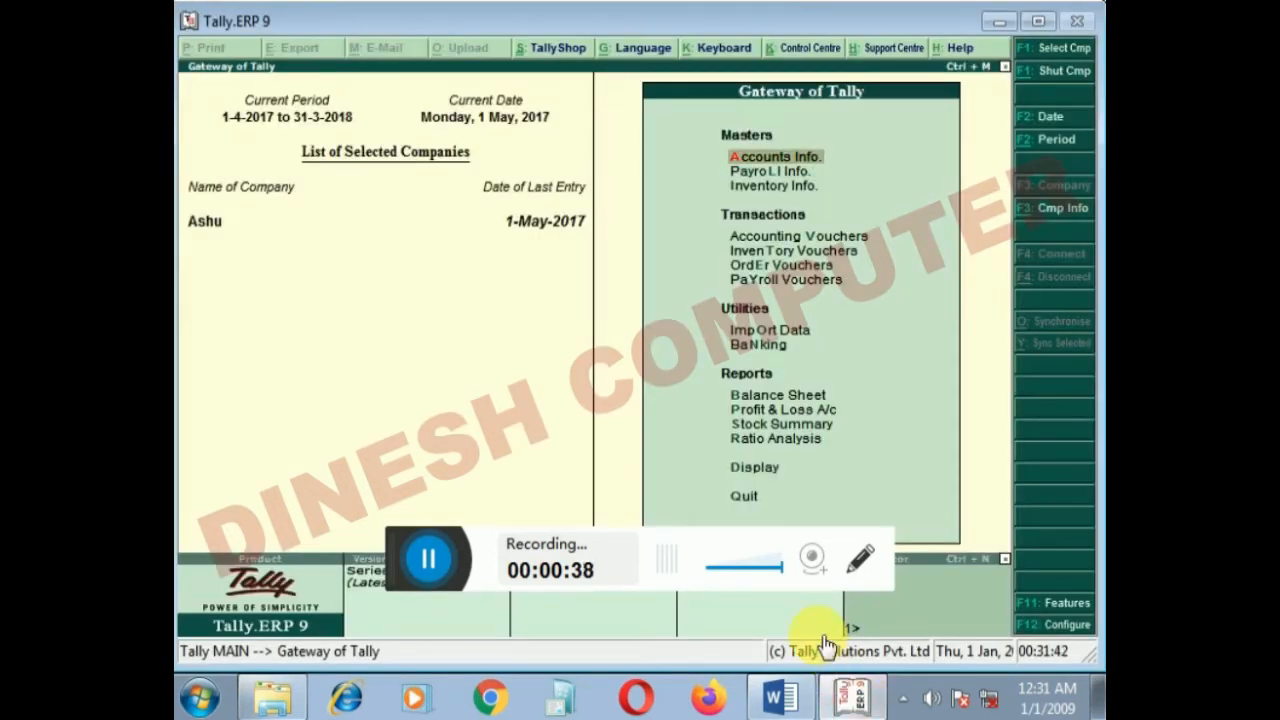
{"action": "key", "text": "F11"}
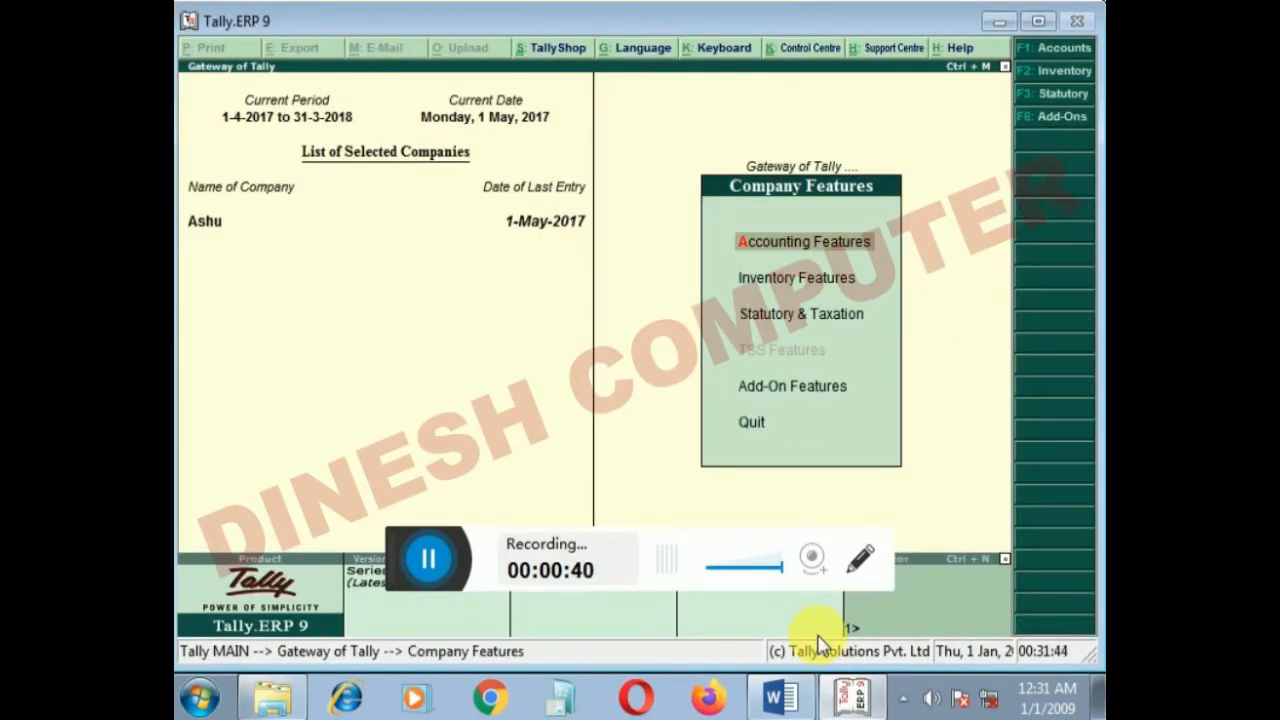
{"action": "key", "text": "Return"}
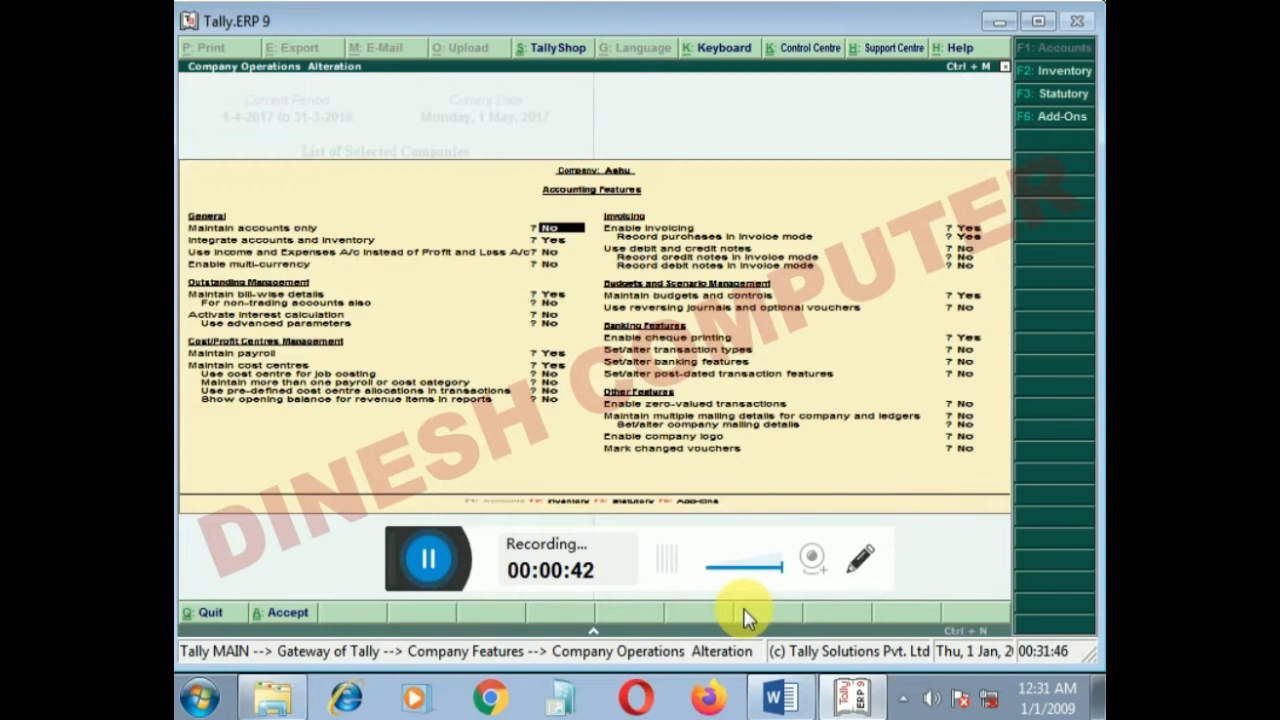
{"action": "key", "text": "Return"}
{"action": "key", "text": "Return"}
{"action": "key", "text": "Return"}
{"action": "key", "text": "Return"}
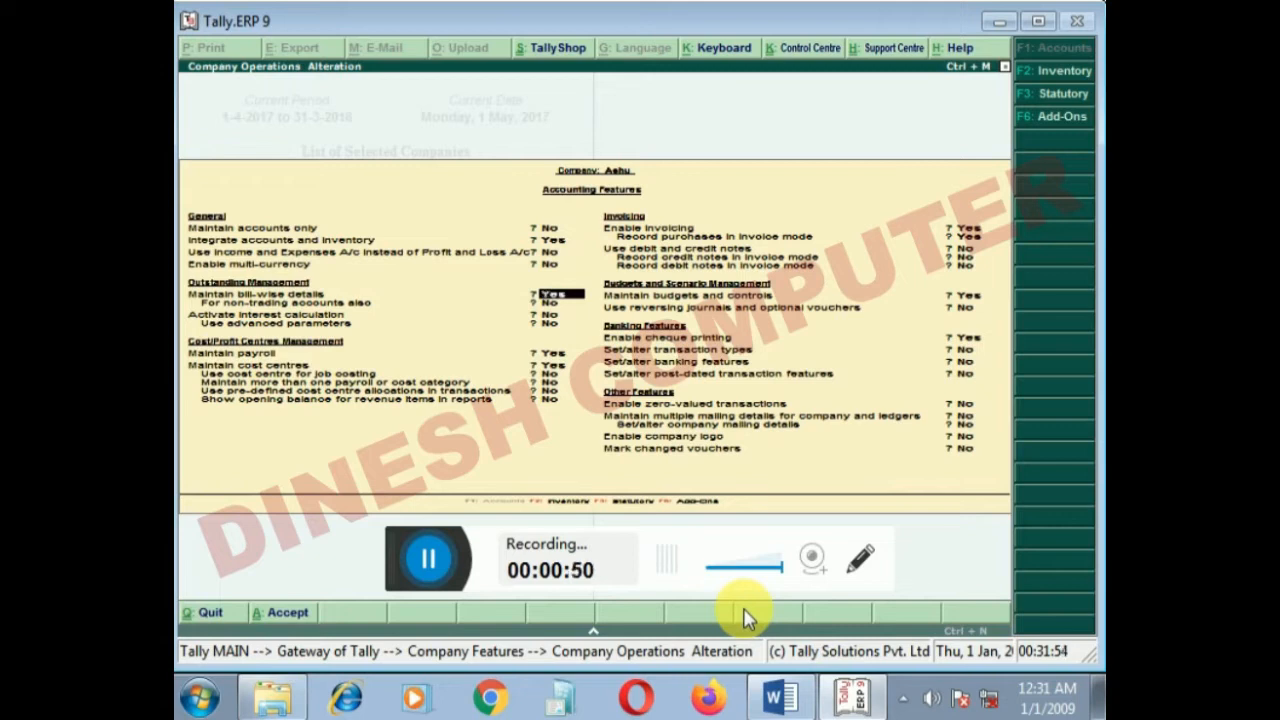
Go through the cost centre and invoicing features to check the Maintain budgets and controls setting.
{"action": "key", "text": "Return"}
{"action": "key", "text": "Return"}
{"action": "key", "text": "Return"}
{"action": "key", "text": "Return"}
{"action": "key", "text": "Return"}
{"action": "key", "text": "Return"}
{"action": "key", "text": "Return"}
{"action": "key", "text": "Return"}
{"action": "key", "text": "Return"}
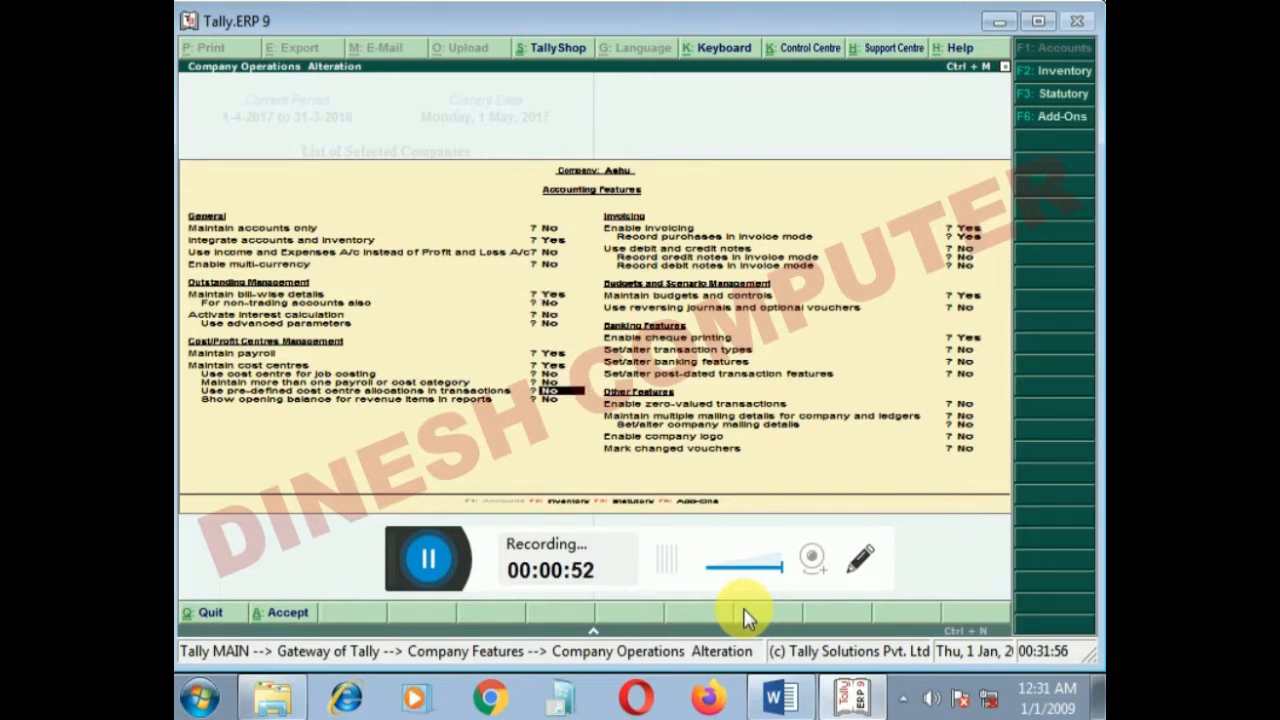
{"action": "key", "text": "Return"}
{"action": "key", "text": "Return"}
{"action": "key", "text": "Return"}
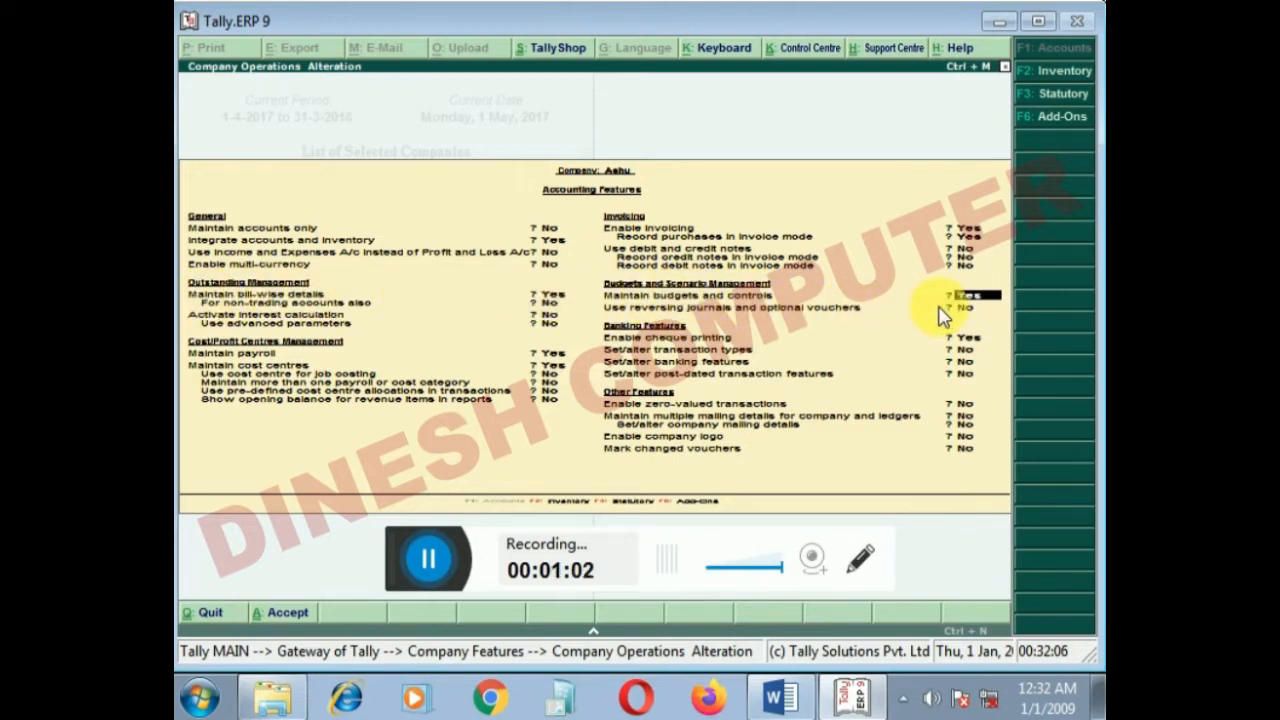
Go through the remaining accounting features, accept the form unchanged, and switch to the Word document with the topic list.
{"action": "key", "text": "Return"}
{"action": "key", "text": "Return"}
{"action": "key", "text": "Return"}
{"action": "key", "text": "Return"}
{"action": "key", "text": "Return"}
{"action": "key", "text": "Return"}
{"action": "key", "text": "Return"}
{"action": "key", "text": "Return"}
{"action": "key", "text": "Return"}
{"action": "key", "text": "Return"}
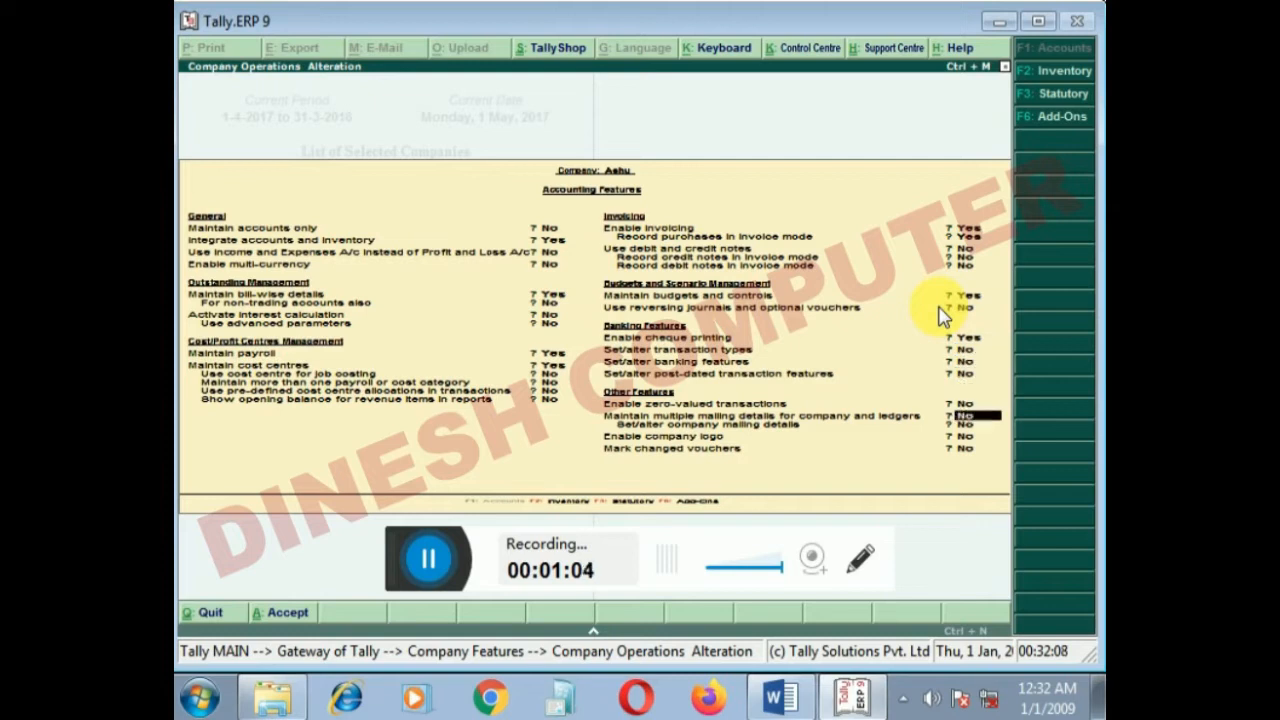
{"action": "key", "text": "Return"}
{"action": "key", "text": "Return"}
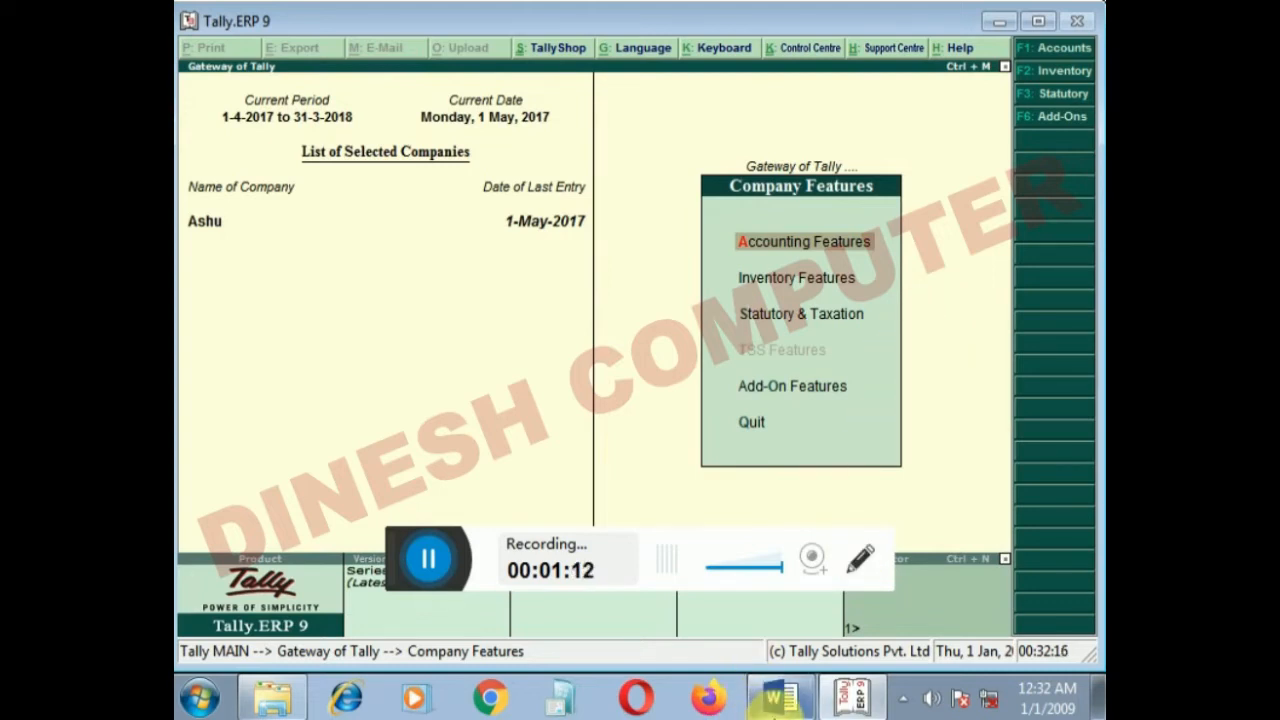
{"action": "left_click", "coordinate": [762, 698]}
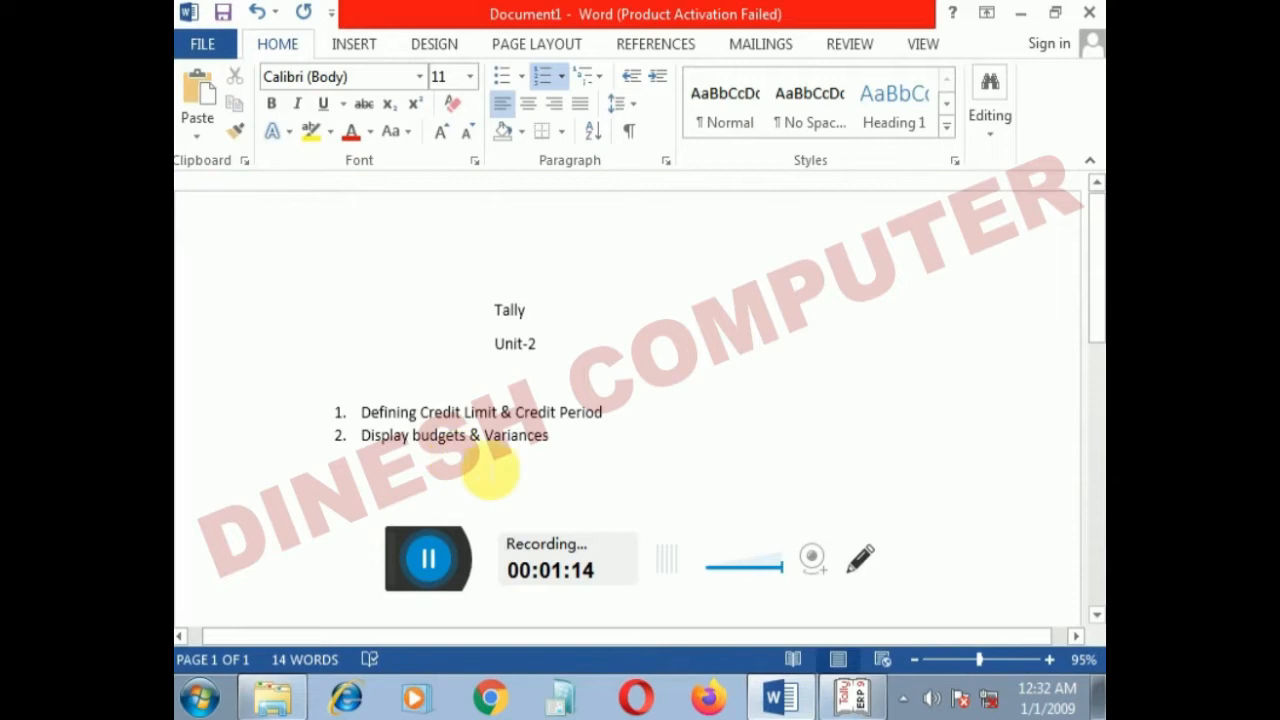
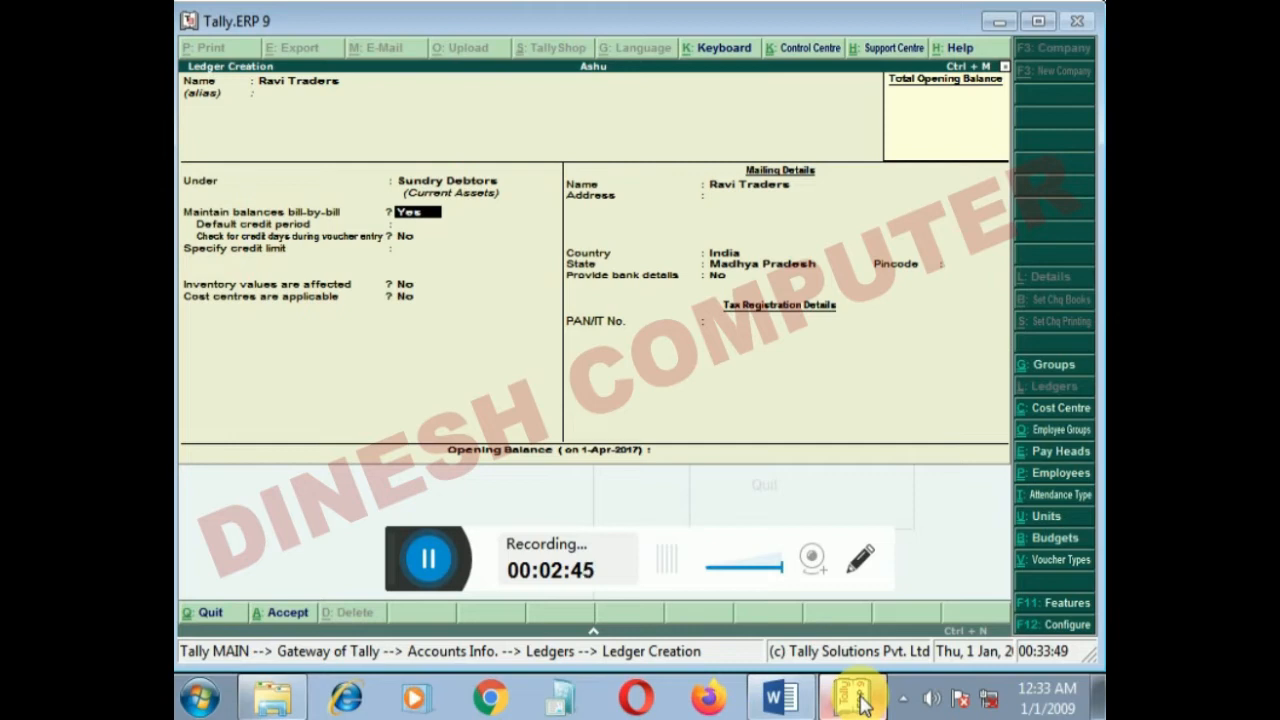
In the Ravi Traders ledger, keep bill-by-bill balances at Yes, set a 30-day default credit period and leave the credit days check at No.
{"action": "key", "text": "Return"}
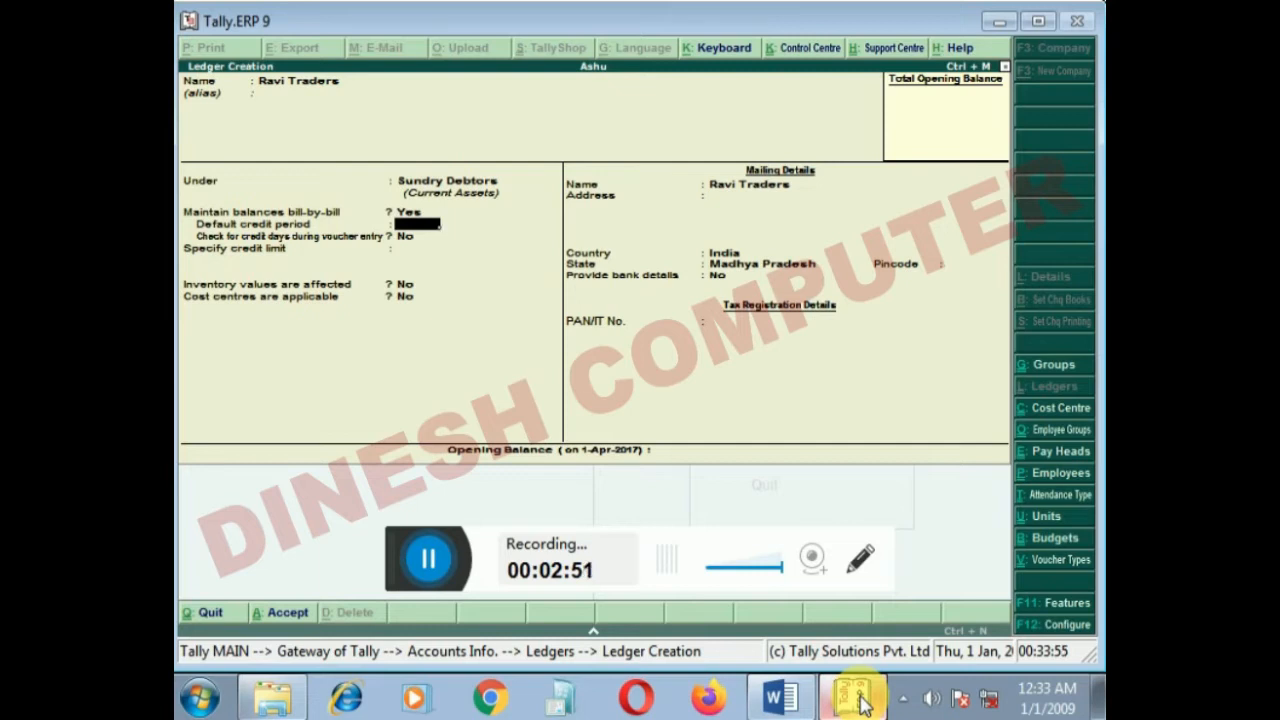
{"action": "type", "text": "30"}
{"action": "key", "text": "Return"}
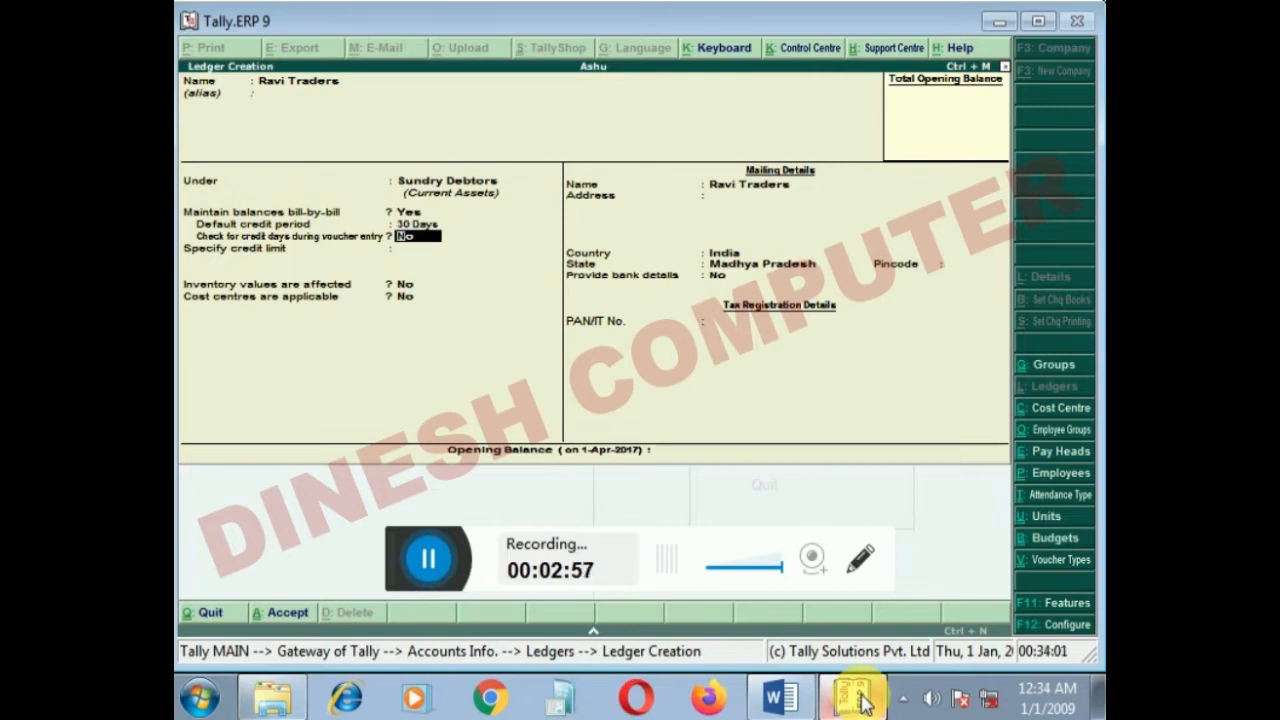
{"action": "key", "text": "Return"}
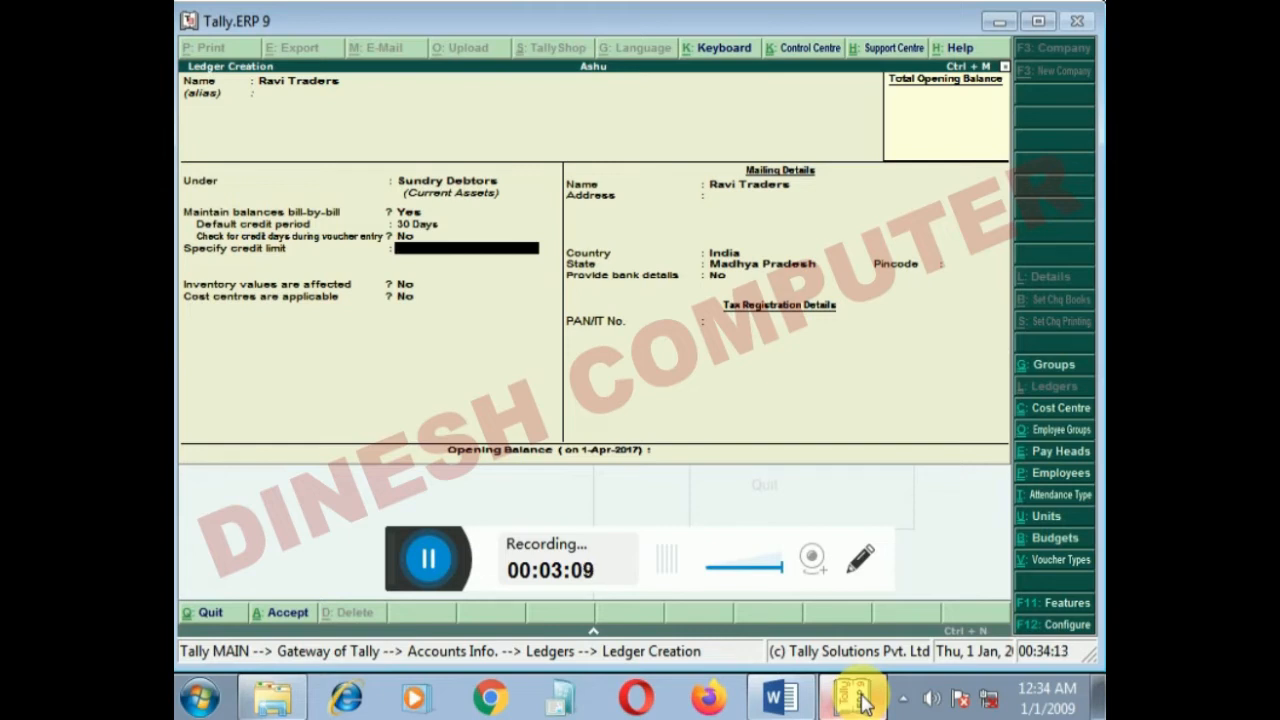
Set the Ravi Traders ledger's credit limit to 15,000 and leave the post-dated transaction override and inventory values options at No.
{"action": "type", "text": "15000"}
{"action": "key", "text": "Return"}
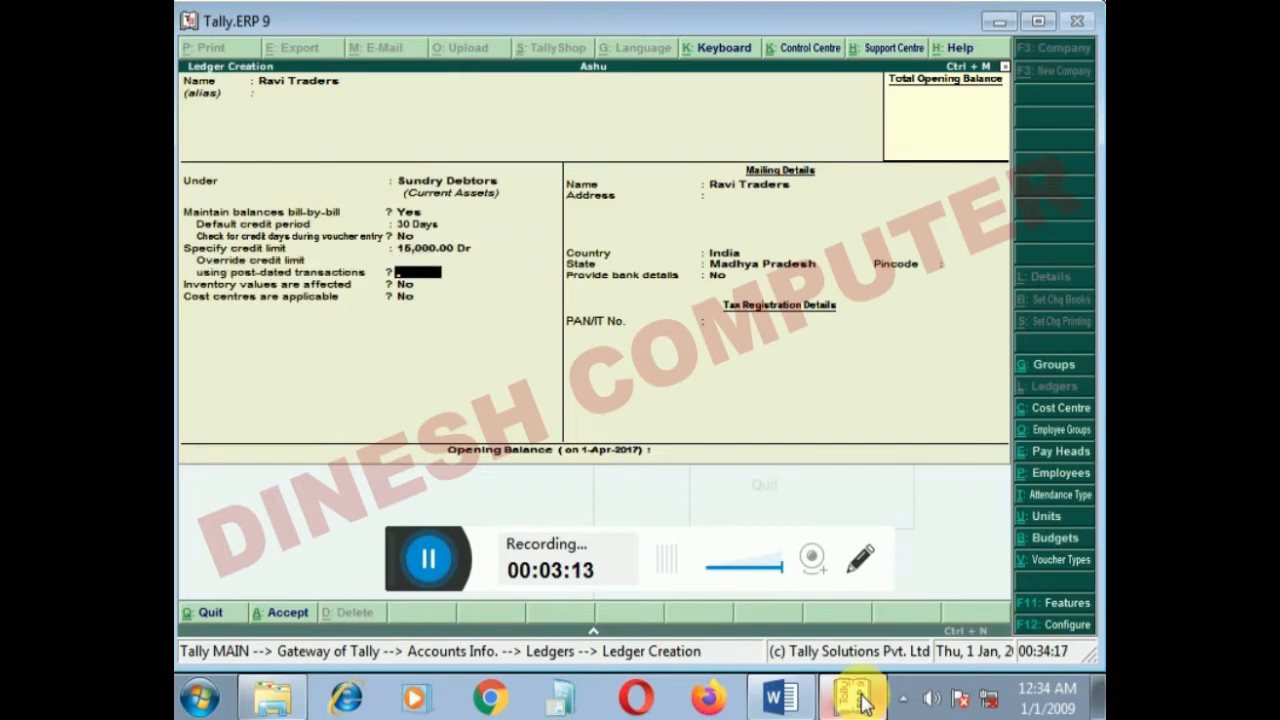
{"action": "key", "text": "BackSpace"}
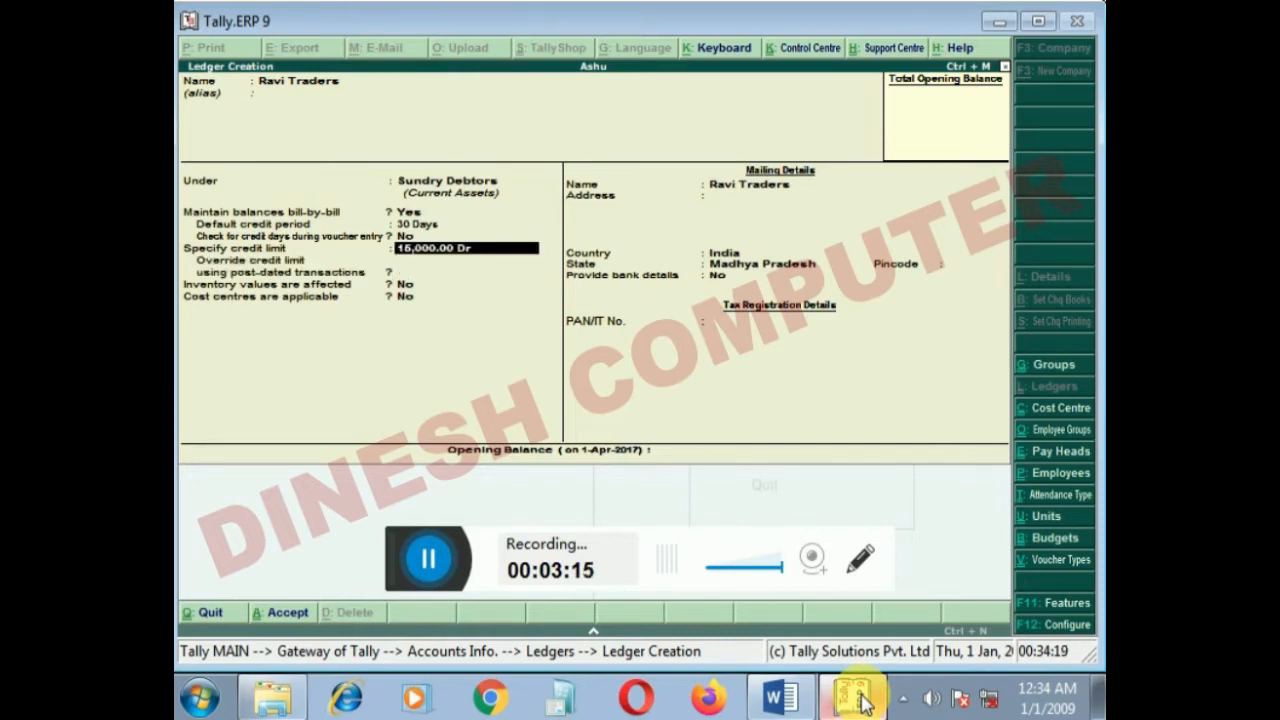
{"action": "key", "text": "Return"}
{"action": "key", "text": "Return"}
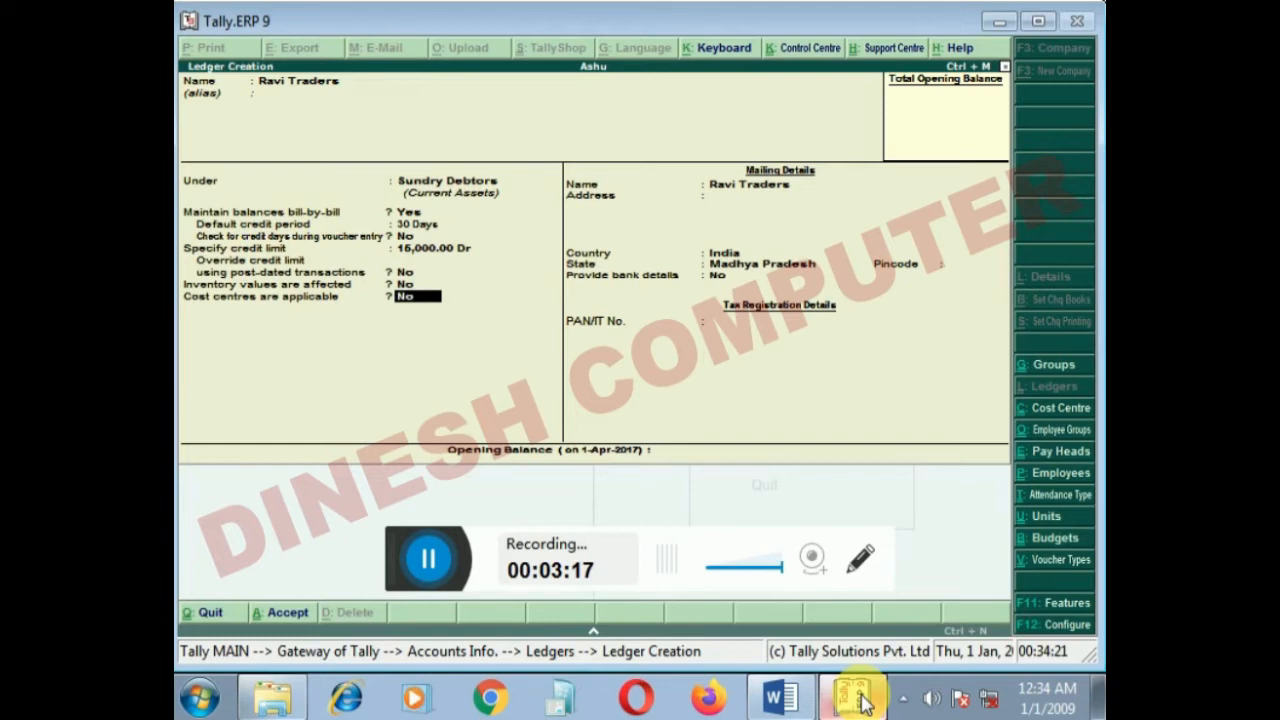
Leave cost centres, mailing, bank and tax details of the Ravi Traders ledger at their defaults and save the ledger.
{"action": "key", "text": "Return"}
{"action": "key", "text": "Return"}
{"action": "key", "text": "Return"}
{"action": "key", "text": "Return"}
{"action": "key", "text": "Return"}
{"action": "key", "text": "Return"}
{"action": "key", "text": "Return"}
{"action": "key", "text": "Return"}
{"action": "key", "text": "Return"}
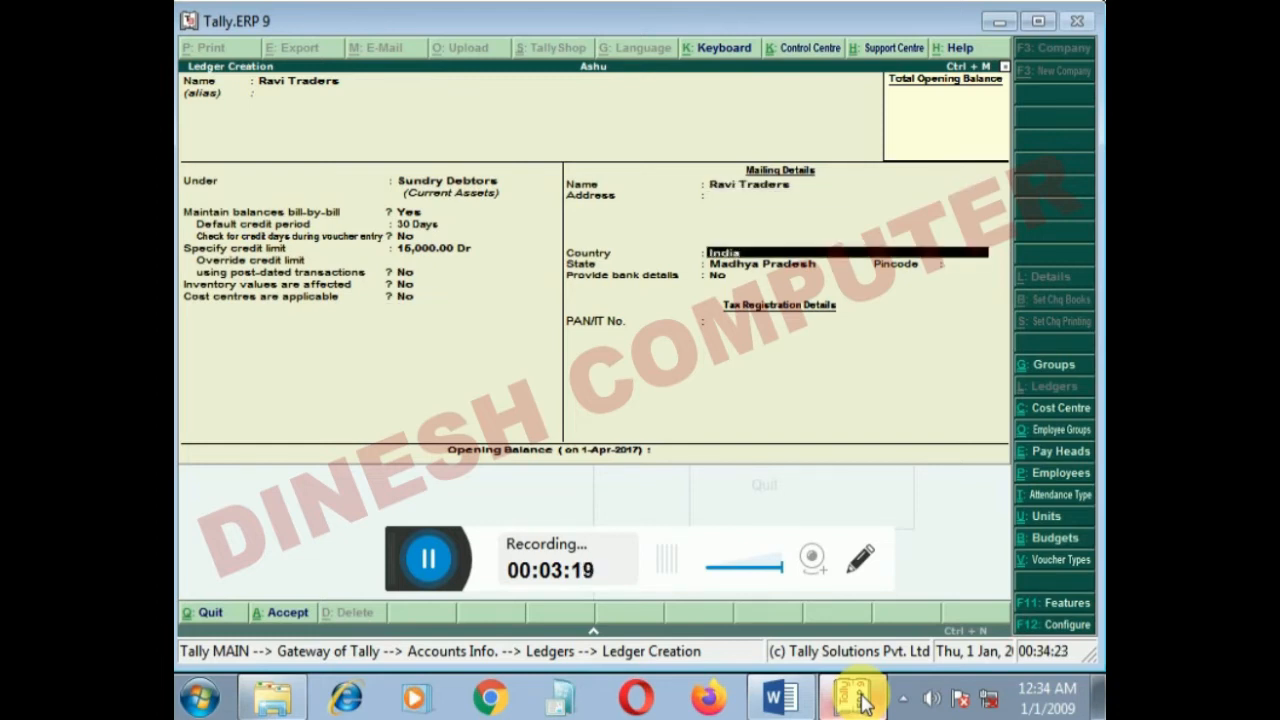
{"action": "key", "text": "Return"}
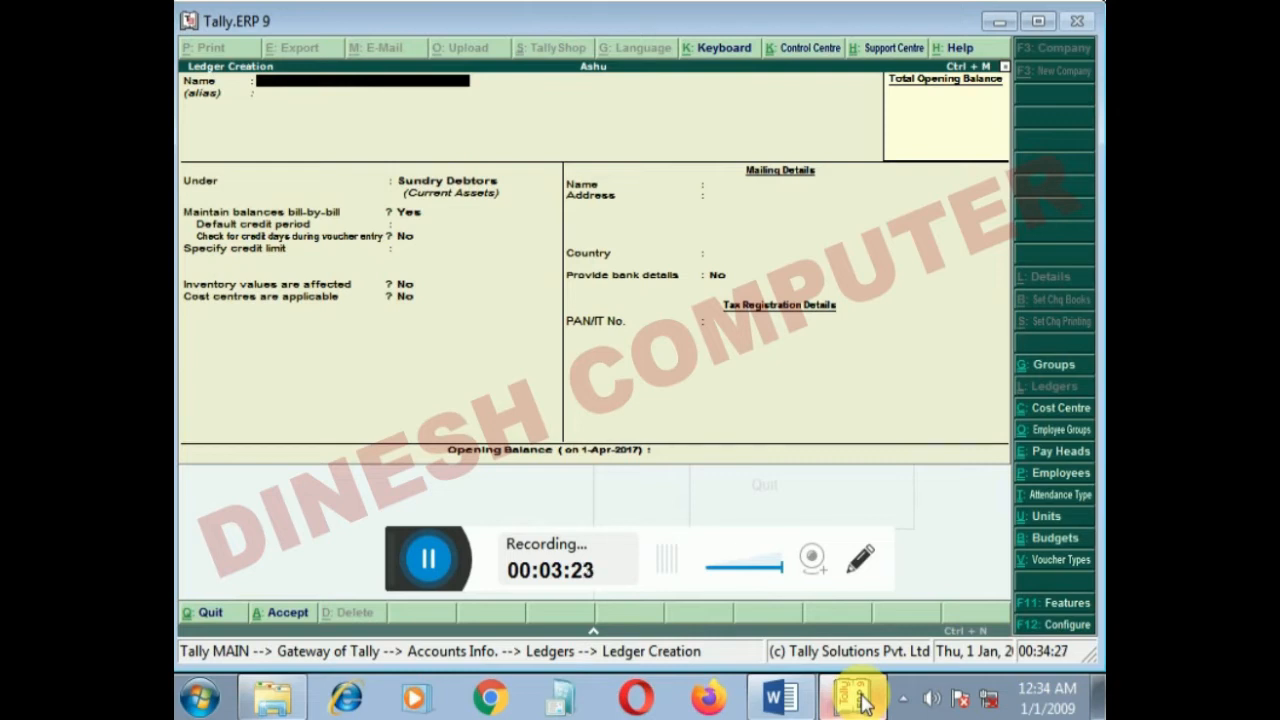
Leave ledger creation and start a sales voucher in accounting invoice mode with reference number 2323.
{"action": "key", "text": "Escape"}
{"action": "key", "text": "Escape"}
{"action": "key", "text": "Escape"}
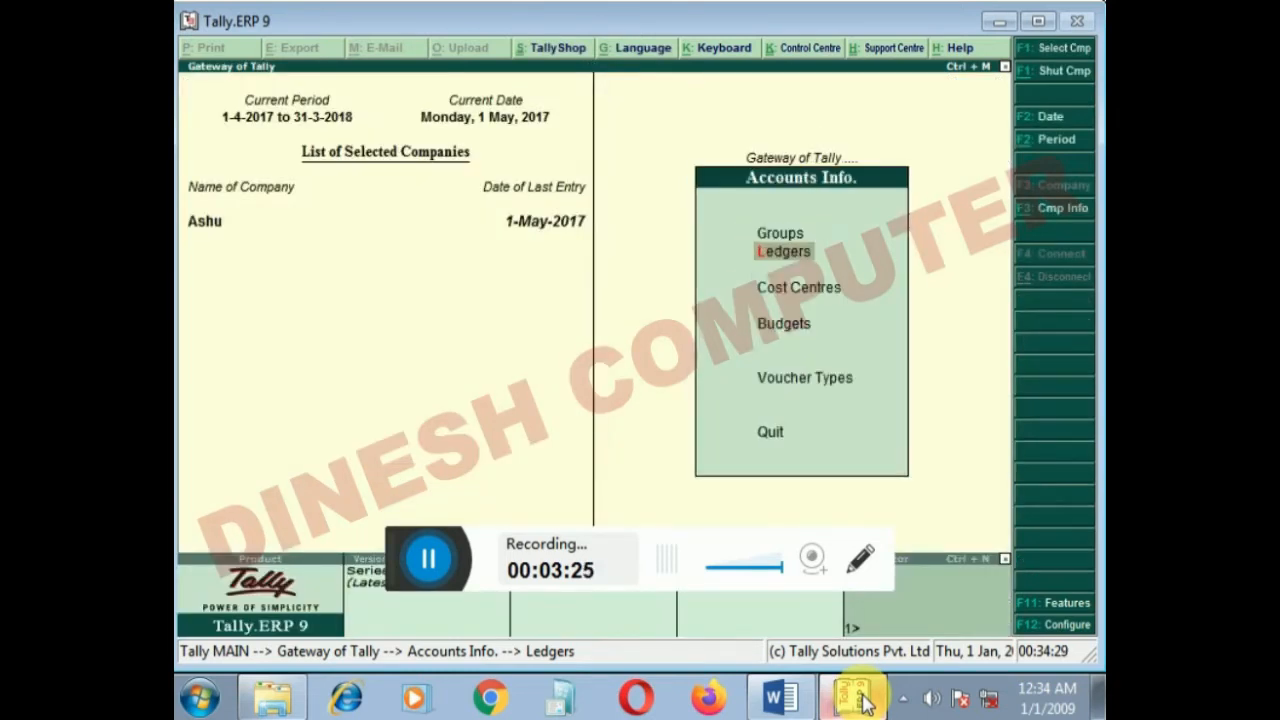
{"action": "key", "text": "Down"}
{"action": "key", "text": "Down"}
{"action": "key", "text": "Down"}
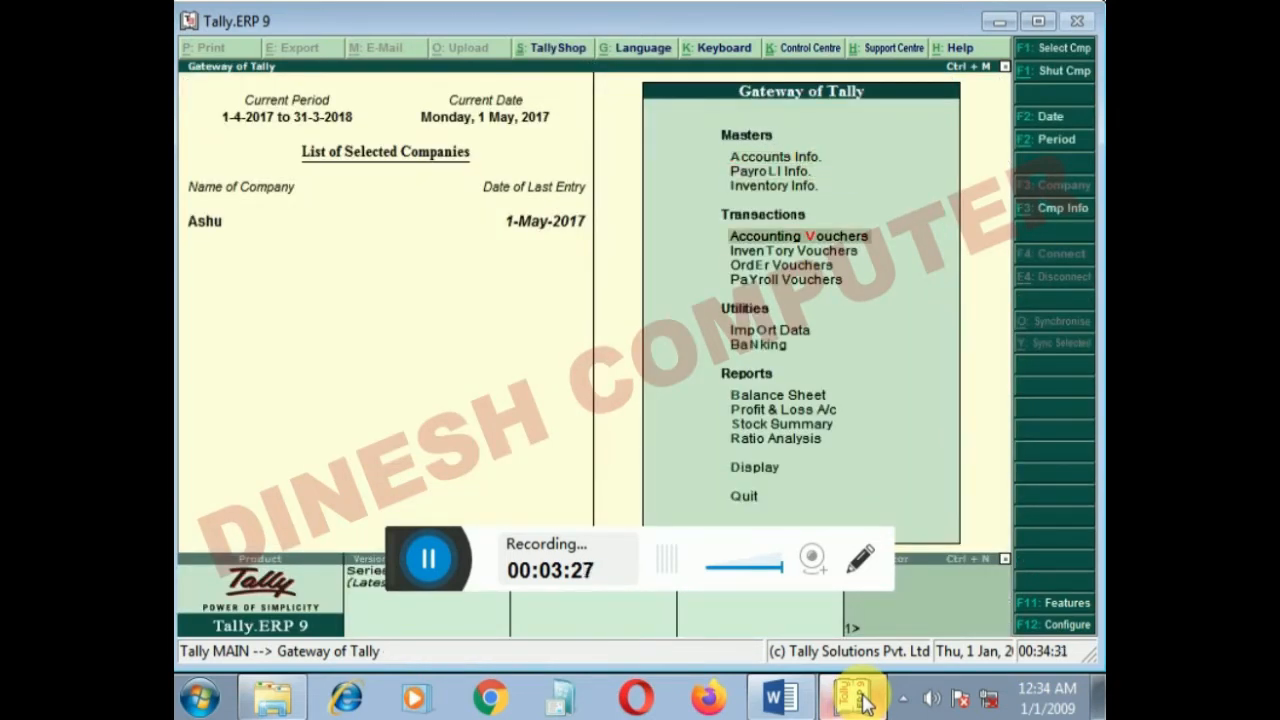
{"action": "key", "text": "Return"}
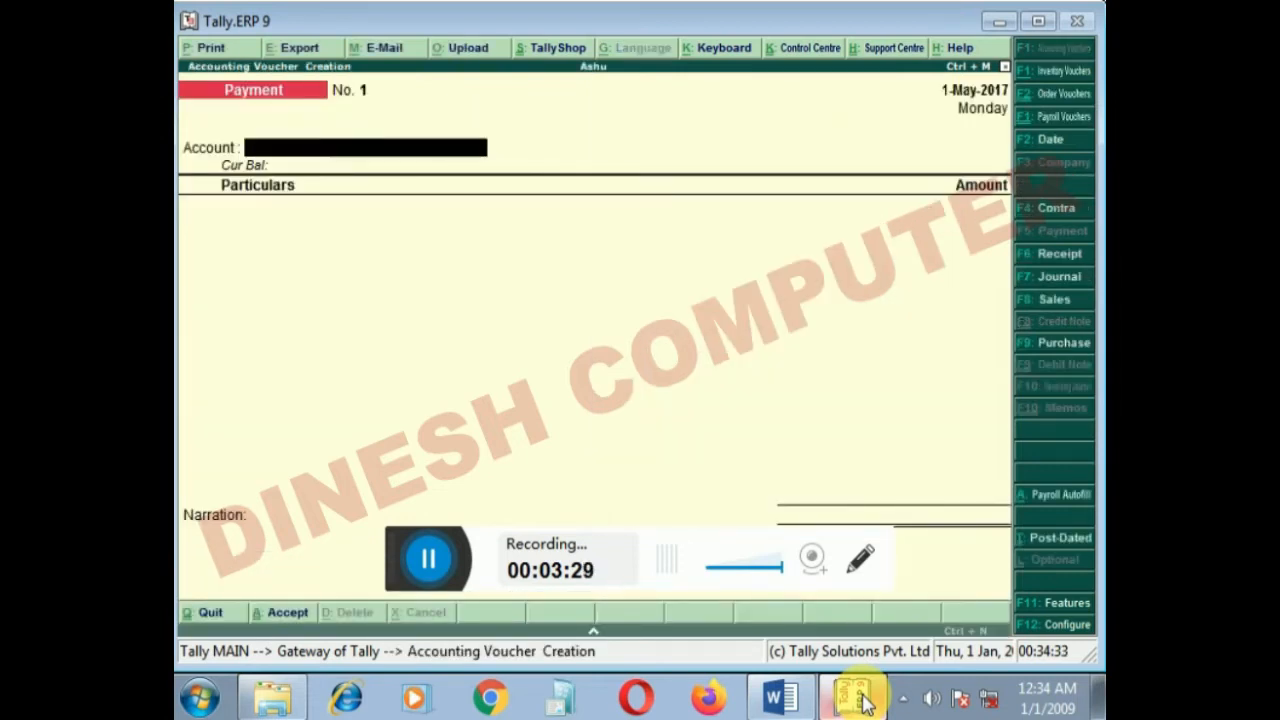
{"action": "key", "text": "F8"}
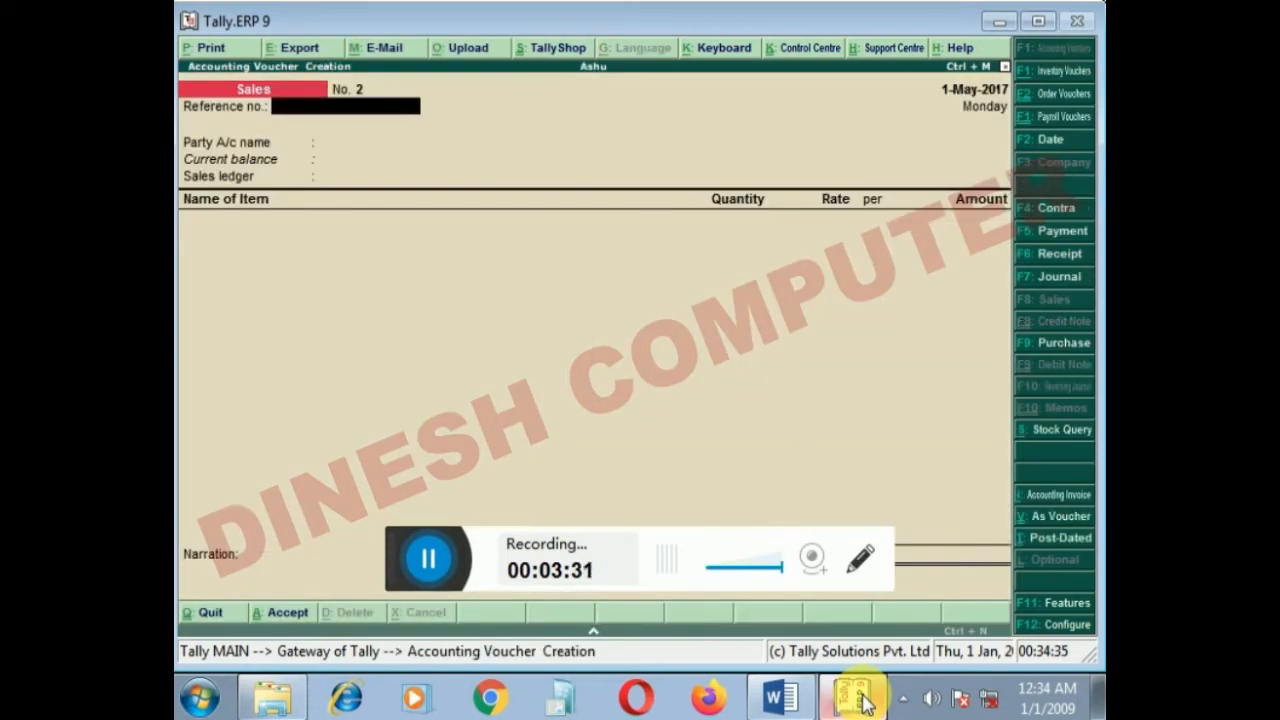
{"action": "key", "text": "alt+i"}
{"action": "type", "text": "2323"}
{"action": "key", "text": "Return"}
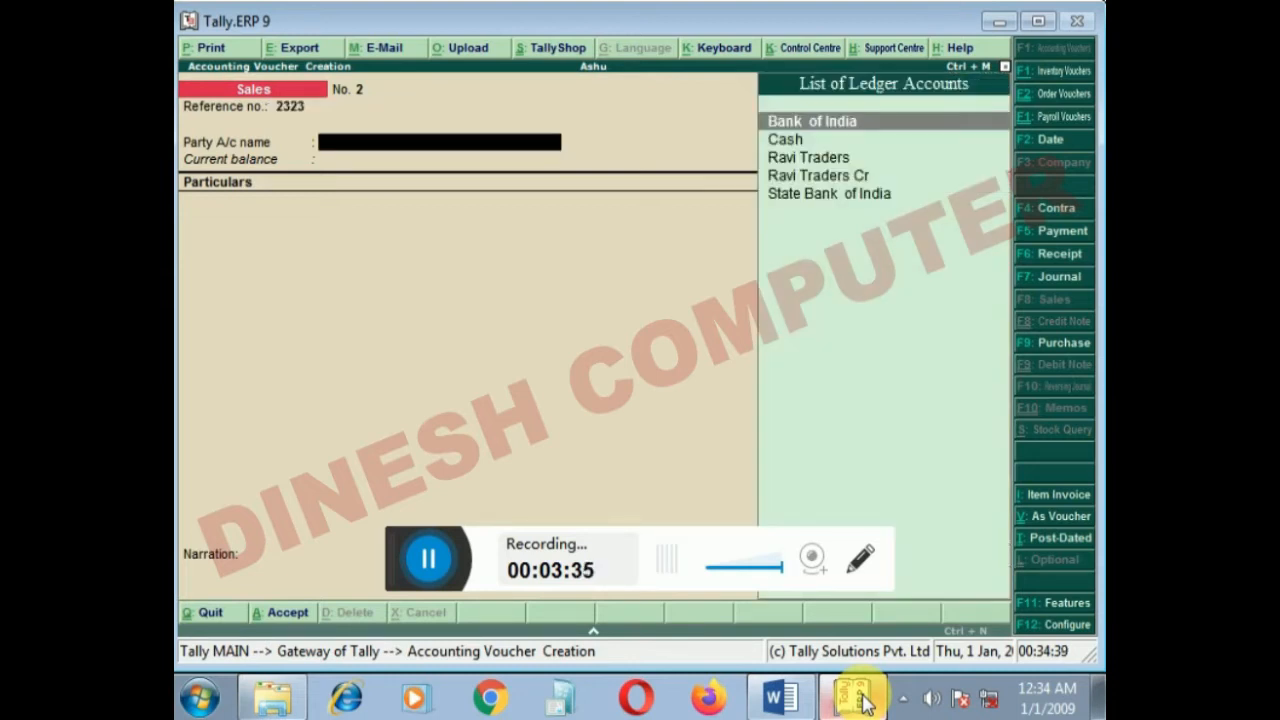
Choose Ravi Traders as the party account and accept the party details unchanged.
{"action": "key", "text": "Down"}
{"action": "key", "text": "Down"}
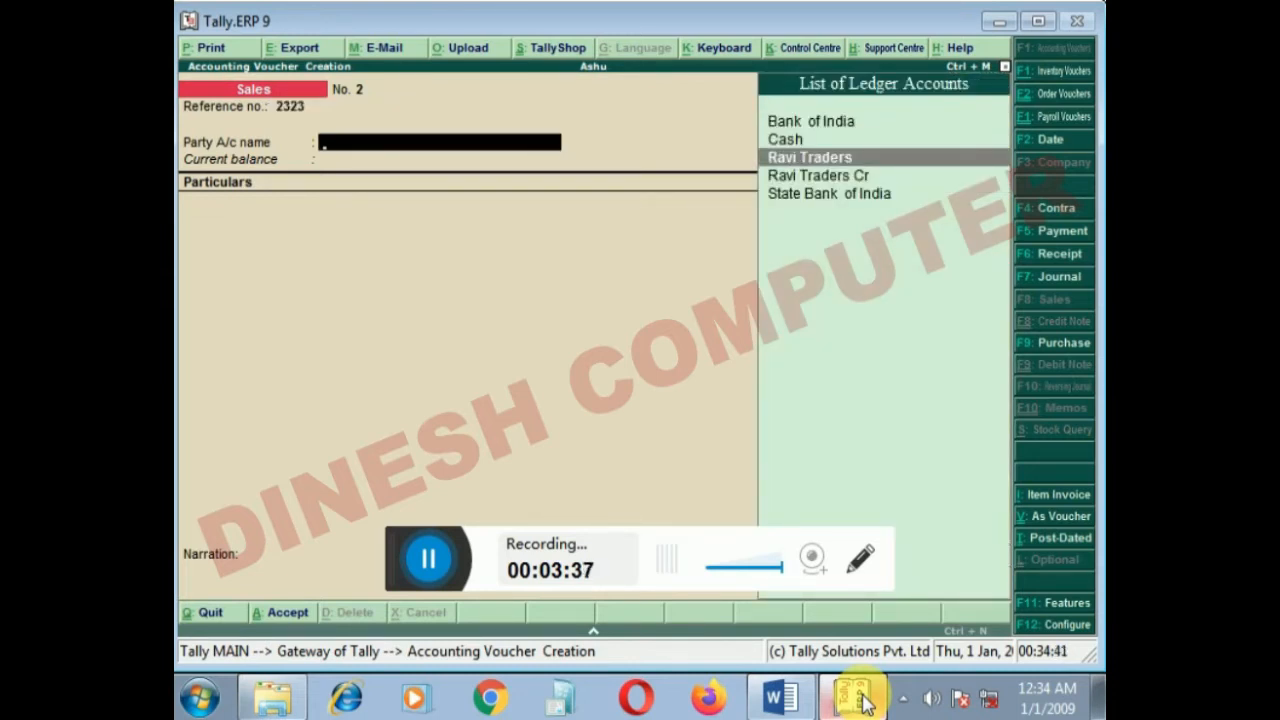
{"action": "key", "text": "Return"}
{"action": "key", "text": "Return"}
{"action": "key", "text": "Return"}
{"action": "key", "text": "Return"}
{"action": "key", "text": "Return"}
{"action": "key", "text": "Return"}
{"action": "key", "text": "Return"}
{"action": "key", "text": "Return"}
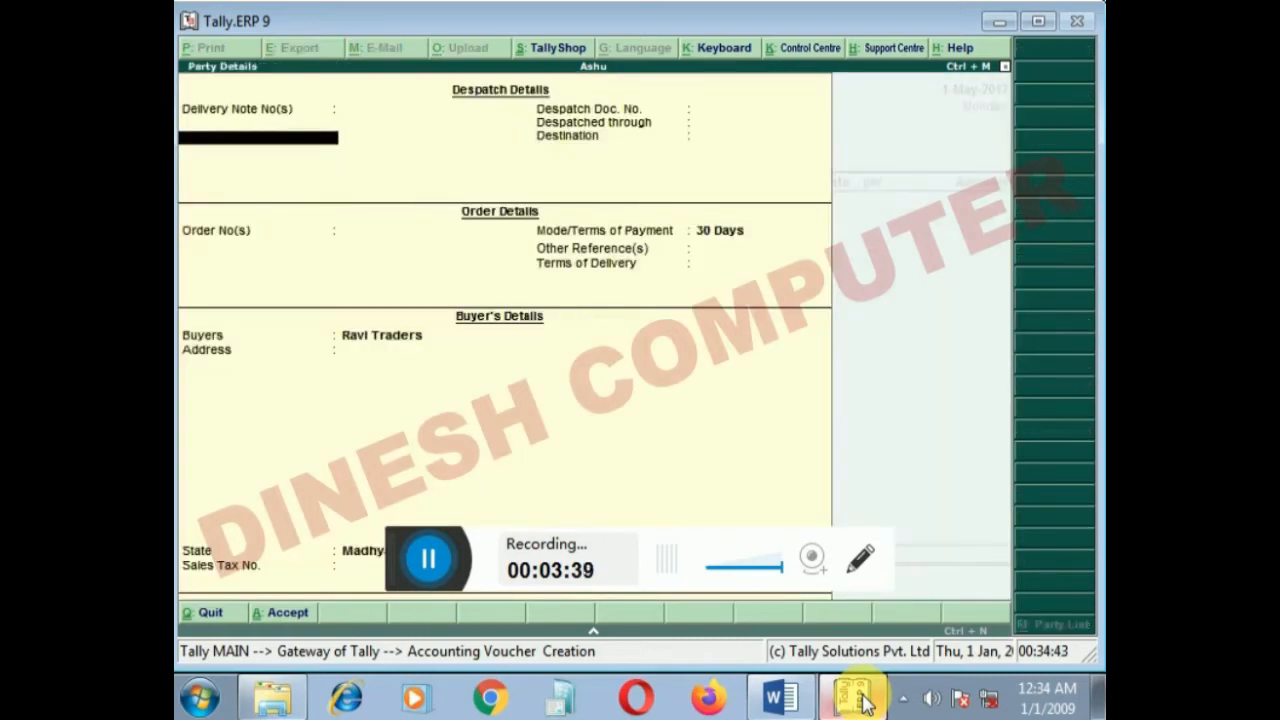
{"action": "key", "text": "Return"}
{"action": "key", "text": "Return"}
{"action": "key", "text": "Return"}
{"action": "key", "text": "Return"}
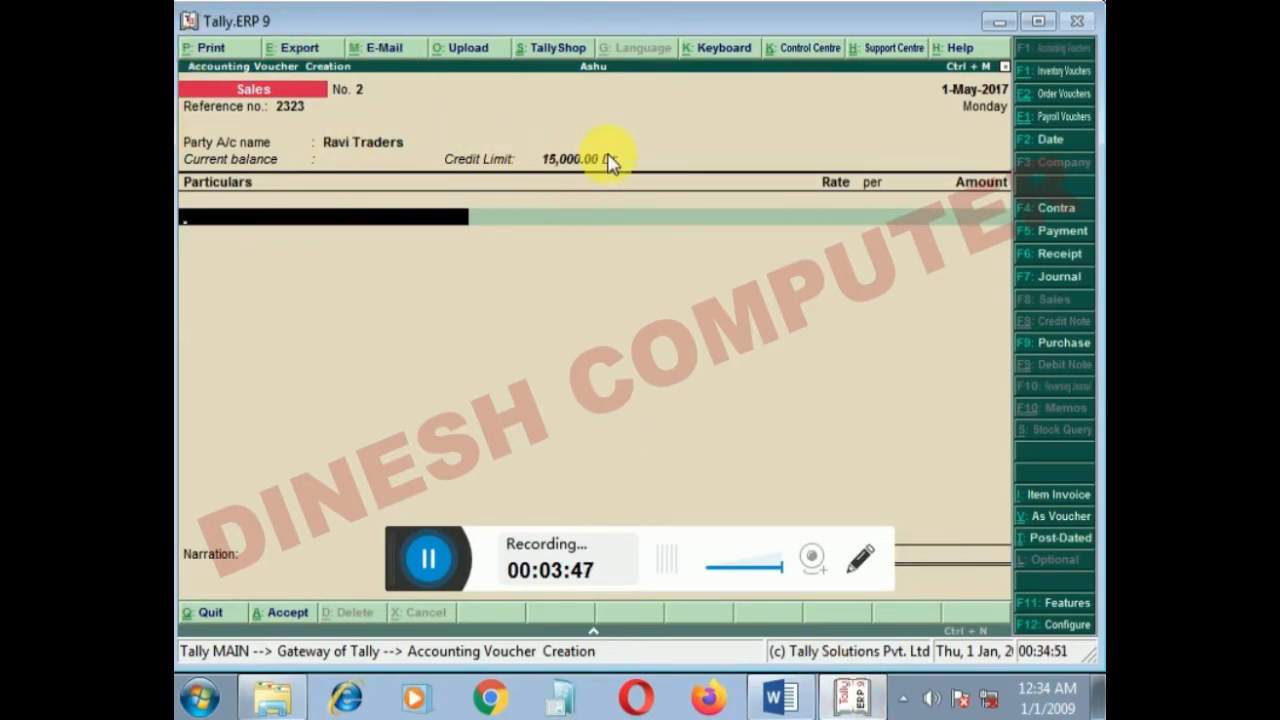
Add the Sales ledger to the voucher with an amount of 17,000 and accept the cost centre allocation.
{"action": "key", "text": "space"}
{"action": "key", "text": "Down"}
{"action": "key", "text": "Down"}
{"action": "key", "text": "Down"}
{"action": "key", "text": "Down"}
{"action": "key", "text": "Down"}
{"action": "key", "text": "Down"}
{"action": "key", "text": "Down"}
{"action": "key", "text": "Down"}
{"action": "key", "text": "Down"}
{"action": "key", "text": "Down"}
{"action": "key", "text": "Down"}
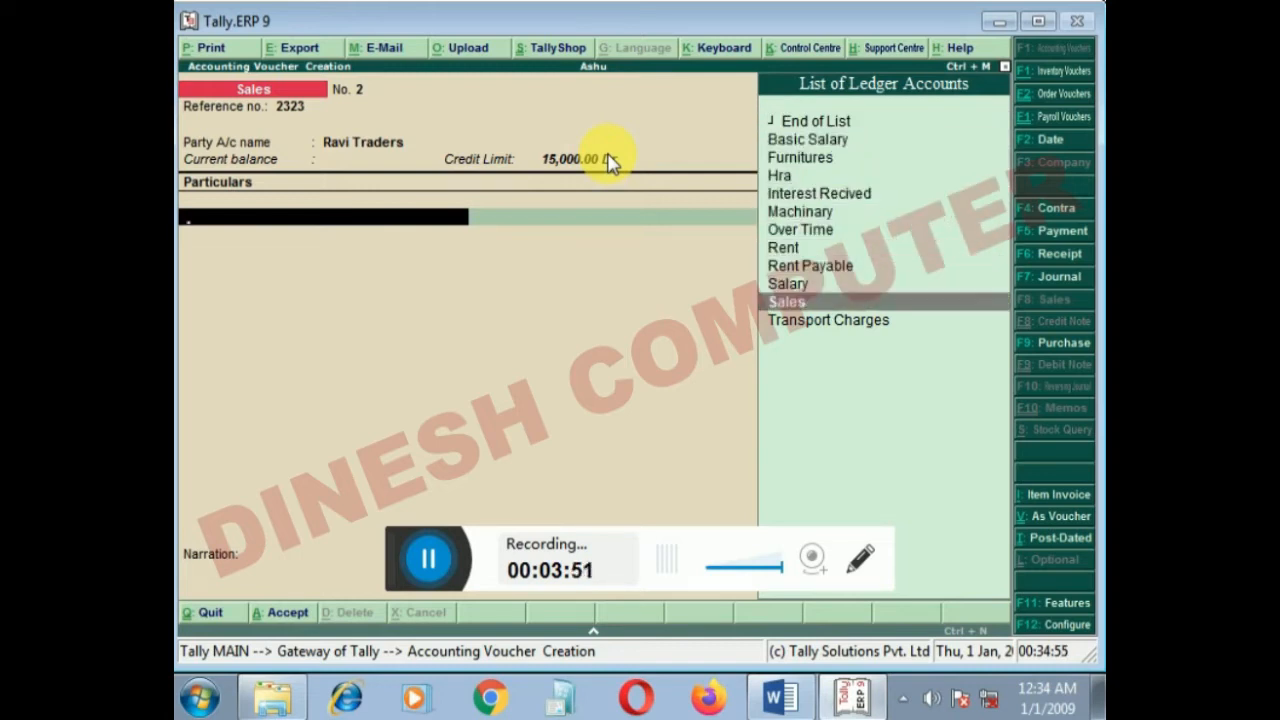
{"action": "key", "text": "Return"}
{"action": "type", "text": "17,000"}
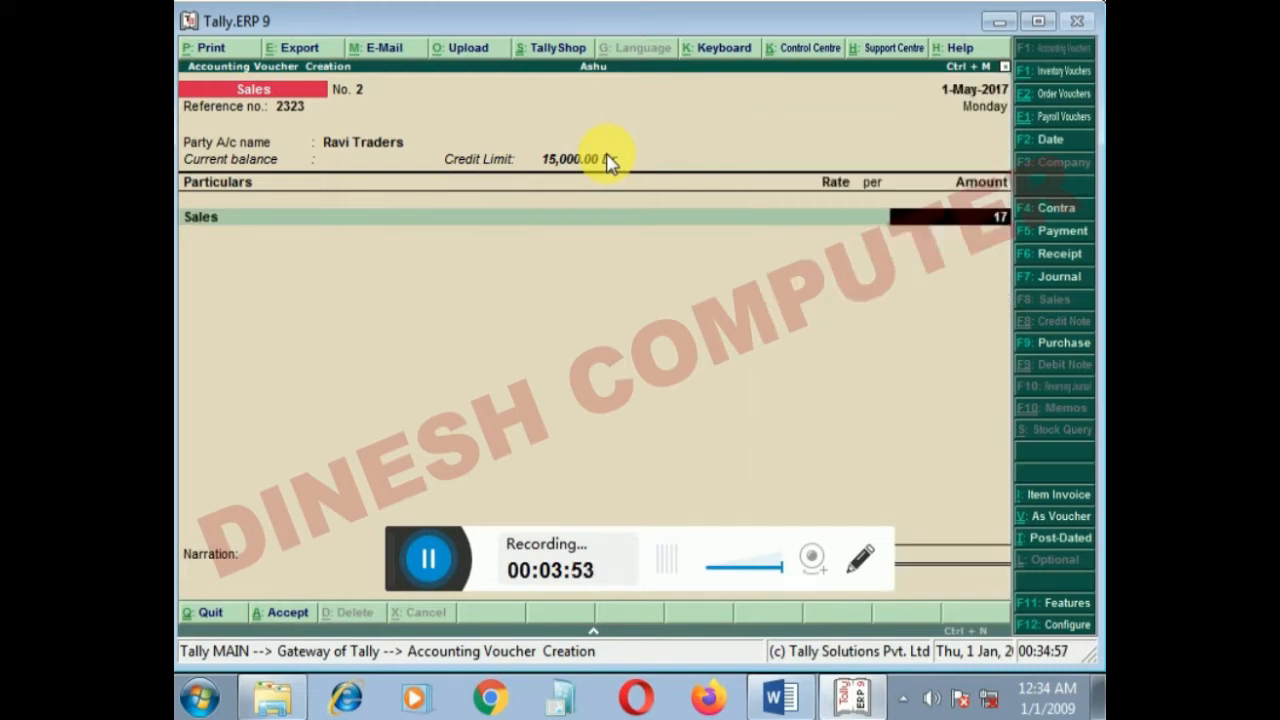
{"action": "key", "text": "Return"}
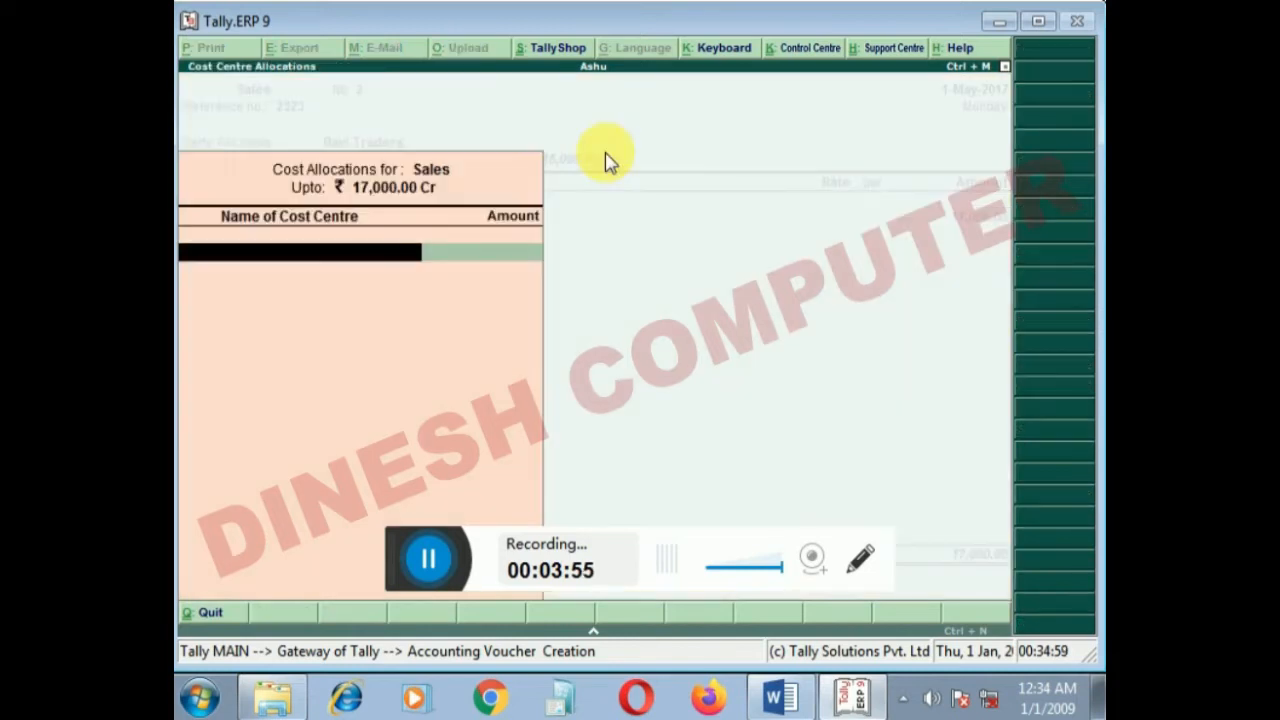
{"action": "key", "text": "Return"}
{"action": "key", "text": "Return"}
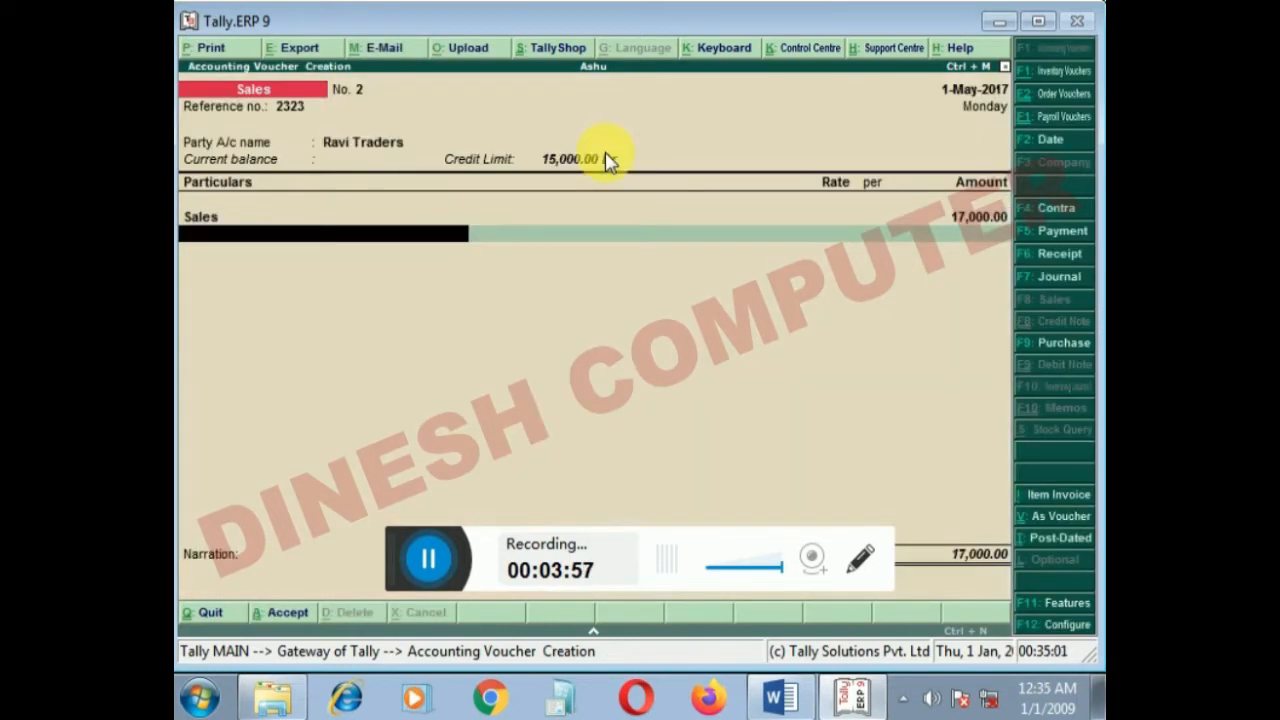
Reopen the Sales entry's cost allocation and assign the full 17,000 to the Bhopal cost centre.
{"action": "key", "text": "BackSpace"}
{"action": "key", "text": "BackSpace"}
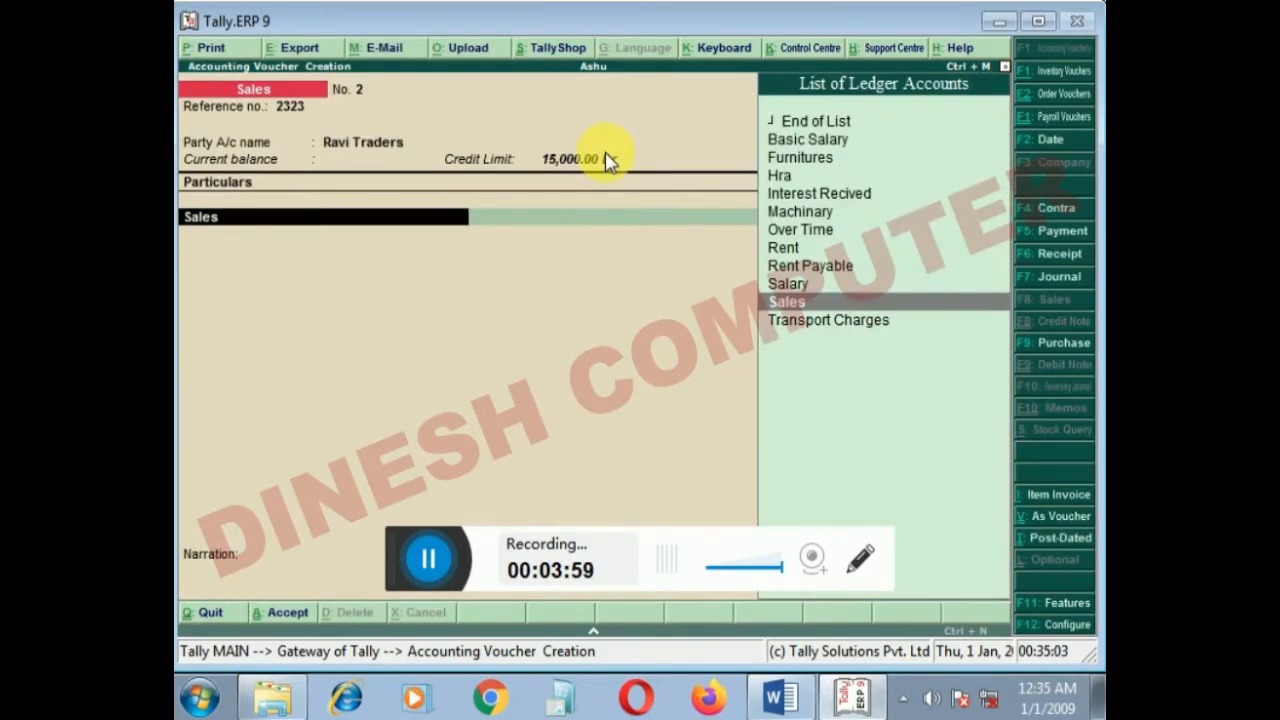
{"action": "key", "text": "Return"}
{"action": "key", "text": "Return"}
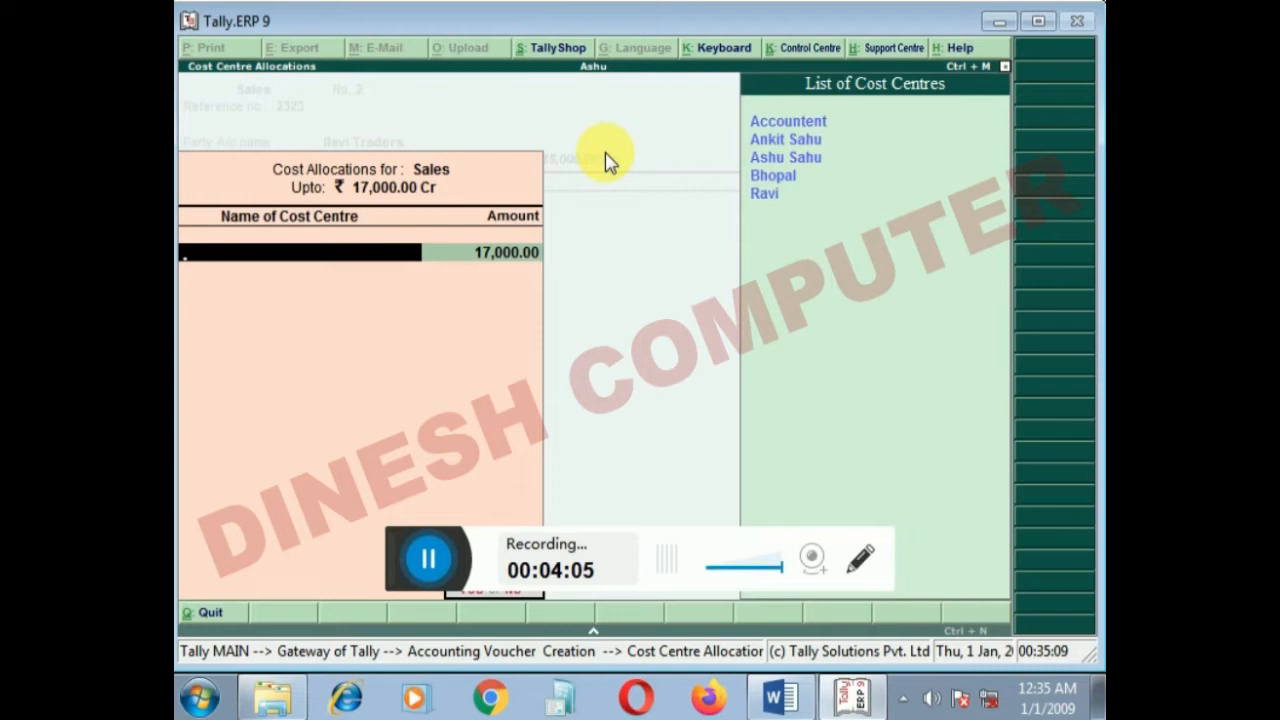
{"action": "left_click", "coordinate": [783, 177]}
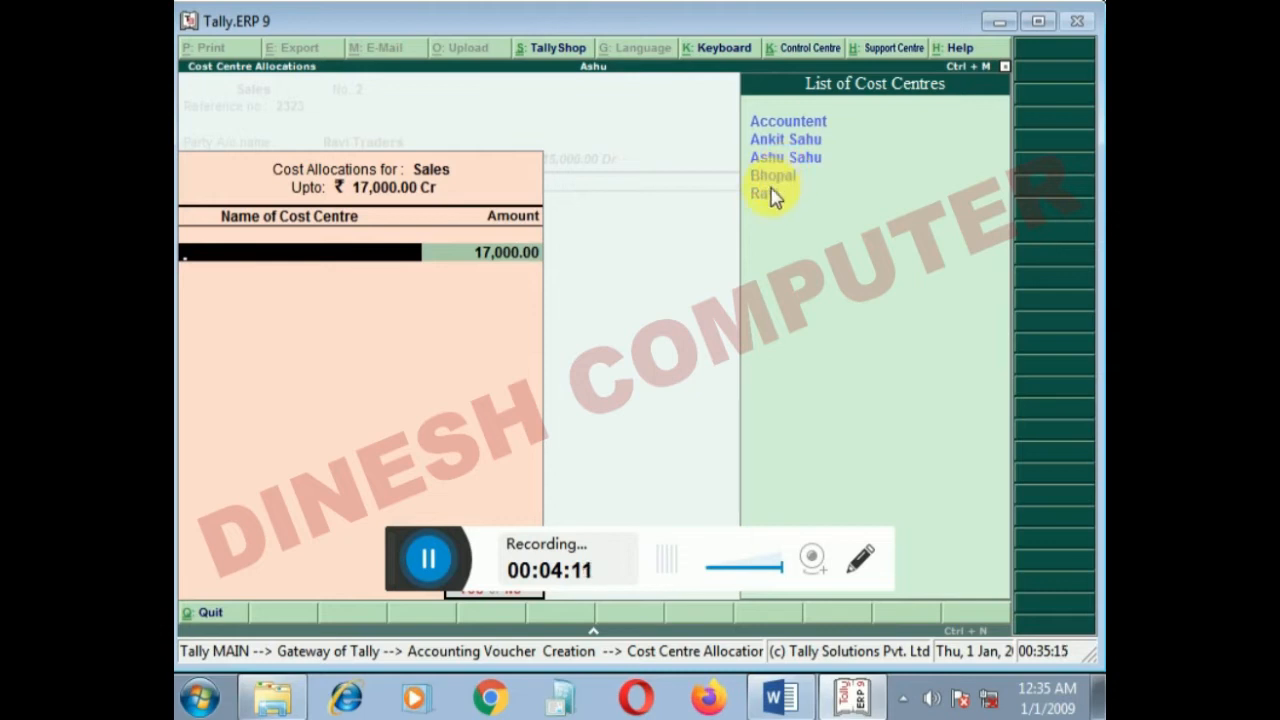
{"action": "key", "text": "Escape"}
{"action": "key", "text": "Return"}
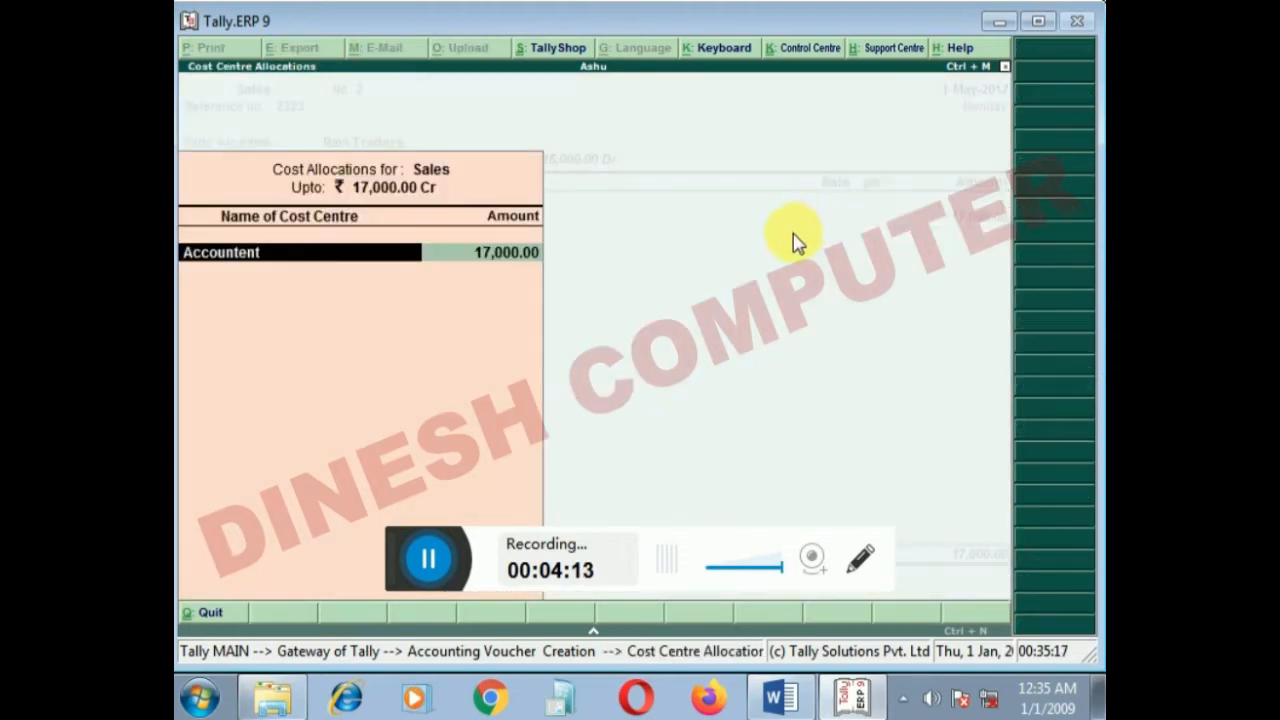
{"action": "key", "text": "BackSpace"}
{"action": "key", "text": "Down"}
{"action": "key", "text": "Down"}
{"action": "key", "text": "Down"}
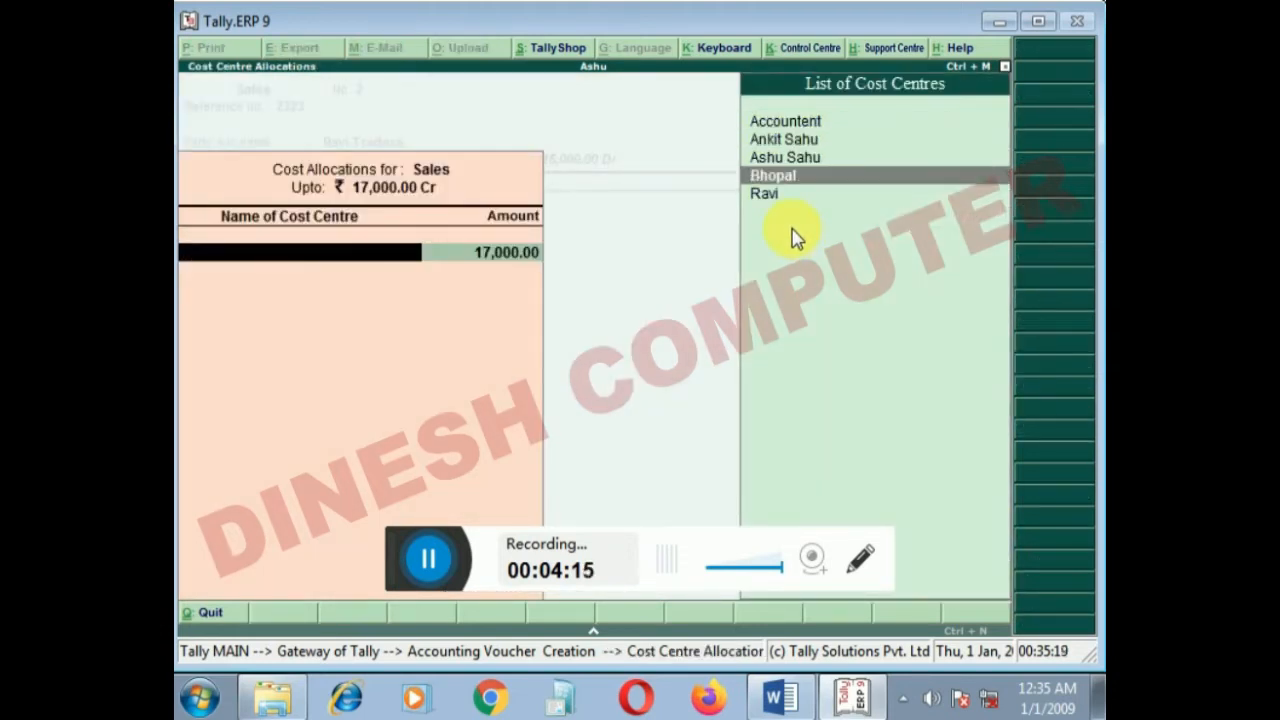
{"action": "key", "text": "Return"}
{"action": "key", "text": "Return"}
{"action": "key", "text": "Return"}
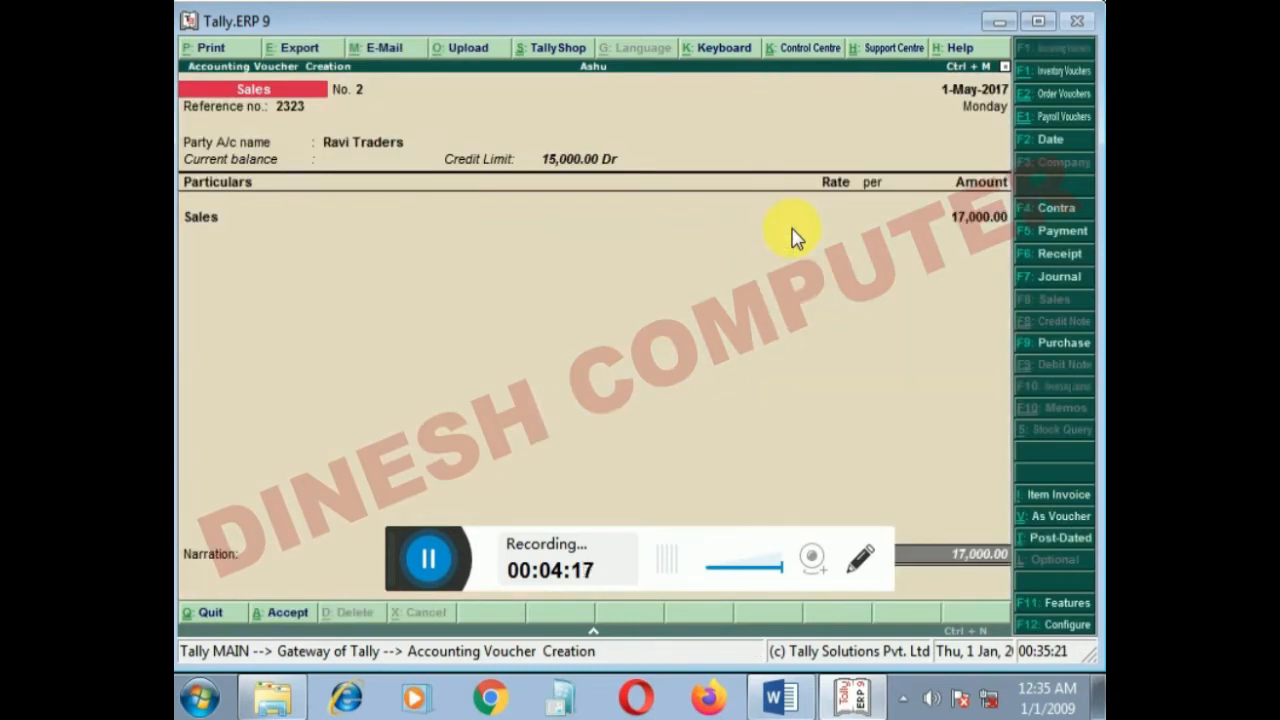
Try to save the 17,000 sales voucher for Ravi Traders against the ledger's credit limit.
{"action": "key", "text": "Return"}
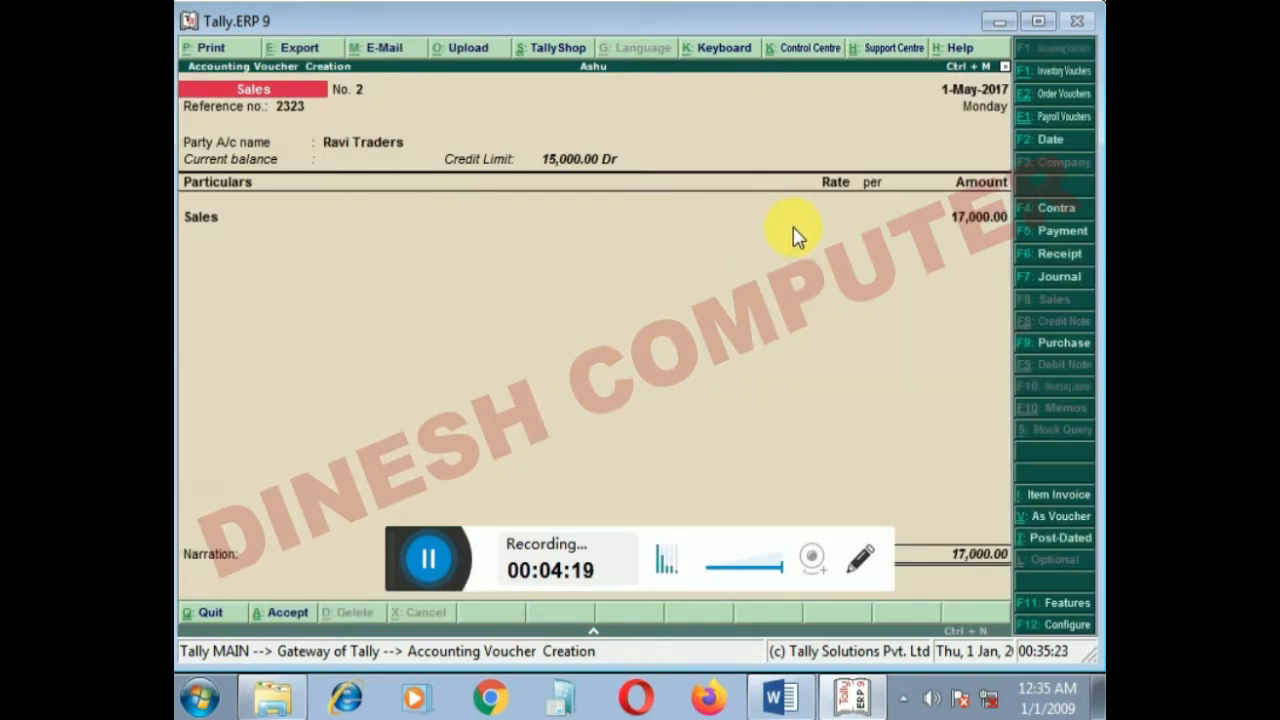
{"action": "key", "text": "Return"}
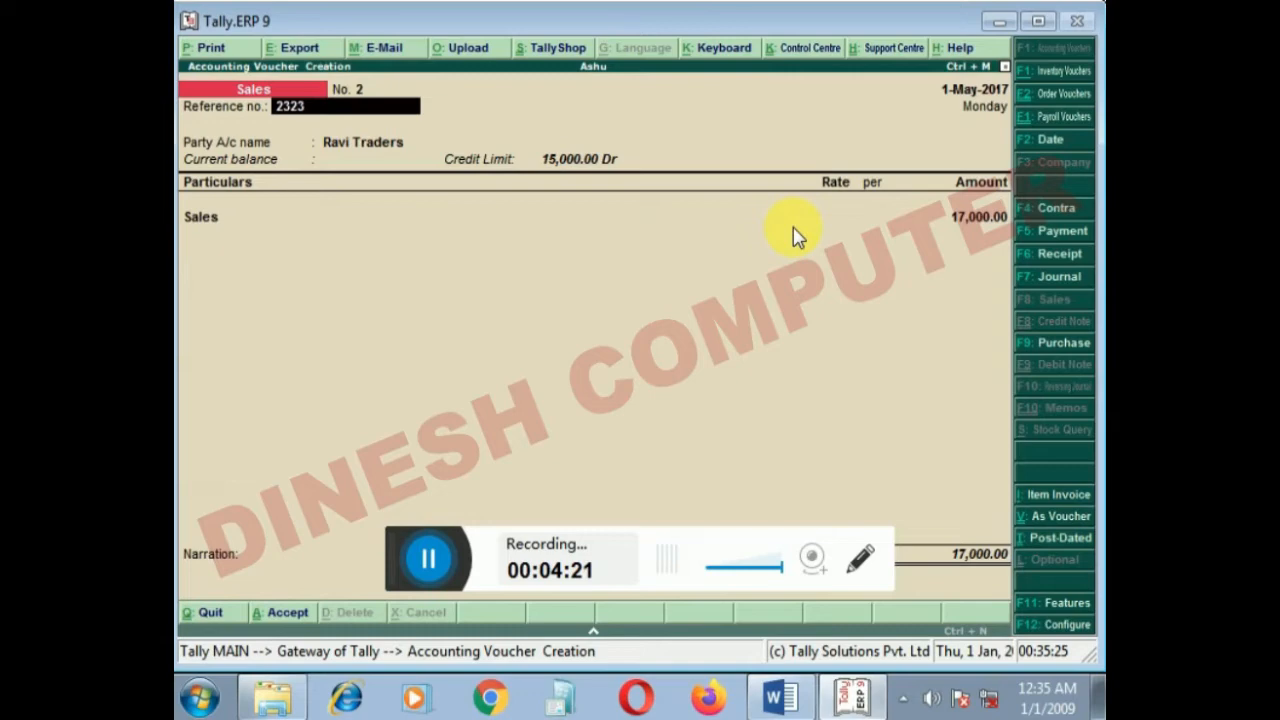
{"action": "key", "text": "Return"}
{"action": "key", "text": "Return"}
{"action": "key", "text": "Return"}
{"action": "key", "text": "Return"}
{"action": "key", "text": "Return"}
{"action": "key", "text": "Return"}
{"action": "key", "text": "Return"}
{"action": "key", "text": "Return"}
{"action": "key", "text": "Return"}
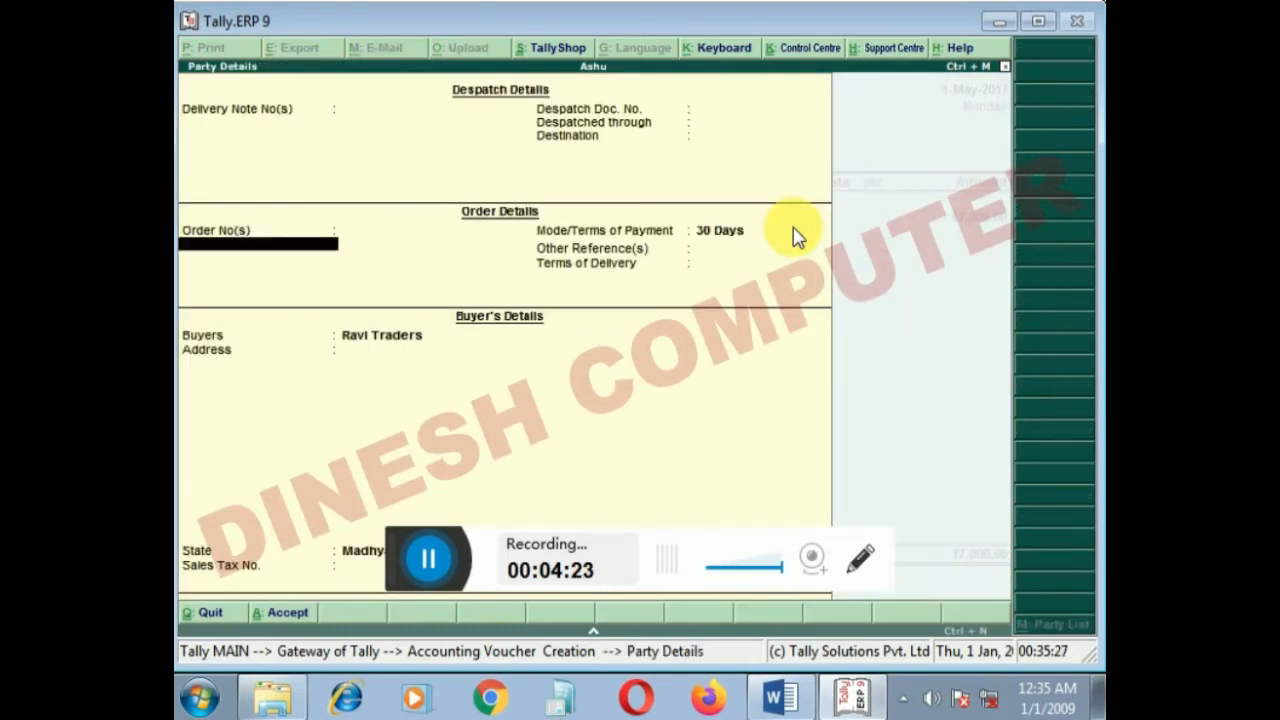
{"action": "key", "text": "Return"}
{"action": "key", "text": "Return"}
{"action": "key", "text": "Return"}
{"action": "key", "text": "Return"}
{"action": "key", "text": "Return"}
{"action": "key", "text": "Return"}
{"action": "key", "text": "Return"}
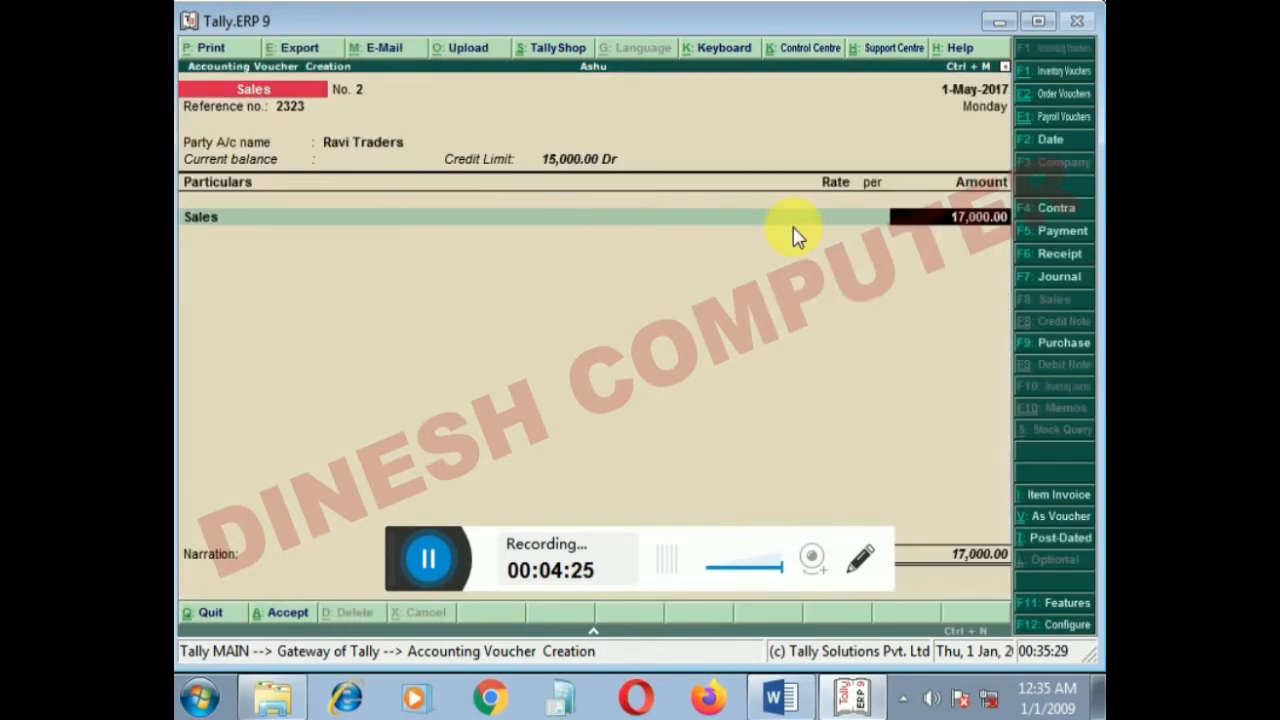
{"action": "key", "text": "Return"}
{"action": "key", "text": "Return"}
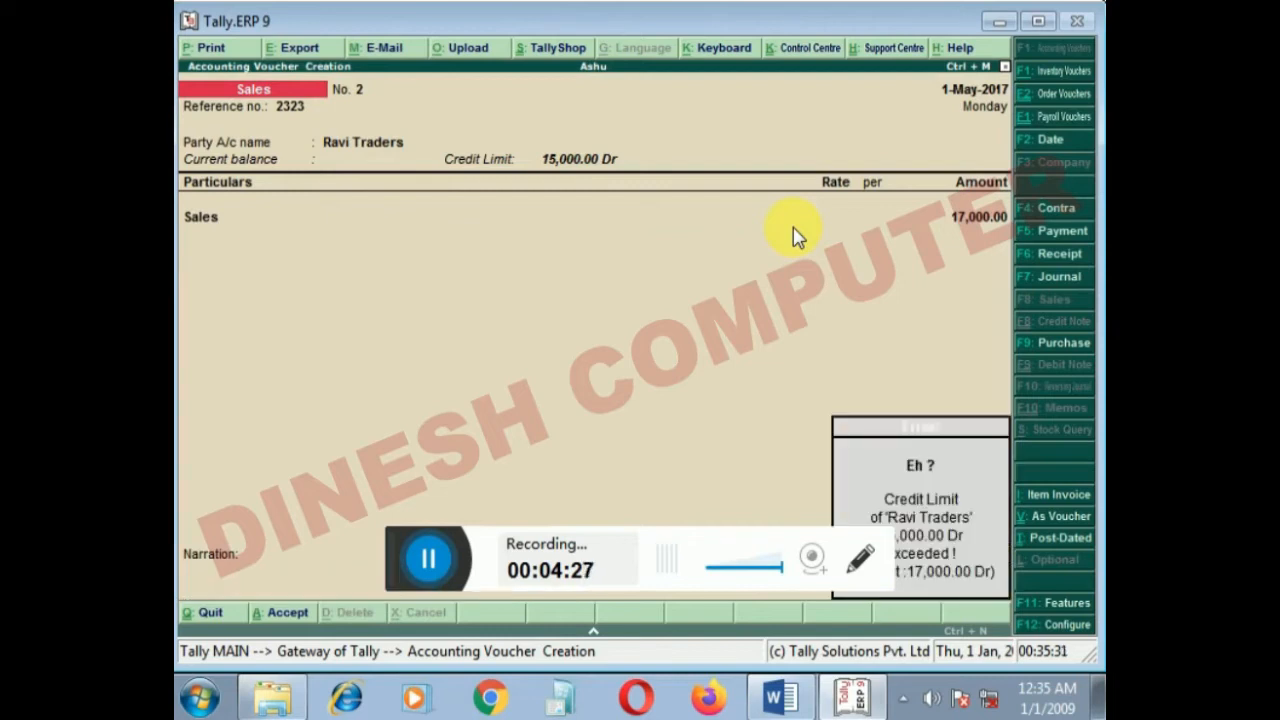
{"action": "left_click", "coordinate": [594, 633]}
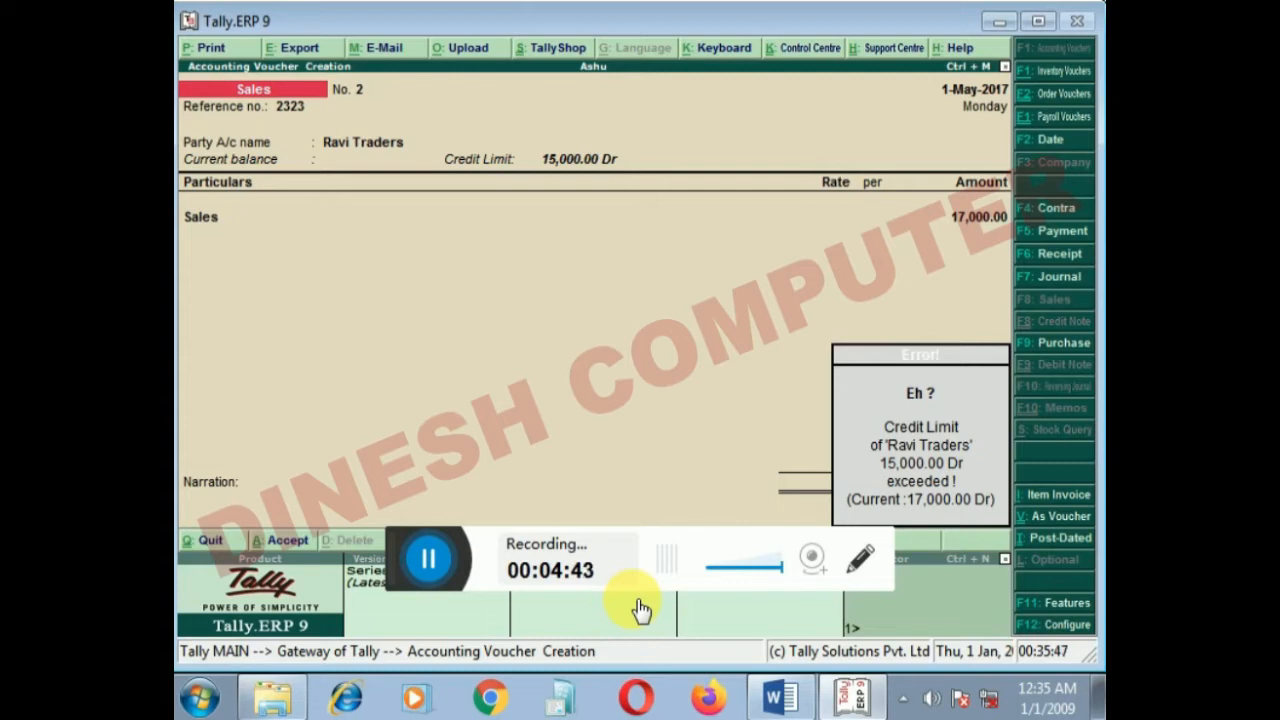
{"action": "key", "text": "Return"}
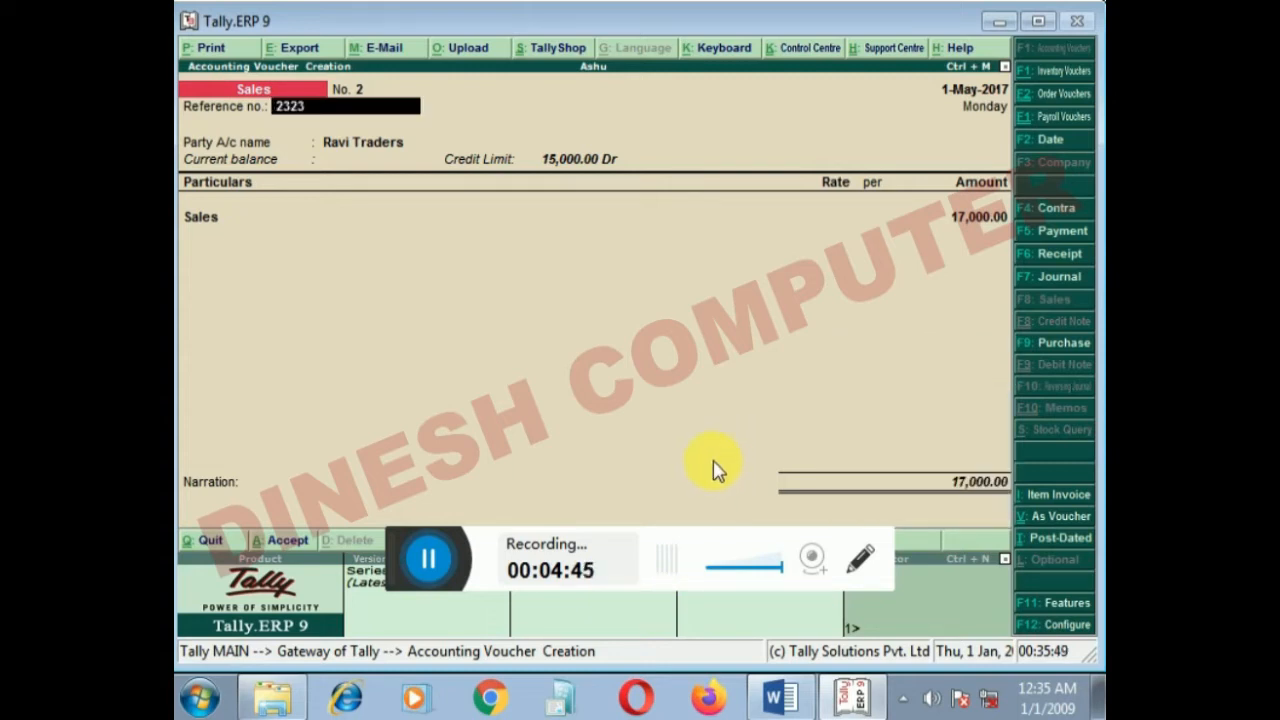
Go back through the sales voucher with the party details unchanged and set the Sales amount to 15,000.
{"action": "key", "text": "Return"}
{"action": "key", "text": "Return"}
{"action": "key", "text": "Return"}
{"action": "key", "text": "Return"}
{"action": "key", "text": "Return"}
{"action": "key", "text": "Return"}
{"action": "key", "text": "Return"}
{"action": "key", "text": "Return"}
{"action": "key", "text": "Return"}
{"action": "key", "text": "Return"}
{"action": "key", "text": "Return"}
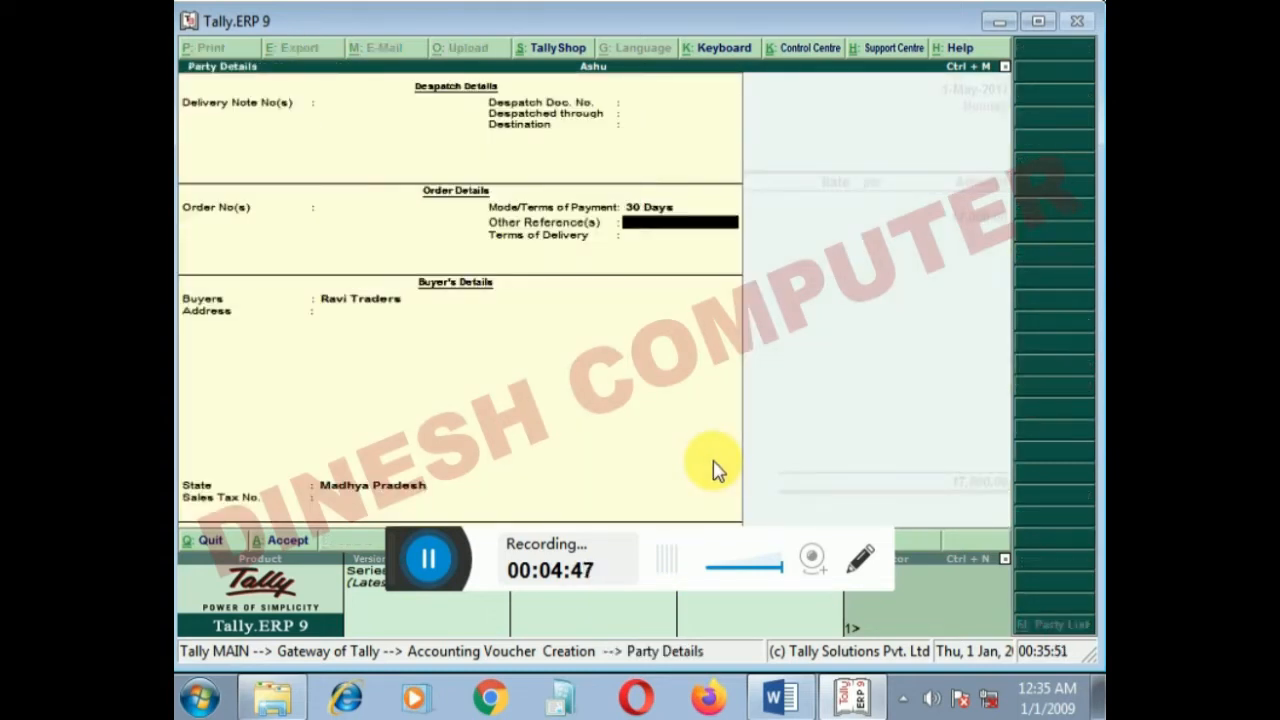
{"action": "key", "text": "Return"}
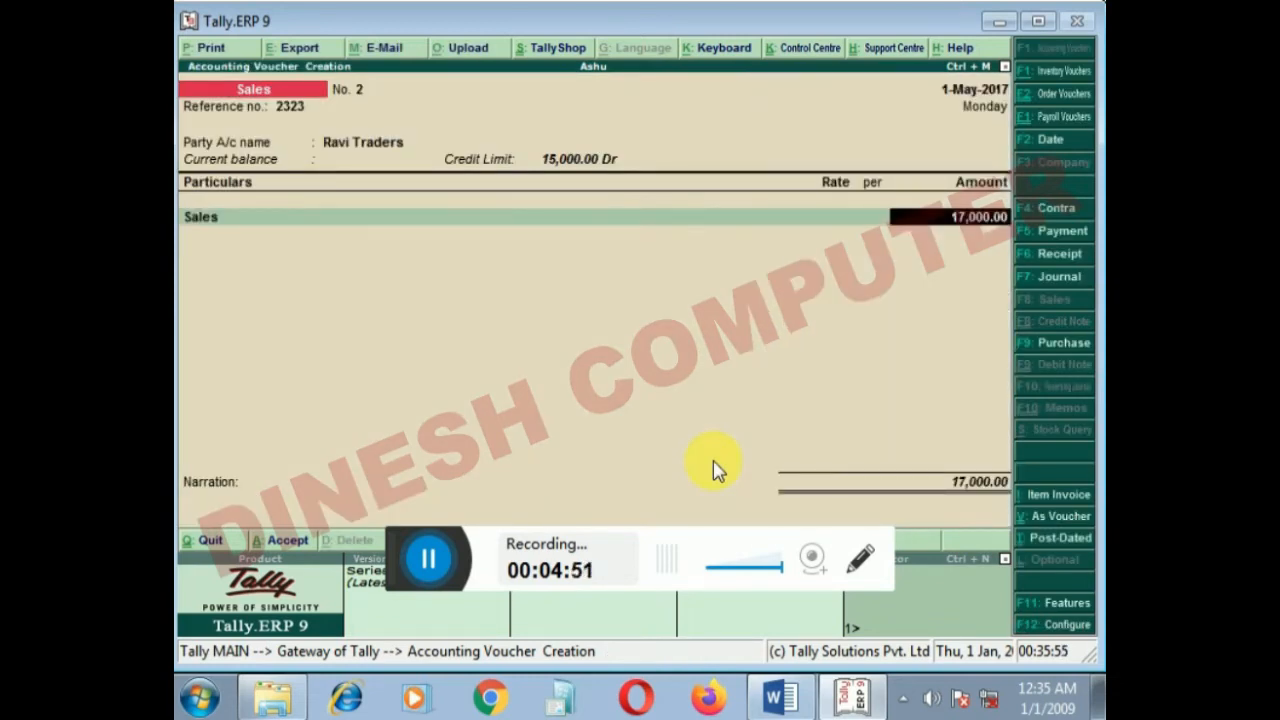
{"action": "type", "text": "15,"}
{"action": "type", "text": "000"}
{"action": "key", "text": "Return"}
Set the Bhopal cost centre allocation for Sales to 15,000 and save the Ravi Traders sales voucher.
{"action": "key", "text": "Return"}
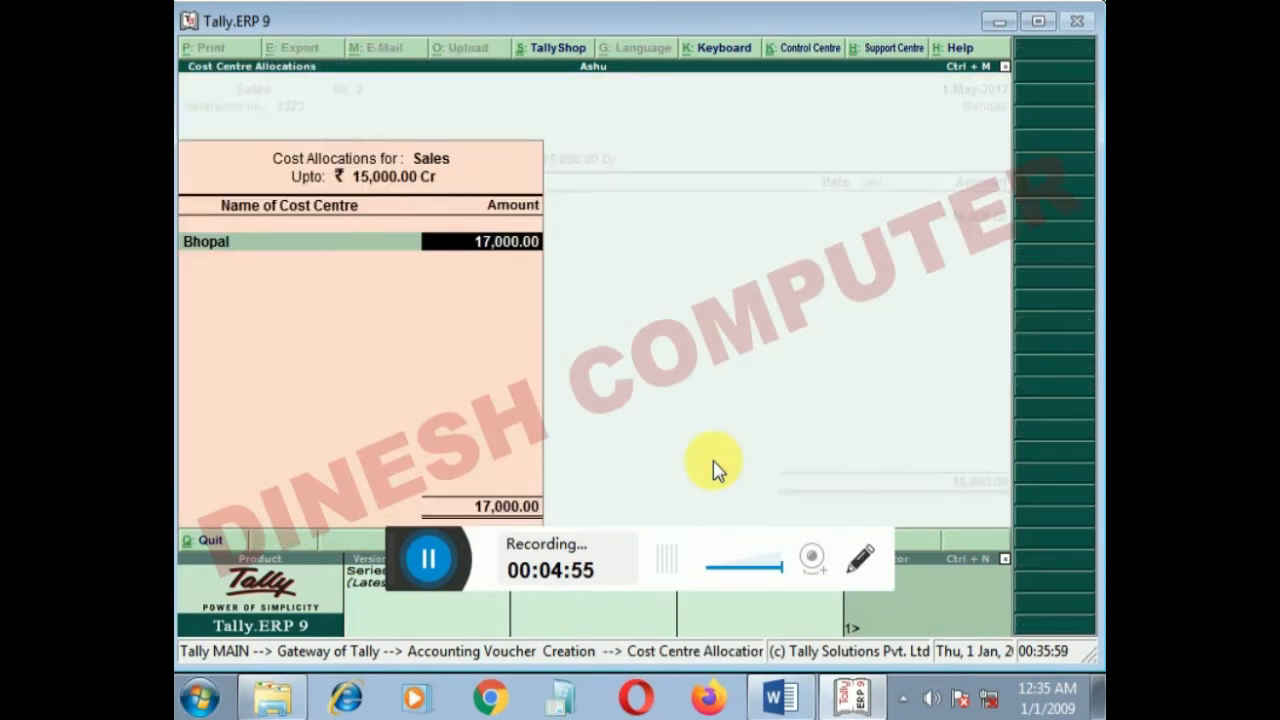
{"action": "key", "text": "Return"}
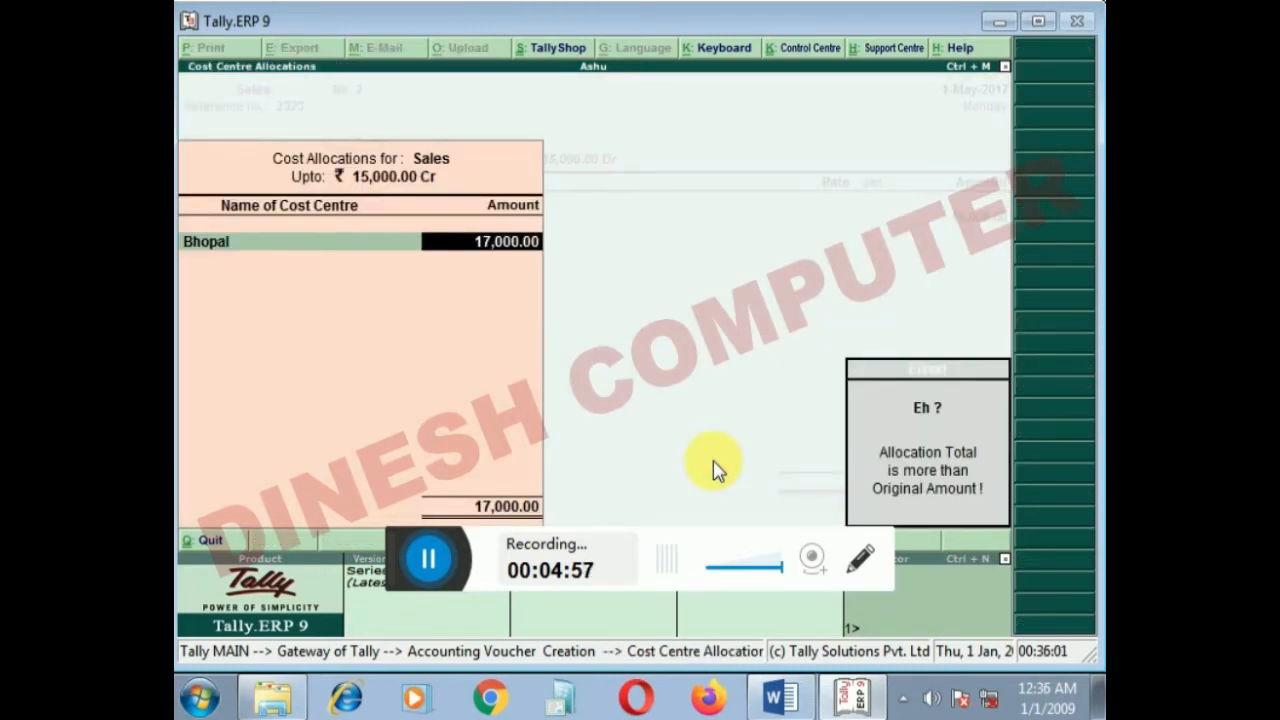
{"action": "type", "text": "15000"}
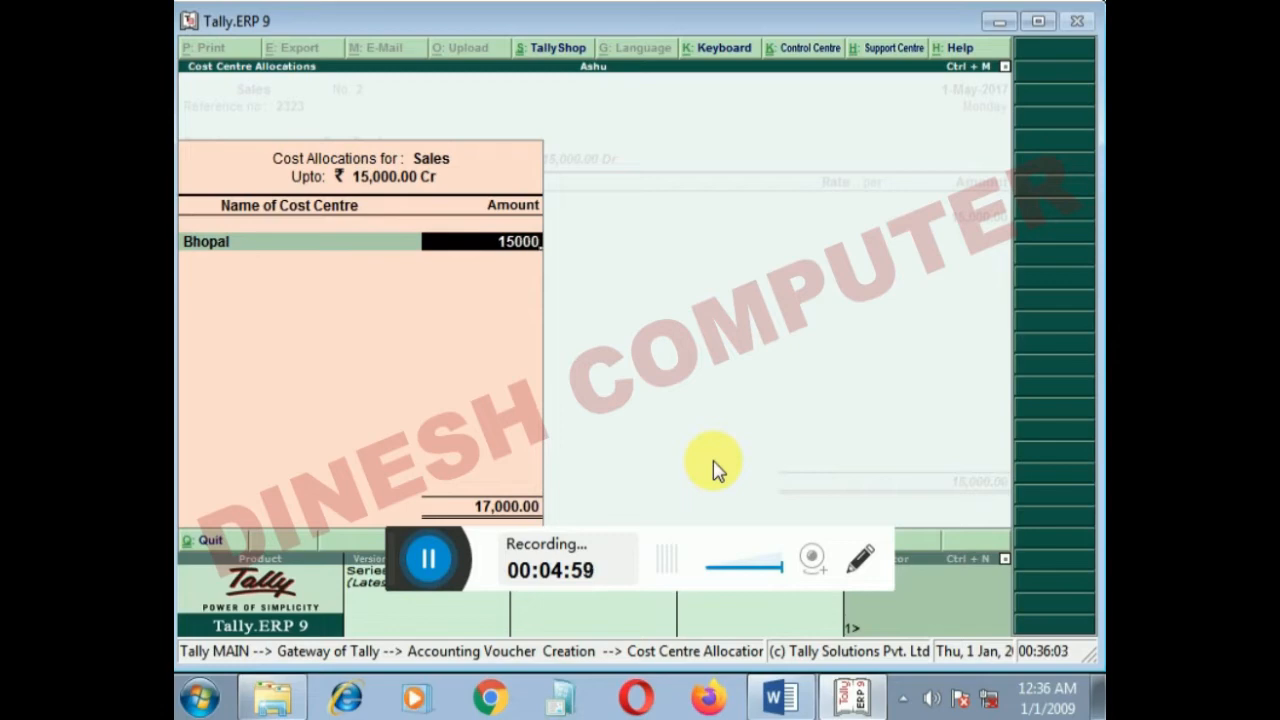
{"action": "key", "text": "Return"}
{"action": "key", "text": "Return"}
{"action": "key", "text": "Return"}
{"action": "key", "text": "Return"}
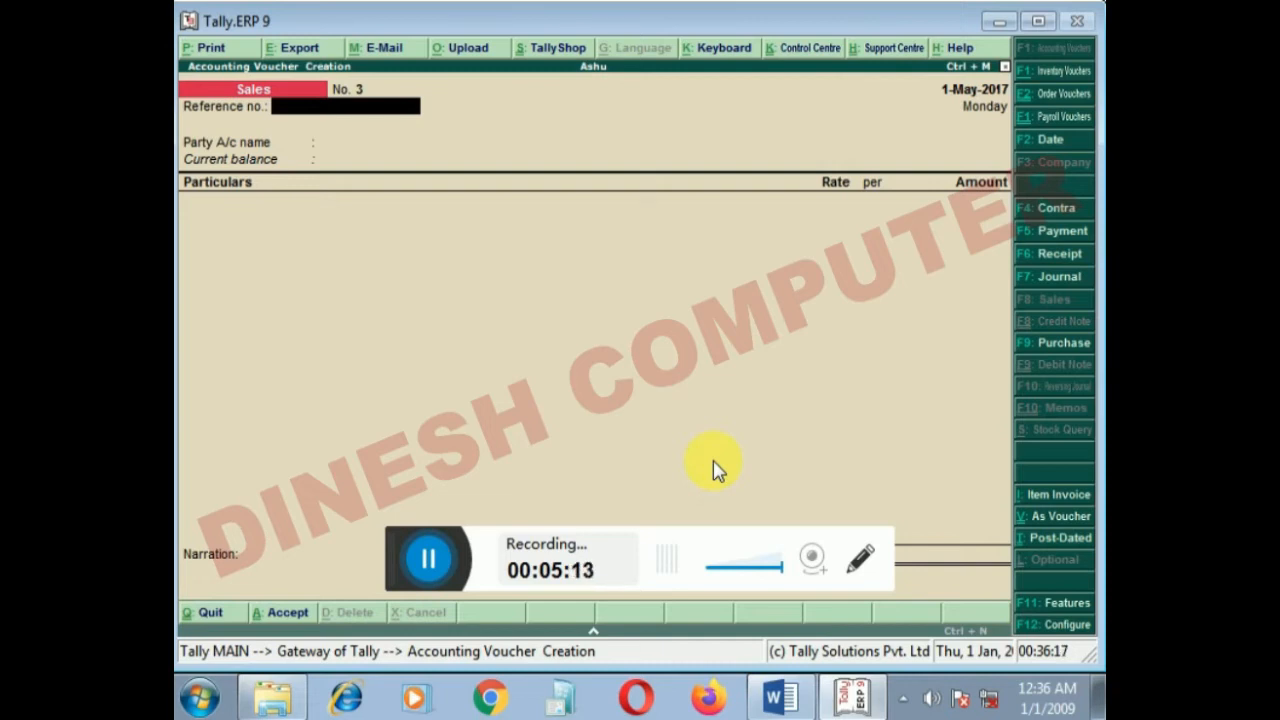
Leave sales voucher entry and open the Current Assets group summary from the Balance Sheet.
{"action": "key", "text": "Escape"}
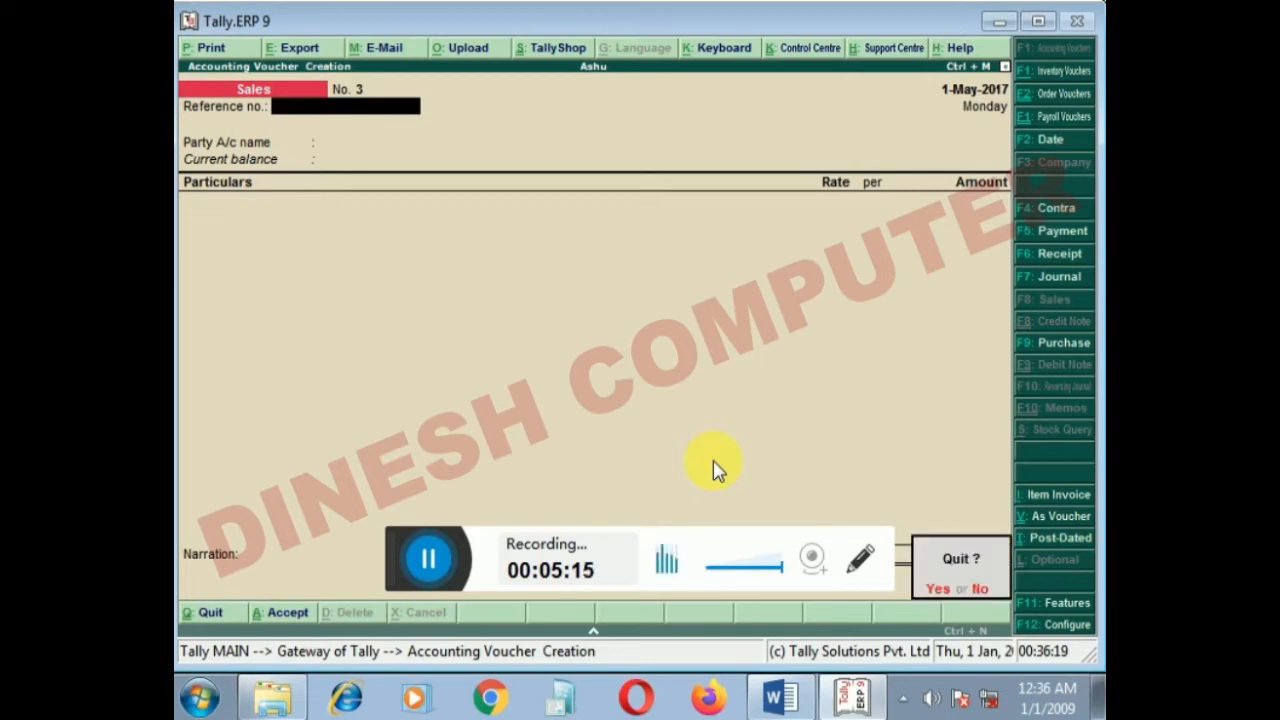
{"action": "key", "text": "y"}
{"action": "key", "text": "Down"}
{"action": "key", "text": "Down"}
{"action": "key", "text": "Down"}
{"action": "key", "text": "Down"}
{"action": "key", "text": "Down"}
{"action": "key", "text": "Down"}
{"action": "key", "text": "Down"}
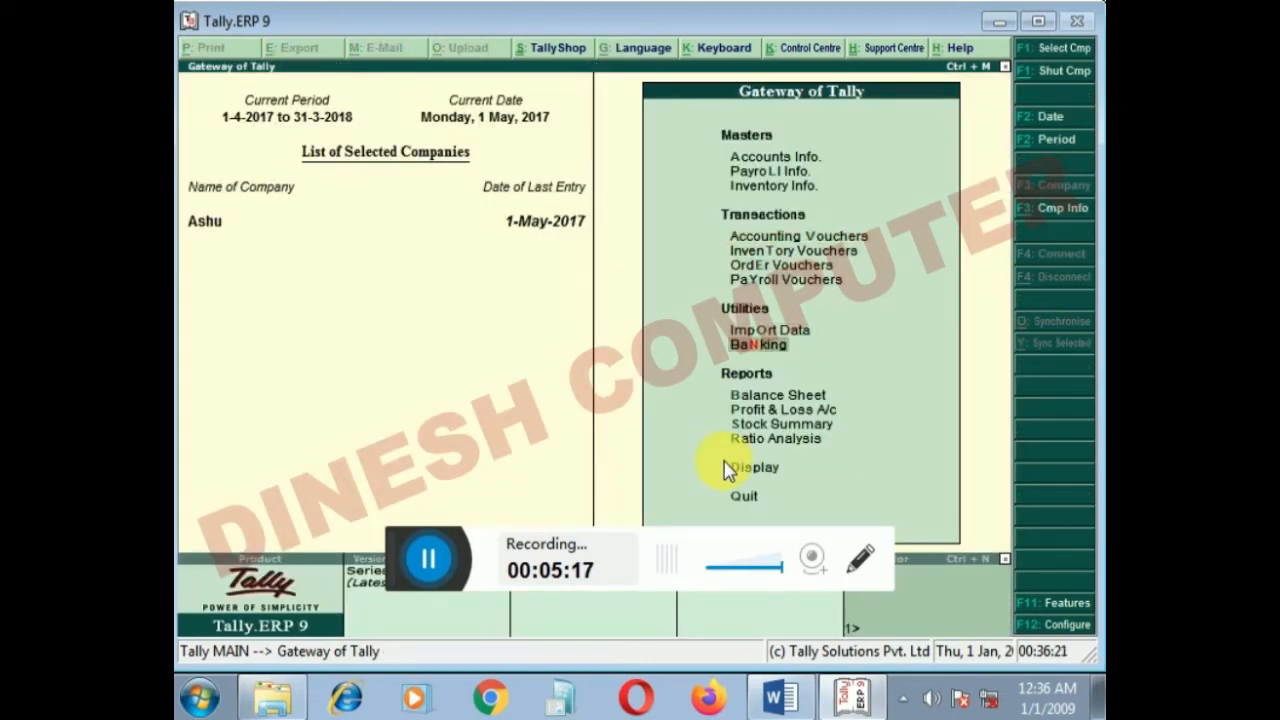
{"action": "key", "text": "Up"}
{"action": "key", "text": "Return"}
{"action": "key", "text": "Down"}
{"action": "key", "text": "Down"}
{"action": "key", "text": "Right"}
{"action": "key", "text": "Up"}
{"action": "key", "text": "Return"}
Drill down through Sundry Debtors to Ravi Traders' May 2017 vouchers and return to the Current Assets summary.
{"action": "key", "text": "Down"}
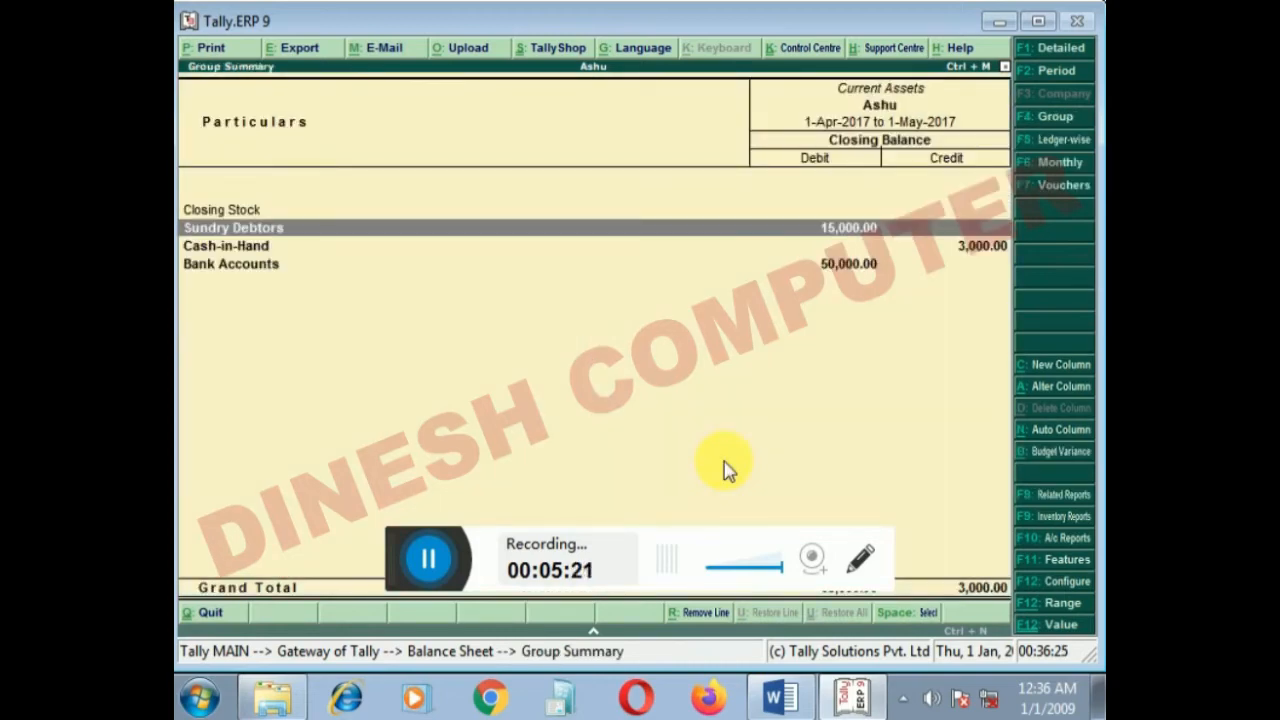
{"action": "key", "text": "Return"}
{"action": "key", "text": "Return"}
{"action": "key", "text": "Return"}
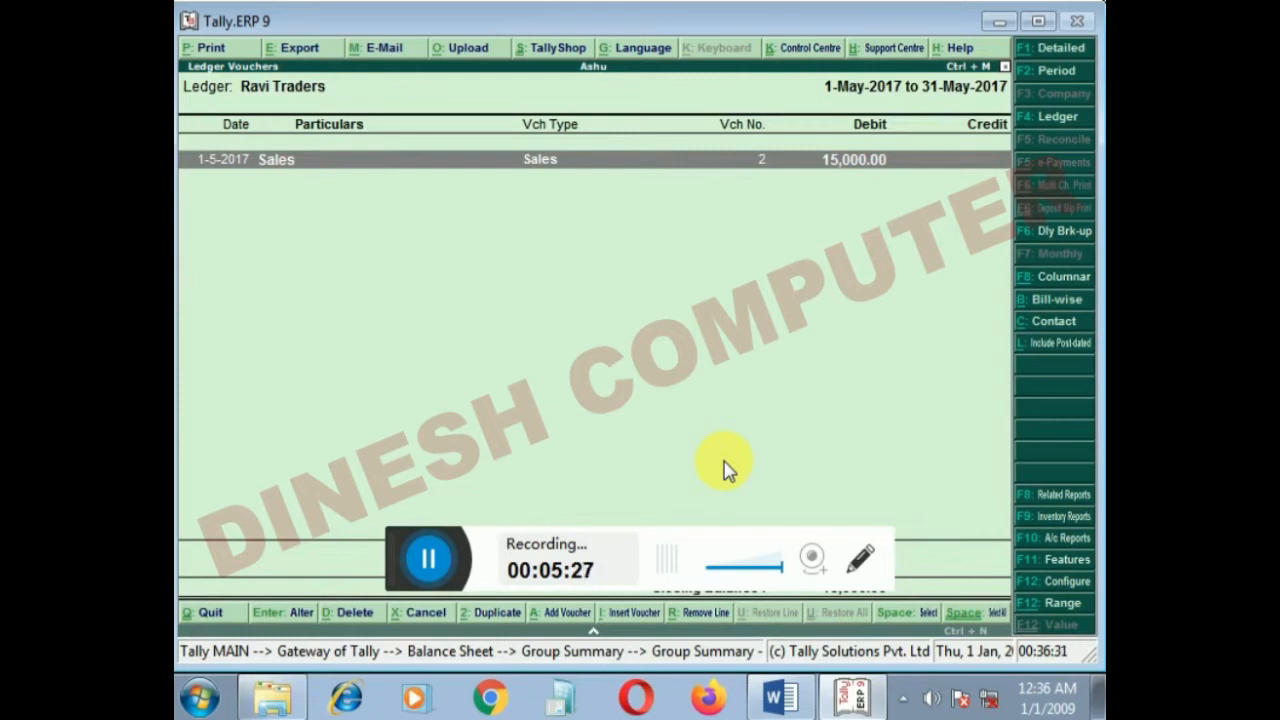
{"action": "key", "text": "Escape"}
{"action": "key", "text": "Escape"}
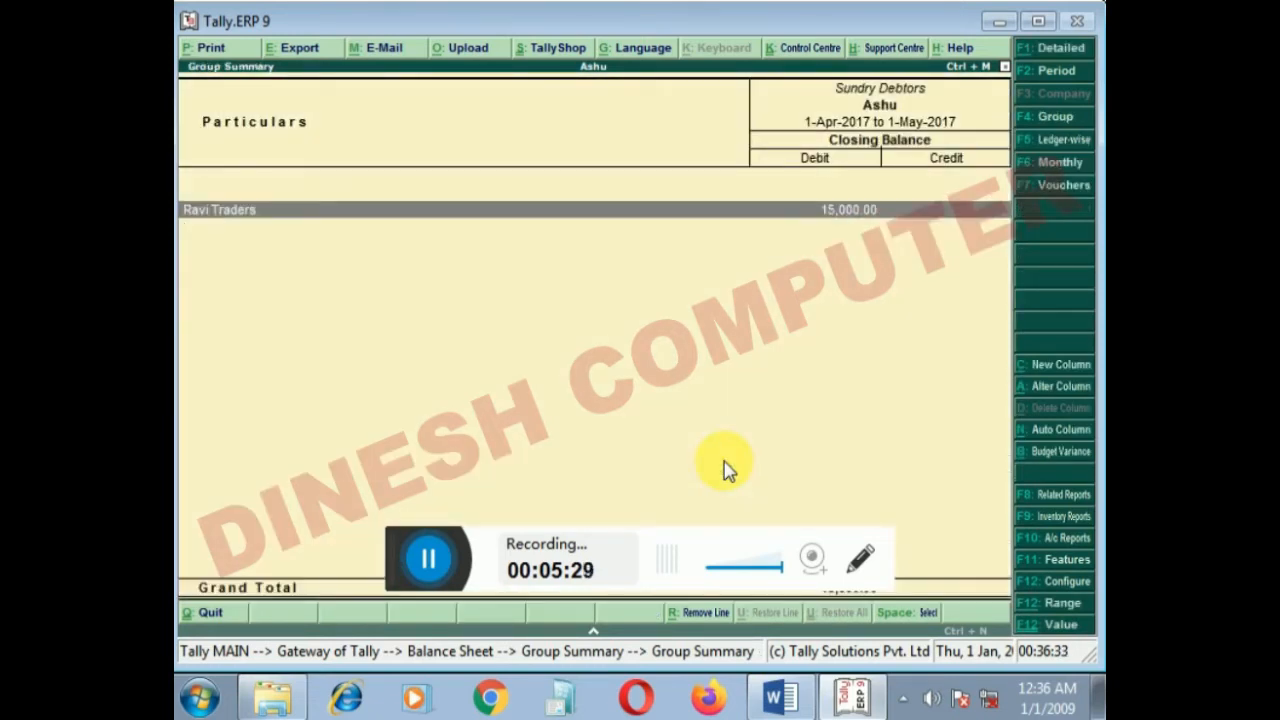
{"action": "key", "text": "Escape"}
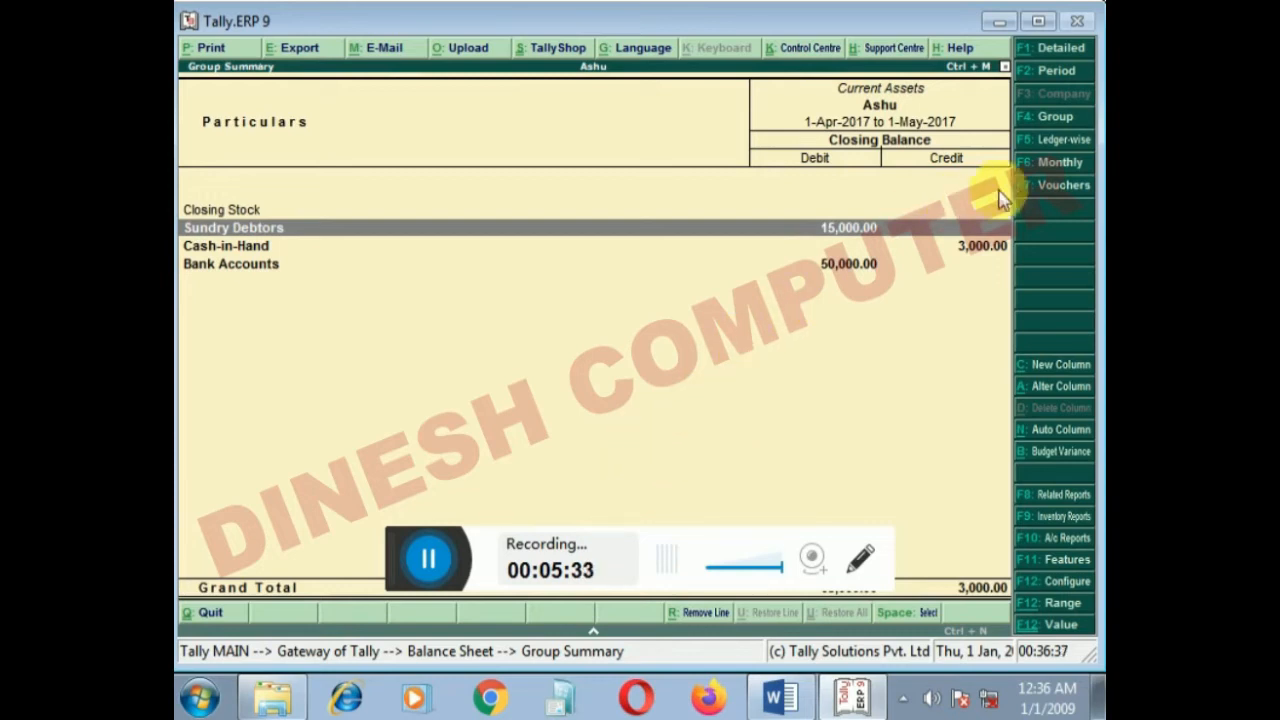
{"action": "left_click", "coordinate": [1062, 165]}
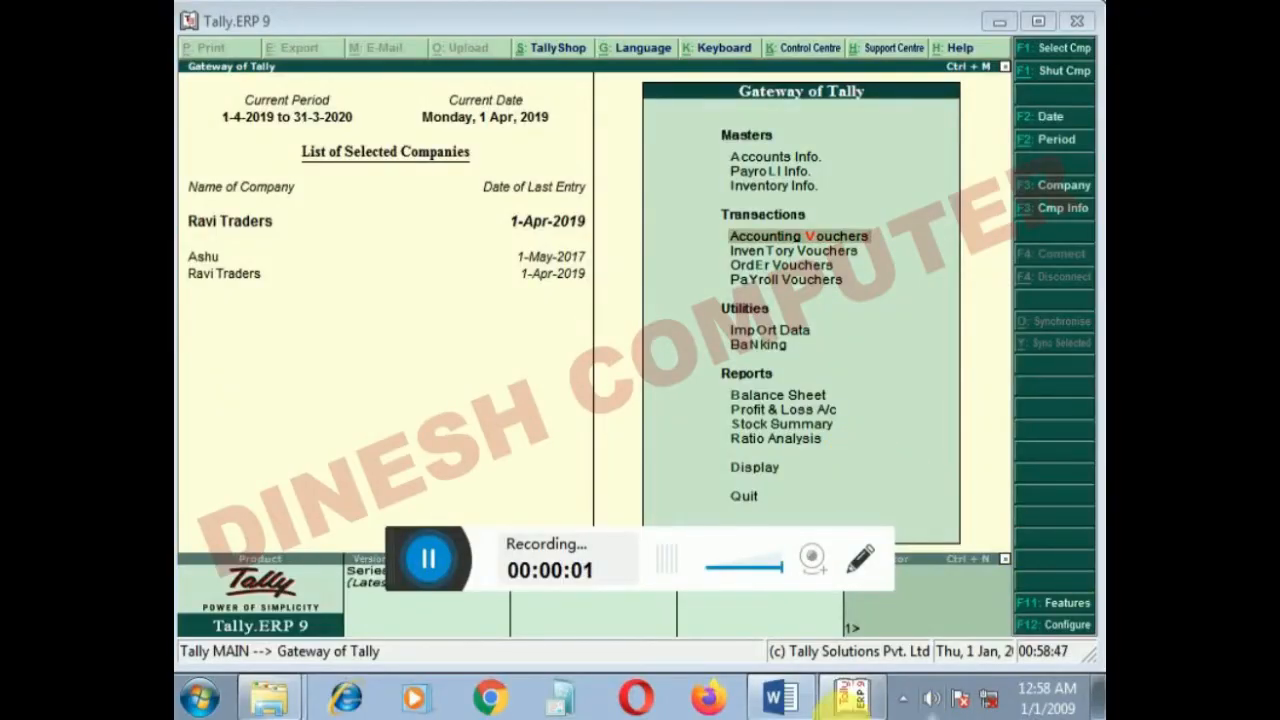
Switch to Word to read the Unit-2 topic "Display budgets & Variances" and return to Tally.
{"action": "left_click", "coordinate": [782, 698]}
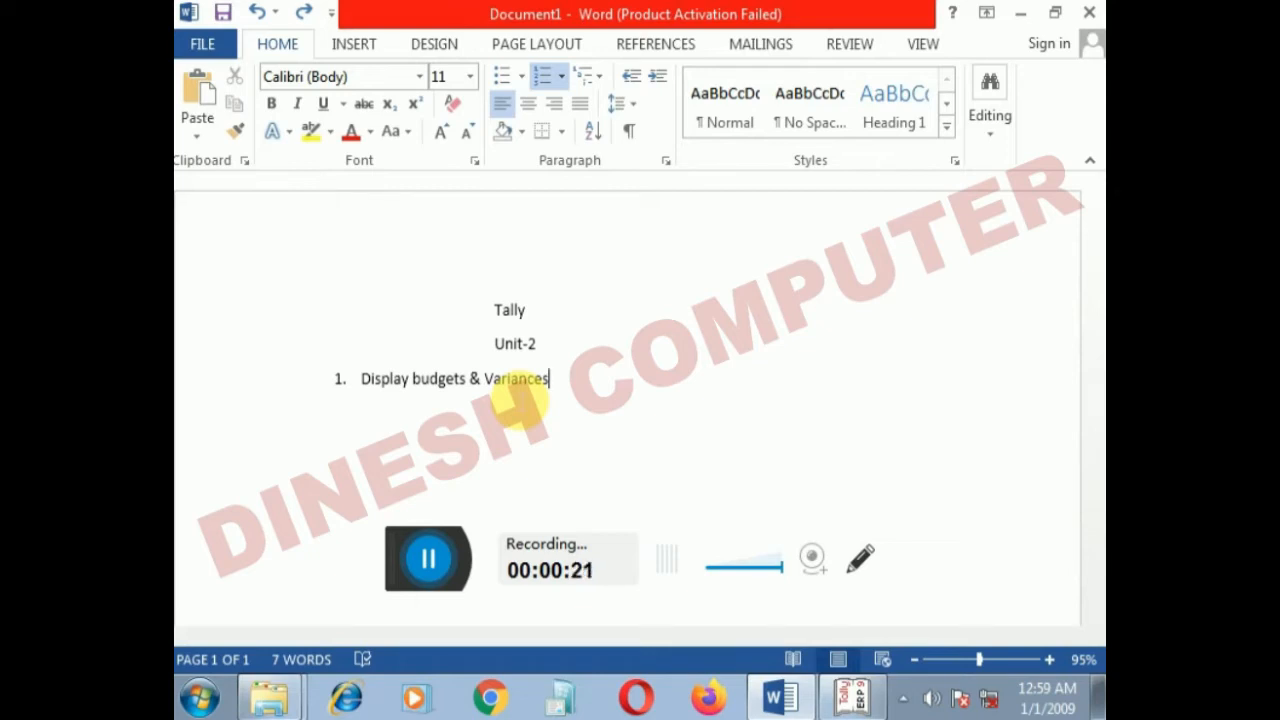
{"action": "left_click", "coordinate": [845, 698]}
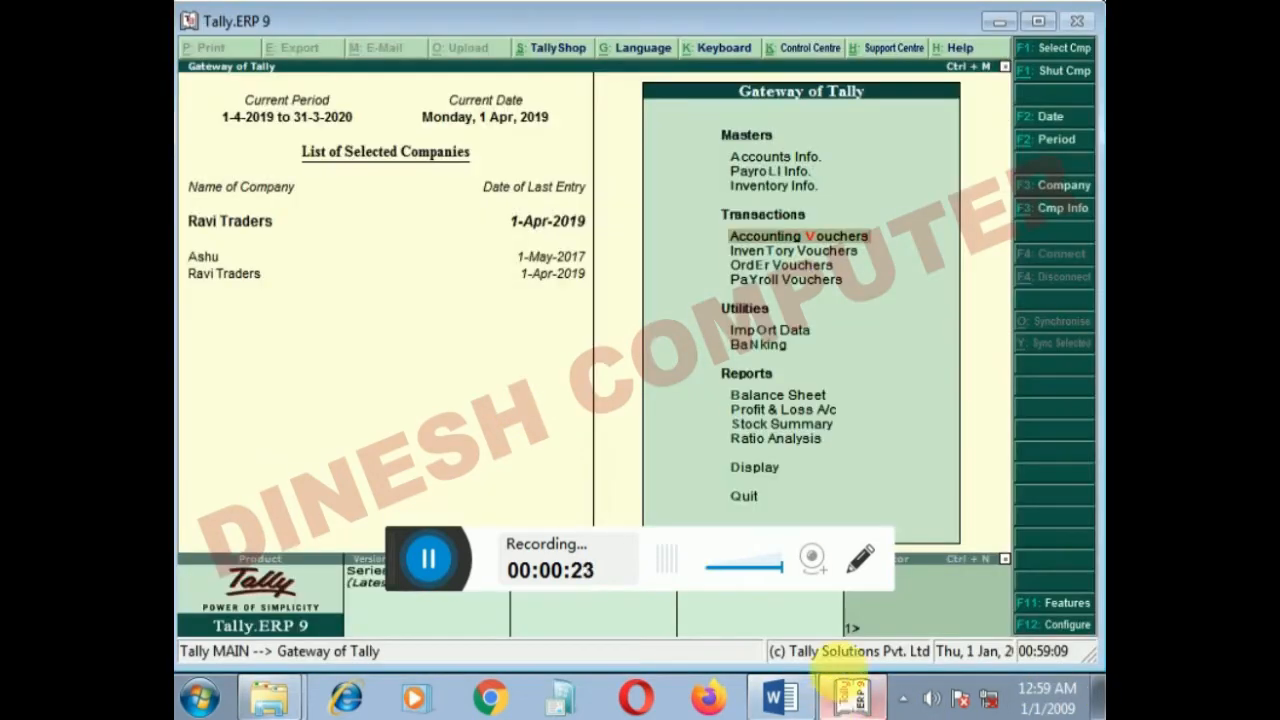
Open Company's Budget for alteration from the accounts masters of the Ravi Traders company.
{"action": "key", "text": "Up"}
{"action": "key", "text": "Up"}
{"action": "key", "text": "Up"}
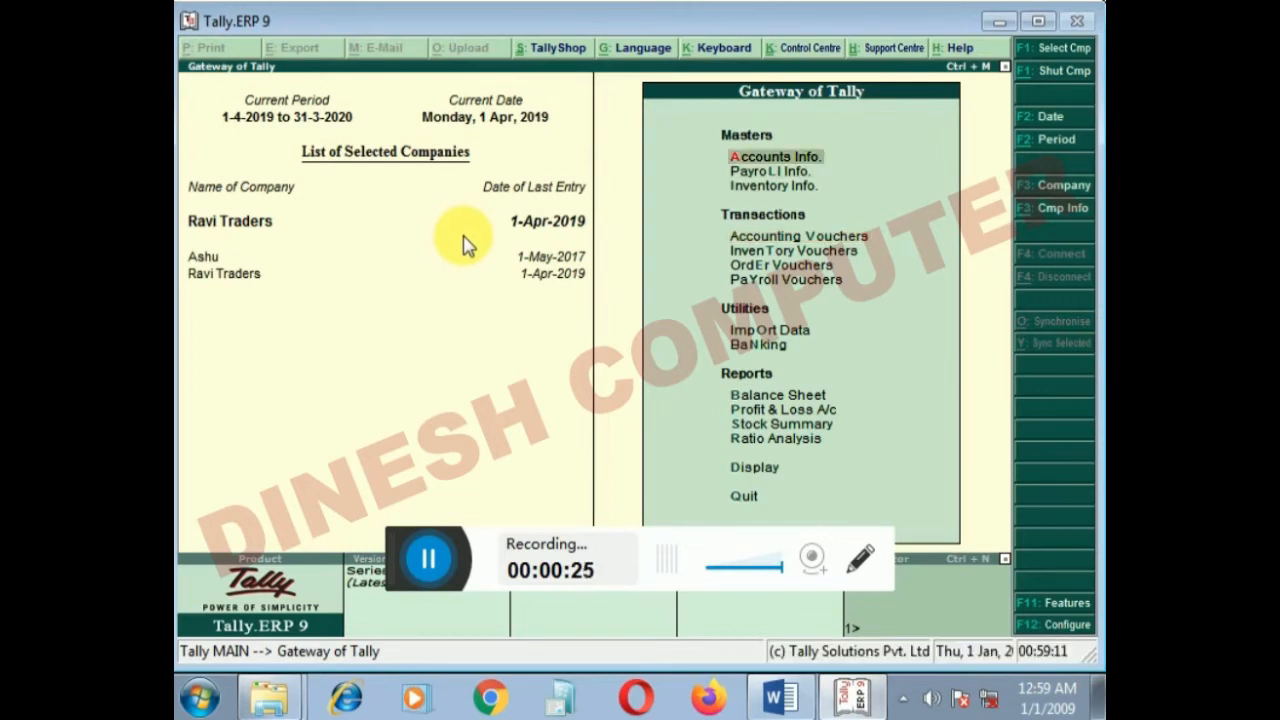
{"action": "key", "text": "Return"}
{"action": "key", "text": "Down"}
{"action": "key", "text": "Down"}
{"action": "key", "text": "Return"}
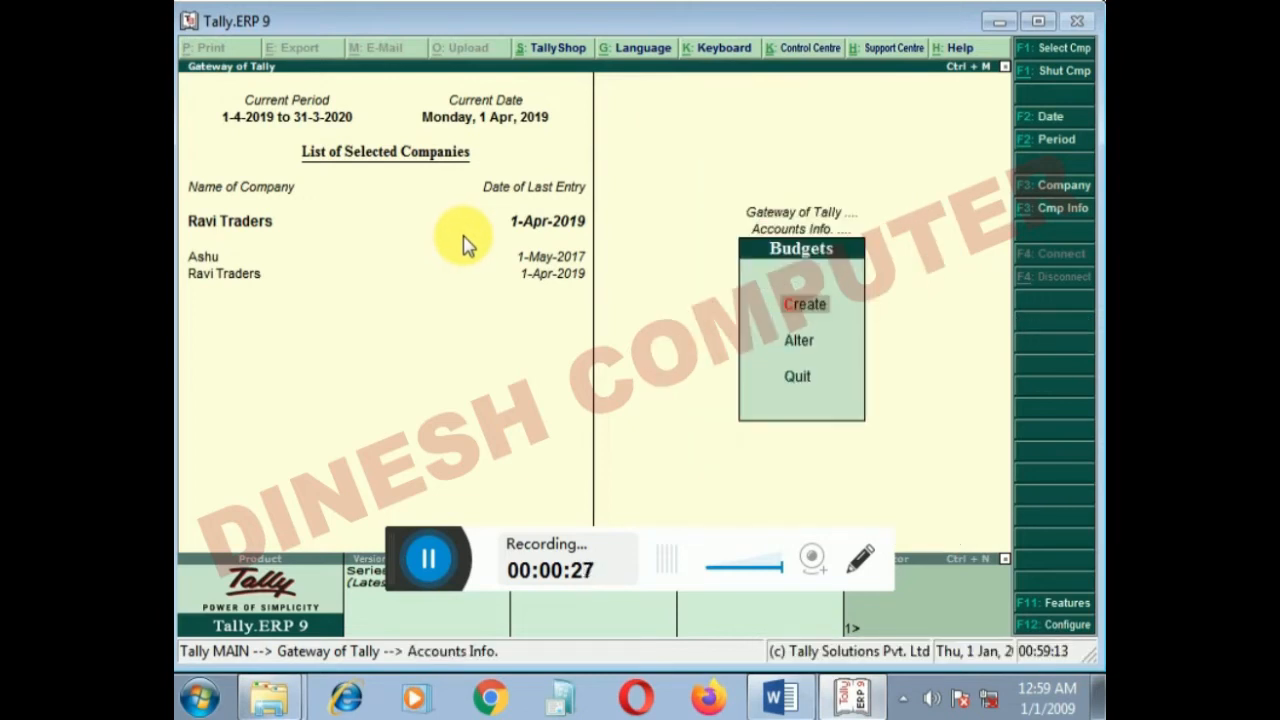
{"action": "key", "text": "Down"}
{"action": "key", "text": "Up"}
{"action": "key", "text": "Down"}
{"action": "key", "text": "Return"}
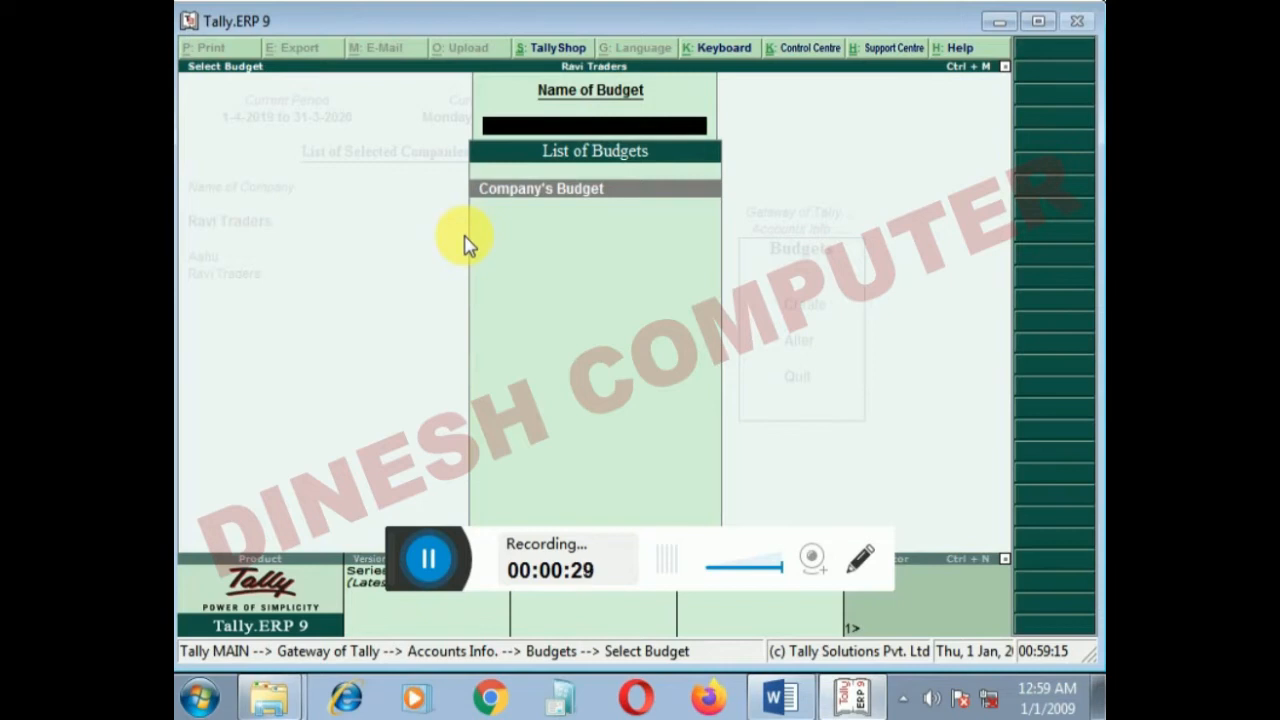
{"action": "key", "text": "Return"}
Examine the group budgets under Company's Budget and return to the Gateway of Tally without altering them.
{"action": "key", "text": "Return"}
{"action": "key", "text": "Return"}
{"action": "key", "text": "Return"}
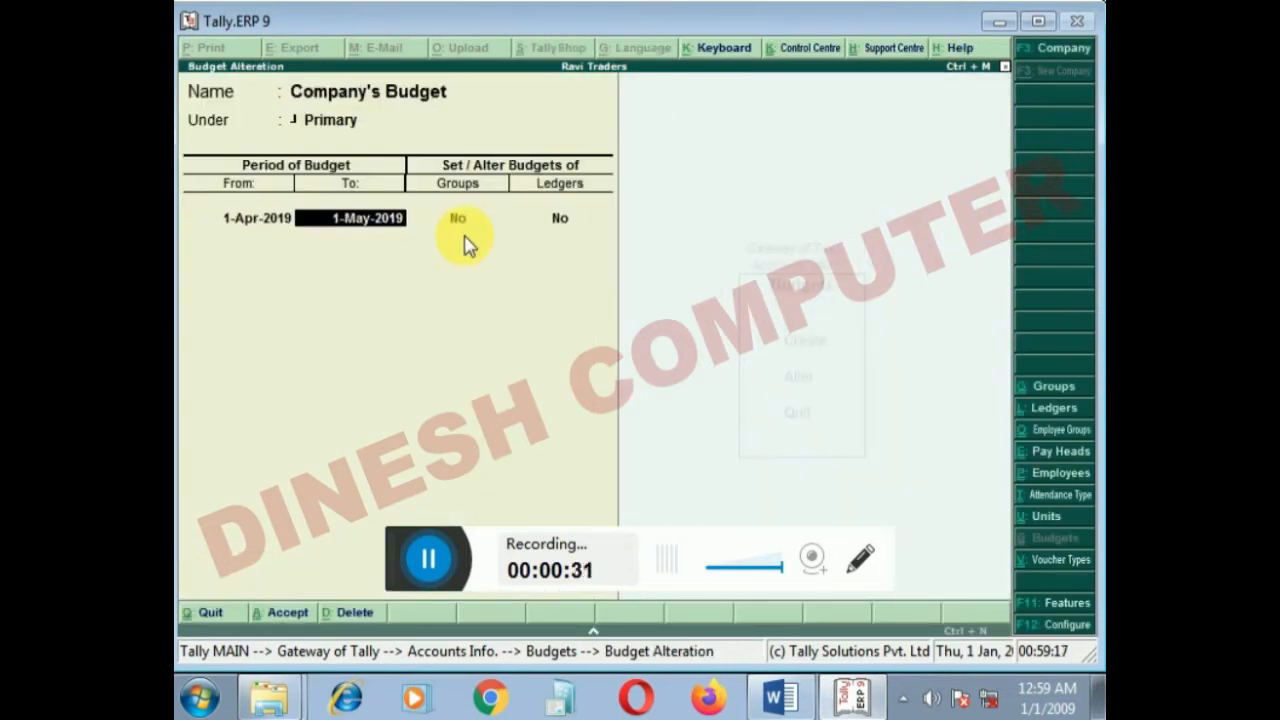
{"action": "key", "text": "Return"}
{"action": "key", "text": "y"}
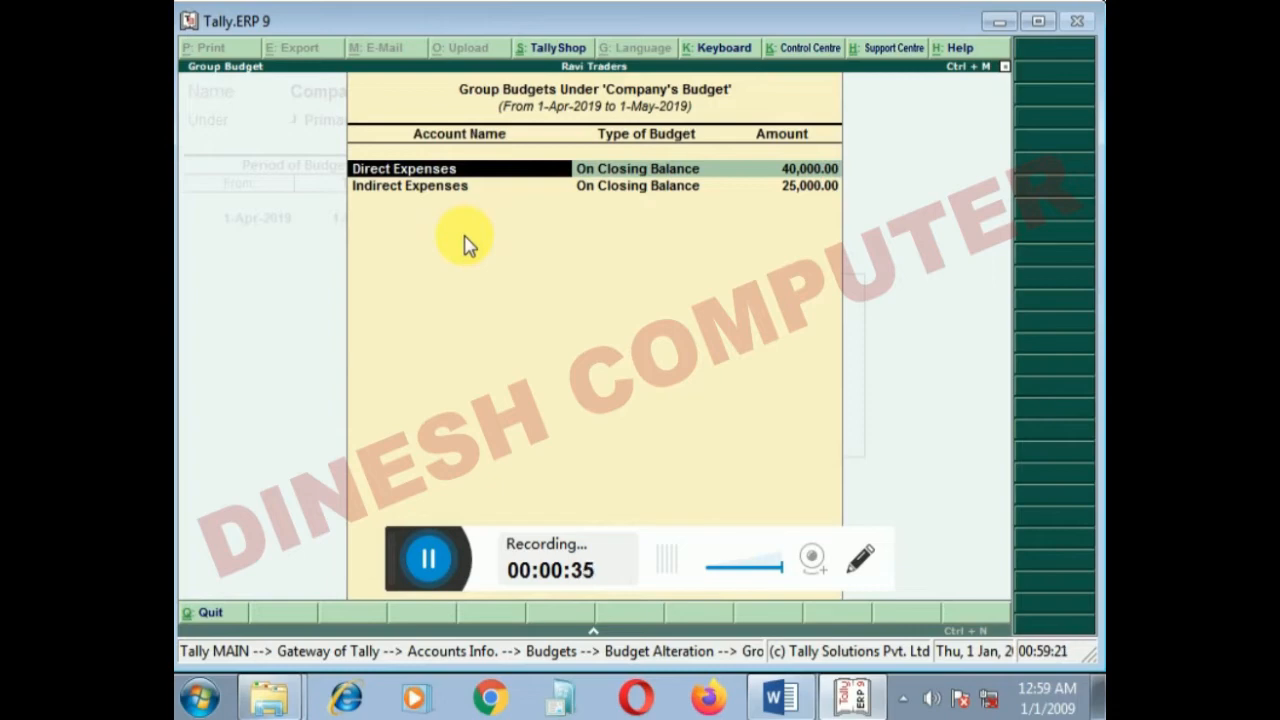
{"action": "key", "text": "Escape"}
{"action": "key", "text": "Escape"}
{"action": "key", "text": "Escape"}
{"action": "key", "text": "Escape"}
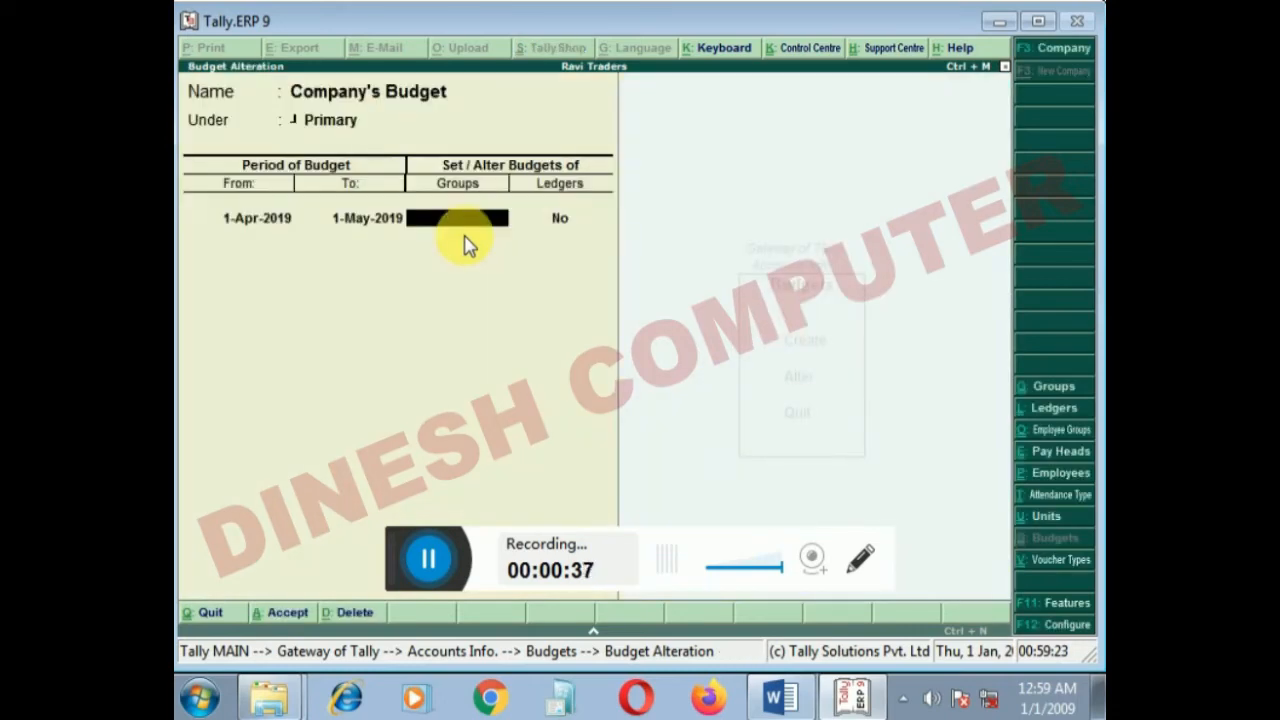
{"action": "key", "text": "Escape"}
{"action": "key", "text": "Escape"}
{"action": "key", "text": "Escape"}
{"action": "key", "text": "Escape"}
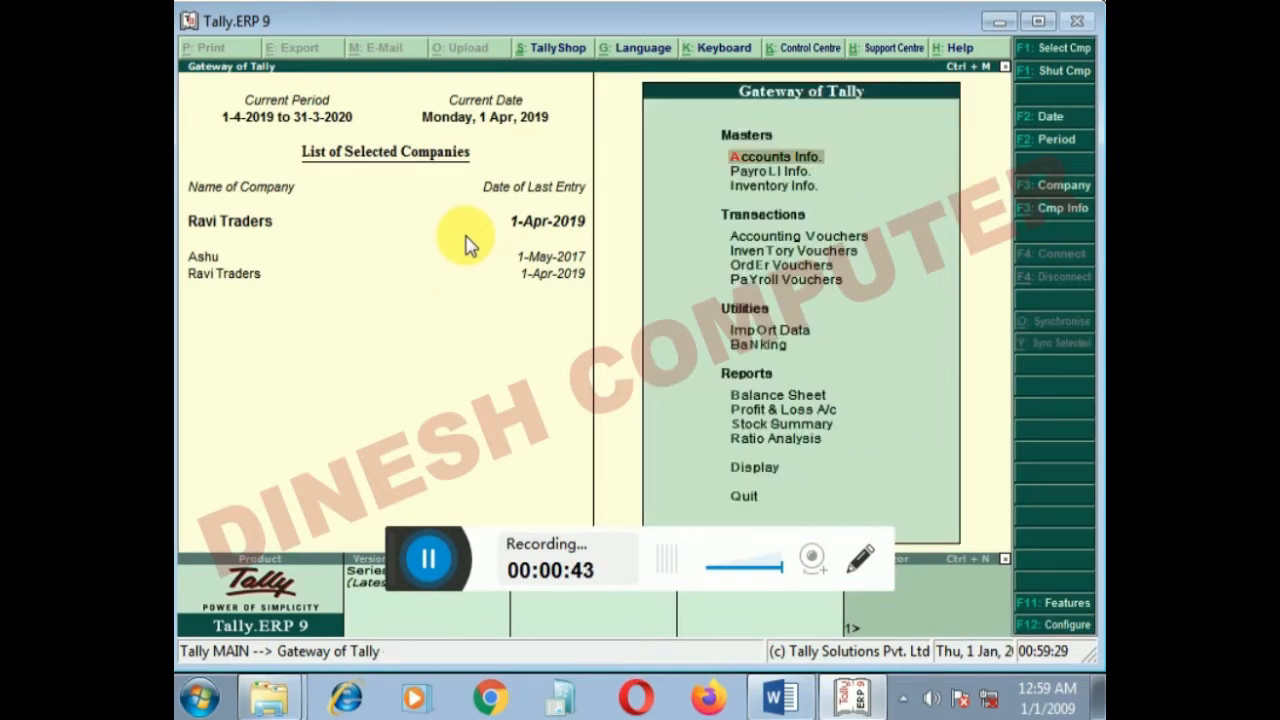
Start a payment voucher dated 1-Apr-2019 with Cash as the account.
{"action": "key", "text": "Down"}
{"action": "key", "text": "Down"}
{"action": "key", "text": "Down"}
{"action": "key", "text": "Down"}
{"action": "key", "text": "Up"}
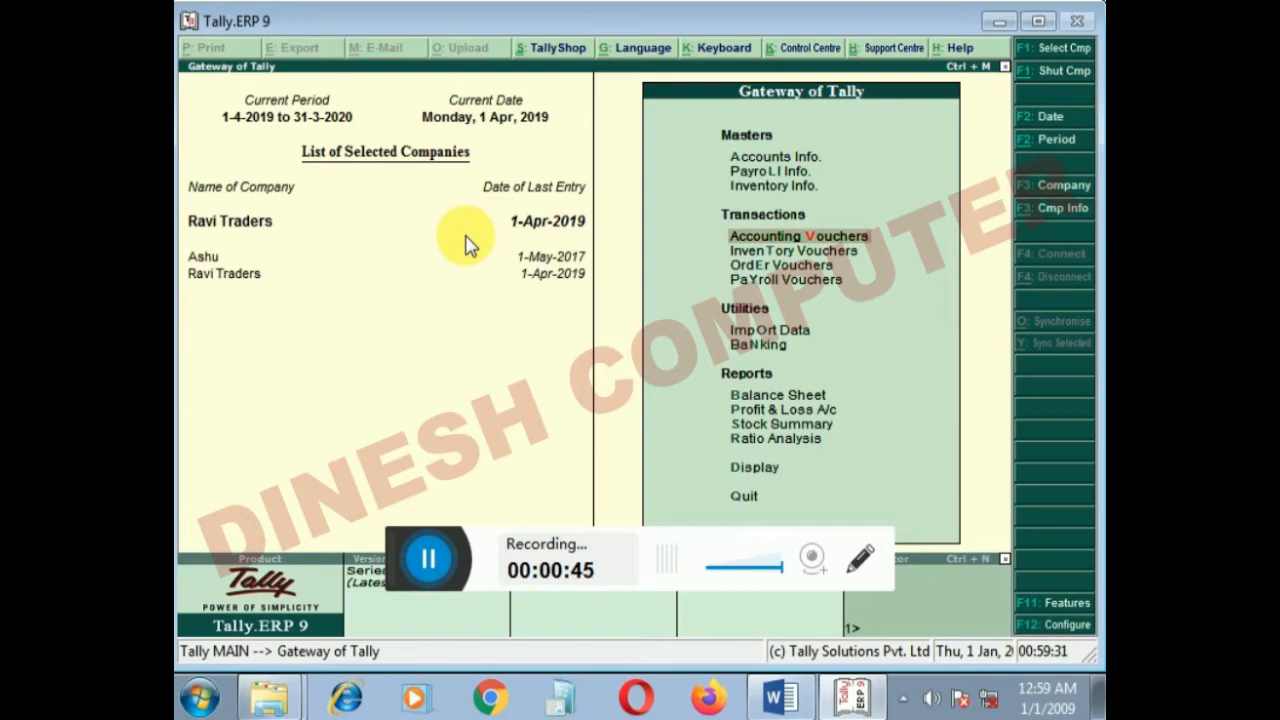
{"action": "key", "text": "Return"}
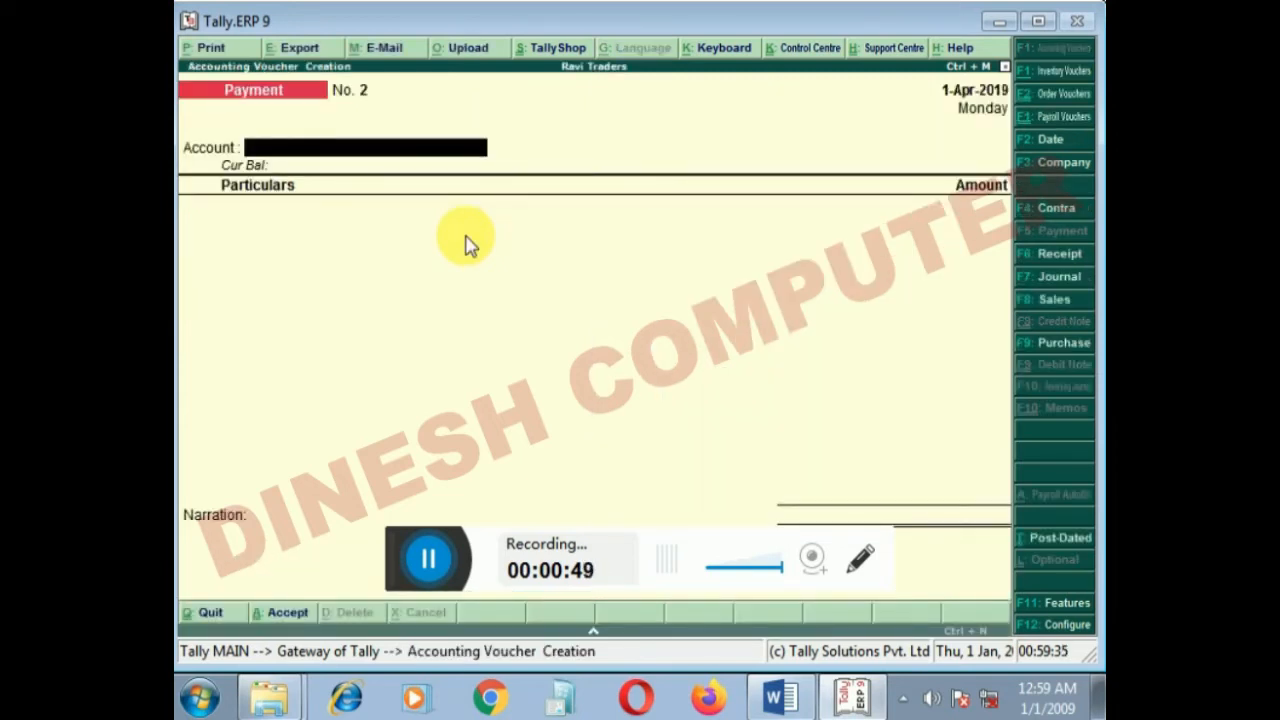
{"action": "key", "text": "Return"}
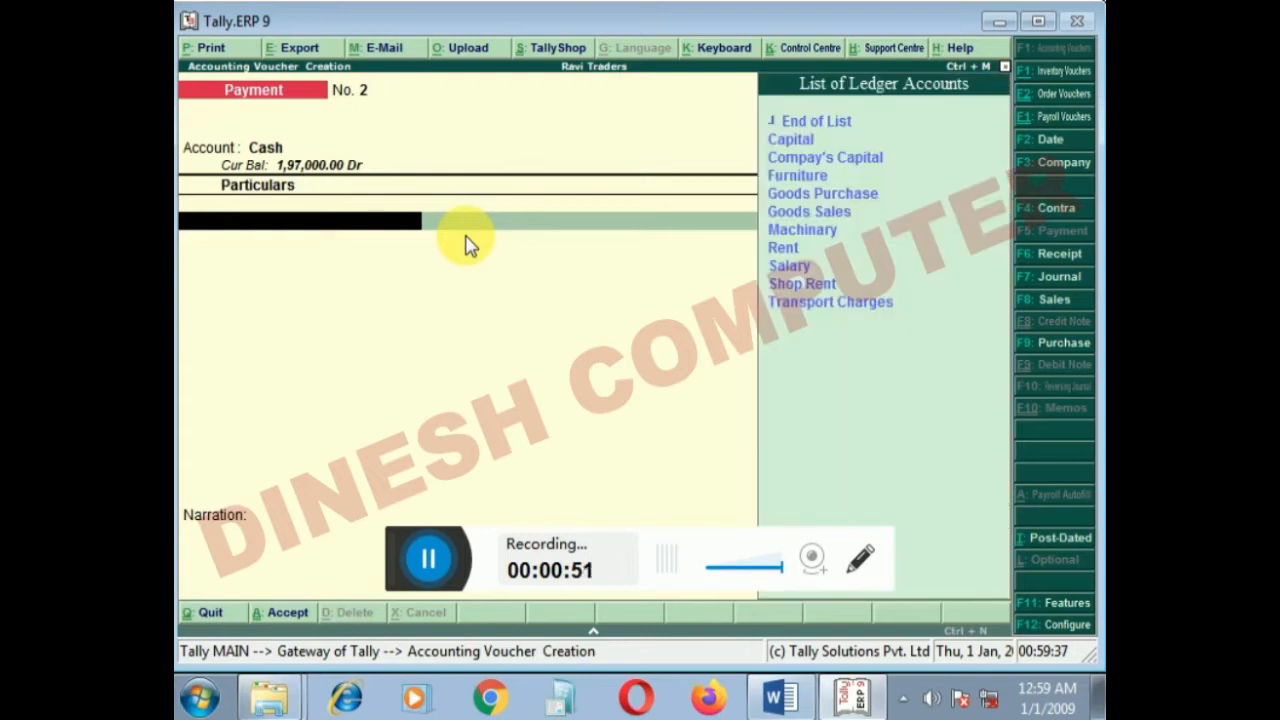
Add the Furniture ledger to the payment voucher with an amount of 20,000.
{"action": "key", "text": "Down"}
{"action": "key", "text": "Down"}
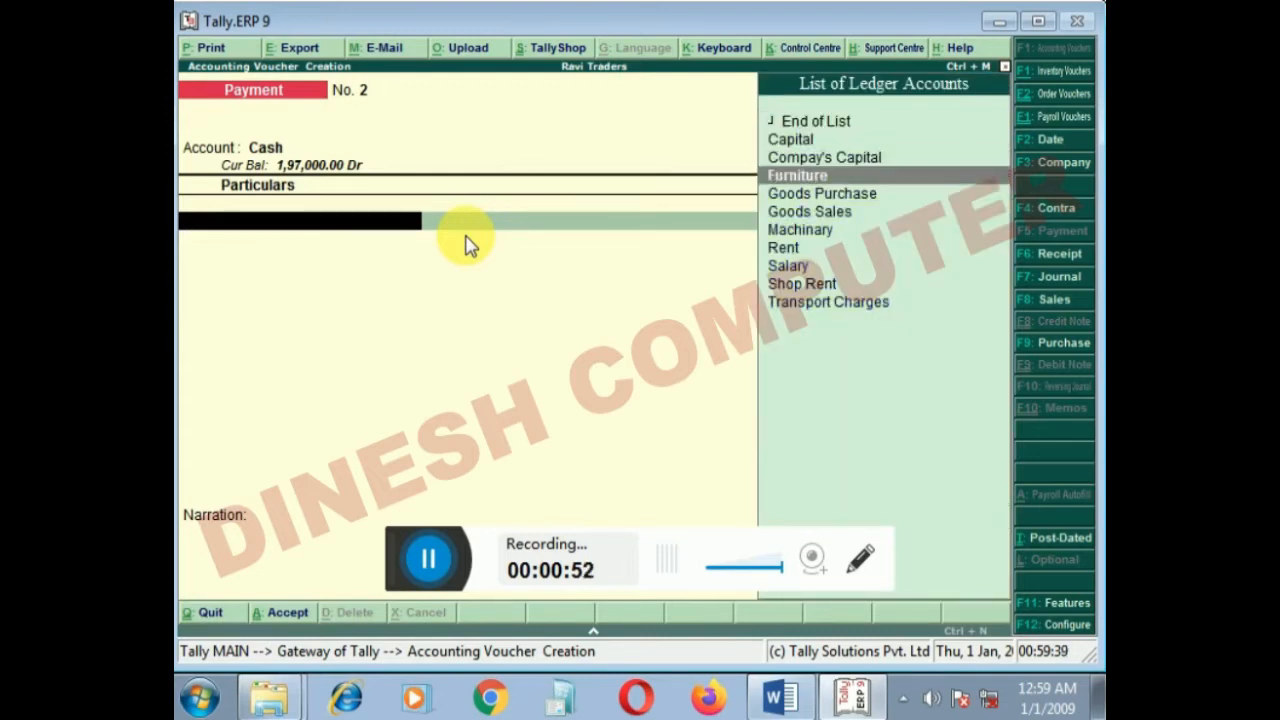
{"action": "key", "text": "Return"}
{"action": "type", "text": "2"}
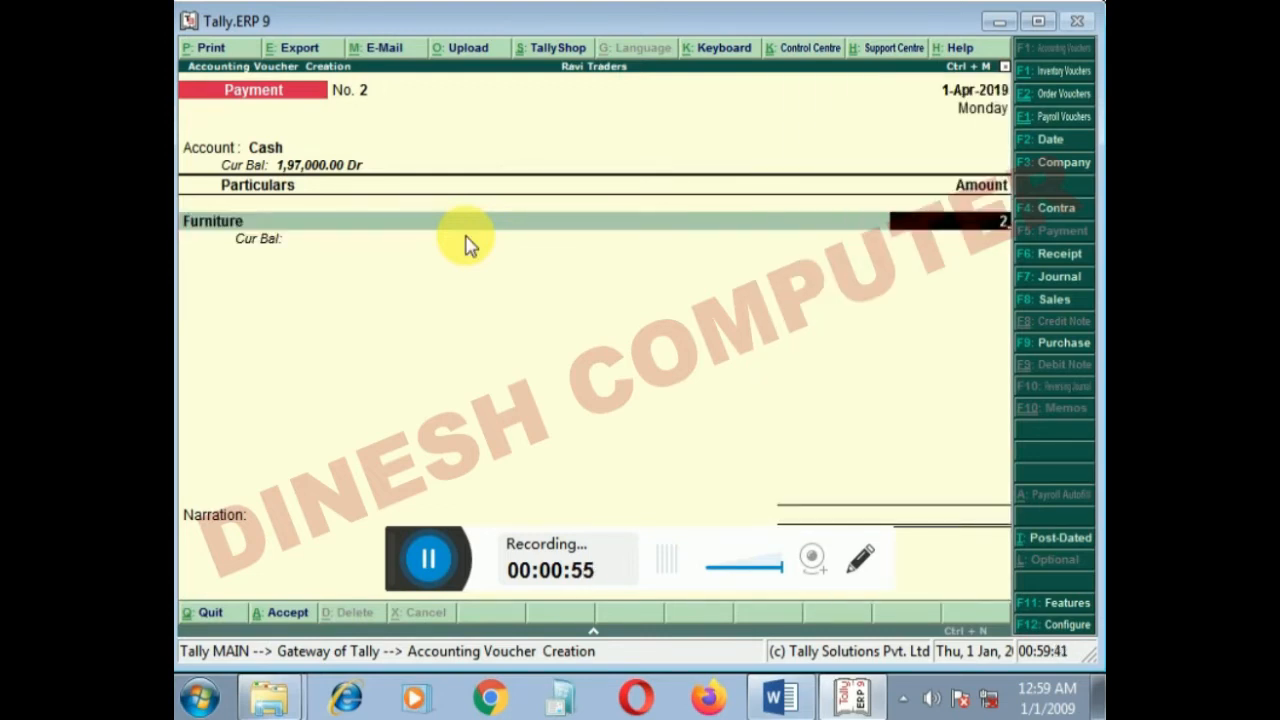
{"action": "type", "text": "0000"}
{"action": "key", "text": "Return"}
Add the Machinary ledger to the payment voucher with an amount of 15,000.
{"action": "key", "text": "Down"}
{"action": "key", "text": "Down"}
{"action": "key", "text": "Down"}
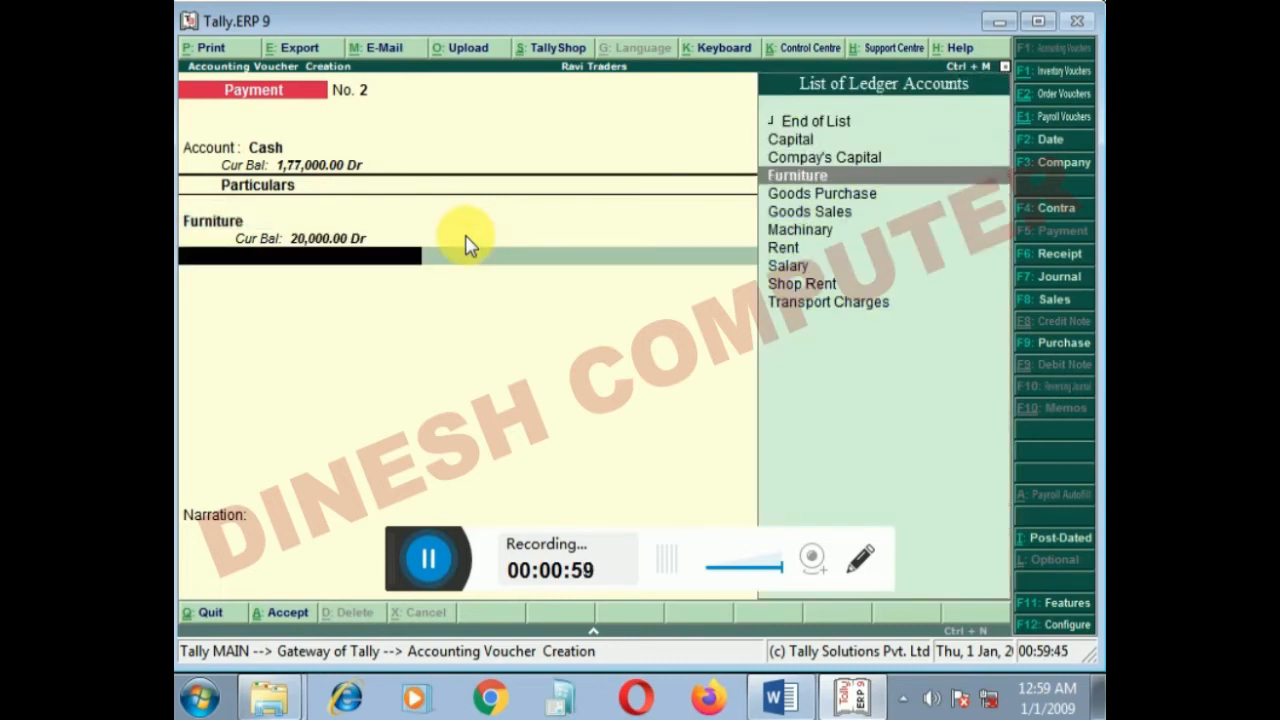
{"action": "key", "text": "Down"}
{"action": "key", "text": "Down"}
{"action": "key", "text": "Down"}
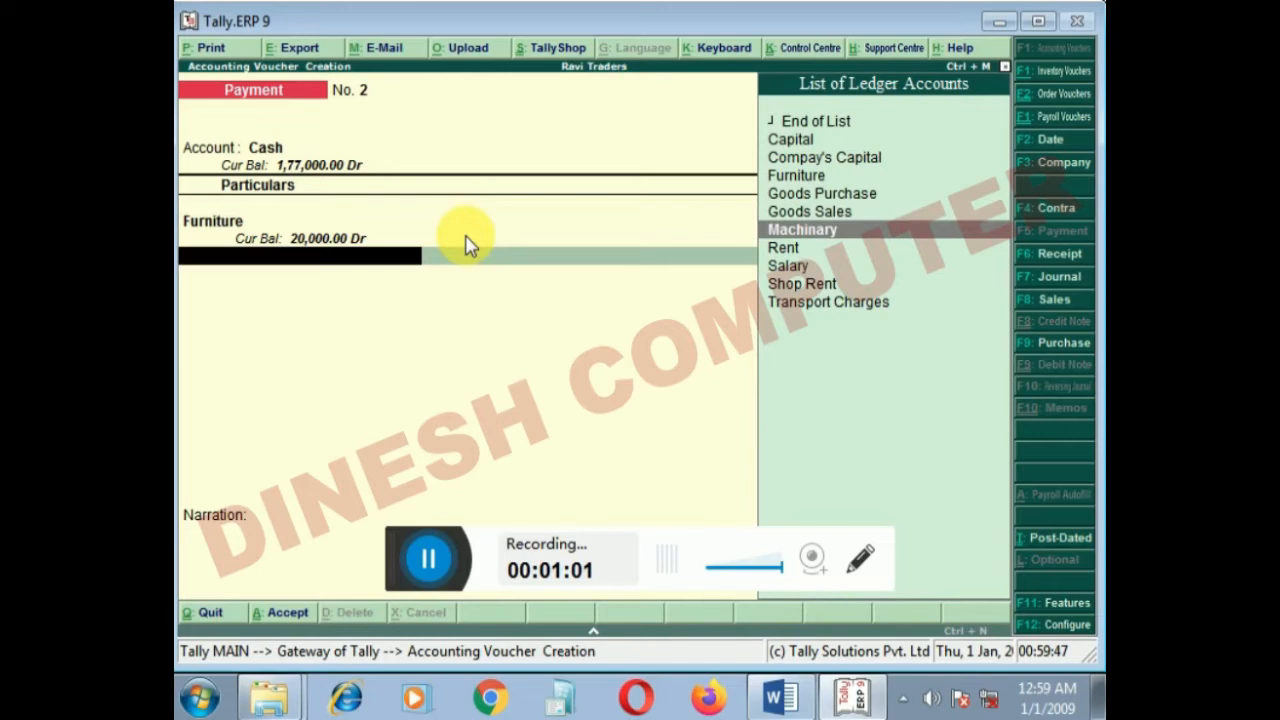
{"action": "key", "text": "Return"}
{"action": "type", "text": "1"}
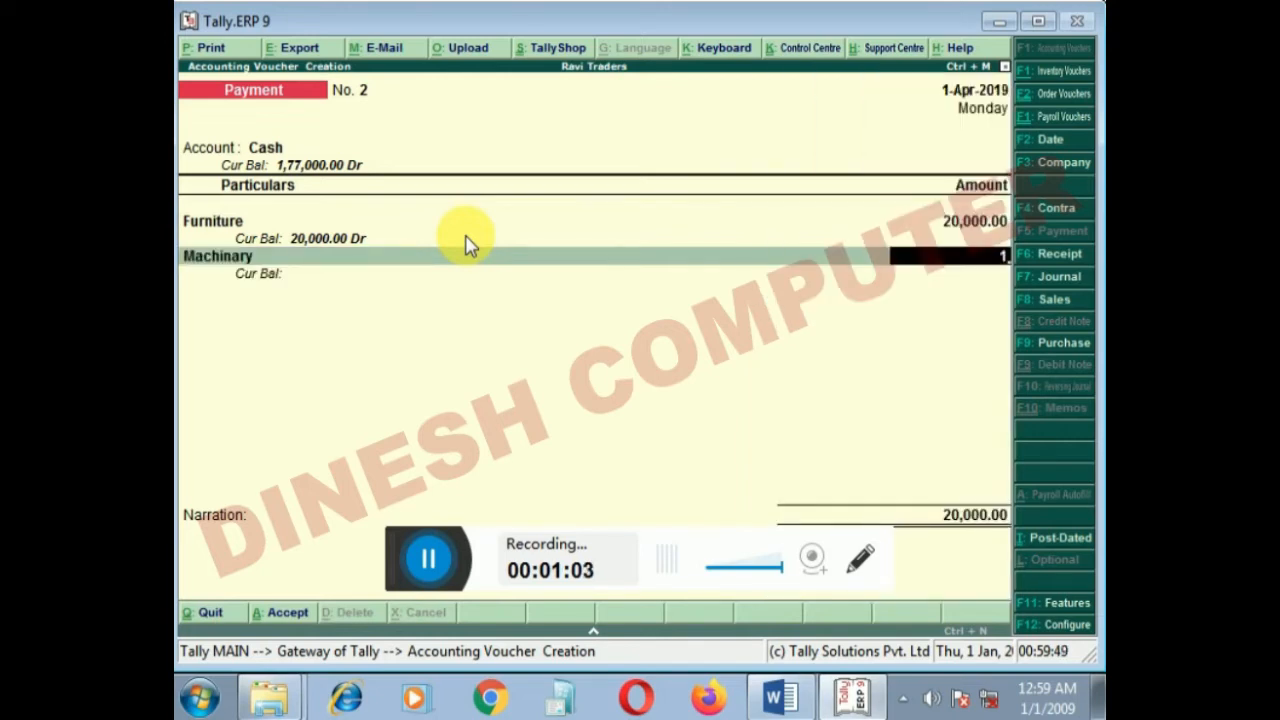
{"action": "type", "text": "5,000"}
{"action": "key", "text": "Return"}
Add the Rent ledger to the payment voucher with an amount of 10,000.
{"action": "key", "text": "Down"}
{"action": "key", "text": "Down"}
{"action": "key", "text": "Down"}
{"action": "key", "text": "Down"}
{"action": "key", "text": "Down"}
{"action": "key", "text": "Up"}
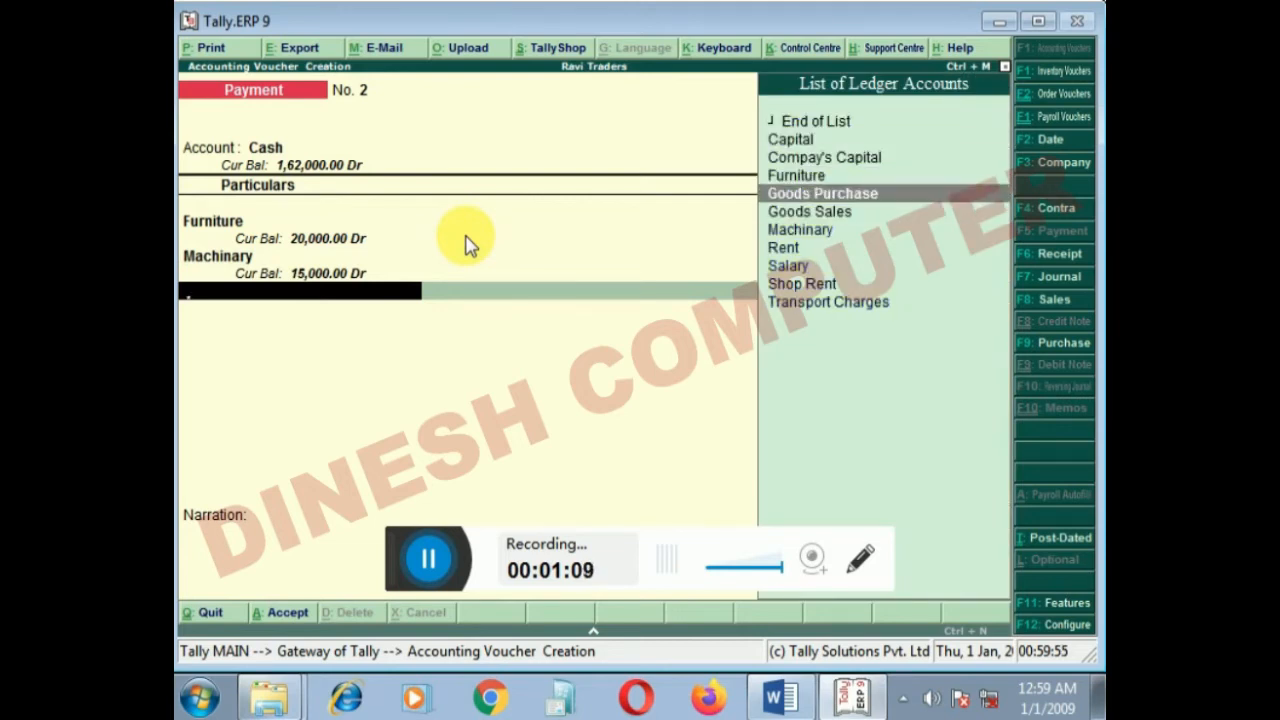
{"action": "key", "text": "Down"}
{"action": "key", "text": "Down"}
{"action": "key", "text": "Down"}
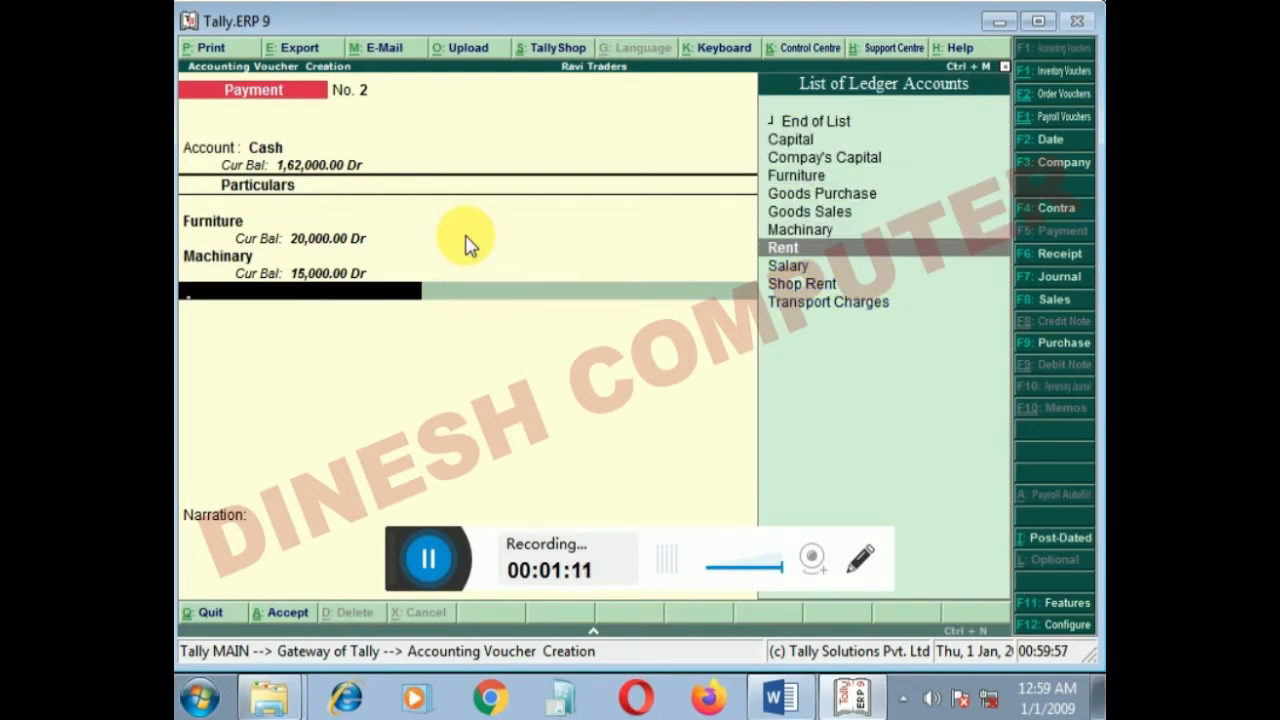
{"action": "key", "text": "Return"}
{"action": "type", "text": "10000"}
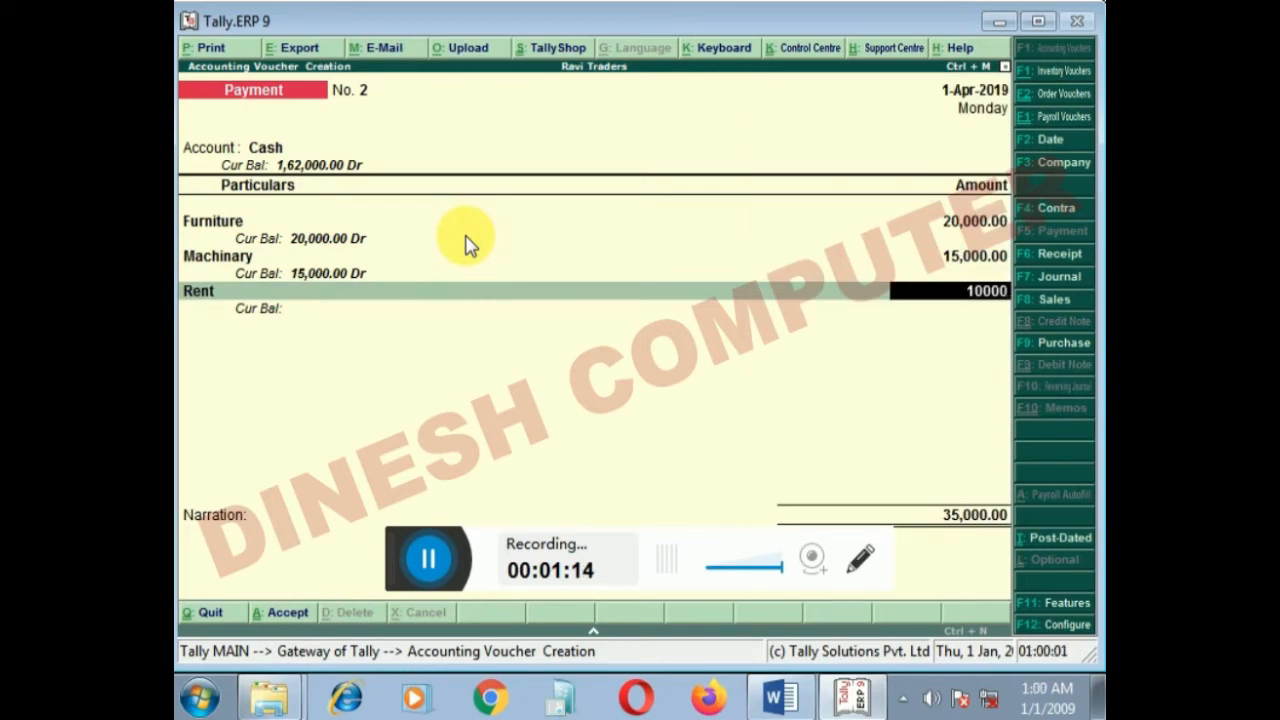
{"action": "key", "text": "Return"}
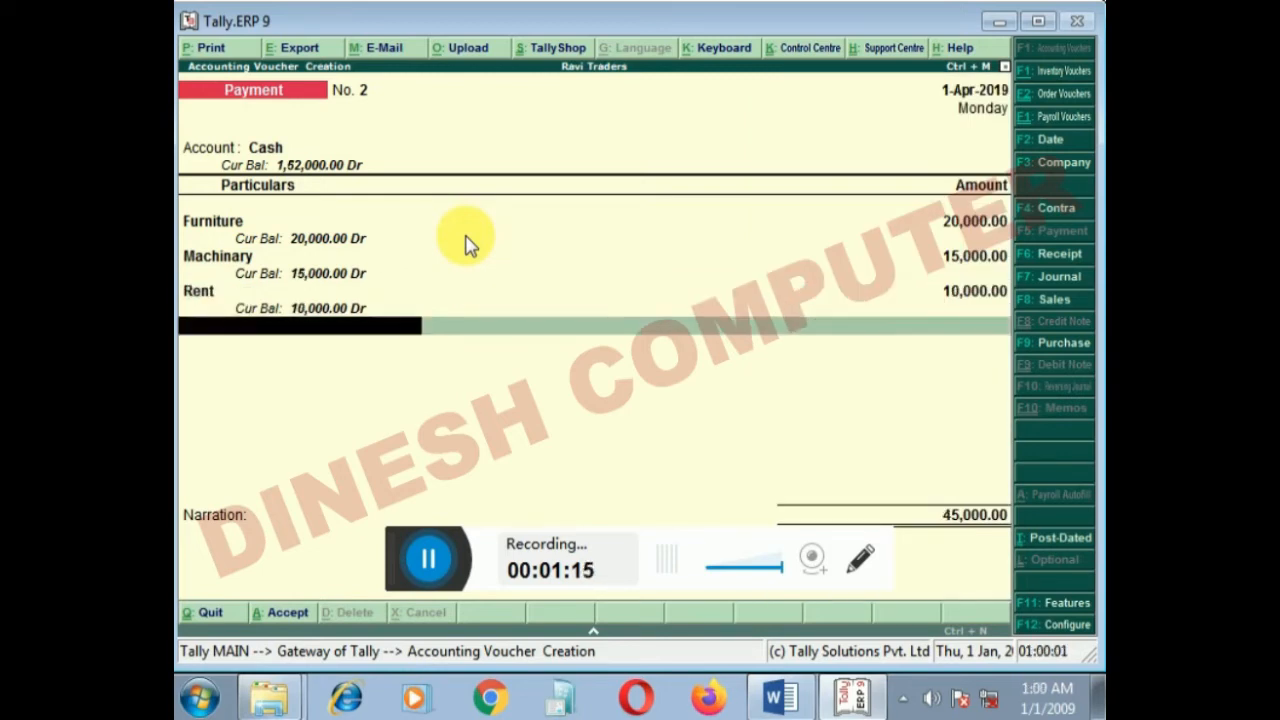
Add the Salary ledger to the payment voucher with an amount of 7,000.
{"action": "key", "text": "Down"}
{"action": "key", "text": "Down"}
{"action": "key", "text": "Down"}
{"action": "key", "text": "Down"}
{"action": "key", "text": "Down"}
{"action": "key", "text": "Down"}
{"action": "key", "text": "Down"}
{"action": "key", "text": "Down"}
{"action": "key", "text": "Down"}
{"action": "key", "text": "Up"}
{"action": "key", "text": "Return"}
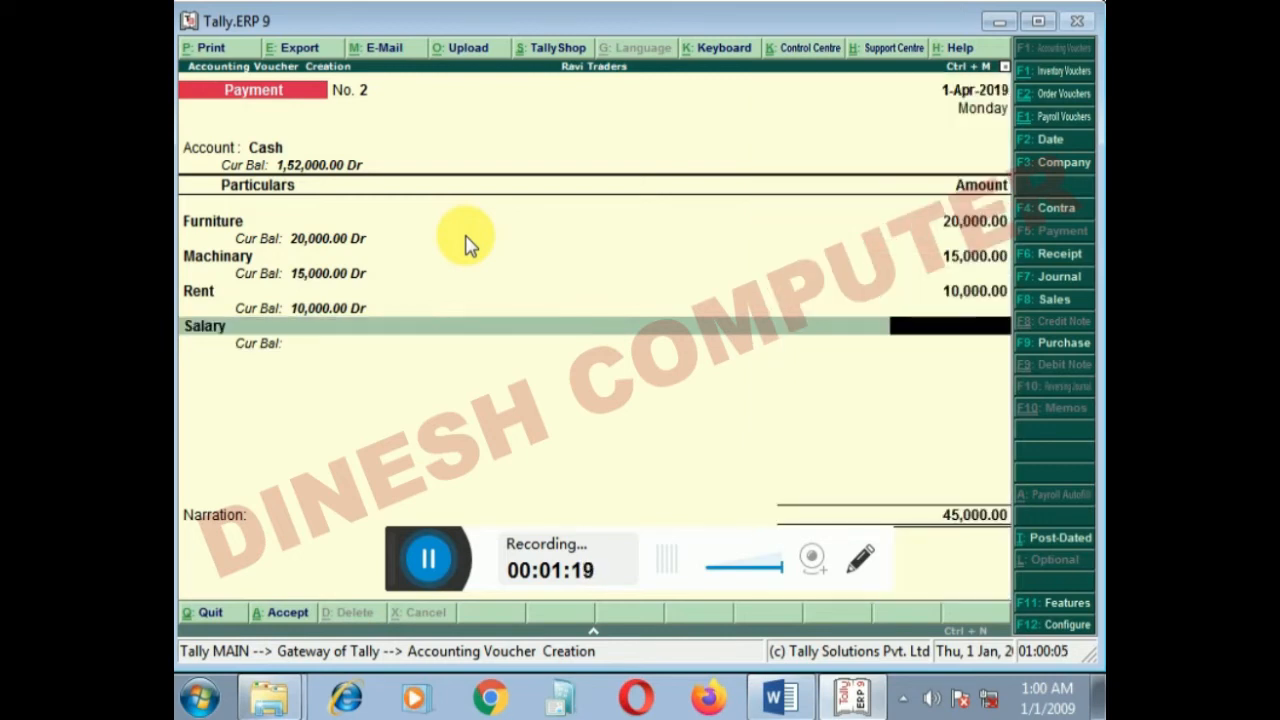
{"action": "type", "text": "7,000"}
{"action": "key", "text": "Return"}
Add the Transport Charges ledger to the payment voucher with an amount of 6,000.
{"action": "key", "text": "Down"}
{"action": "key", "text": "Down"}
{"action": "key", "text": "Down"}
{"action": "key", "text": "Down"}
{"action": "key", "text": "Down"}
{"action": "key", "text": "Down"}
{"action": "key", "text": "Down"}
{"action": "key", "text": "Down"}
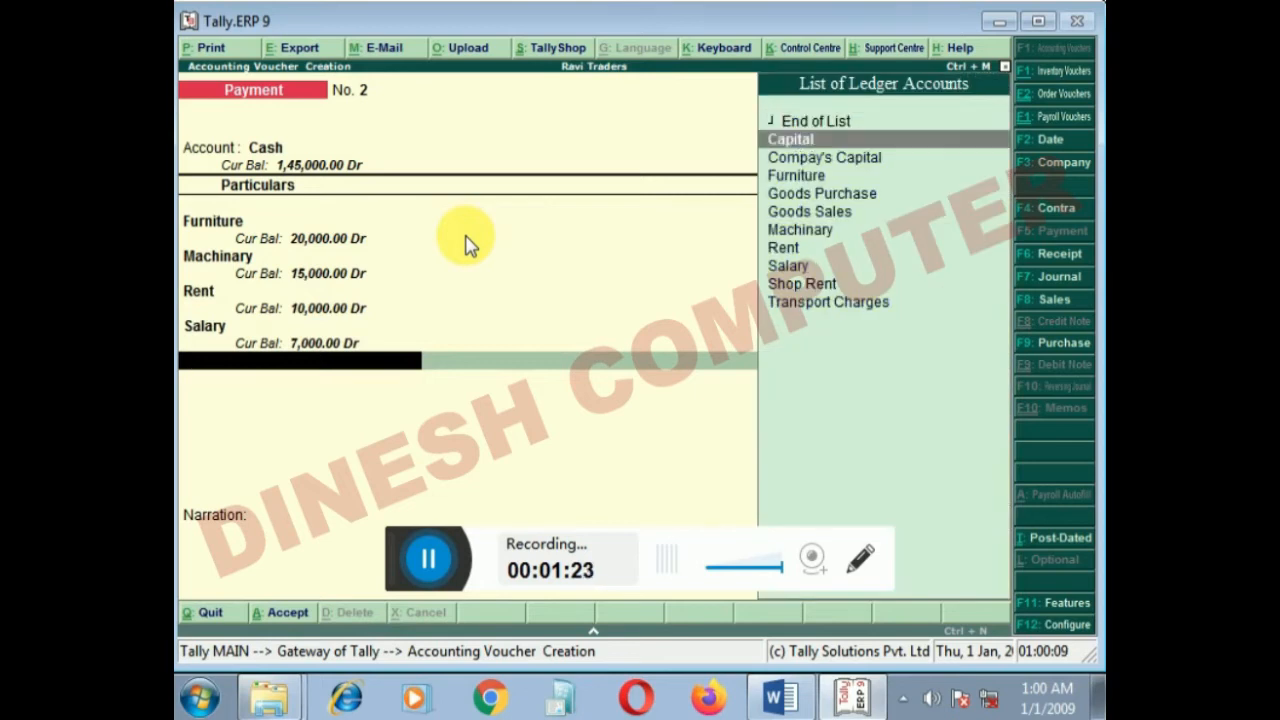
{"action": "key", "text": "Down"}
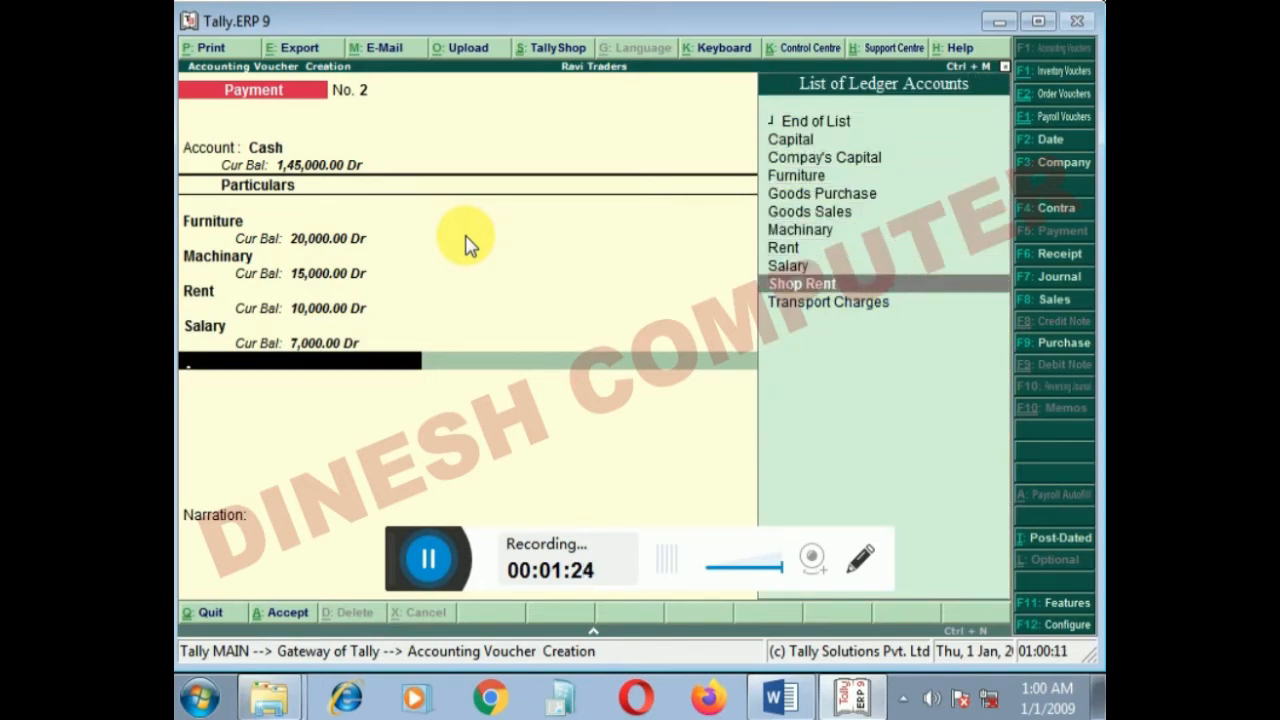
{"action": "key", "text": "Up"}
{"action": "key", "text": "Up"}
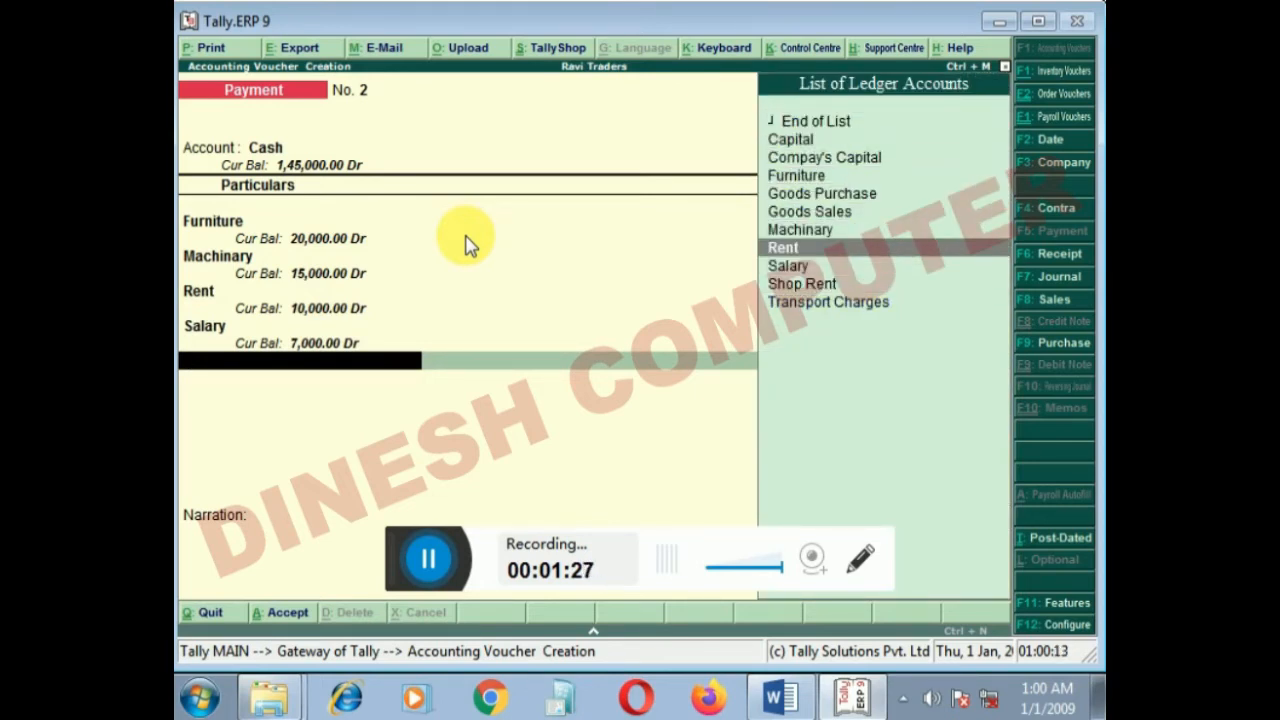
{"action": "key", "text": "Down"}
{"action": "key", "text": "Down"}
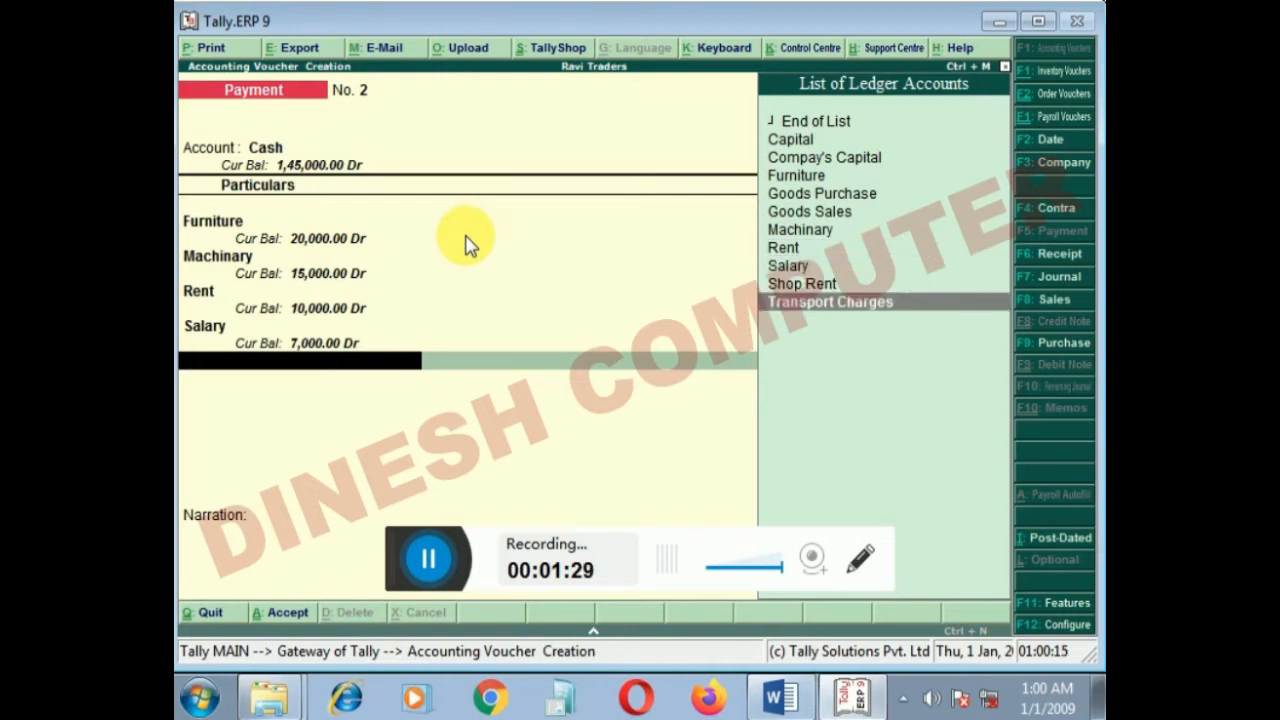
{"action": "key", "text": "Return"}
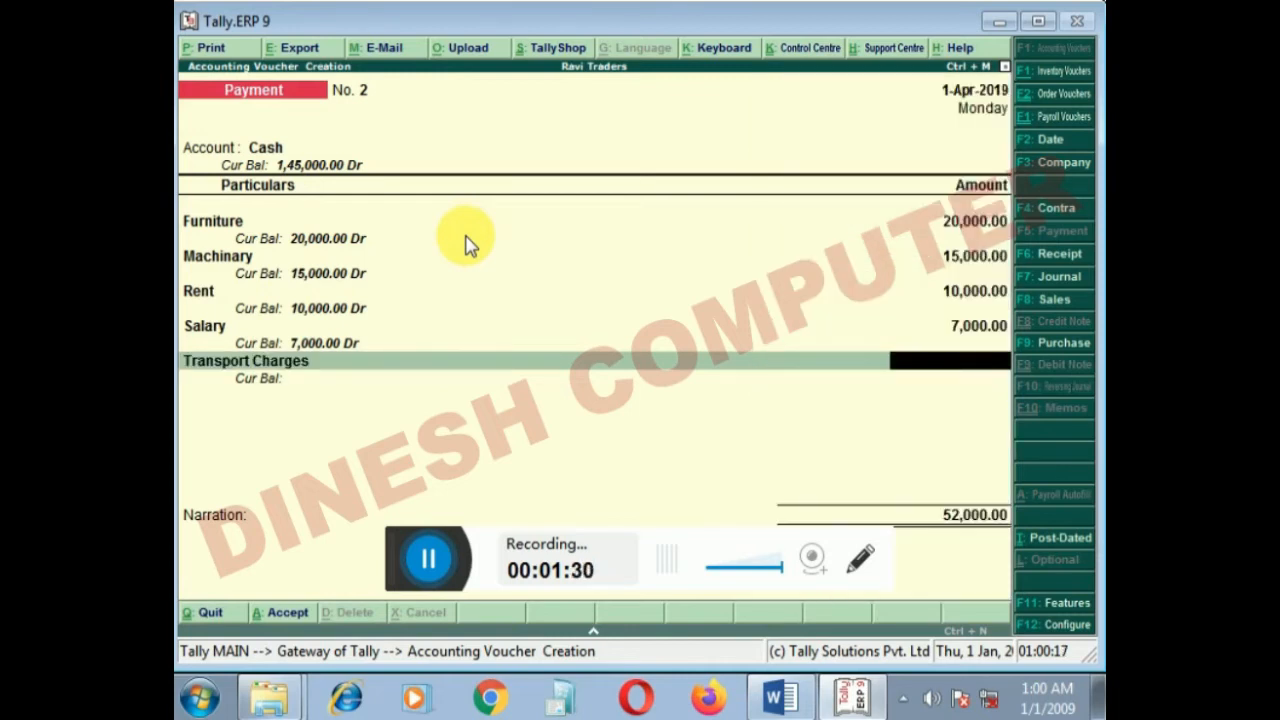
{"action": "type", "text": "6"}
{"action": "type", "text": "000"}
{"action": "key", "text": "Return"}
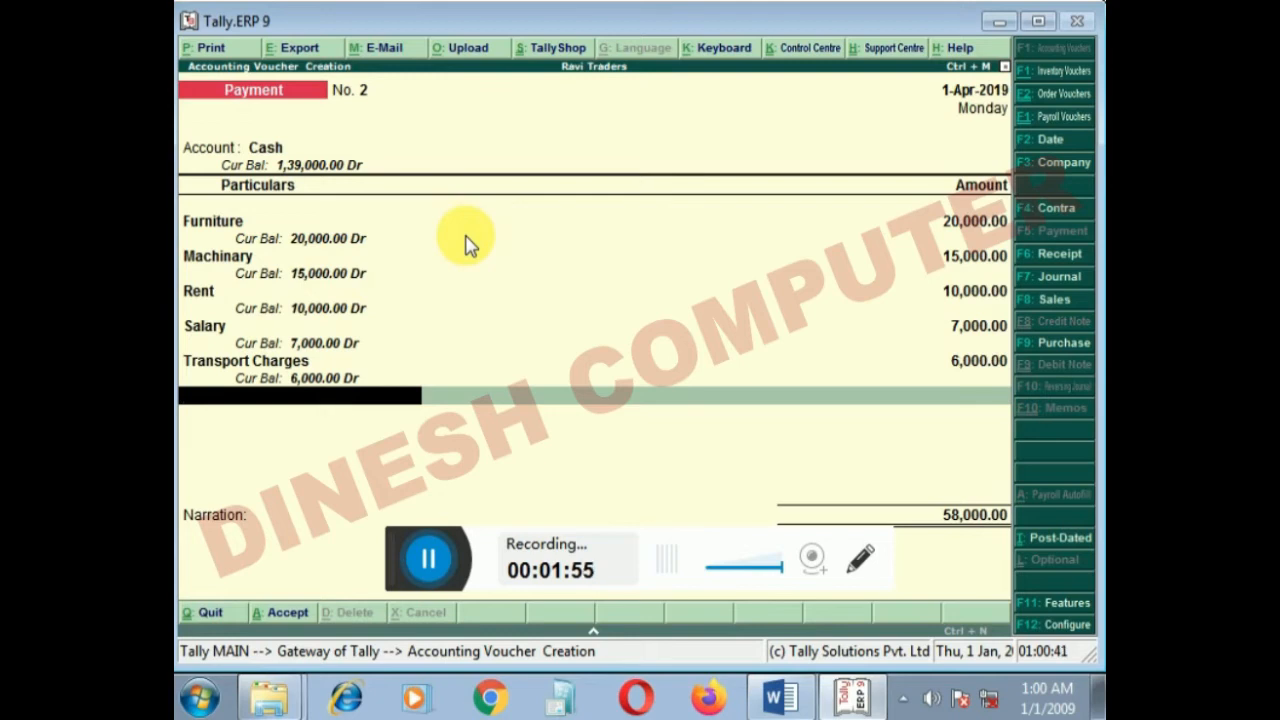
Save the payment voucher without a narration and leave voucher entry.
{"action": "key", "text": "Return"}
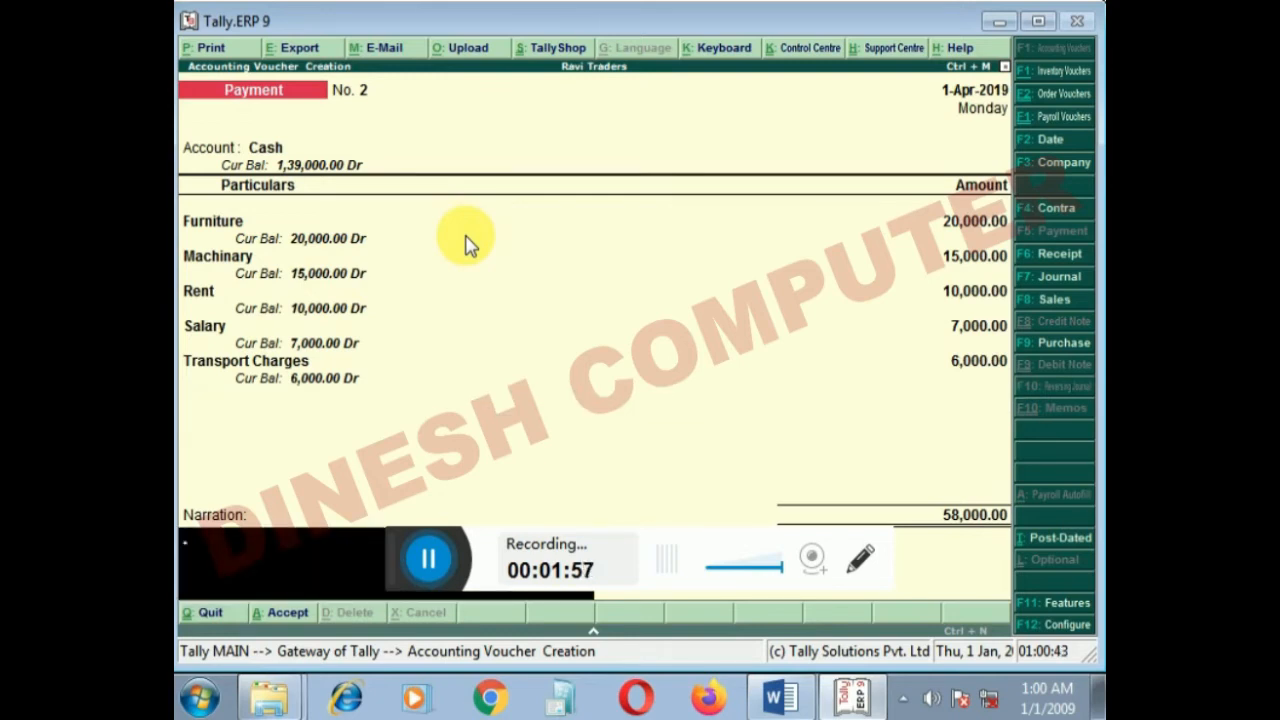
{"action": "key", "text": "Return"}
{"action": "key", "text": "Return"}
{"action": "key", "text": "Escape"}
Open the Profit & Loss A/c report for Ravi Traders.
{"action": "key", "text": "Return"}
{"action": "key", "text": "Down"}
{"action": "key", "text": "Down"}
{"action": "key", "text": "Down"}
{"action": "key", "text": "Down"}
{"action": "key", "text": "Down"}
{"action": "key", "text": "Down"}
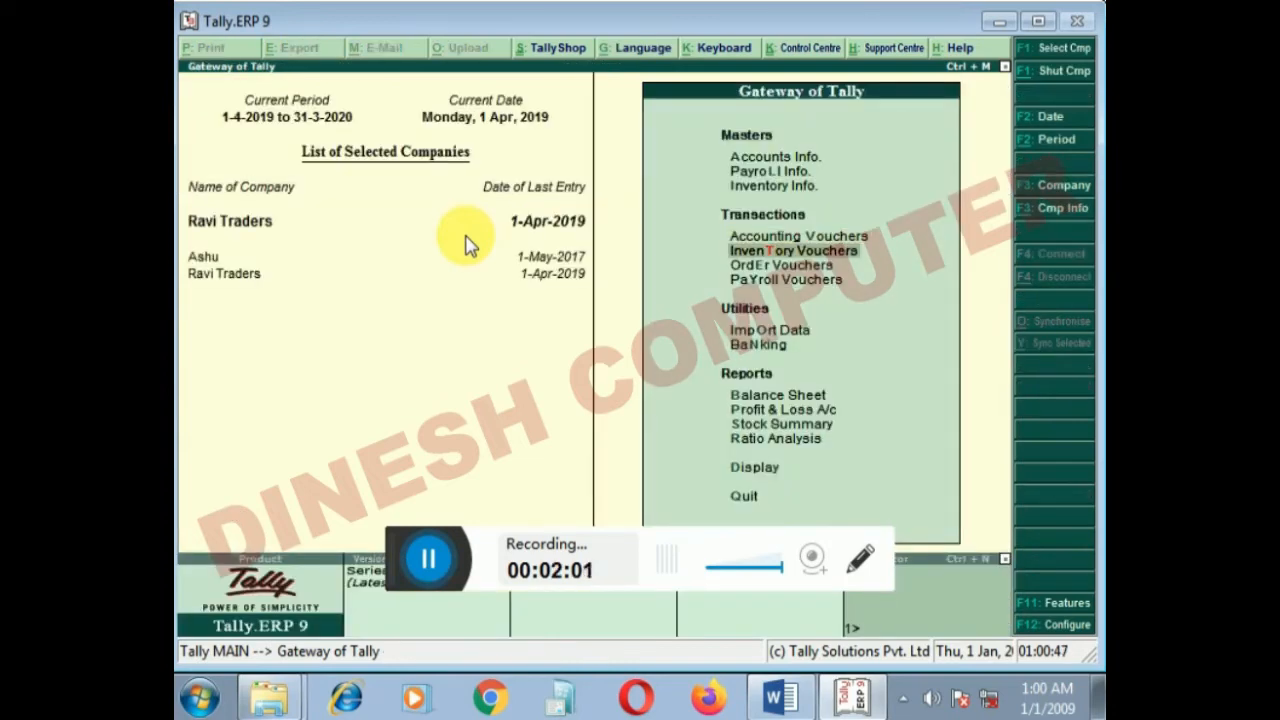
{"action": "key", "text": "Down"}
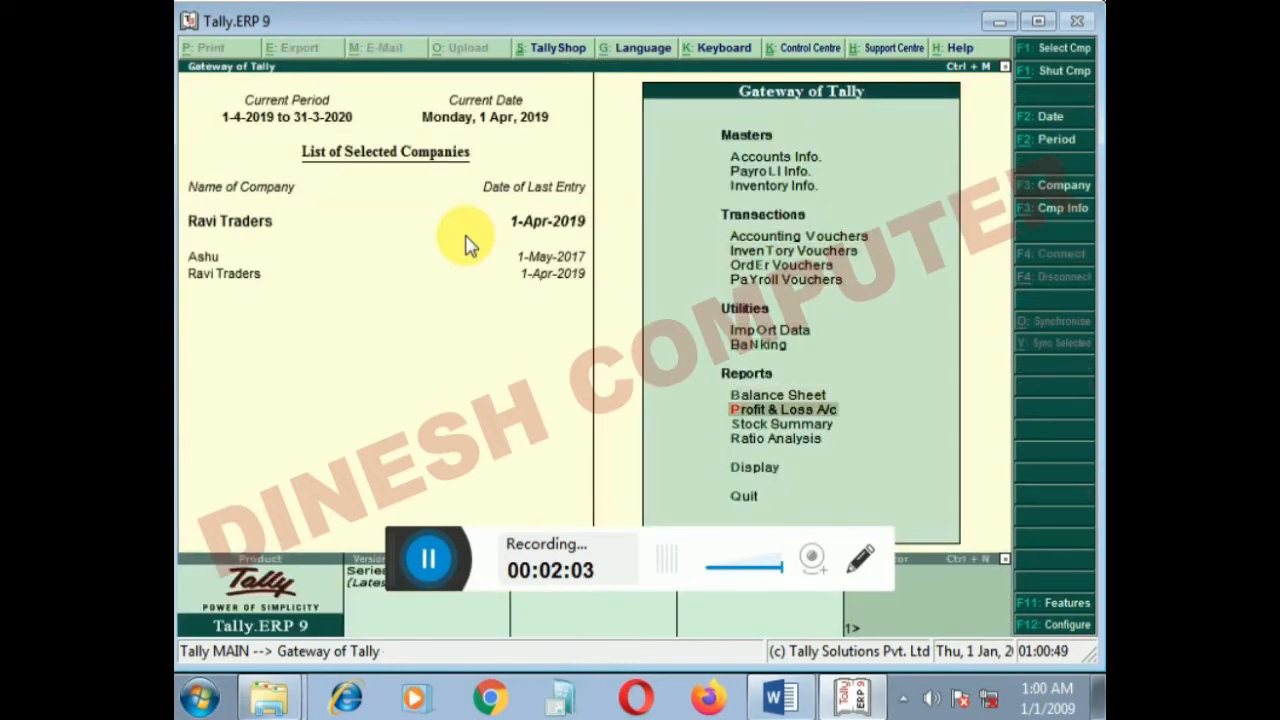
{"action": "key", "text": "Return"}
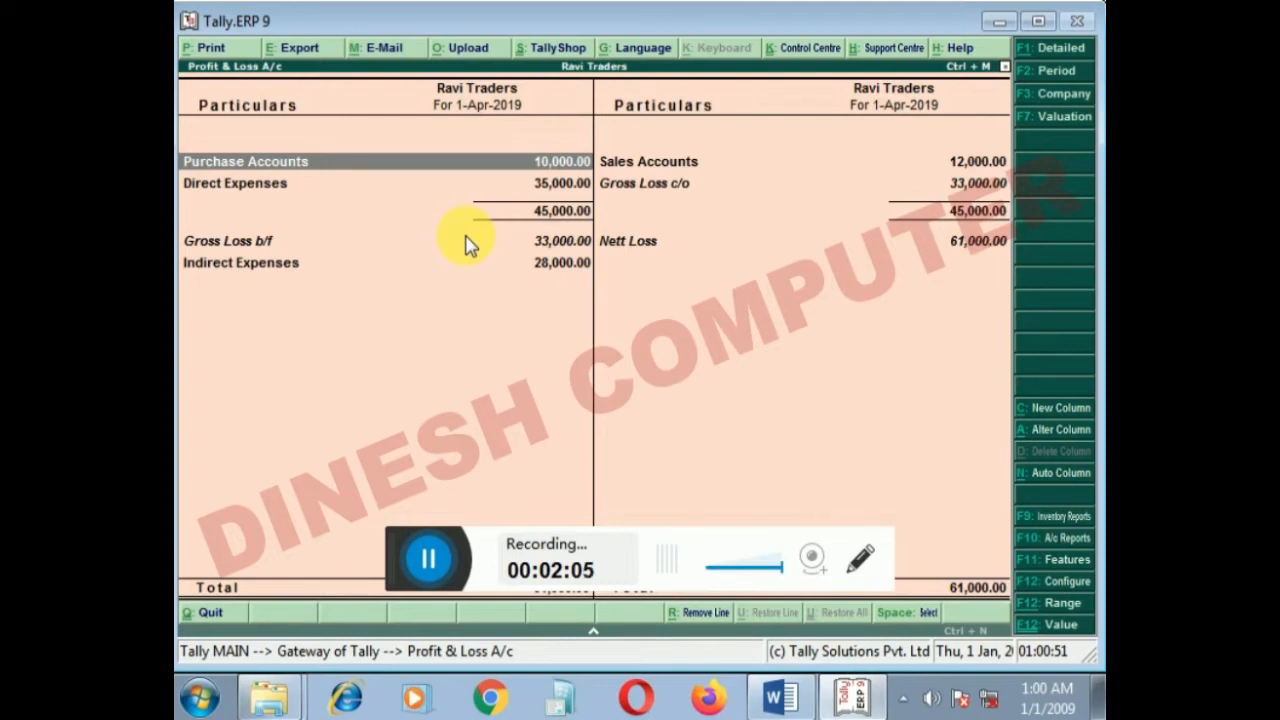
Examine the Purchase Accounts, Direct Expenses and Indirect Expenses lines of the Profit & Loss report.
{"action": "key", "text": "Down"}
{"action": "key", "text": "Down"}
{"action": "key", "text": "Down"}
{"action": "key", "text": "Up"}
{"action": "key", "text": "Up"}
{"action": "key", "text": "Up"}
{"action": "key", "text": "Down"}
{"action": "key", "text": "Down"}
{"action": "key", "text": "Down"}
{"action": "key", "text": "Up"}
{"action": "key", "text": "Up"}
{"action": "key", "text": "Up"}
{"action": "key", "text": "Down"}
{"action": "key", "text": "Down"}
{"action": "key", "text": "Down"}
{"action": "key", "text": "Up"}
{"action": "key", "text": "Up"}
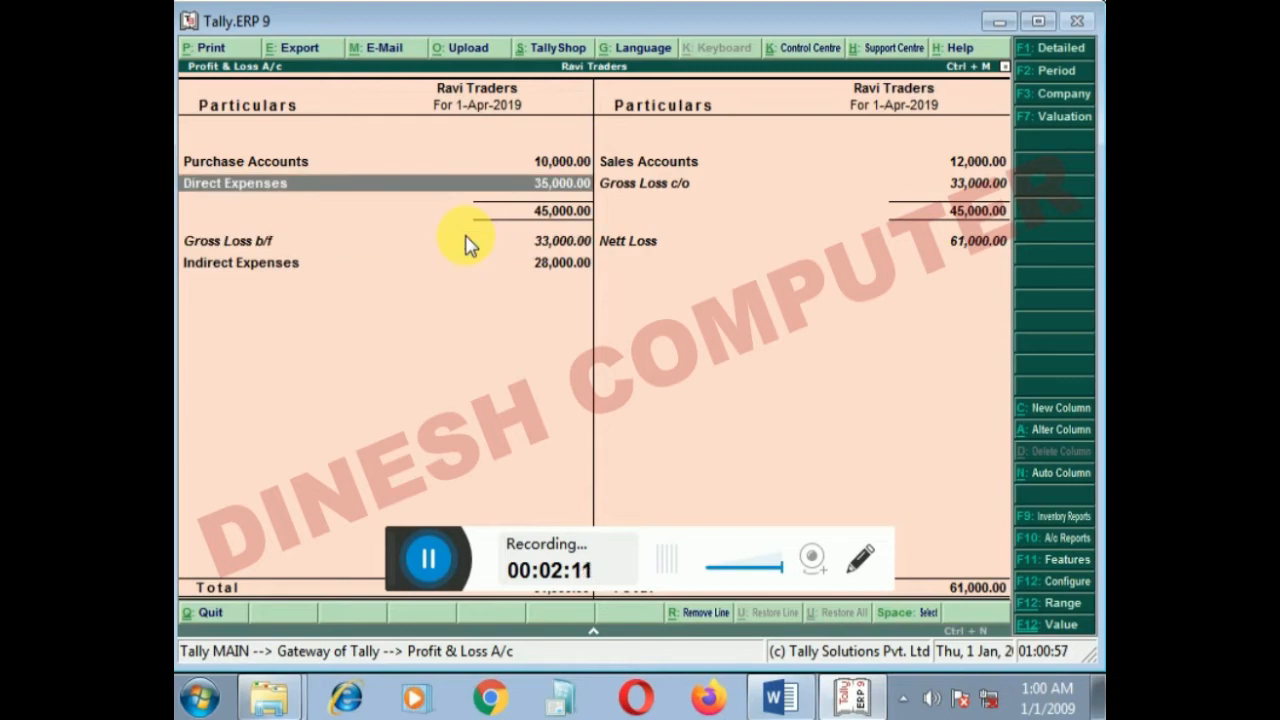
{"action": "key", "text": "Down"}
{"action": "key", "text": "Down"}
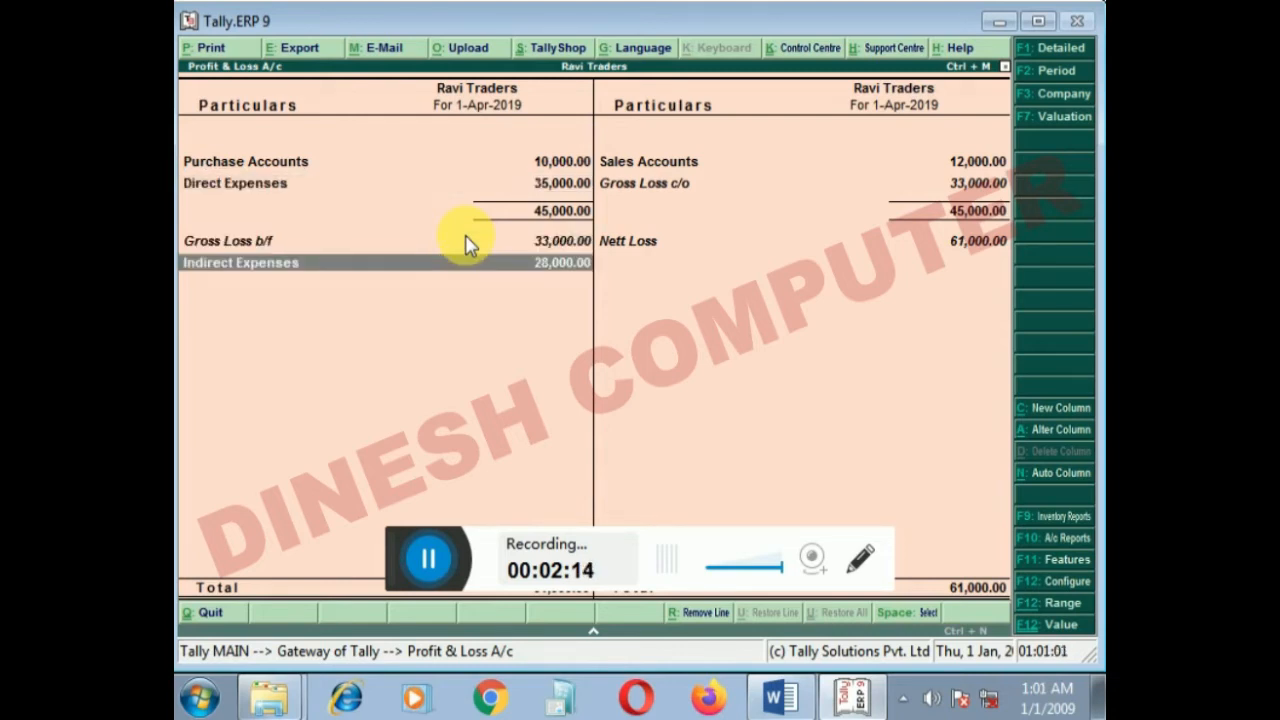
Start a new Profit & Loss column for Ravi Traders covering 1-4-2019 to 1-5-2019.
{"action": "key", "text": "alt+c"}
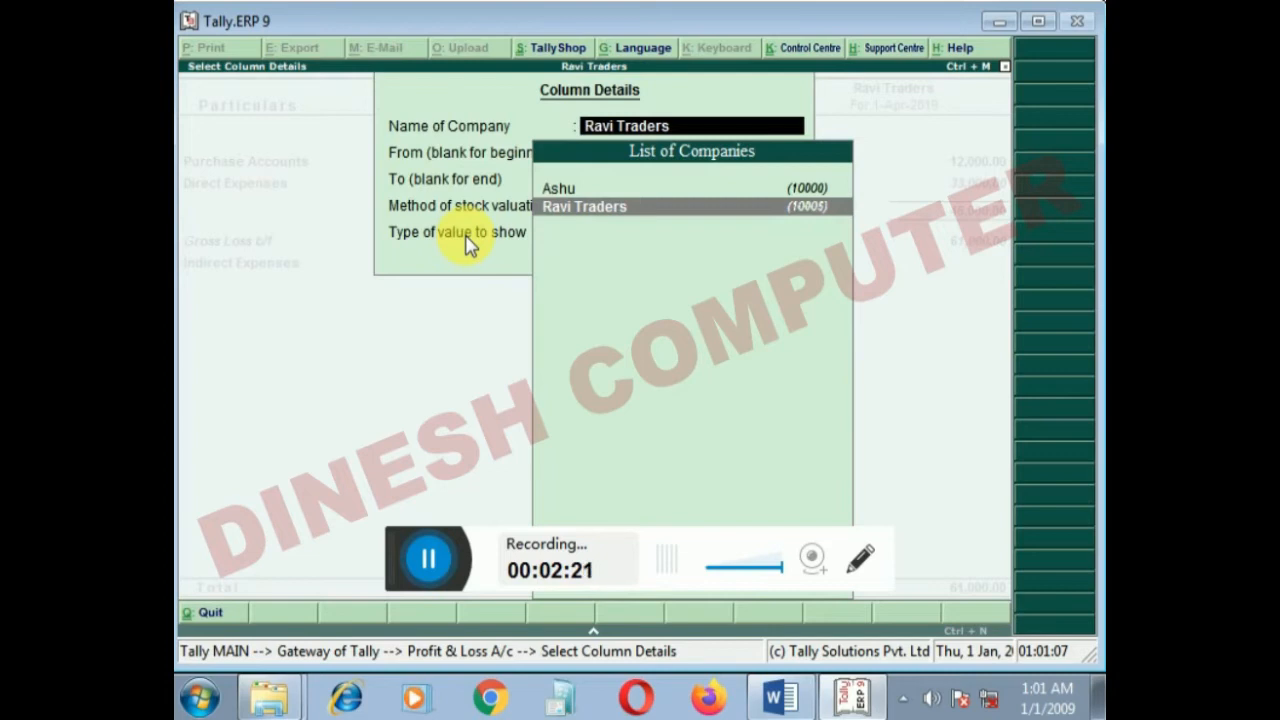
{"action": "key", "text": "Return"}
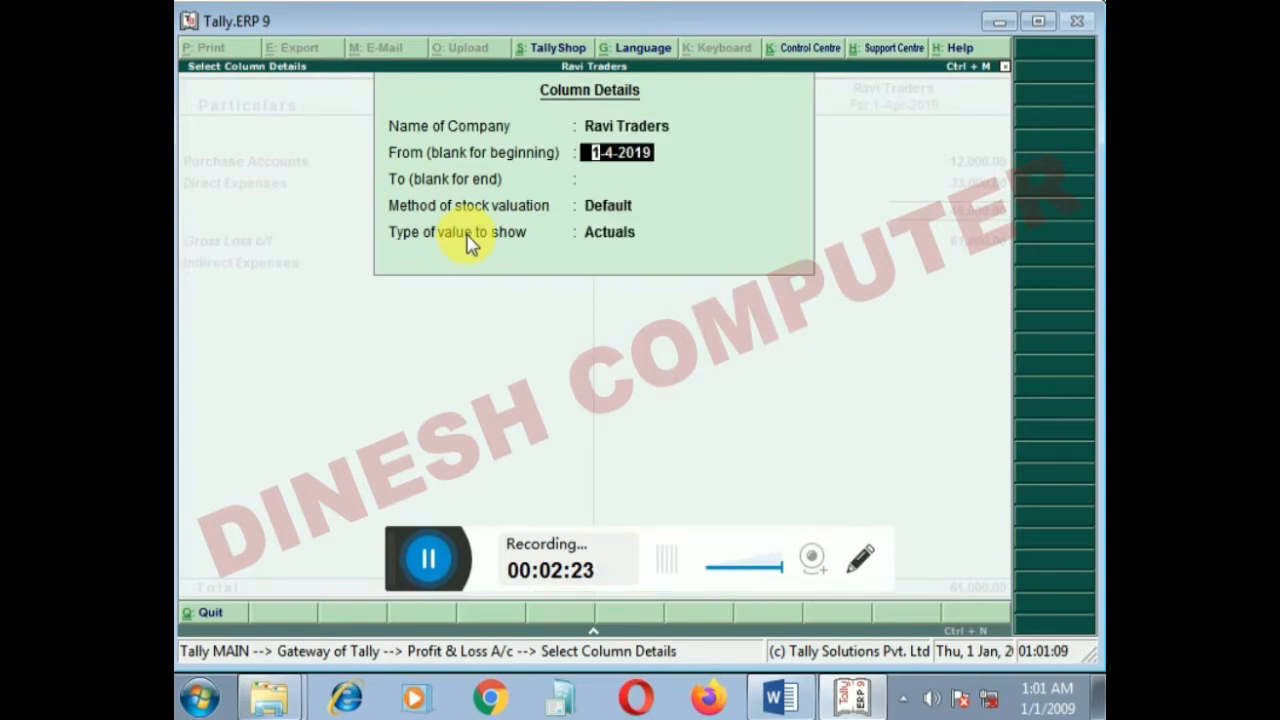
{"action": "key", "text": "Return"}
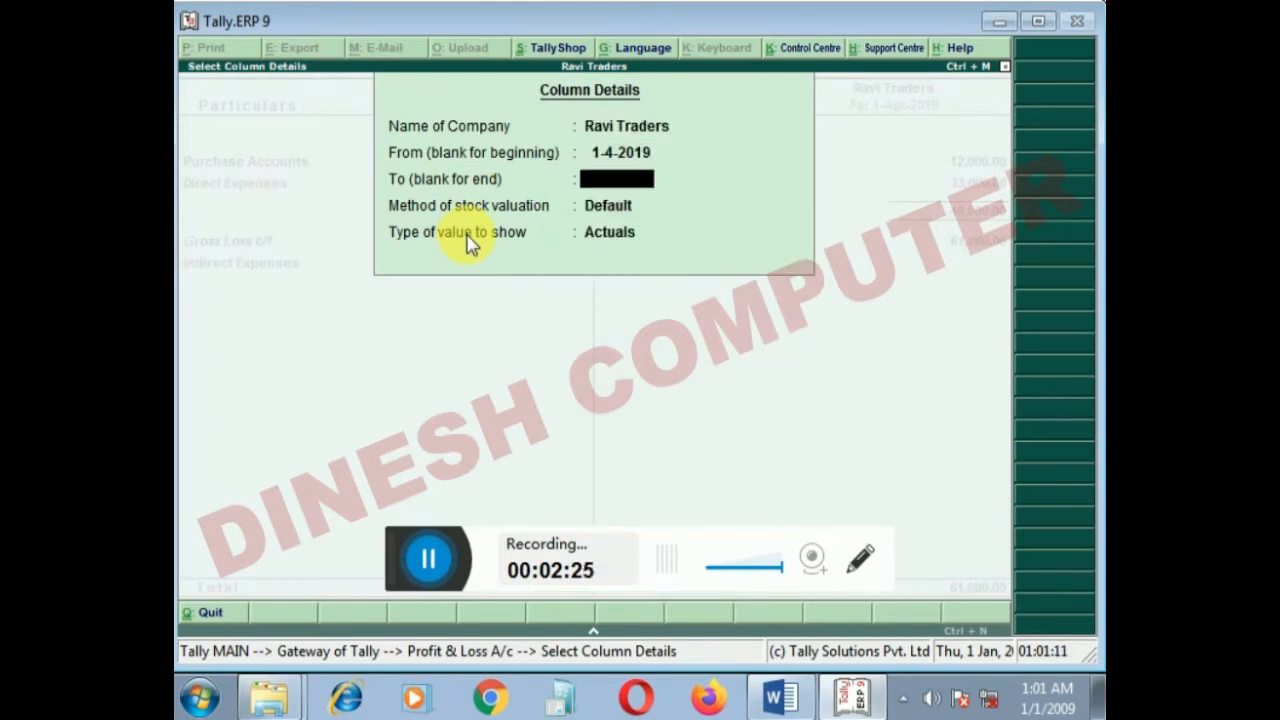
{"action": "type", "text": "1.5"}
{"action": "key", "text": "Return"}
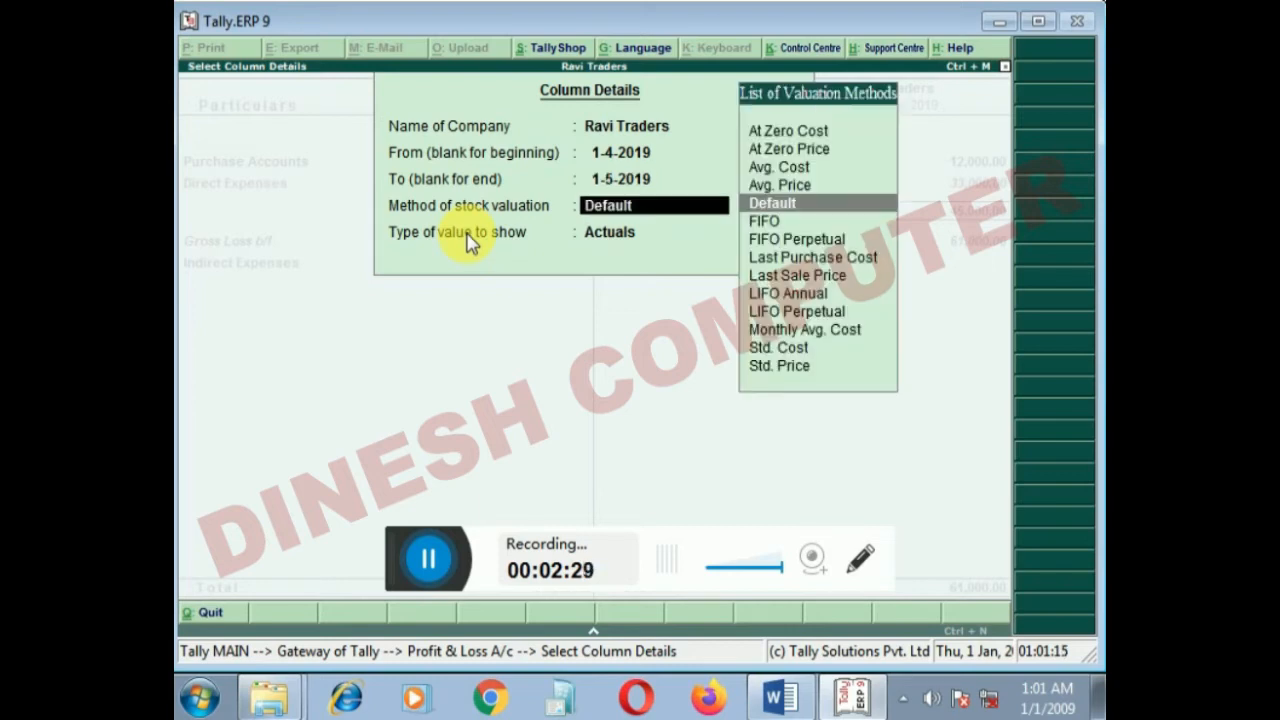
Set the new column to Default stock valuation and Company's Budget with variance, and switch the report to its detailed view.
{"action": "key", "text": "Return"}
{"action": "key", "text": "Down"}
{"action": "key", "text": "Down"}
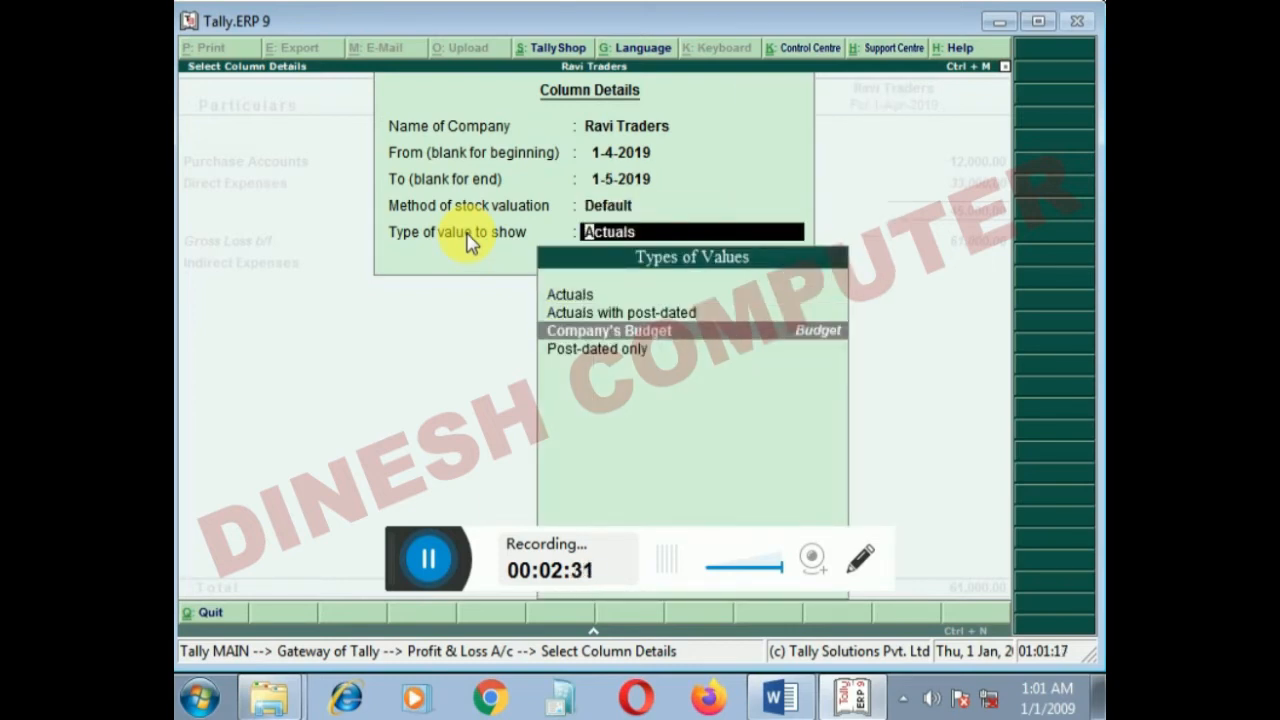
{"action": "key", "text": "Return"}
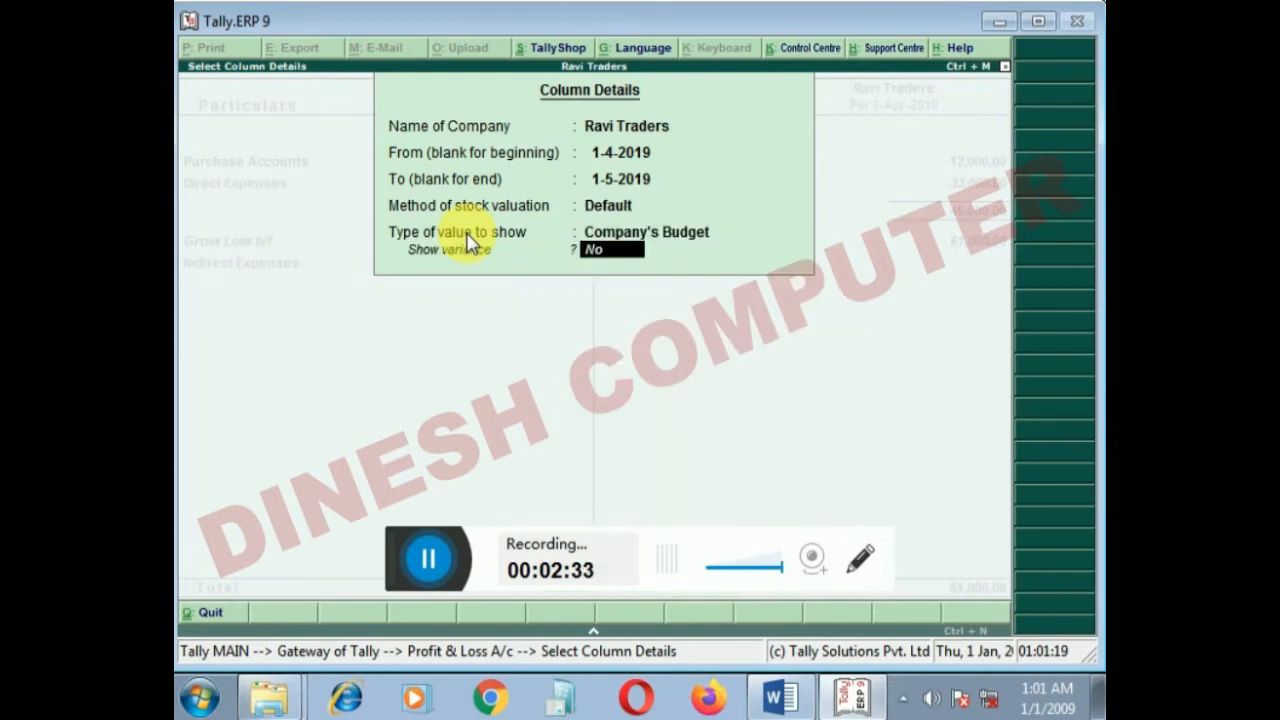
{"action": "type", "text": "y"}
{"action": "key", "text": "Return"}
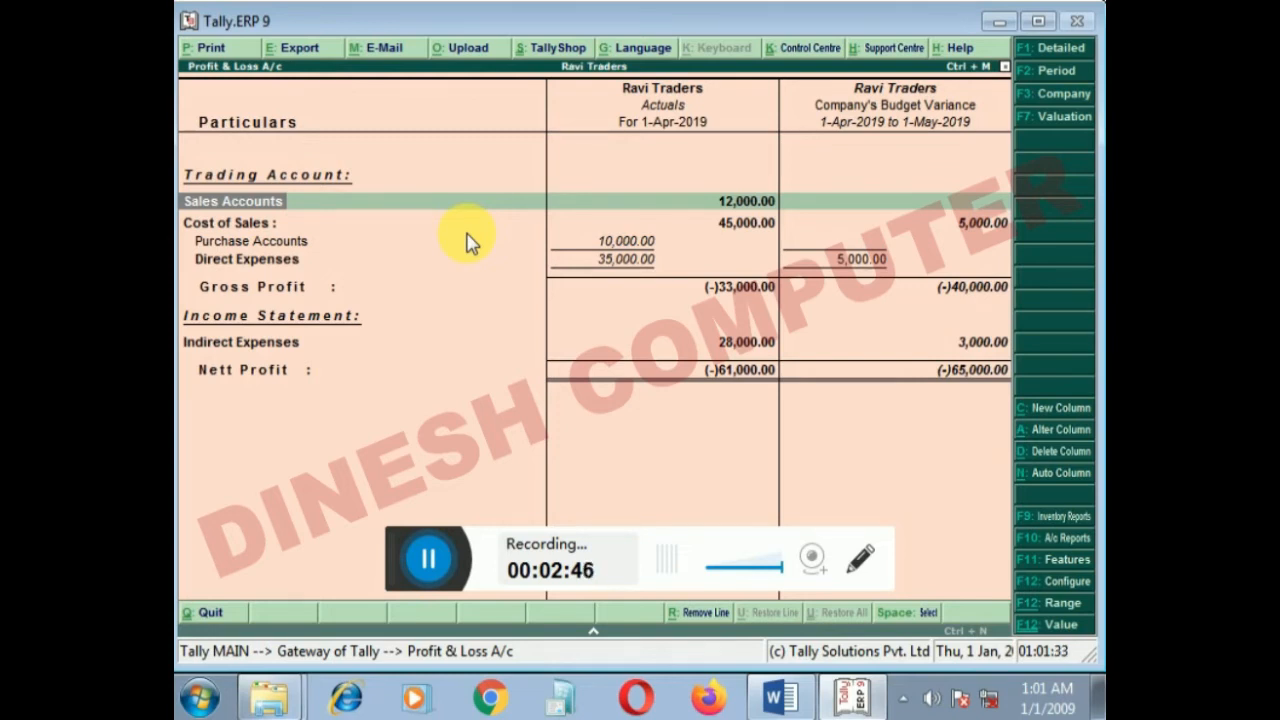
{"action": "key", "text": "alt+F1"}
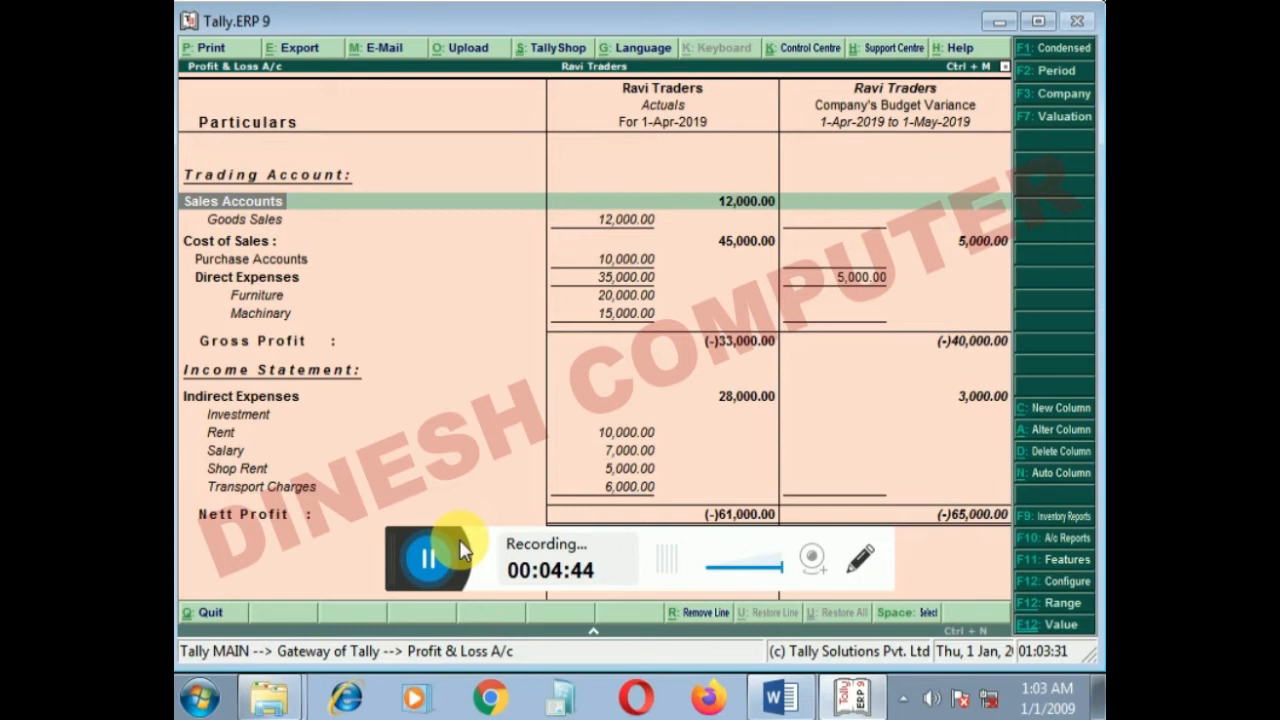
Close the Profit & Loss report and open the form for creating a single ledger.
{"action": "key", "text": "Escape"}
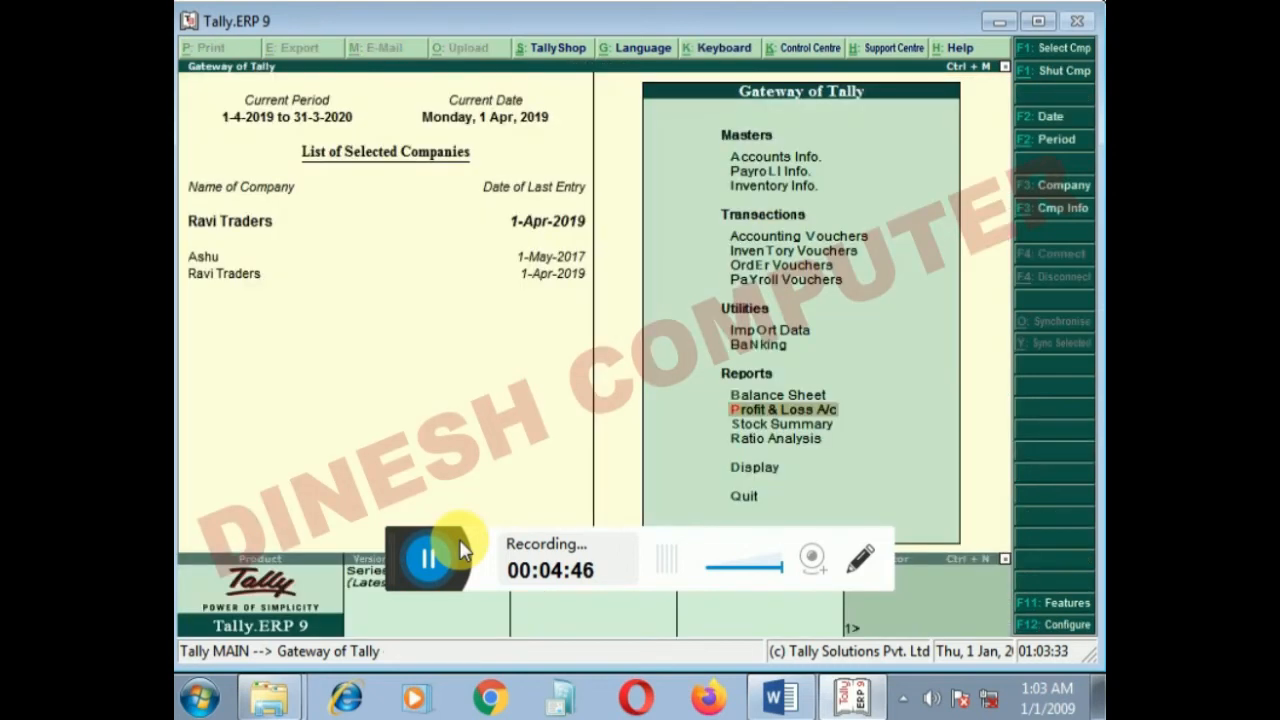
{"action": "key", "text": "Up"}
{"action": "key", "text": "Up"}
{"action": "key", "text": "Up"}
{"action": "key", "text": "Up"}
{"action": "key", "text": "Up"}
{"action": "key", "text": "Up"}
{"action": "key", "text": "Up"}
{"action": "key", "text": "Up"}
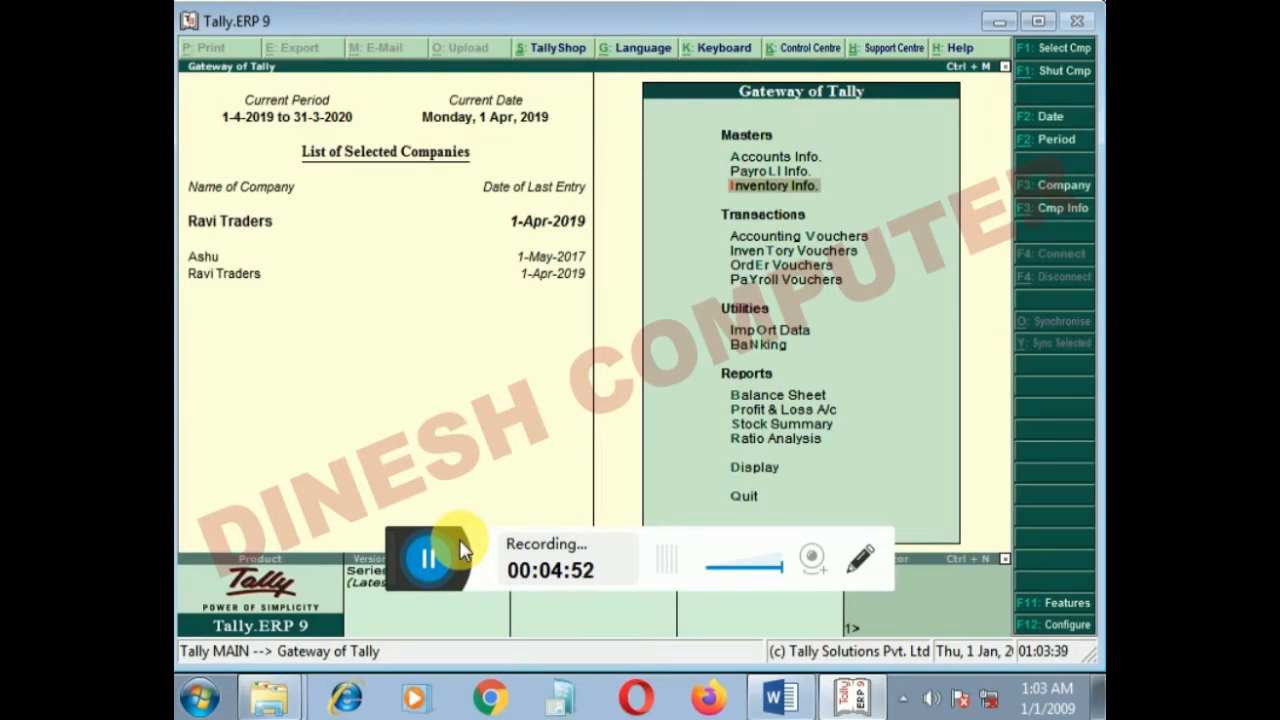
{"action": "key", "text": "Up"}
{"action": "key", "text": "Up"}
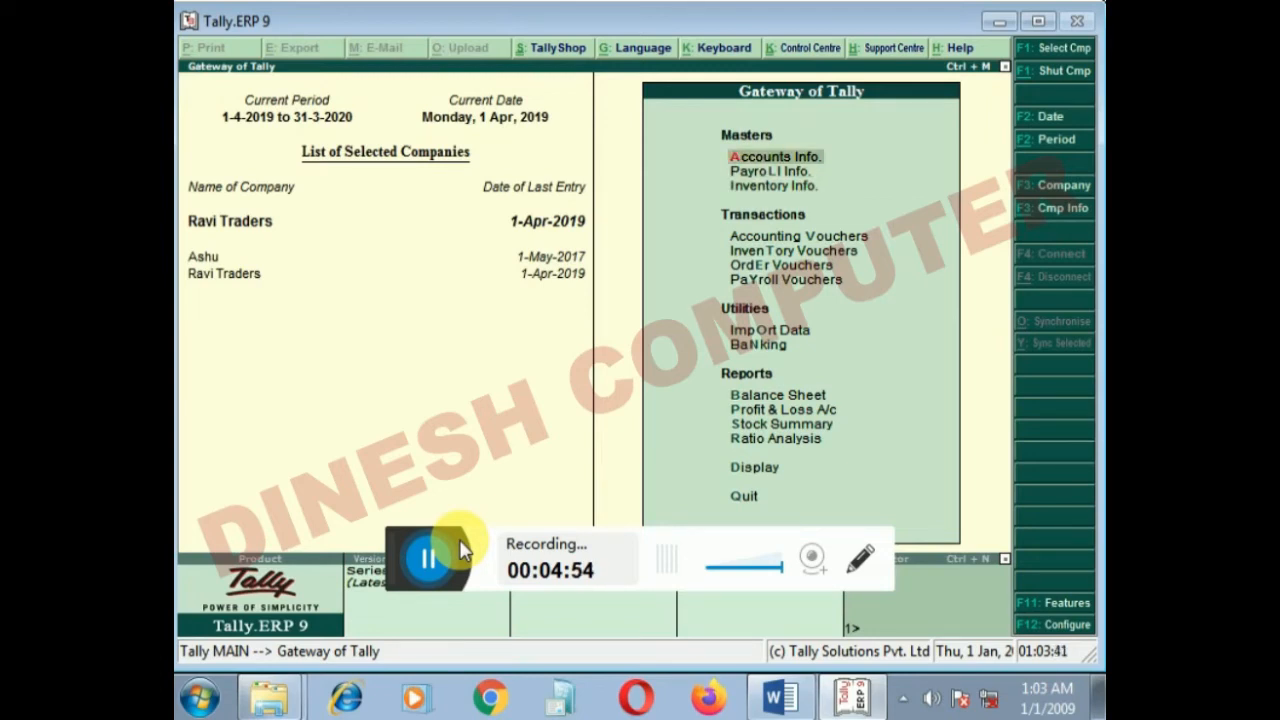
{"action": "key", "text": "Return"}
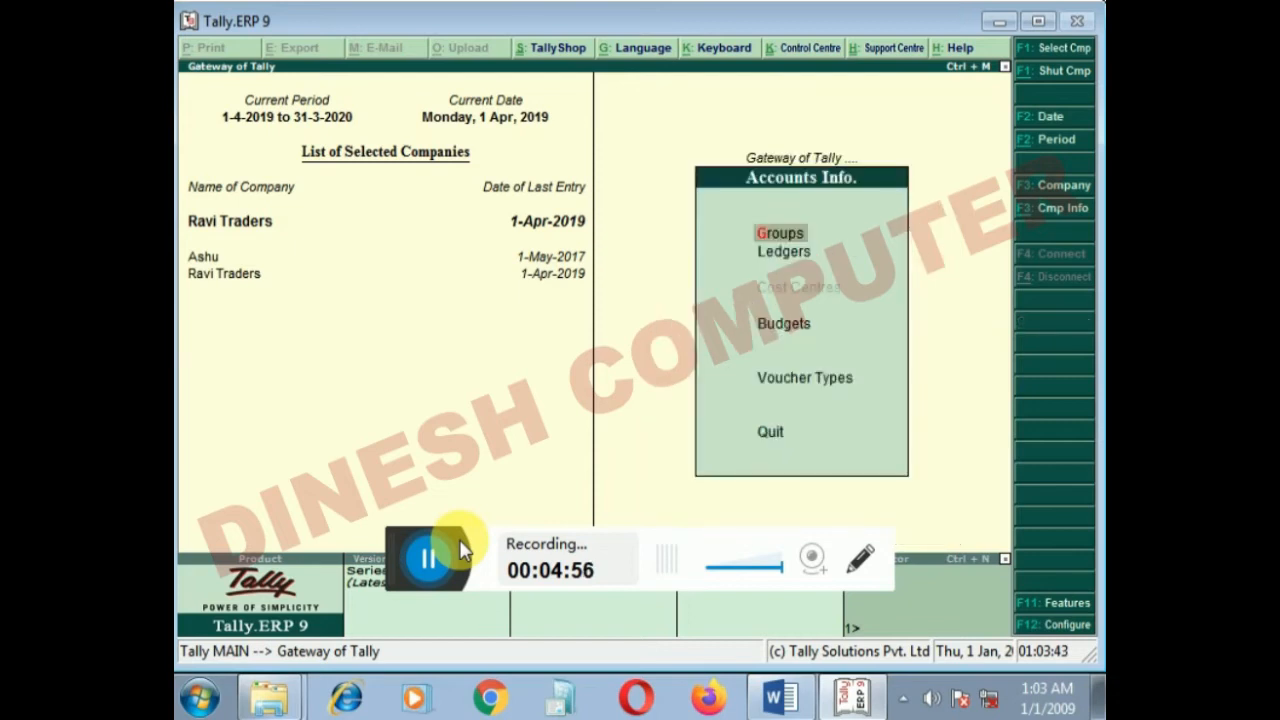
{"action": "key", "text": "Down"}
{"action": "key", "text": "Return"}
{"action": "key", "text": "Return"}
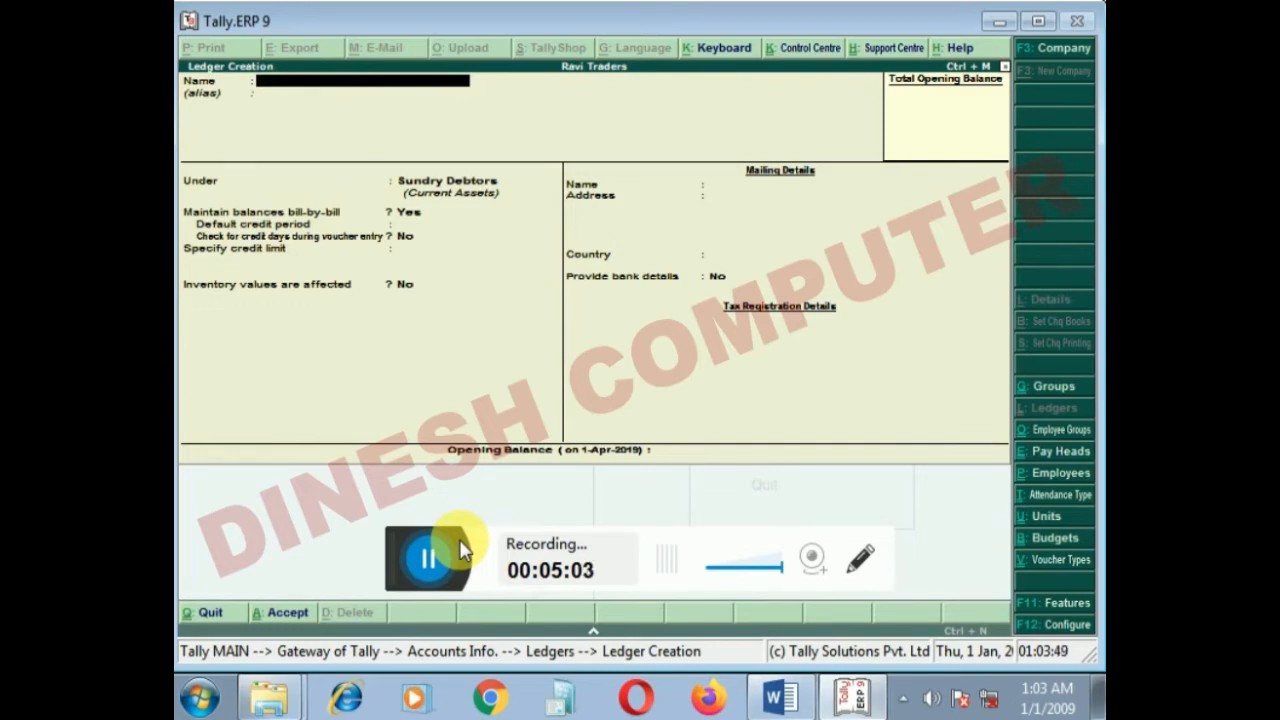
Create a ledger named Shop Purchase under Fixed Assets, keeping the remaining settings at their defaults.
{"action": "type", "text": "Shop Purchase"}
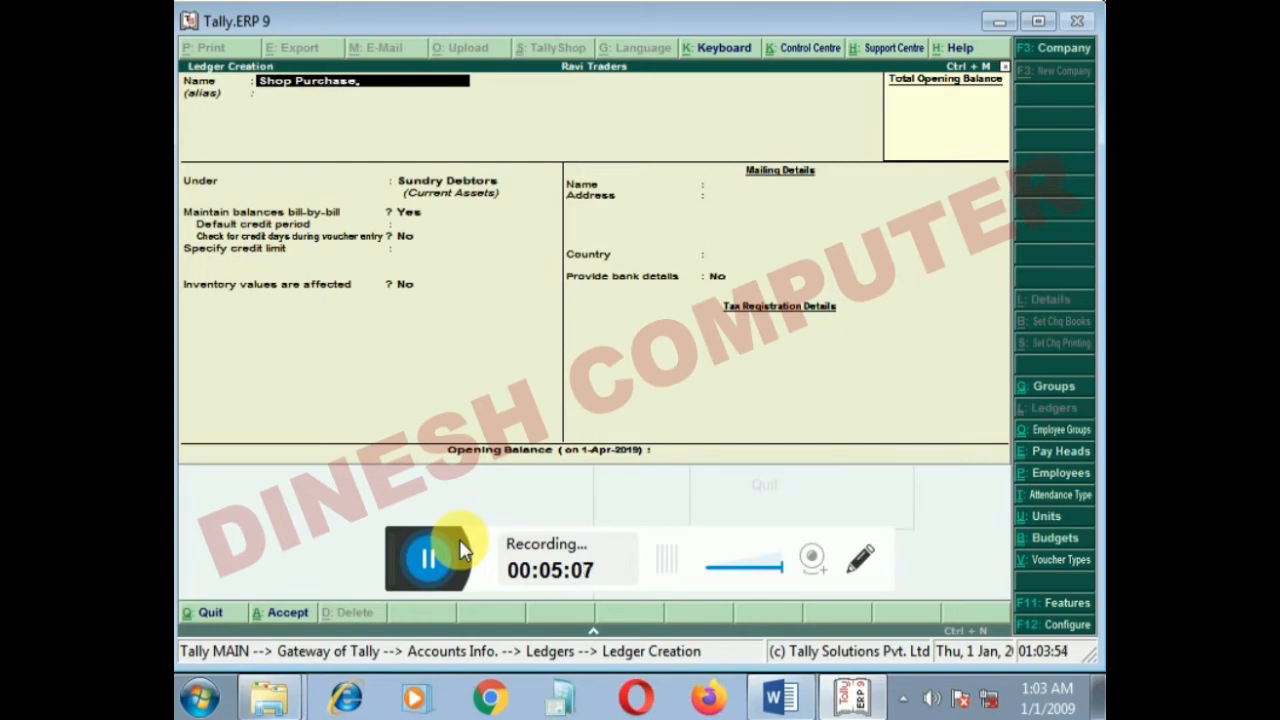
{"action": "key", "text": "Return"}
{"action": "key", "text": "Return"}
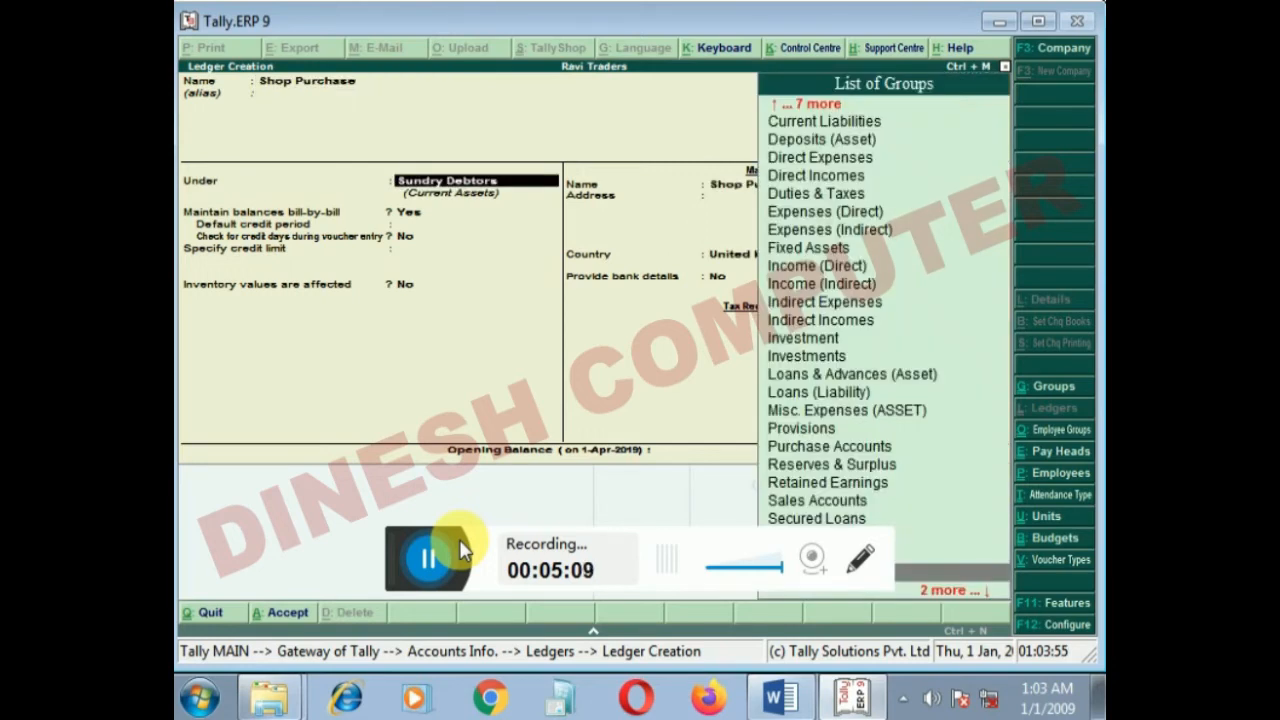
{"action": "type", "text": "Fi"}
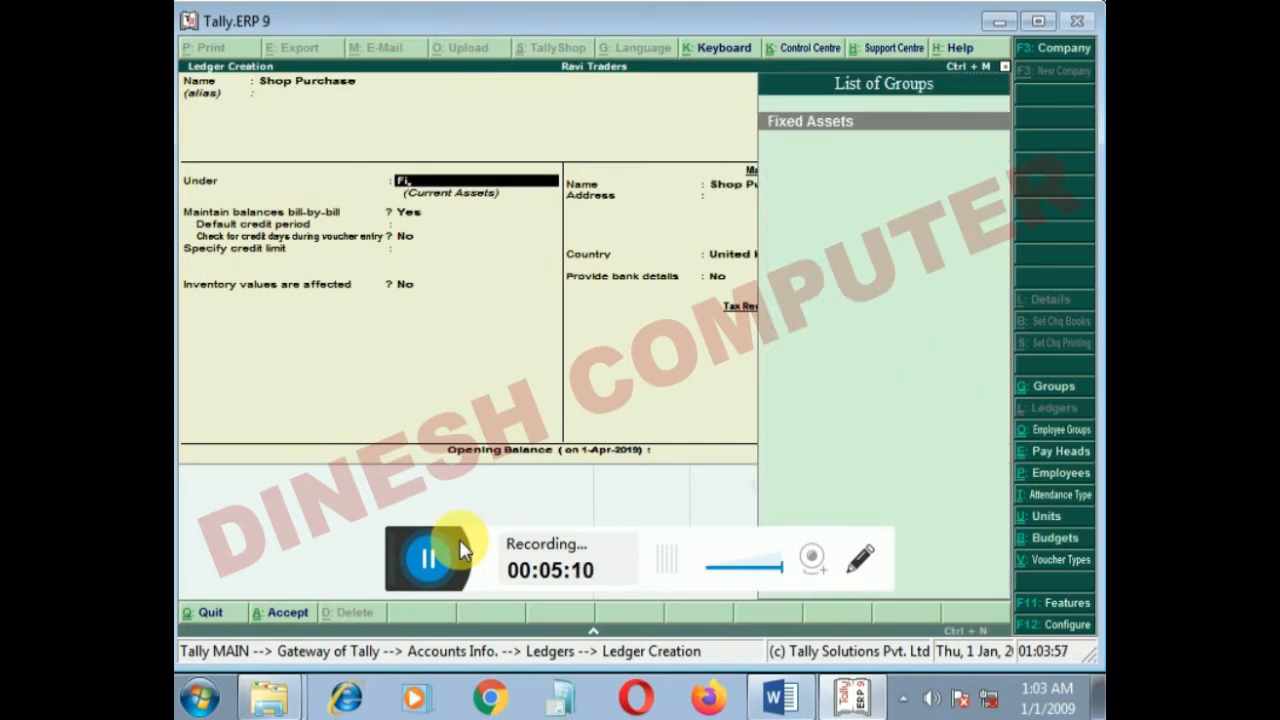
{"action": "key", "text": "Return"}
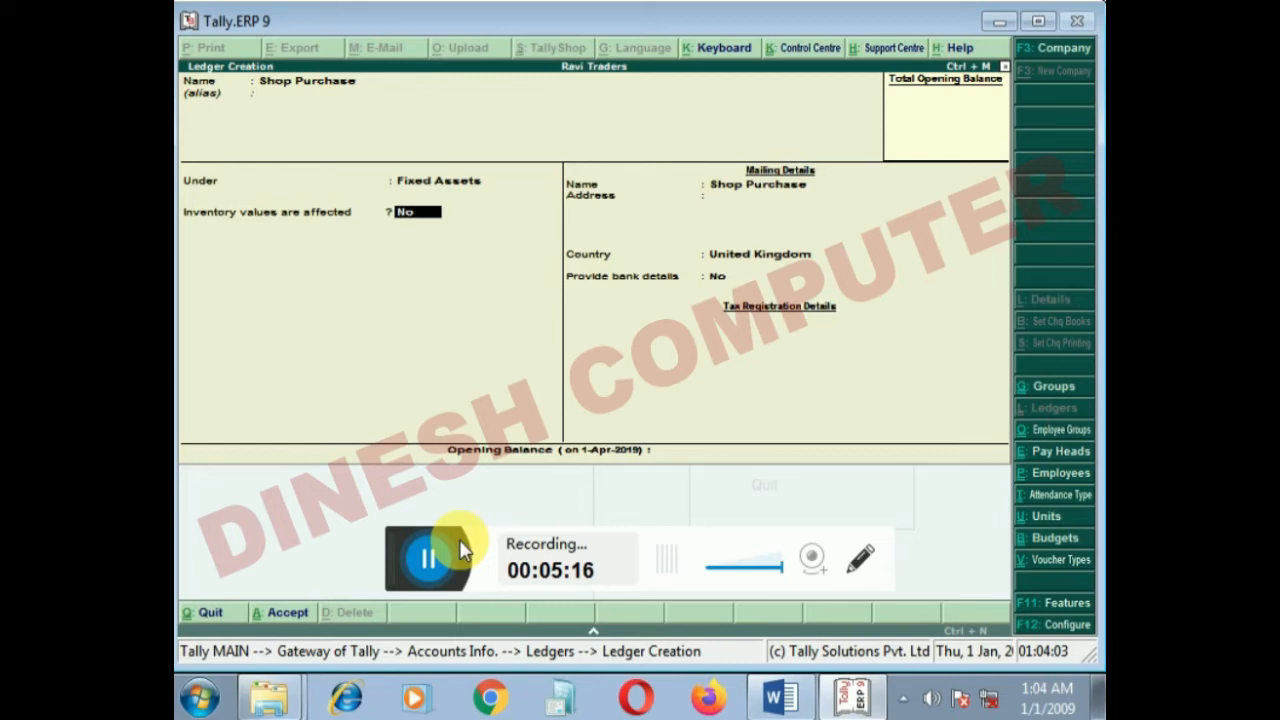
{"action": "key", "text": "Return"}
{"action": "key", "text": "Return"}
{"action": "key", "text": "Return"}
{"action": "key", "text": "Return"}
{"action": "key", "text": "Return"}
{"action": "key", "text": "Return"}
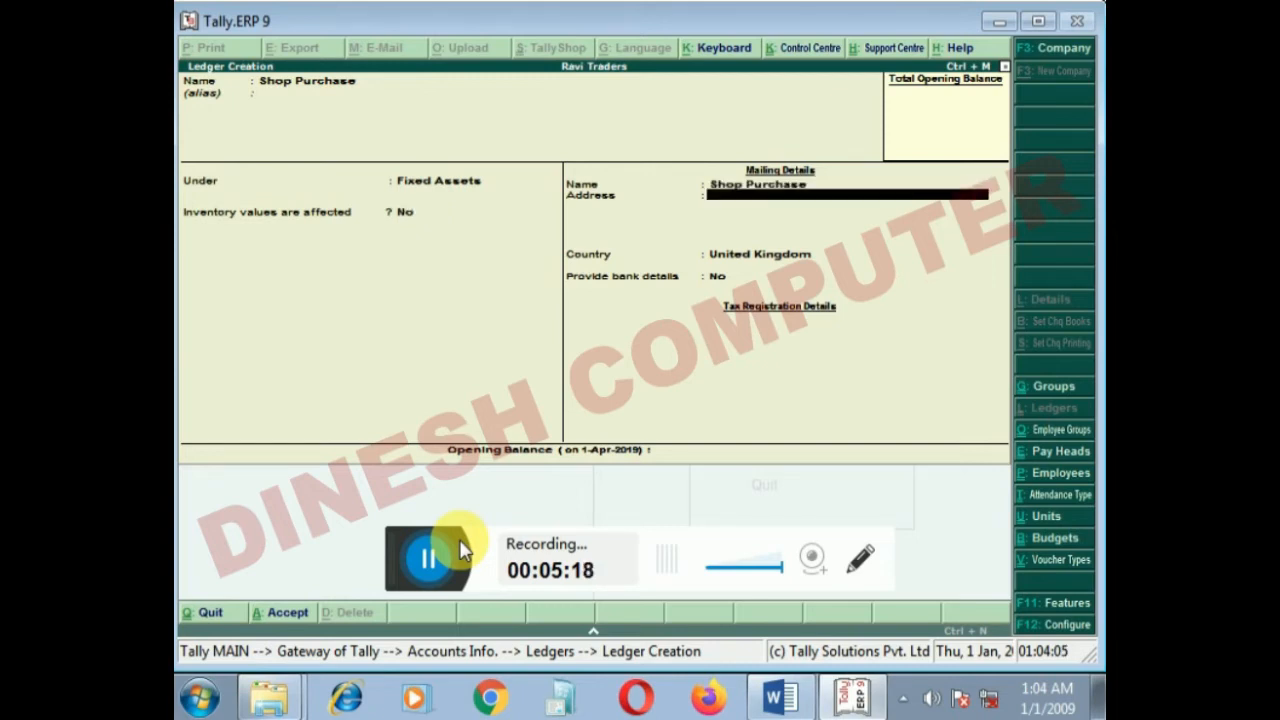
{"action": "key", "text": "Return"}
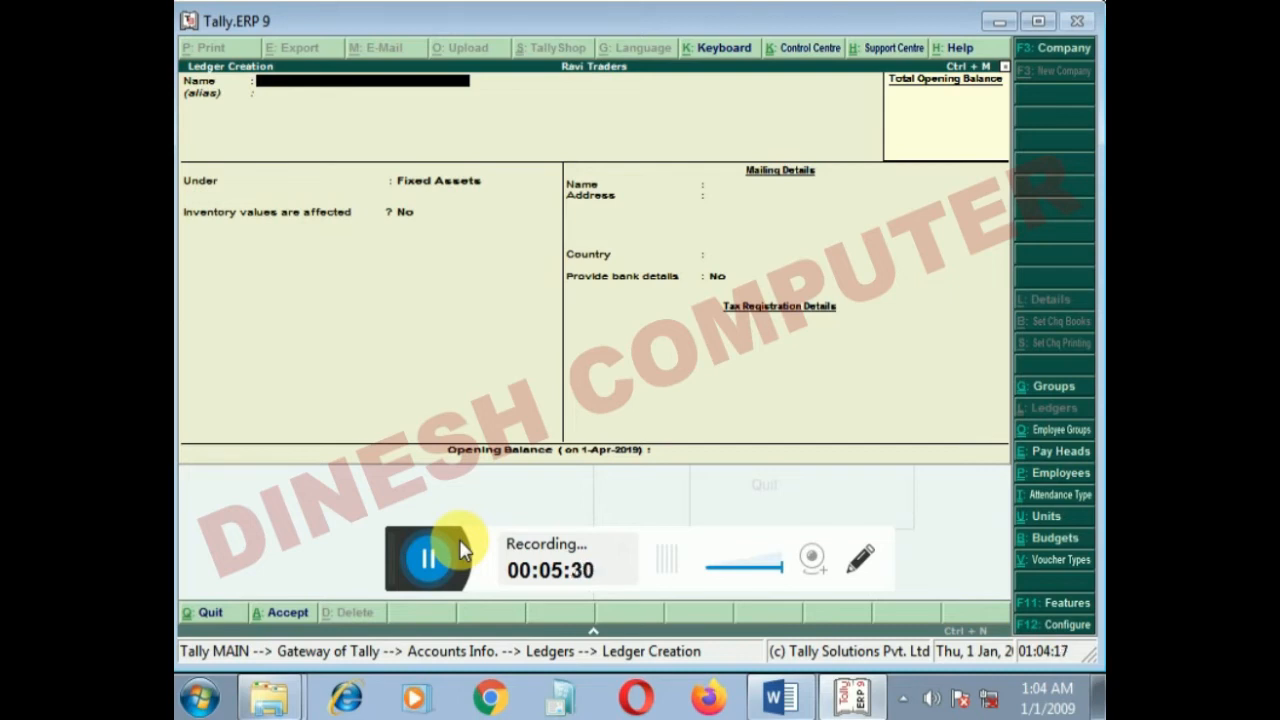
Name the new ledger R K Traders and place it under Sundry Creditors.
{"action": "type", "text": "R K Traders"}
{"action": "key", "text": "Return"}
{"action": "key", "text": "Return"}
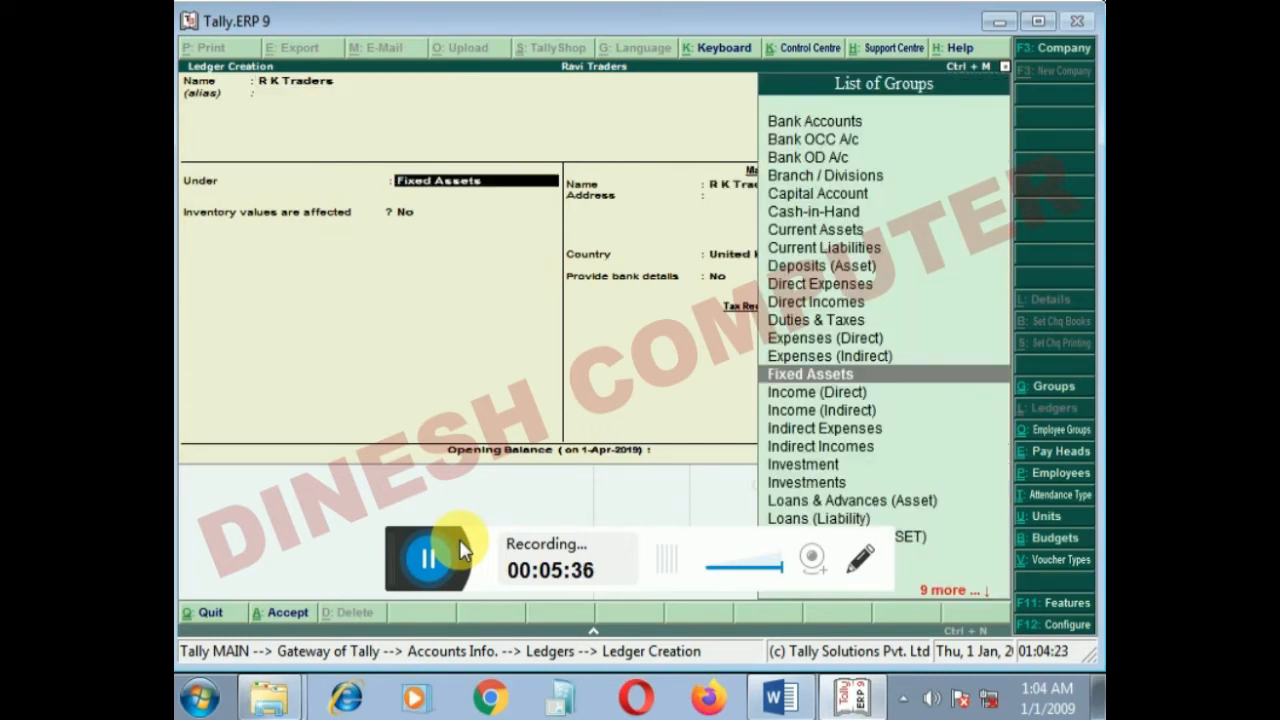
{"action": "type", "text": "ind"}
{"action": "key", "text": "BackSpace"}
{"action": "key", "text": "BackSpace"}
{"action": "key", "text": "BackSpace"}
{"action": "type", "text": "s"}
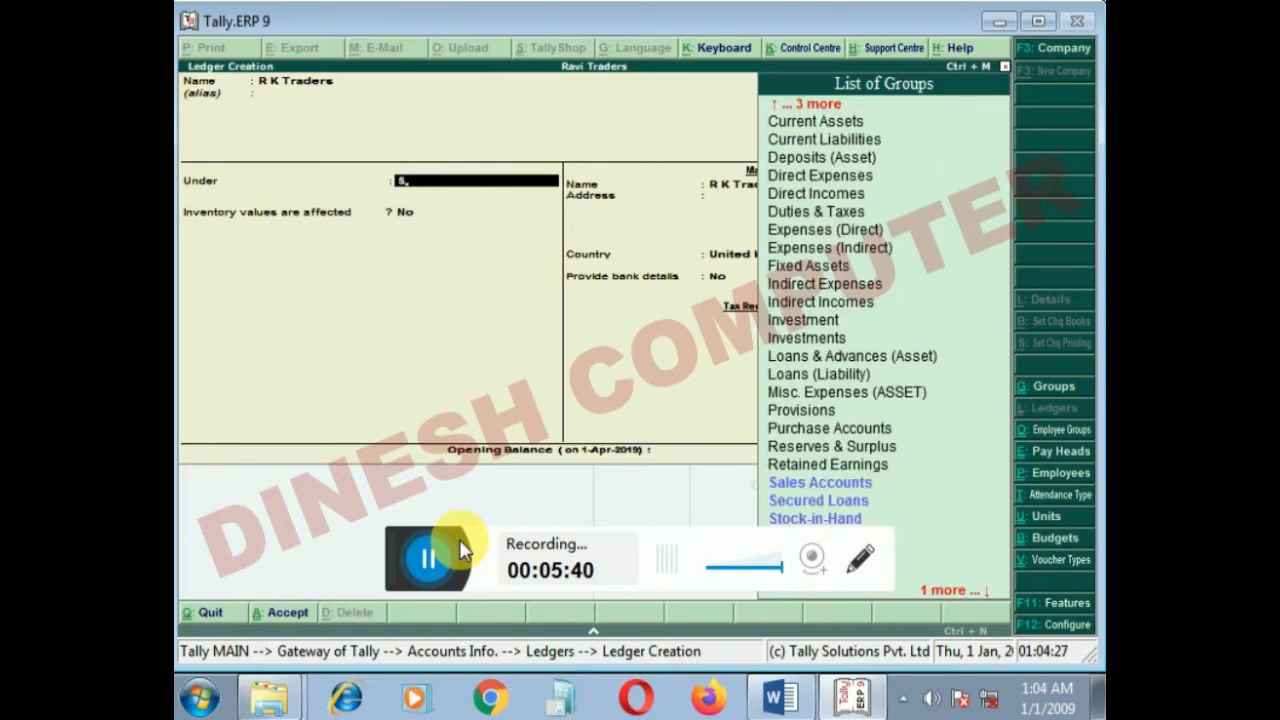
{"action": "key", "text": "Down"}
{"action": "key", "text": "Down"}
{"action": "key", "text": "Down"}
{"action": "key", "text": "Down"}
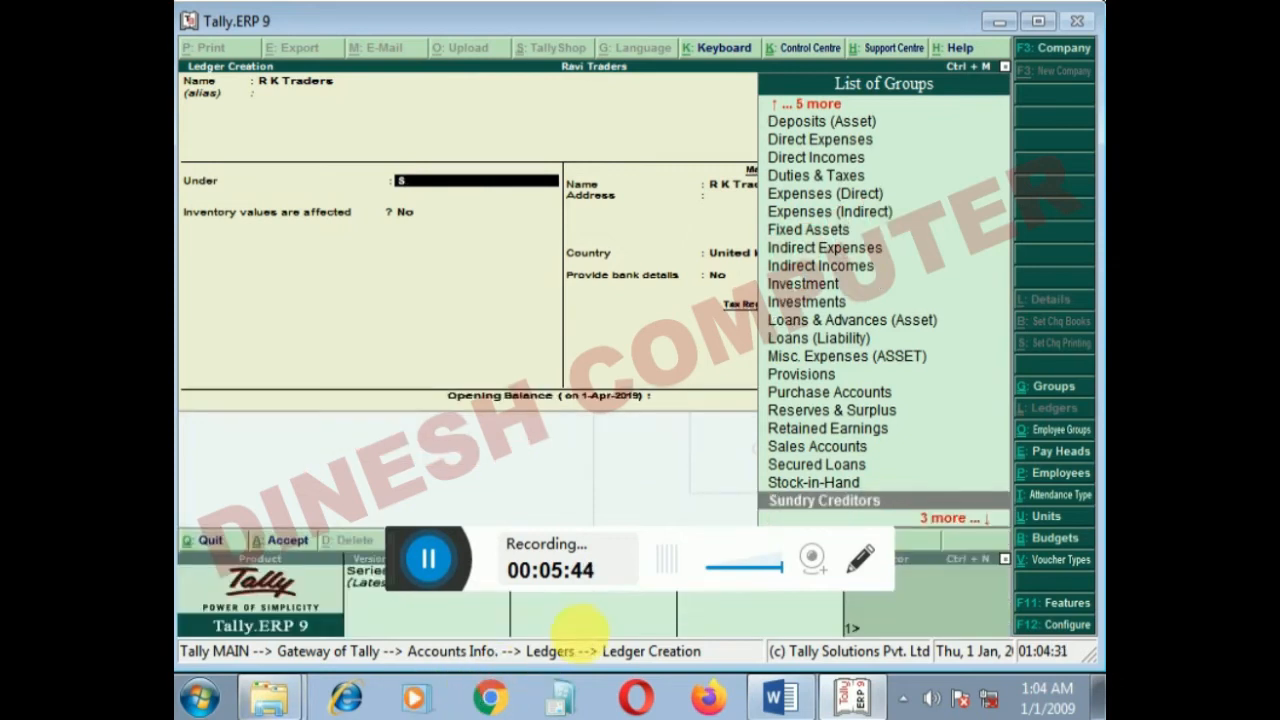
{"action": "left_click", "coordinate": [778, 496]}
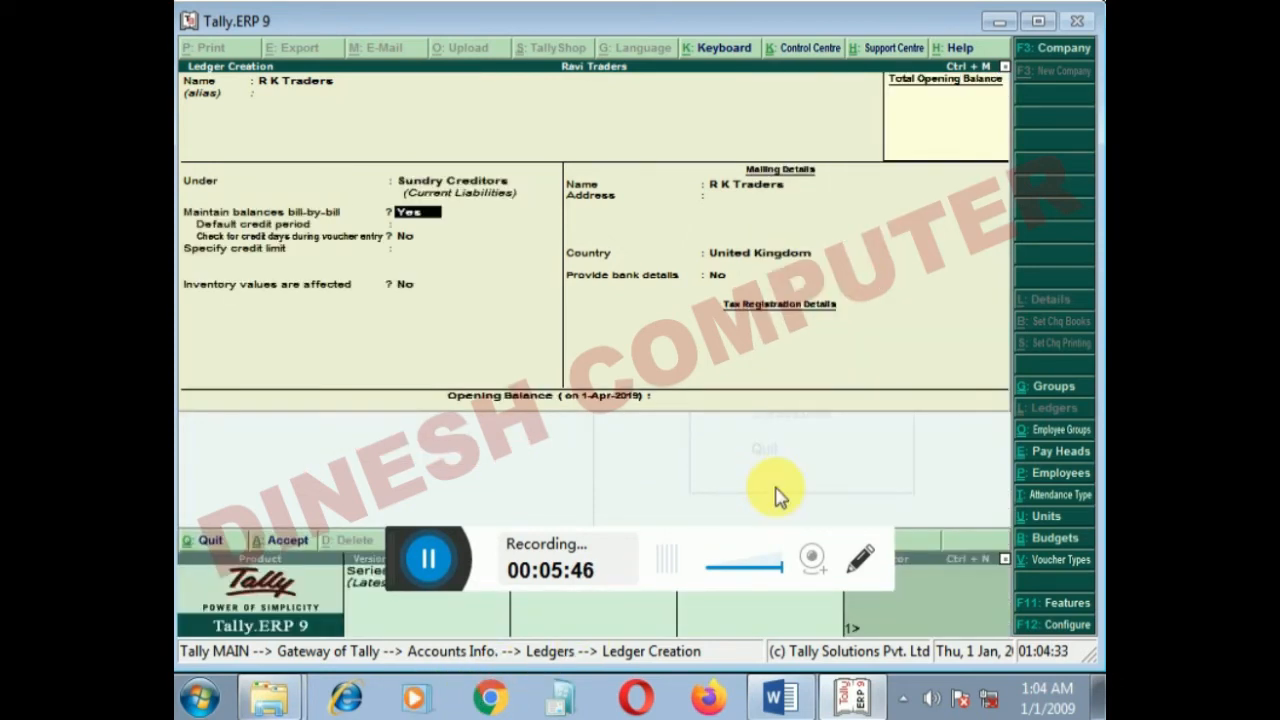
Set the R K Traders ledger's bill-by-bill balances to No, save it with the other defaults, and leave ledger creation.
{"action": "key", "text": "n"}
{"action": "key", "text": "Return"}
{"action": "key", "text": "Return"}
{"action": "key", "text": "Return"}
{"action": "key", "text": "Return"}
{"action": "key", "text": "Return"}
{"action": "key", "text": "Return"}
{"action": "key", "text": "y"}
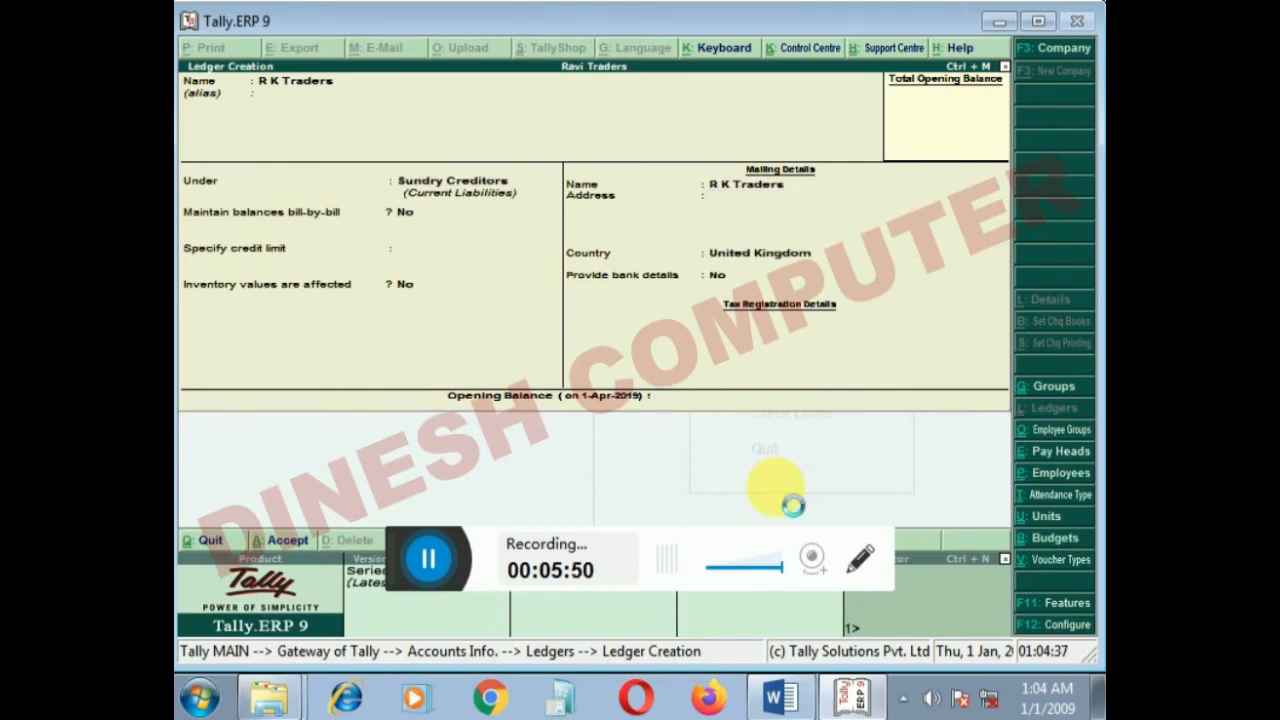
{"action": "key", "text": "Escape"}
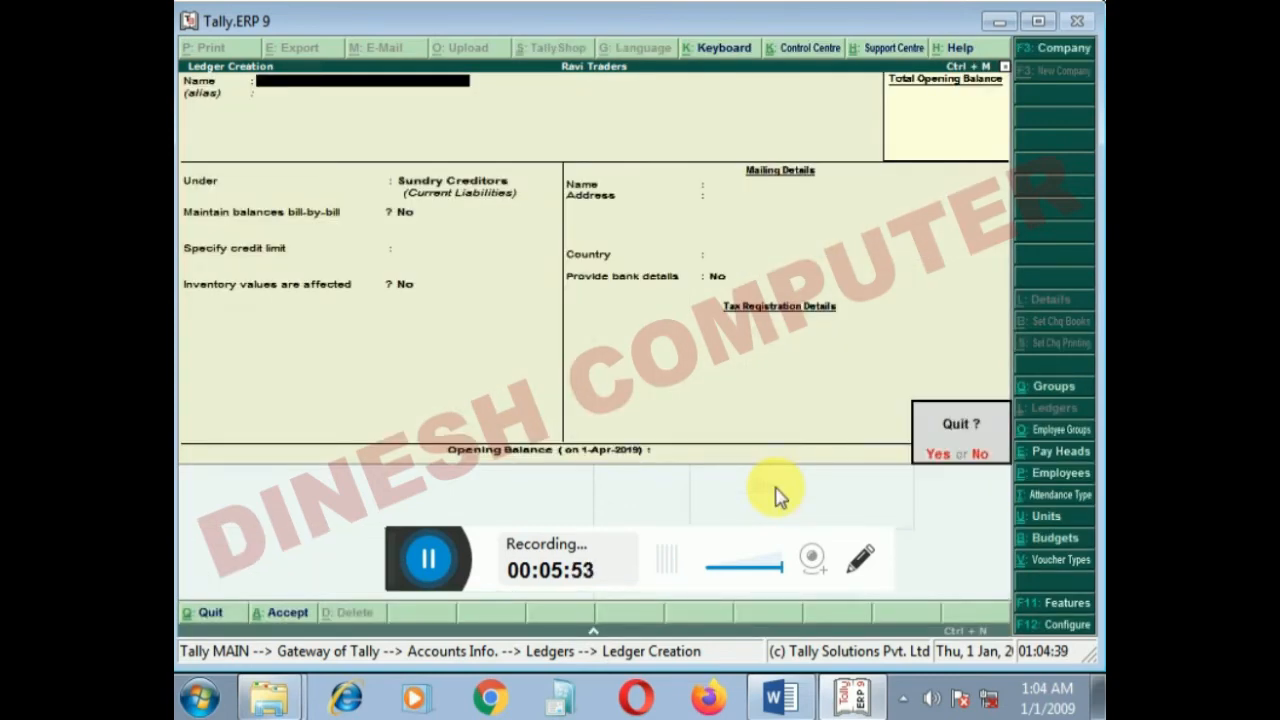
{"action": "key", "text": "y"}
{"action": "key", "text": "Escape"}
{"action": "key", "text": "Escape"}
Open accounting voucher creation and switch to a Journal voucher.
{"action": "key", "text": "Down"}
{"action": "key", "text": "Down"}
{"action": "key", "text": "Down"}
{"action": "key", "text": "Return"}
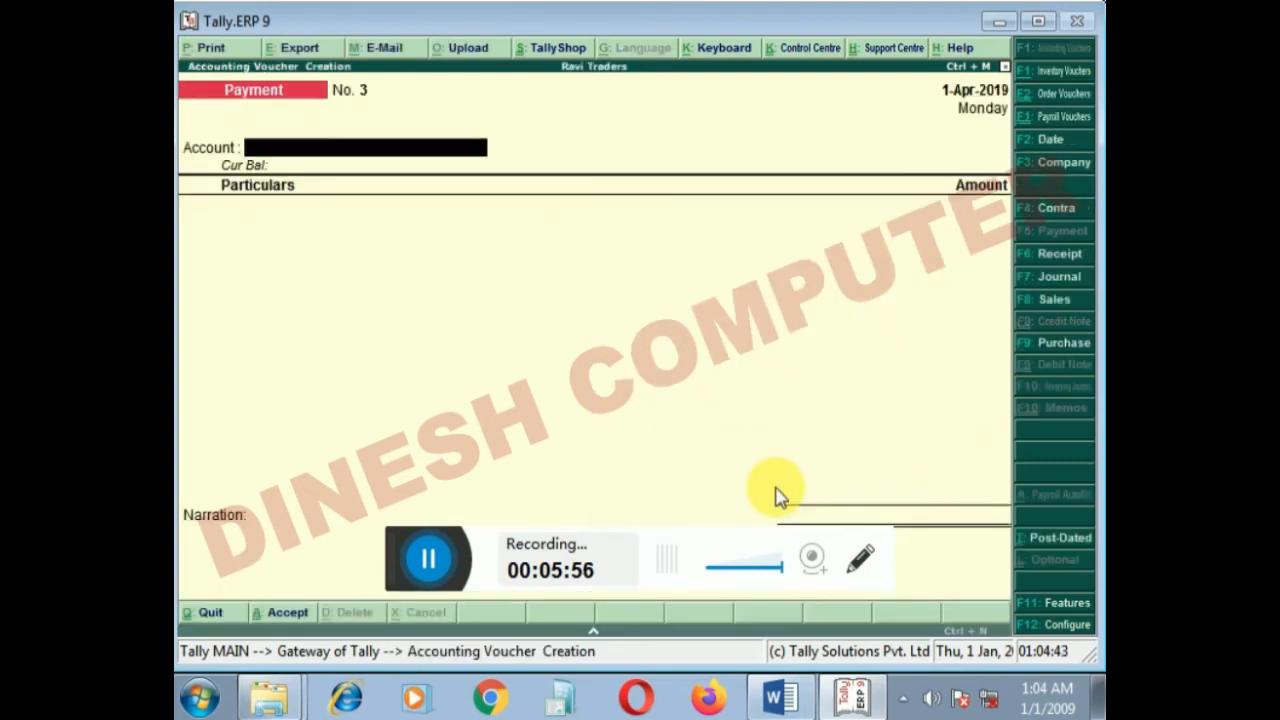
{"action": "key", "text": "F7"}
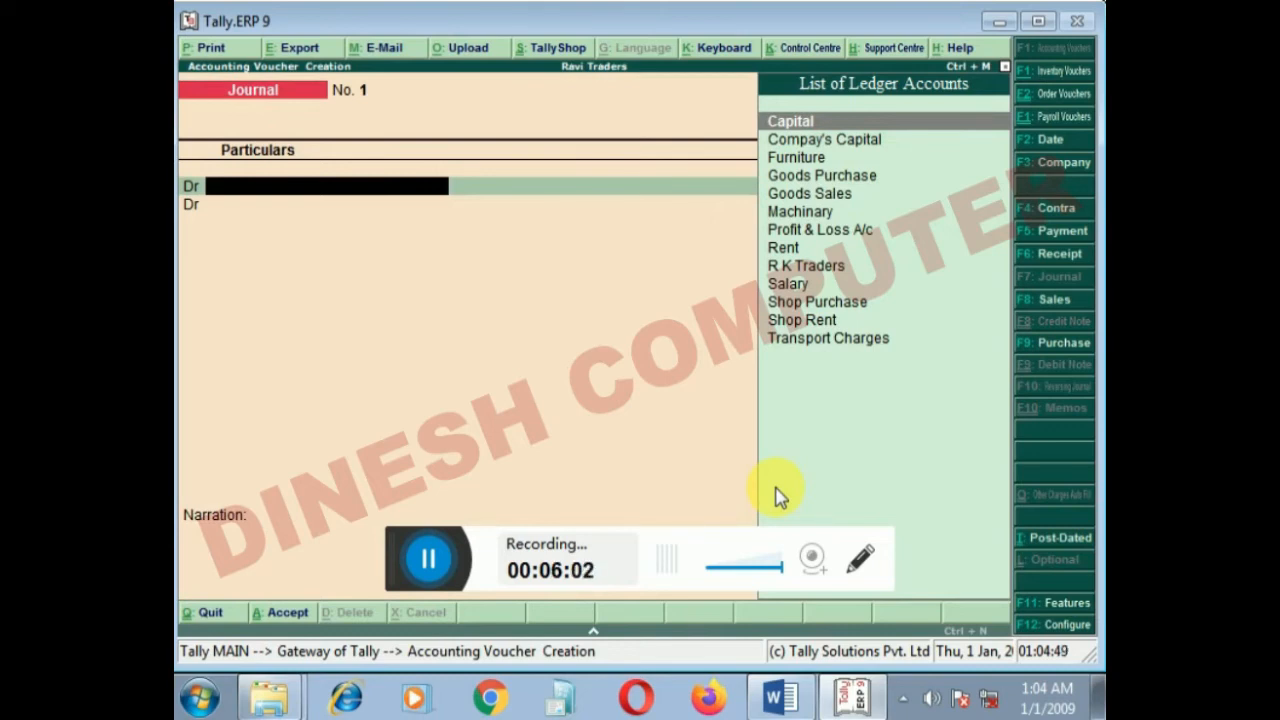
Debit the Shop Purchase ledger with 20,000 in the journal voucher.
{"action": "key", "text": "Down"}
{"action": "key", "text": "Down"}
{"action": "key", "text": "Down"}
{"action": "key", "text": "Down"}
{"action": "key", "text": "Down"}
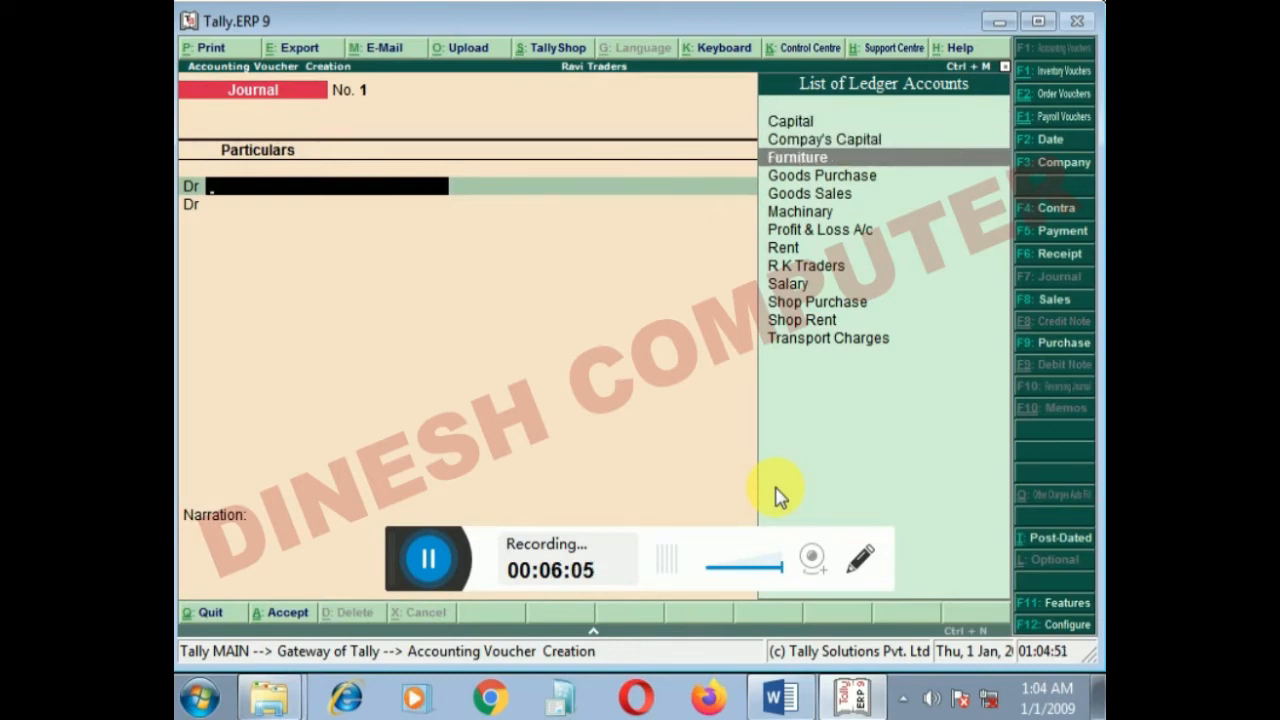
{"action": "key", "text": "Down"}
{"action": "key", "text": "Down"}
{"action": "key", "text": "Down"}
{"action": "key", "text": "Down"}
{"action": "key", "text": "Down"}
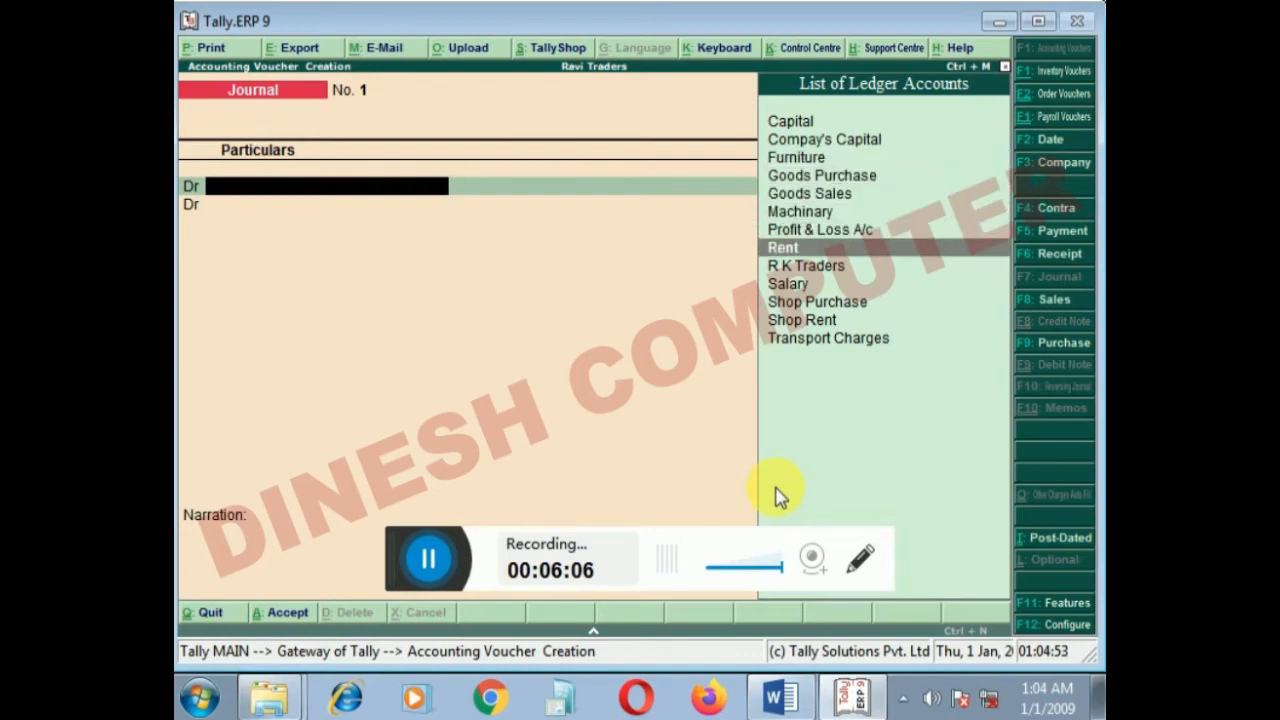
{"action": "key", "text": "Return"}
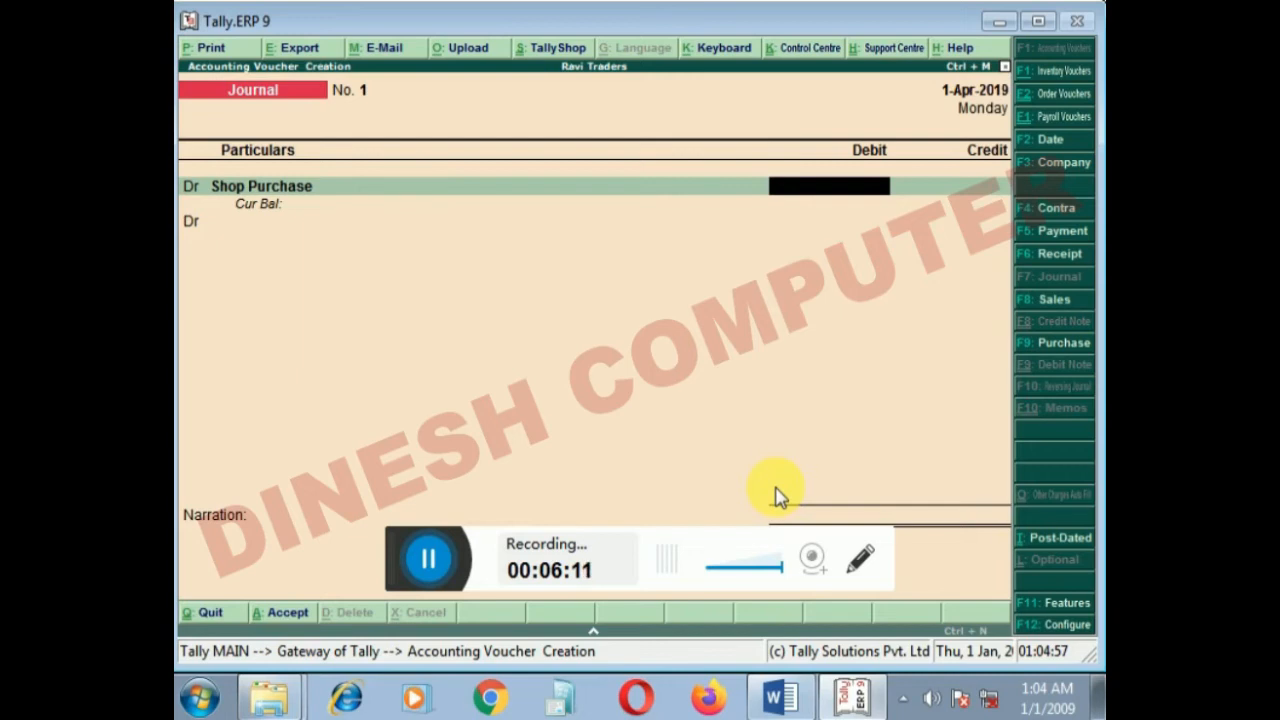
{"action": "type", "text": "20000,000.00"}
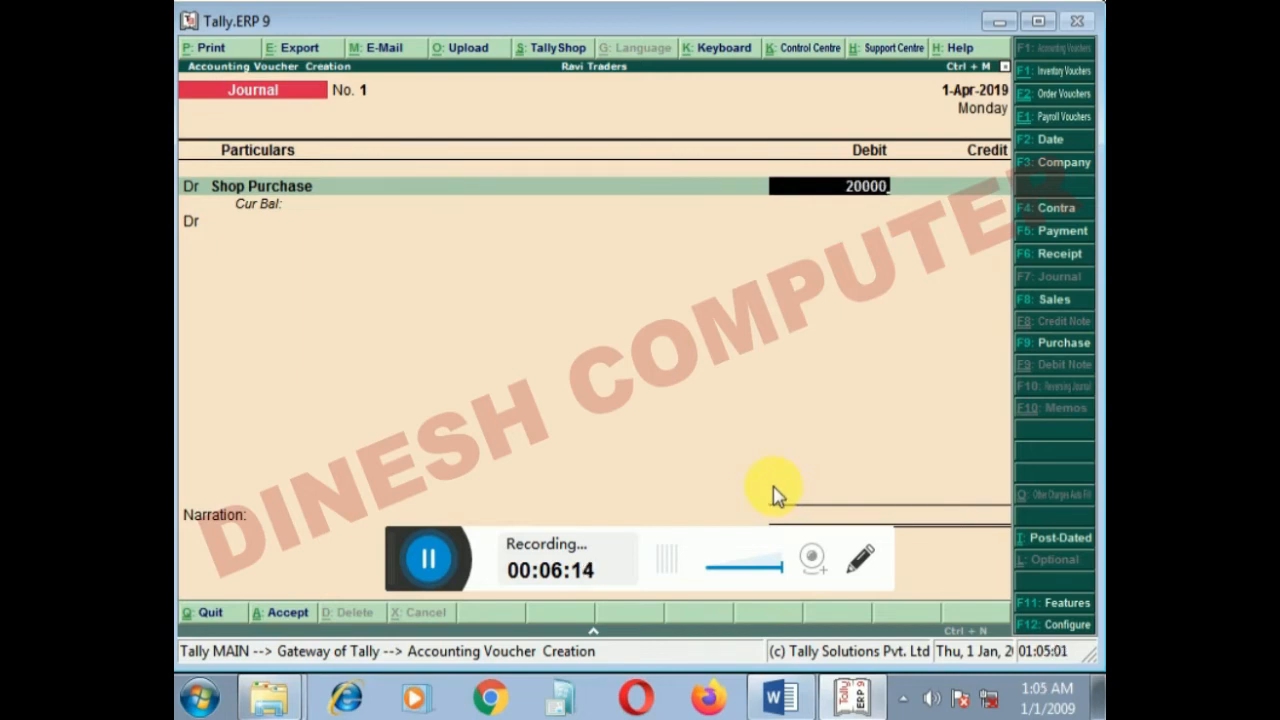
{"action": "key", "text": "Return"}
Credit R K Traders with 20,000 in the journal voucher, save it without a narration, and leave voucher entry.
{"action": "type", "text": "cr"}
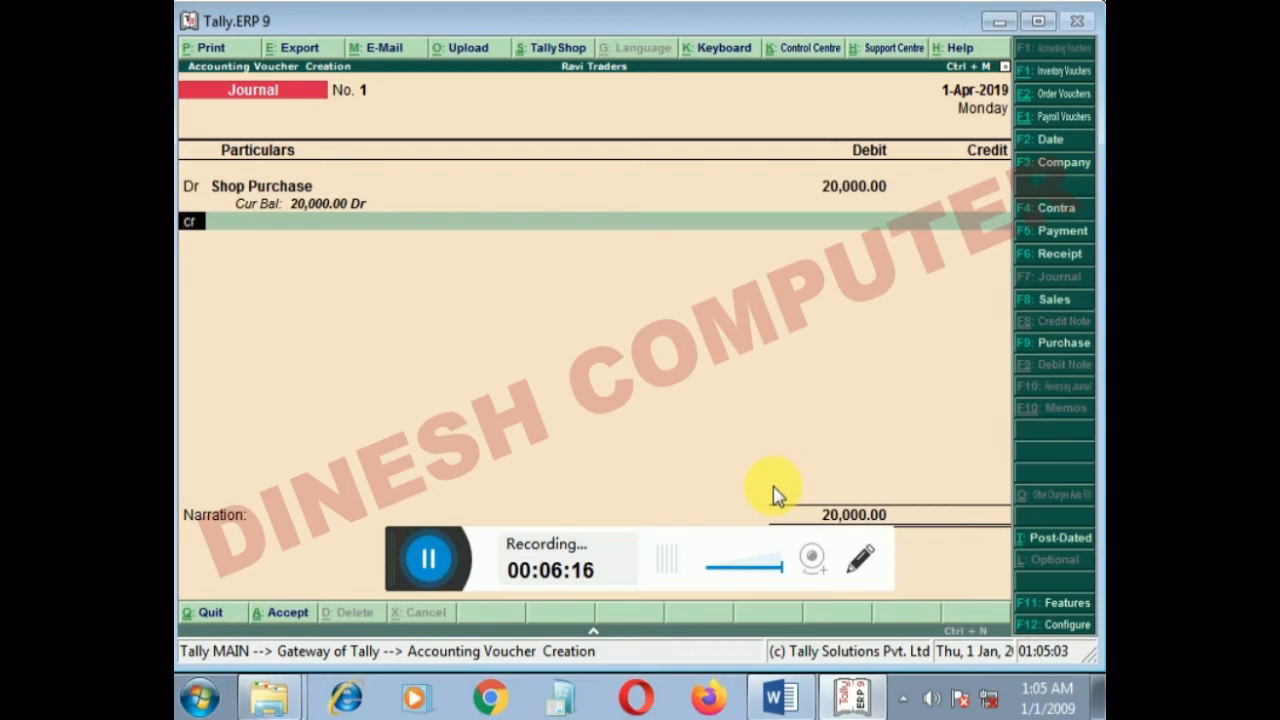
{"action": "key", "text": "Return"}
{"action": "key", "text": "Down"}
{"action": "key", "text": "Down"}
{"action": "key", "text": "Down"}
{"action": "key", "text": "Down"}
{"action": "key", "text": "Down"}
{"action": "key", "text": "Down"}
{"action": "key", "text": "Down"}
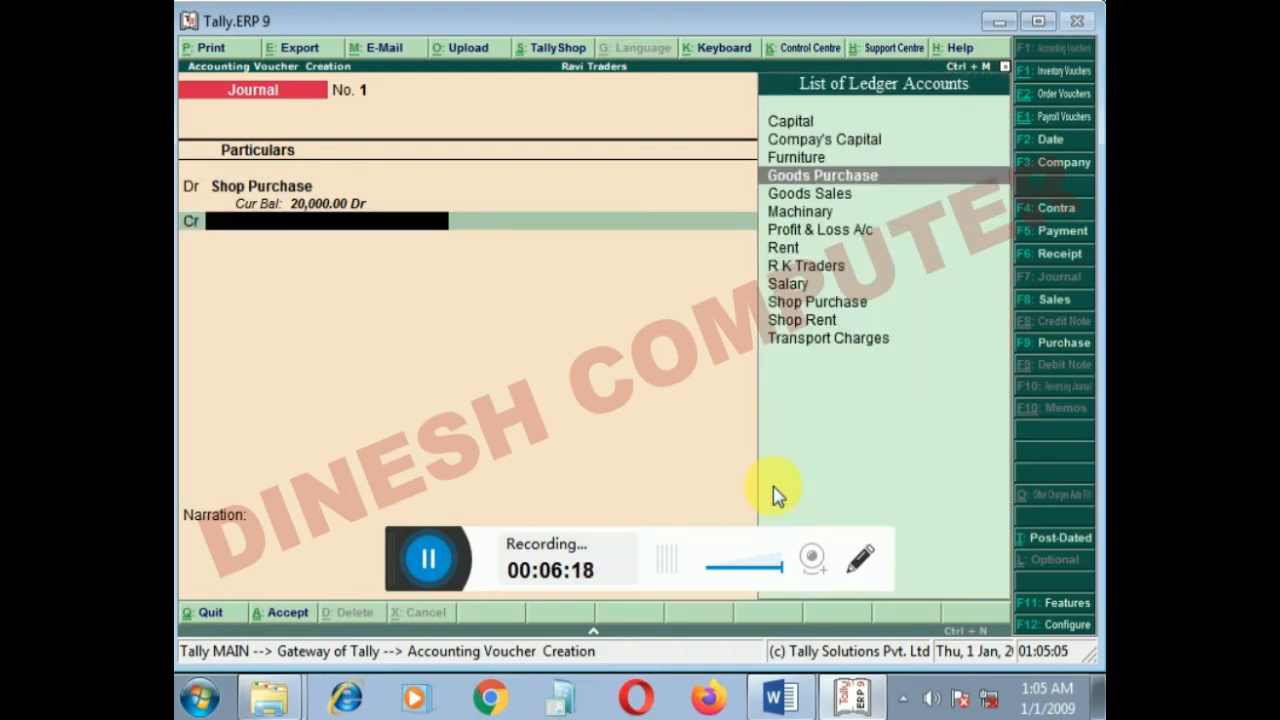
{"action": "key", "text": "Down"}
{"action": "key", "text": "Return"}
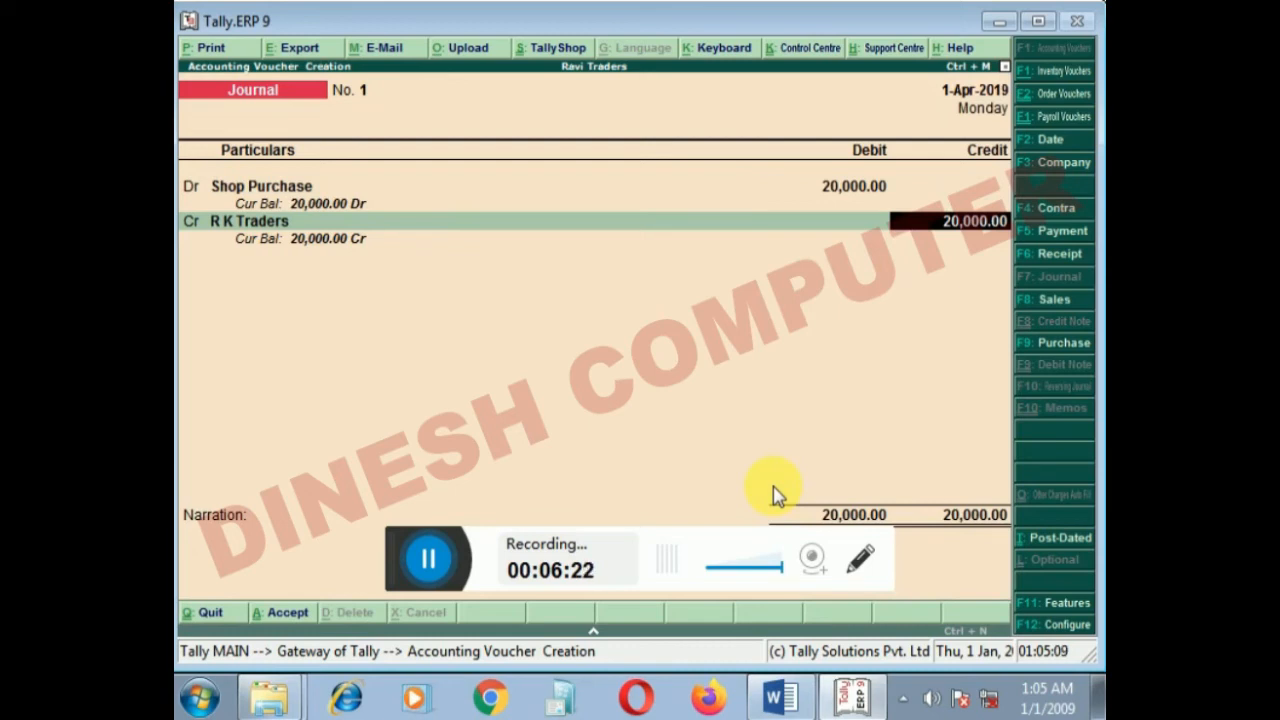
{"action": "key", "text": "Return"}
{"action": "key", "text": "Return"}
{"action": "key", "text": "Return"}
{"action": "key", "text": "Return"}
{"action": "key", "text": "Escape"}
{"action": "key", "text": "Return"}
Open the Balance Sheet and examine Current Liabilities down to the ledgers under Sundry Creditors, returning to the report.
{"action": "key", "text": "Down"}
{"action": "key", "text": "Down"}
{"action": "key", "text": "Down"}
{"action": "key", "text": "Down"}
{"action": "key", "text": "Down"}
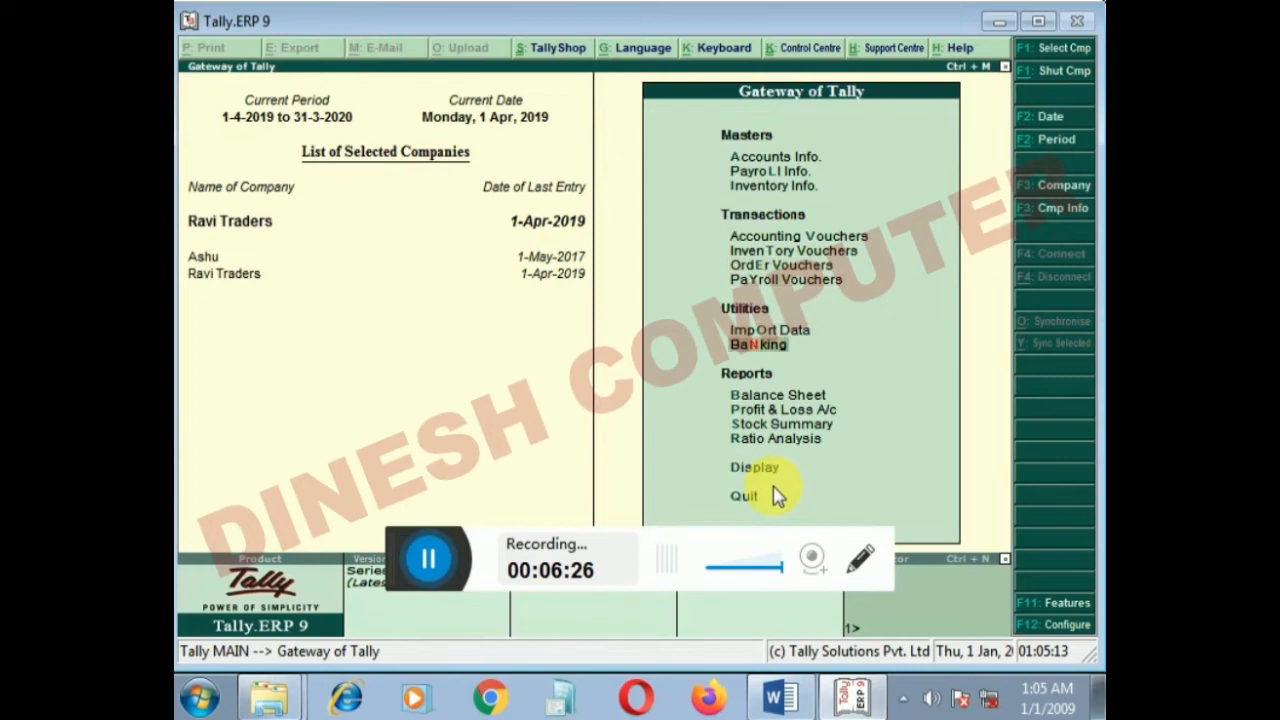
{"action": "key", "text": "Down"}
{"action": "key", "text": "Return"}
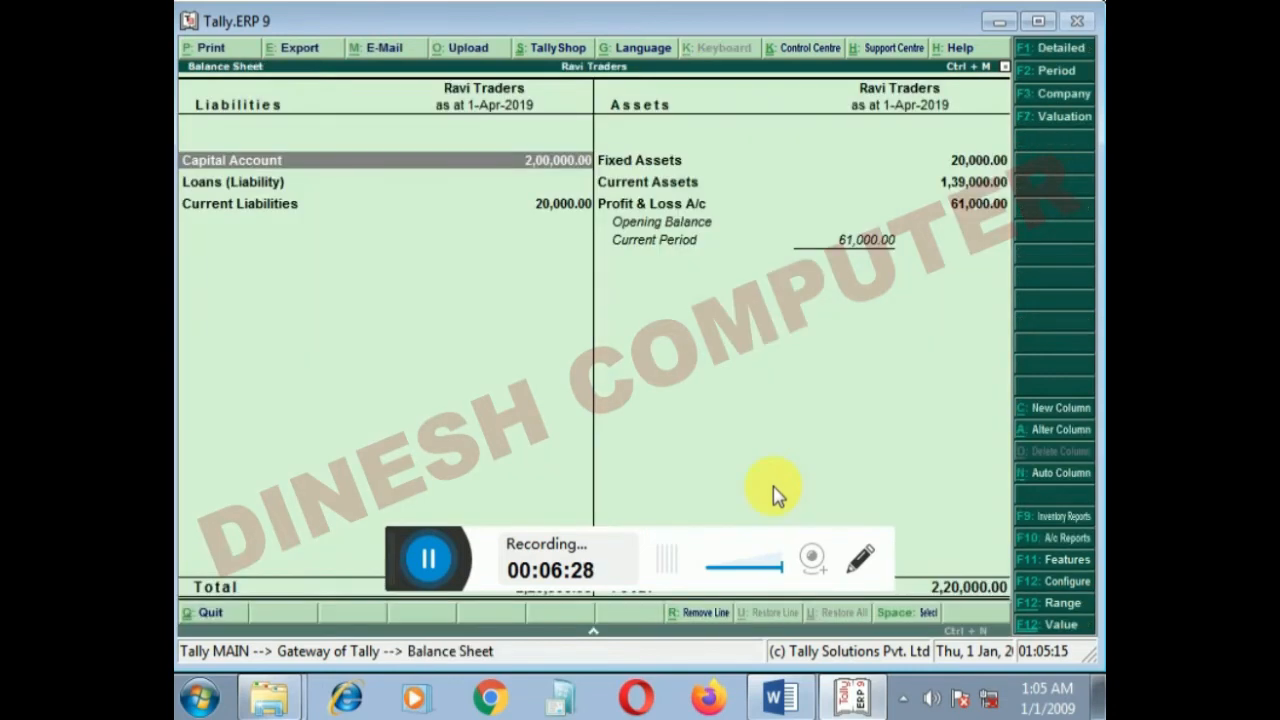
{"action": "key", "text": "Down"}
{"action": "key", "text": "Down"}
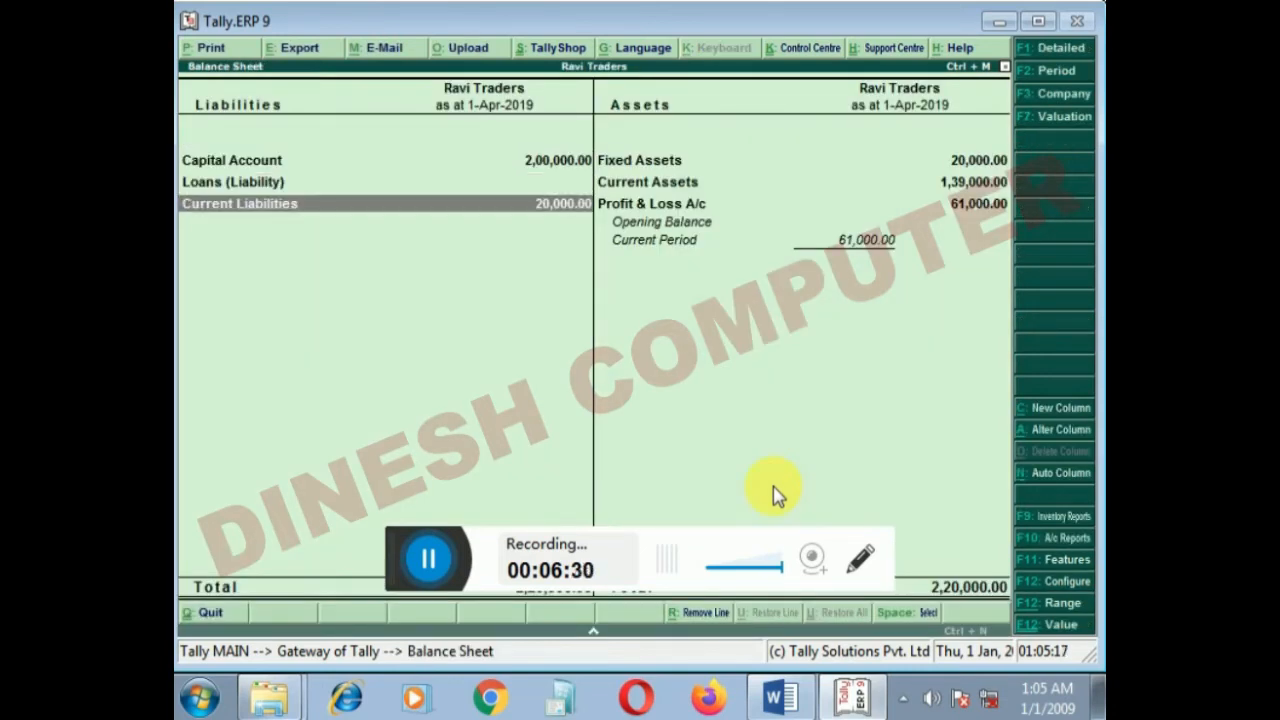
{"action": "key", "text": "Return"}
{"action": "key", "text": "Return"}
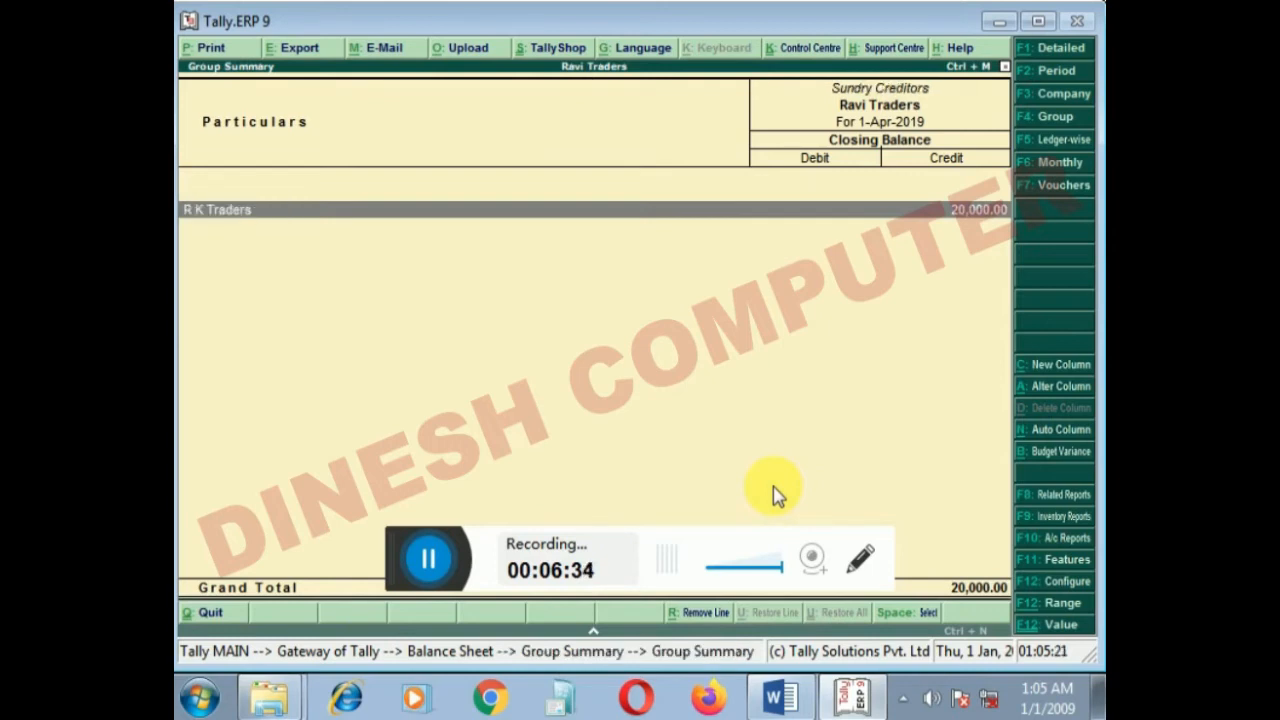
{"action": "key", "text": "Escape"}
{"action": "key", "text": "Escape"}
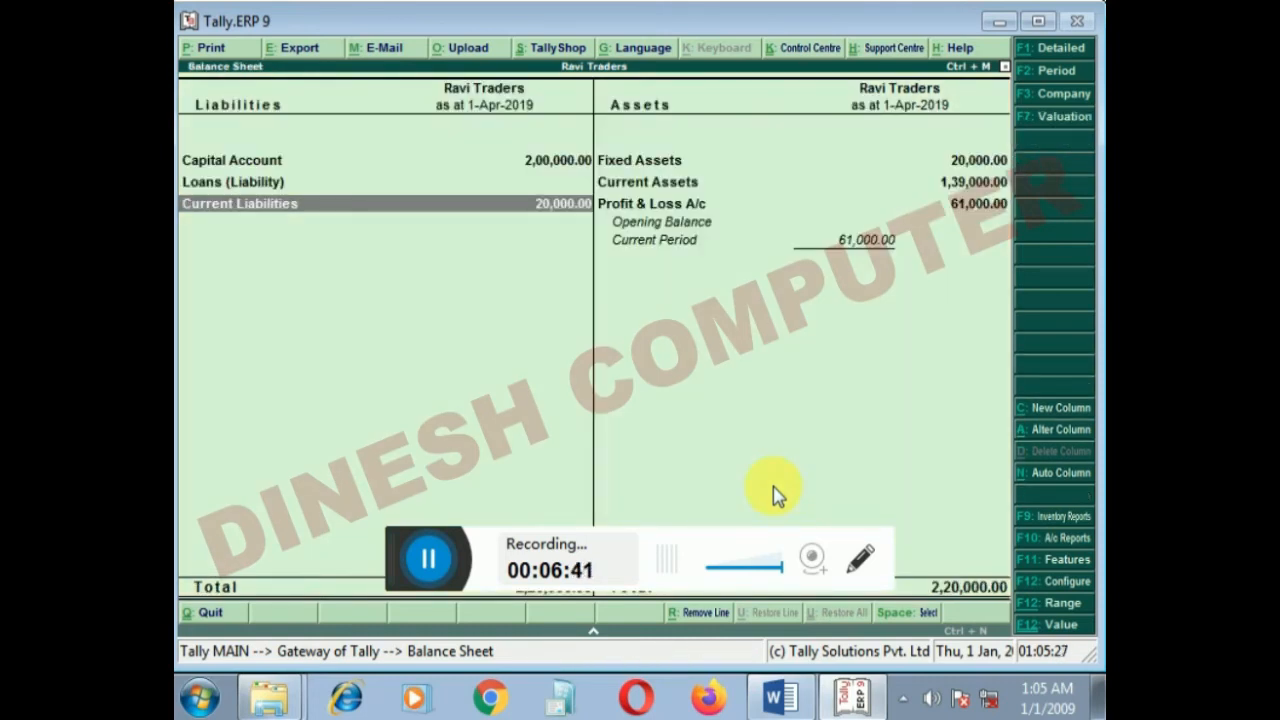
Examine the ledgers under Fixed Assets in the Balance Sheet and close the report.
{"action": "key", "text": "Right"}
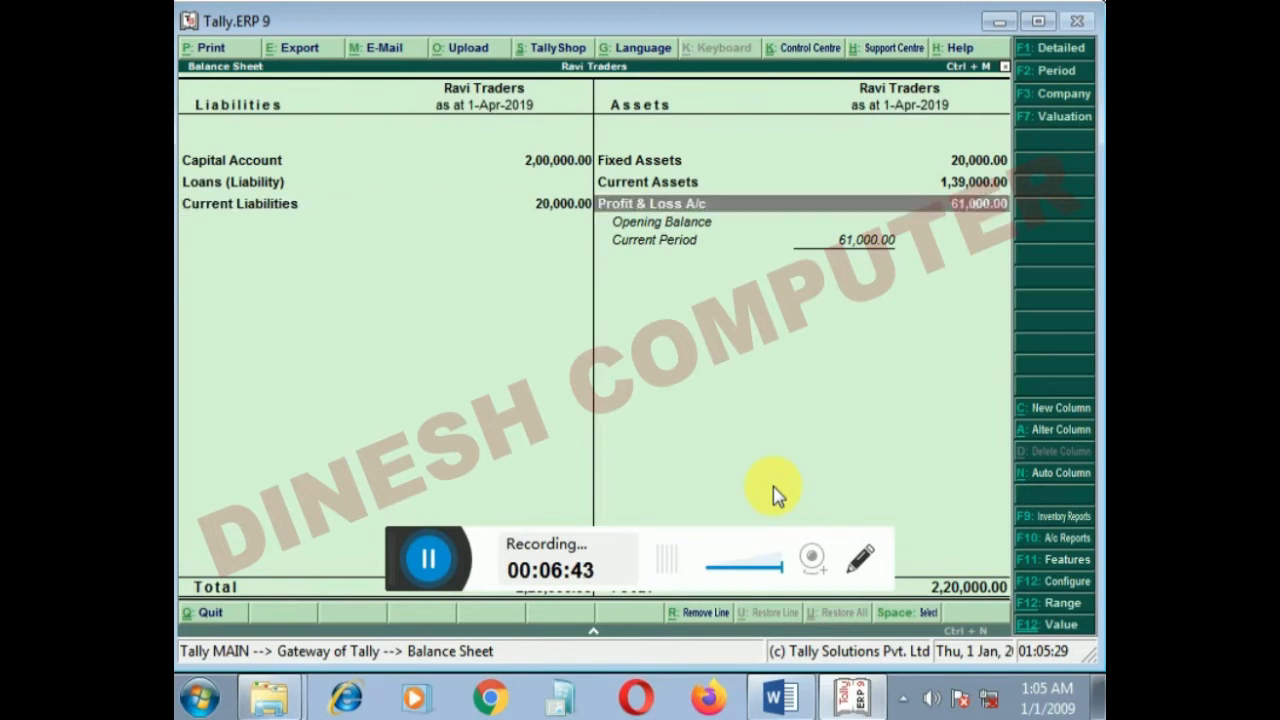
{"action": "key", "text": "Up"}
{"action": "key", "text": "Up"}
{"action": "key", "text": "Return"}
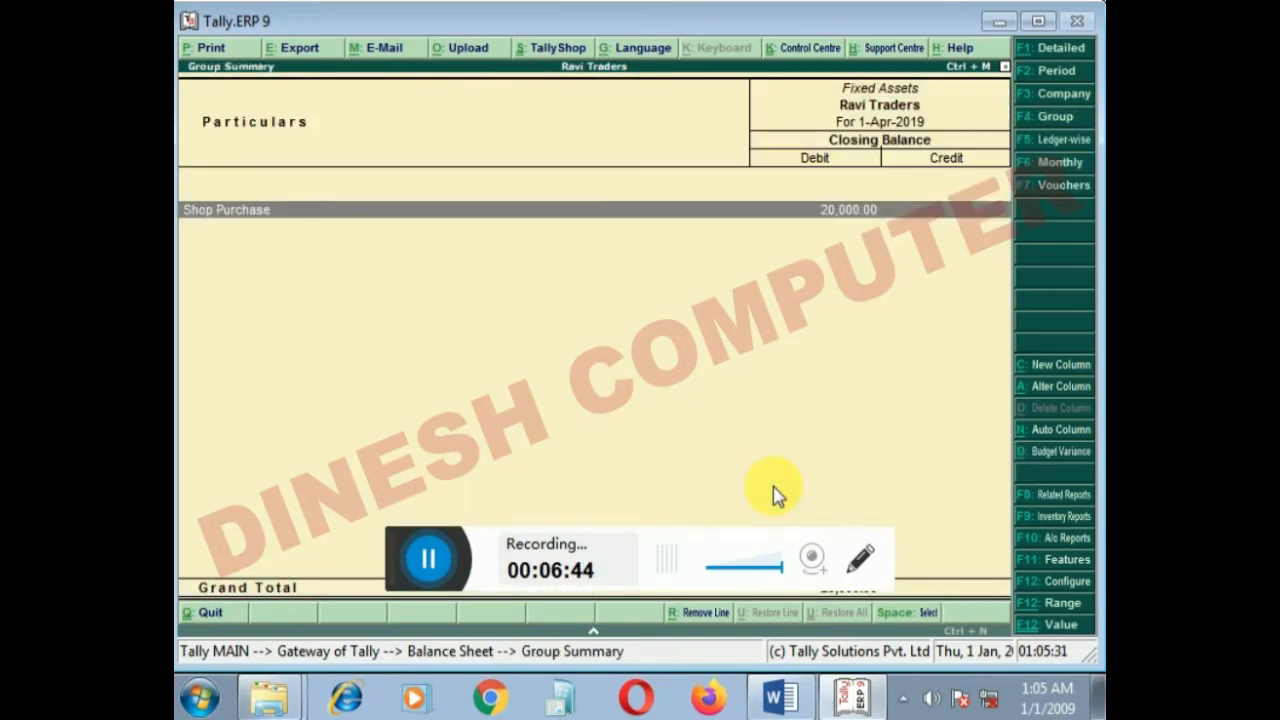
{"action": "key", "text": "Escape"}
{"action": "key", "text": "Escape"}
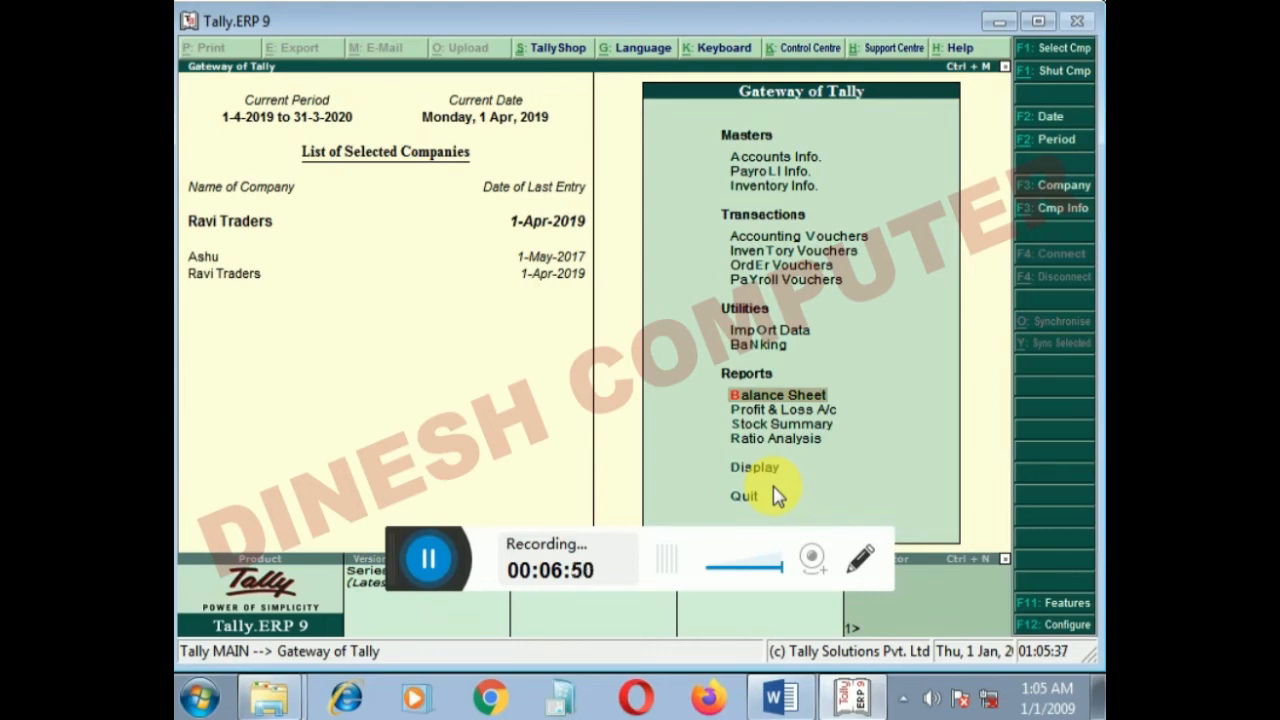
Start a Payment voucher with Cash as the account.
{"action": "key", "text": "Up"}
{"action": "key", "text": "Up"}
{"action": "key", "text": "Up"}
{"action": "key", "text": "Up"}
{"action": "key", "text": "Up"}
{"action": "key", "text": "Up"}
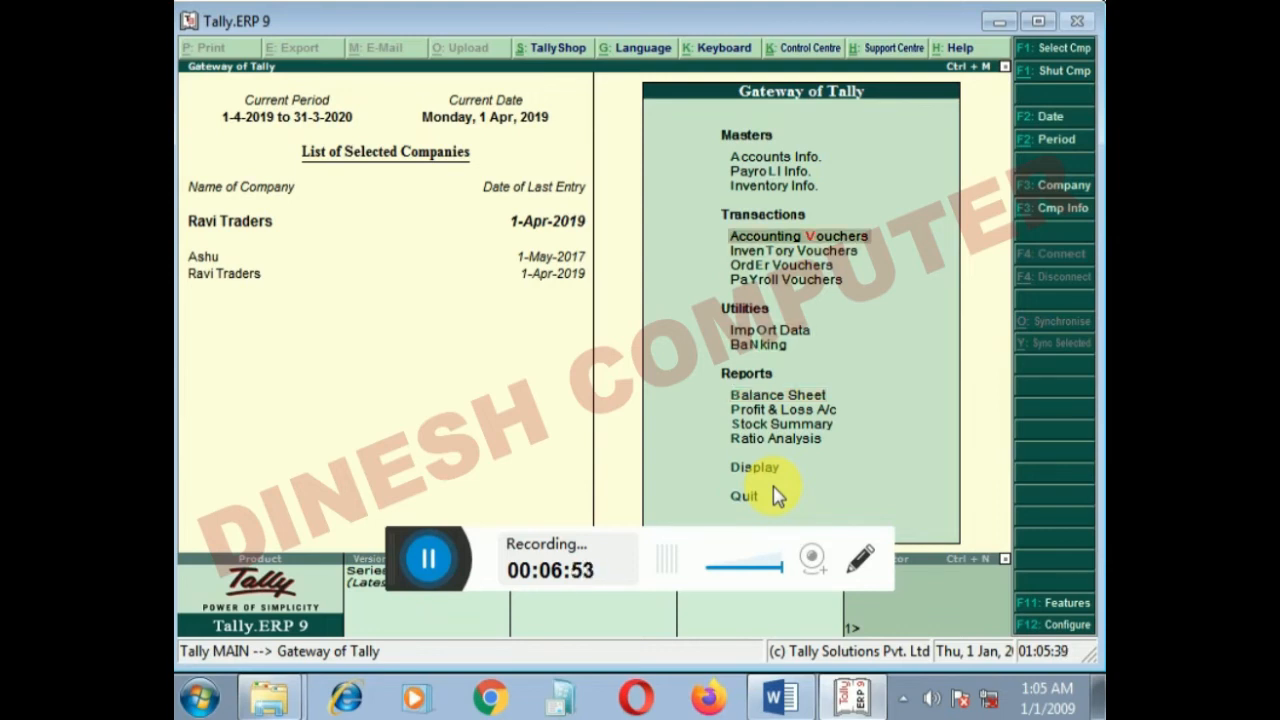
{"action": "key", "text": "Return"}
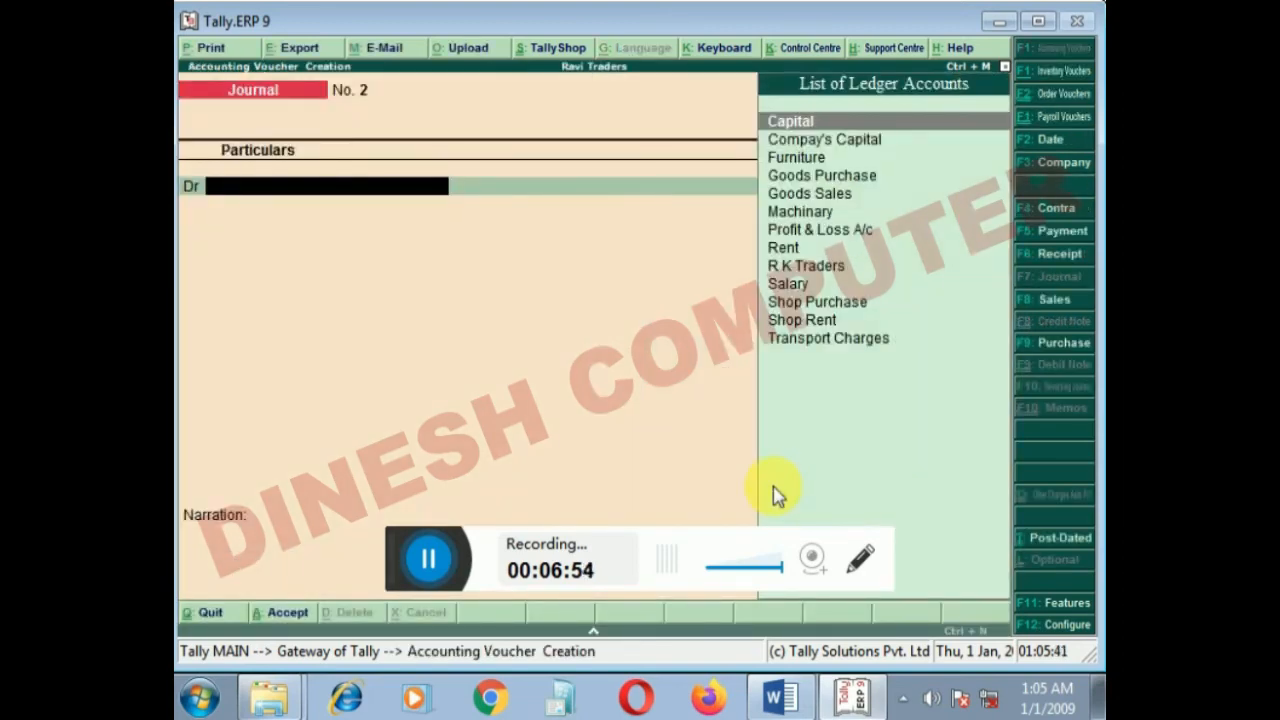
{"action": "key", "text": "F5"}
{"action": "type", "text": "c"}
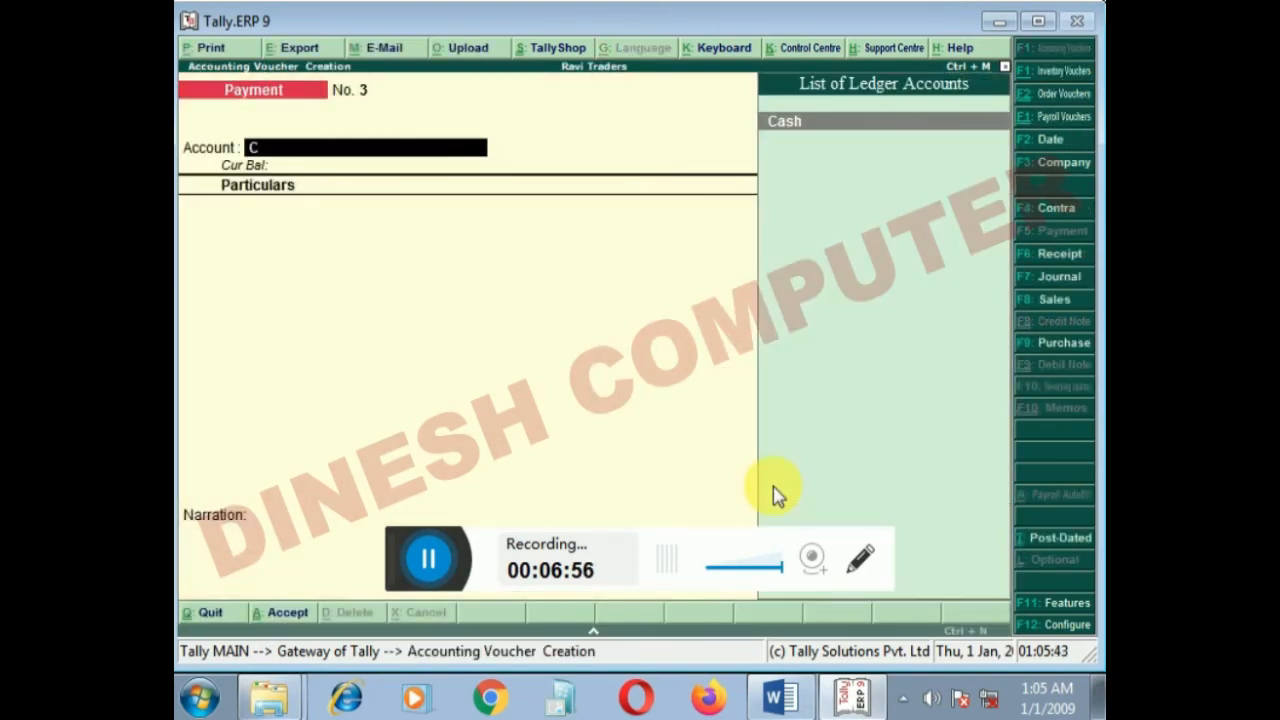
{"action": "key", "text": "Return"}
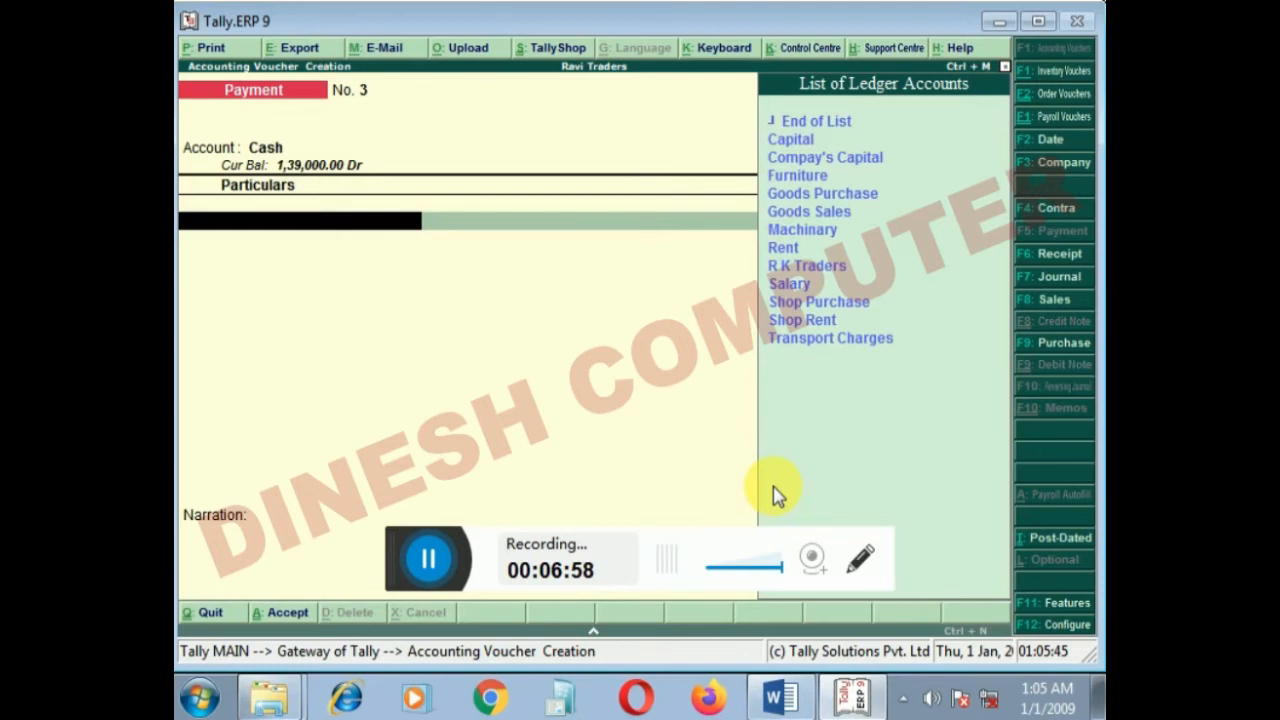
Enter an 18,000 payment to R K Traders, save the voucher without a narration, and leave voucher entry.
{"action": "key", "text": "Down"}
{"action": "key", "text": "Down"}
{"action": "key", "text": "Down"}
{"action": "key", "text": "Down"}
{"action": "key", "text": "Down"}
{"action": "key", "text": "Down"}
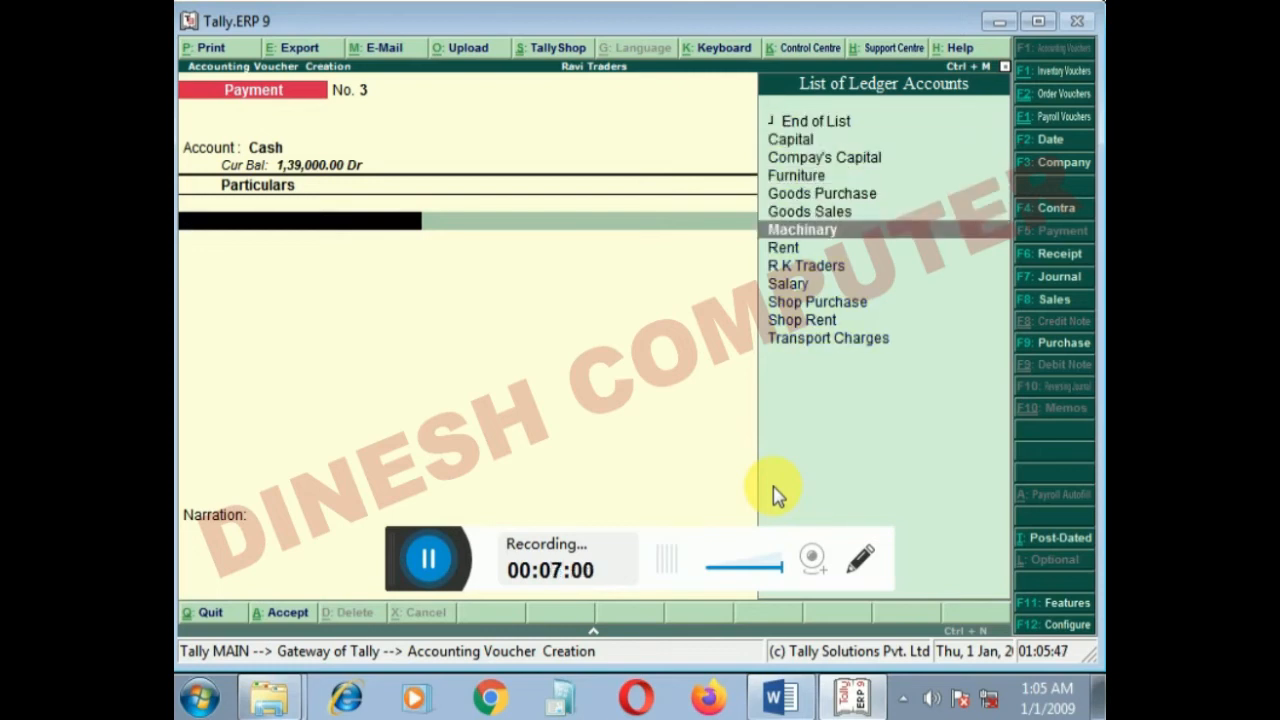
{"action": "key", "text": "Return"}
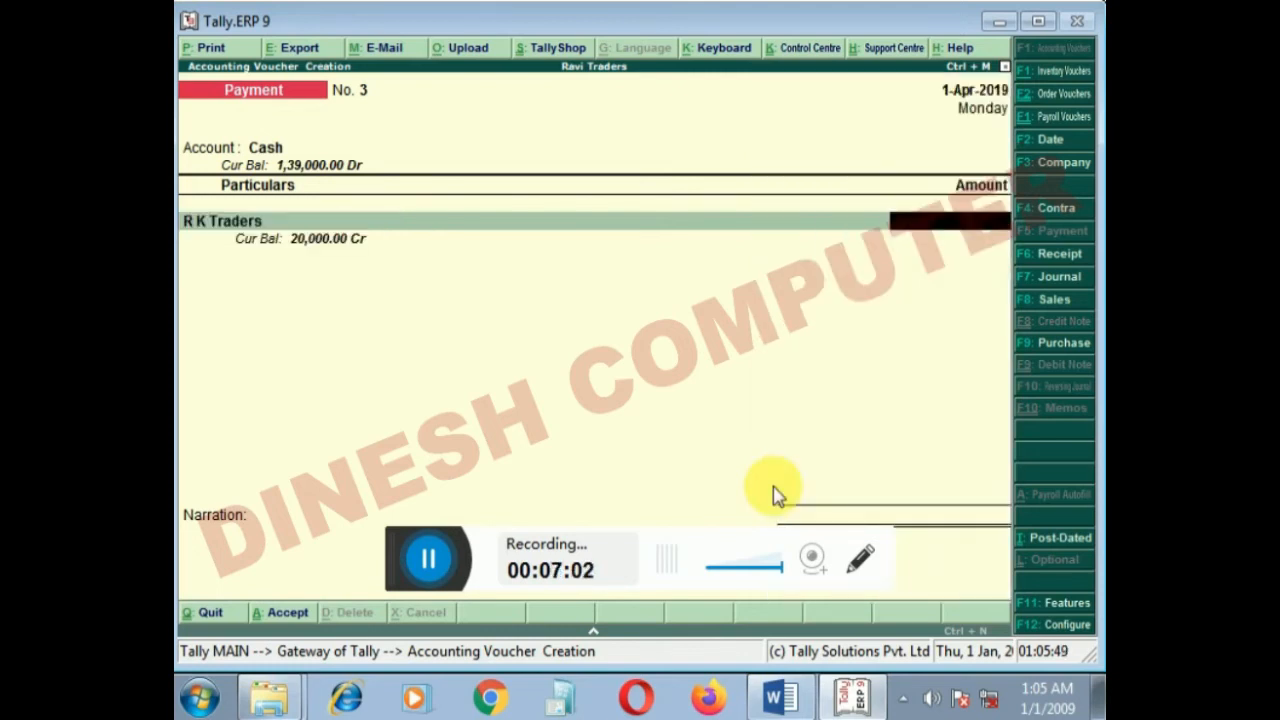
{"action": "type", "text": "18,000"}
{"action": "key", "text": "Return"}
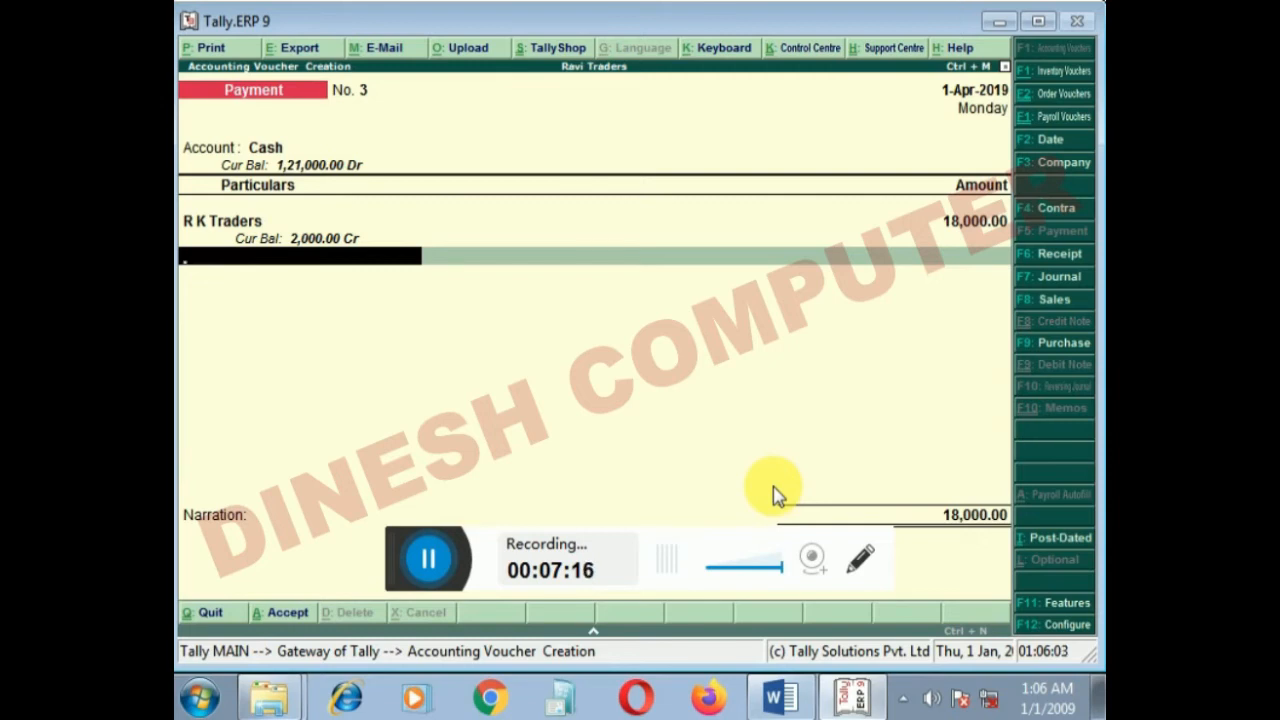
{"action": "key", "text": "Return"}
{"action": "key", "text": "Return"}
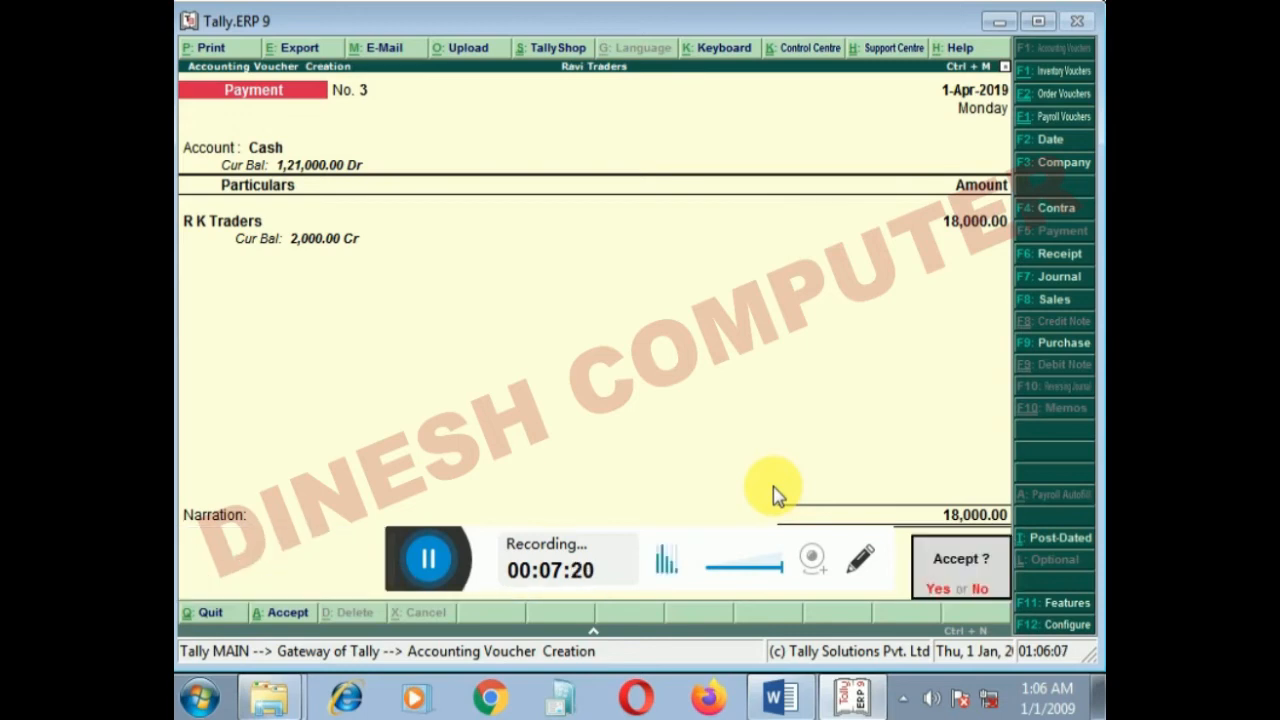
{"action": "key", "text": "Return"}
{"action": "key", "text": "Escape"}
{"action": "key", "text": "Return"}
Reopen the Balance Sheet and display the group summary of Current Liabilities.
{"action": "key", "text": "Down"}
{"action": "key", "text": "Down"}
{"action": "key", "text": "Down"}
{"action": "key", "text": "Down"}
{"action": "key", "text": "Down"}
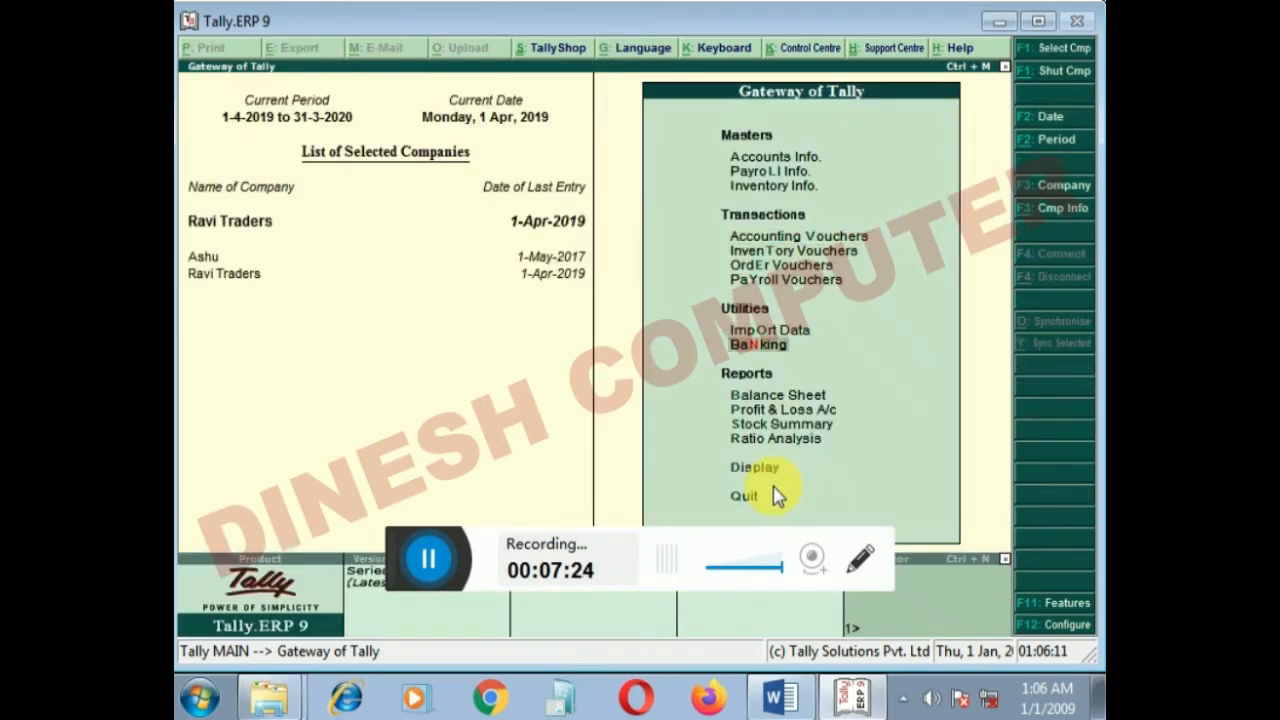
{"action": "key", "text": "Down"}
{"action": "key", "text": "Return"}
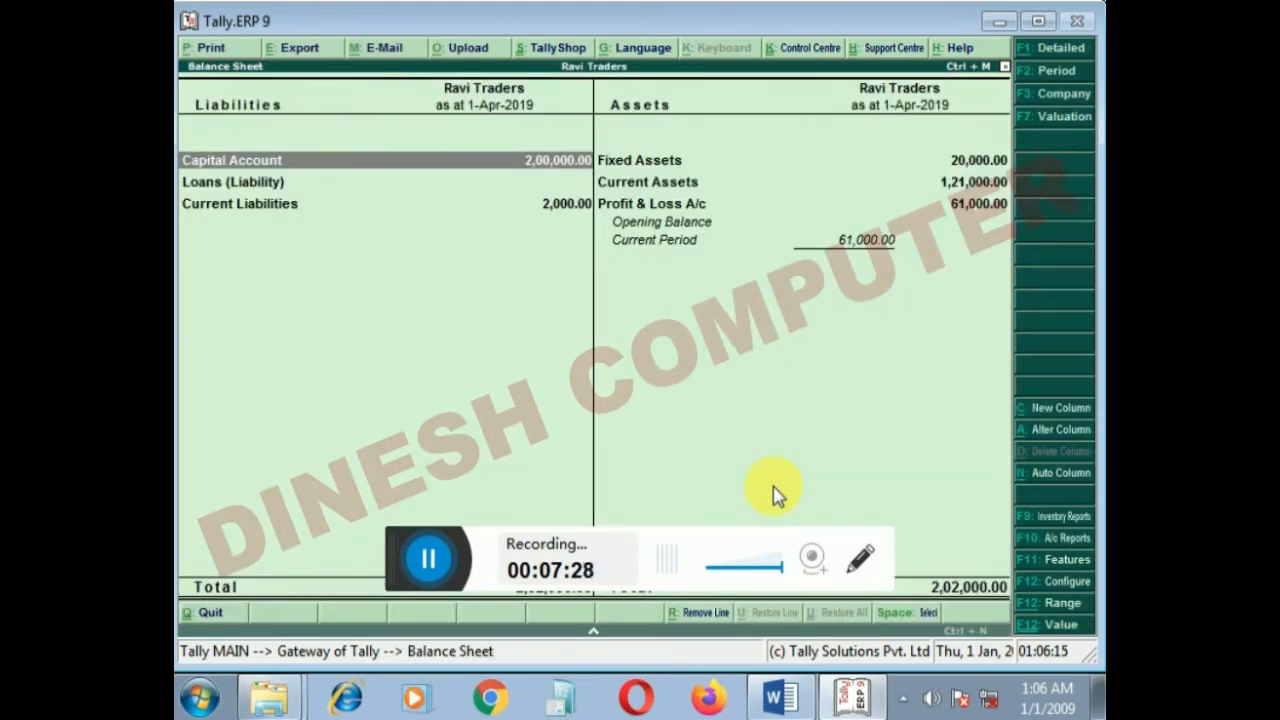
{"action": "key", "text": "Down"}
{"action": "key", "text": "Down"}
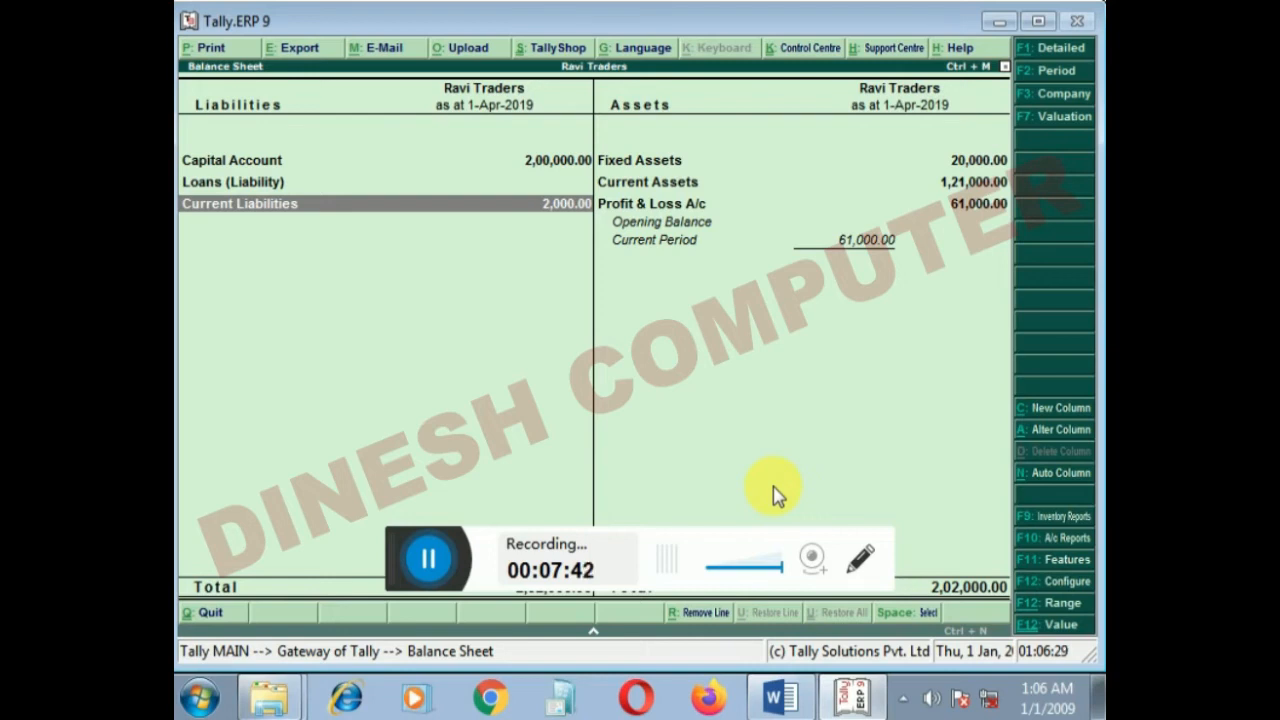
{"action": "key", "text": "Return"}
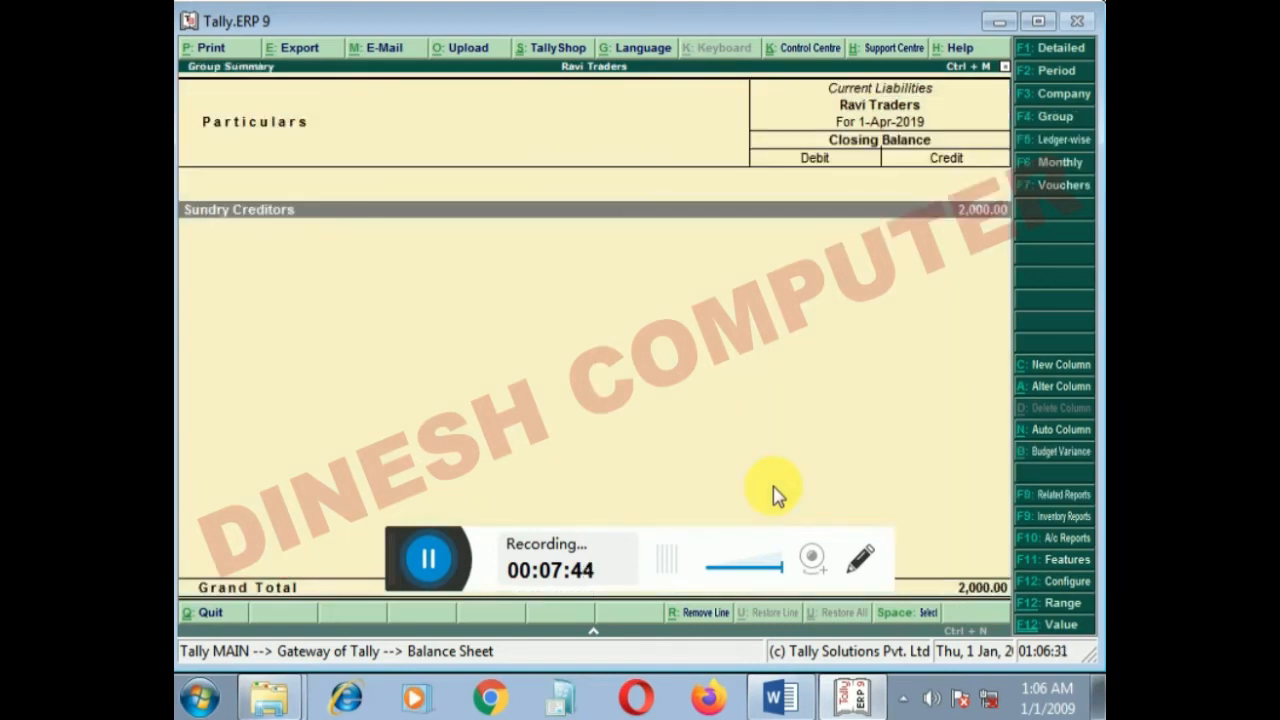
Drill down through Sundry Creditors to R K Traders' April vouchers, examine the entries, and close the Balance Sheet.
{"action": "key", "text": "Return"}
{"action": "key", "text": "Return"}
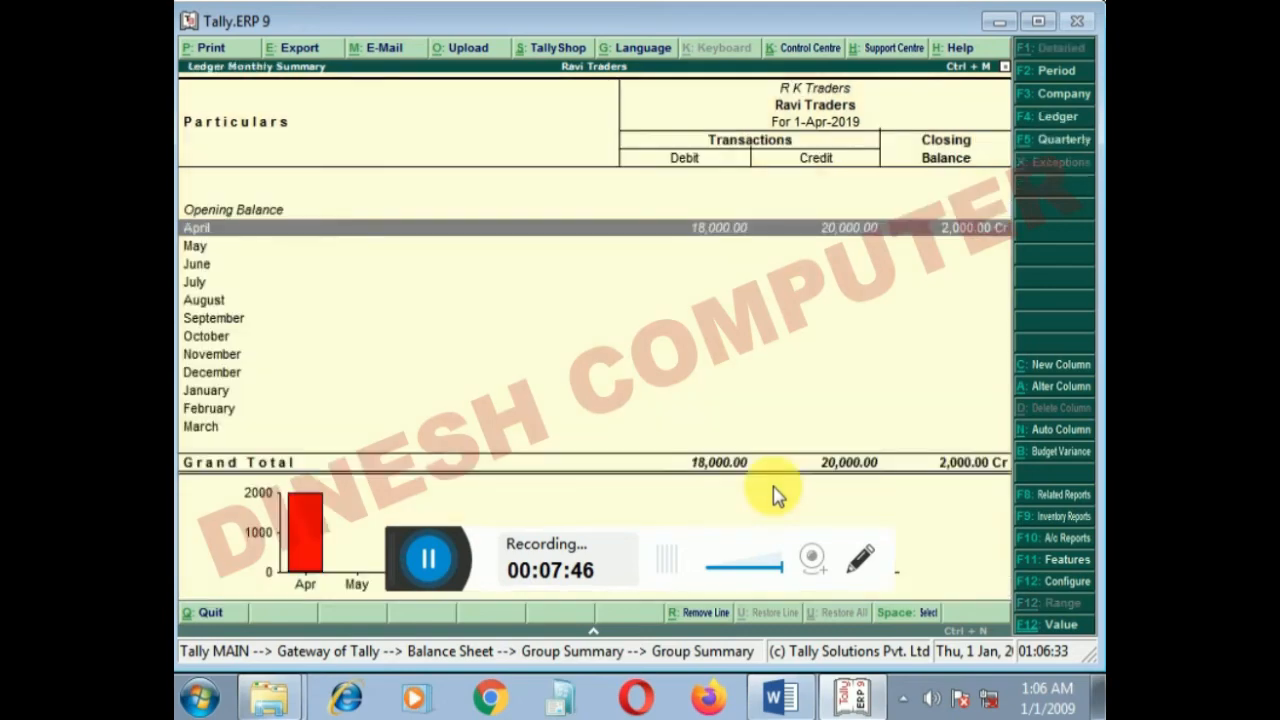
{"action": "key", "text": "Return"}
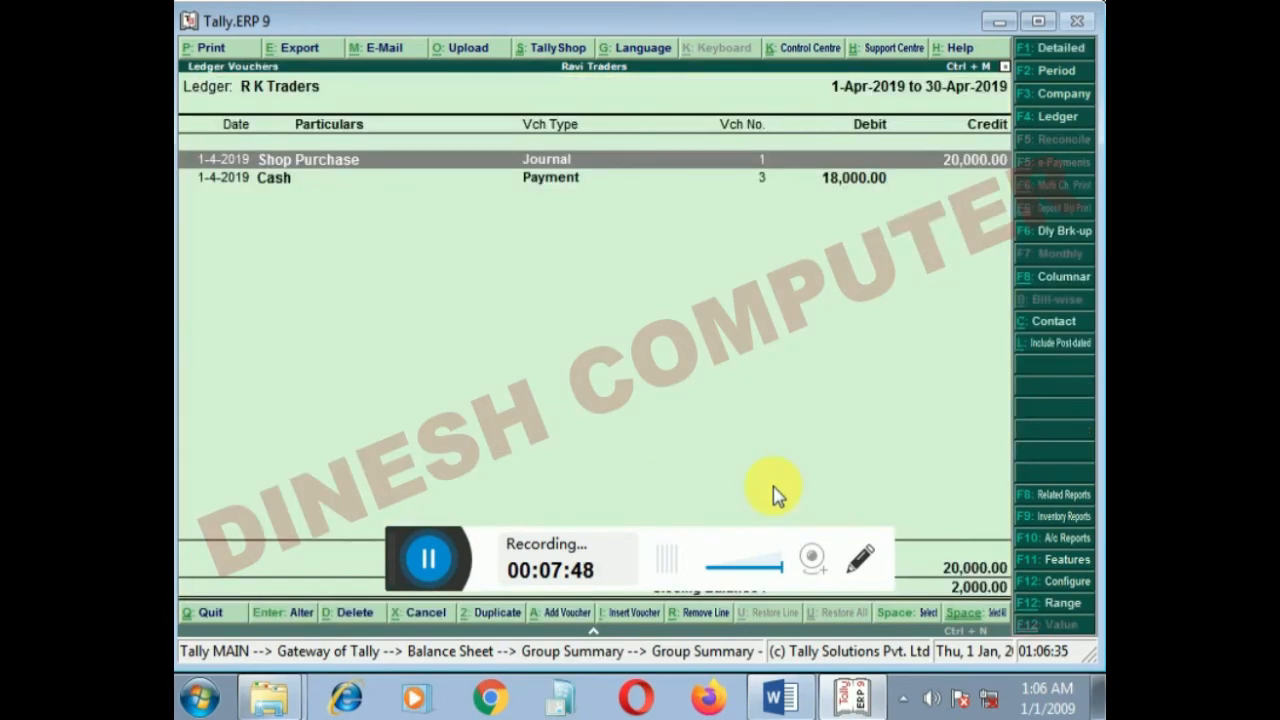
{"action": "key", "text": "Escape"}
{"action": "key", "text": "Escape"}
{"action": "key", "text": "Escape"}
{"action": "key", "text": "Escape"}
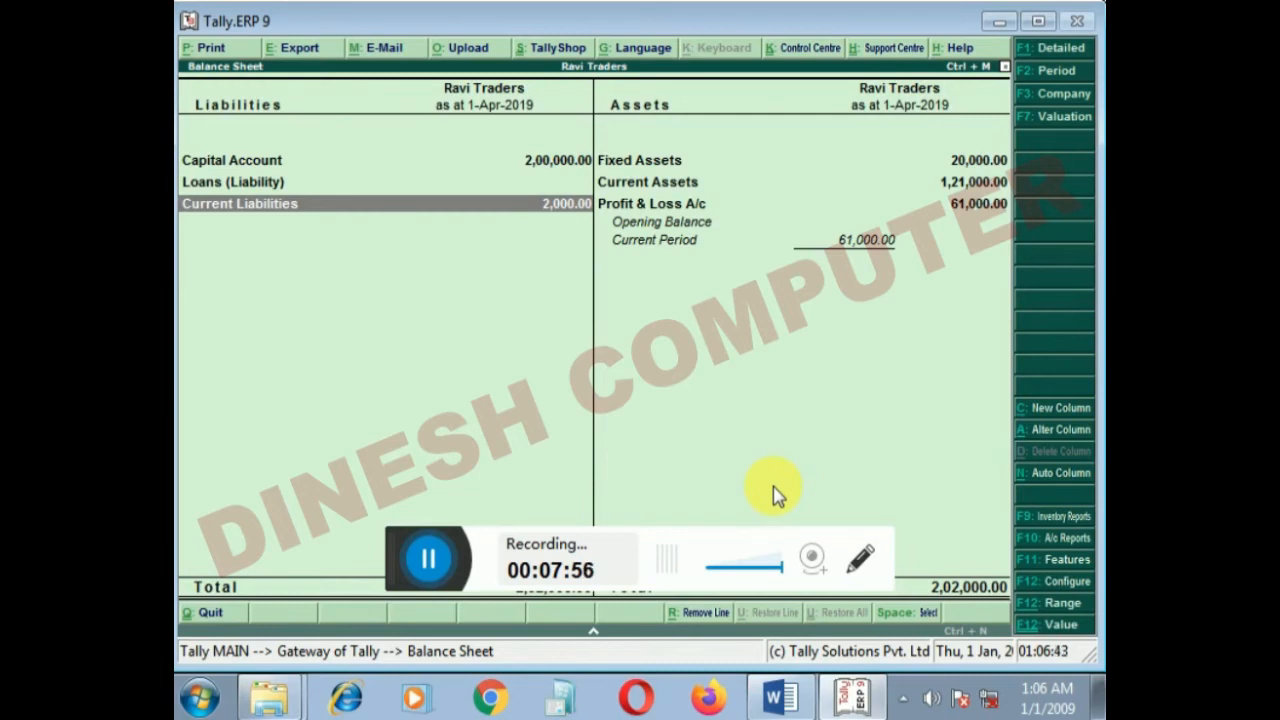
{"action": "key", "text": "Escape"}
Open the creation form for a single ledger from Accounts Info.
{"action": "key", "text": "Up"}
{"action": "key", "text": "Up"}
{"action": "key", "text": "Up"}
{"action": "key", "text": "Up"}
{"action": "key", "text": "Up"}
{"action": "key", "text": "Up"}
{"action": "key", "text": "Up"}
{"action": "key", "text": "Up"}
{"action": "key", "text": "Up"}
{"action": "key", "text": "Return"}
{"action": "key", "text": "Down"}
{"action": "key", "text": "Return"}
{"action": "key", "text": "Return"}
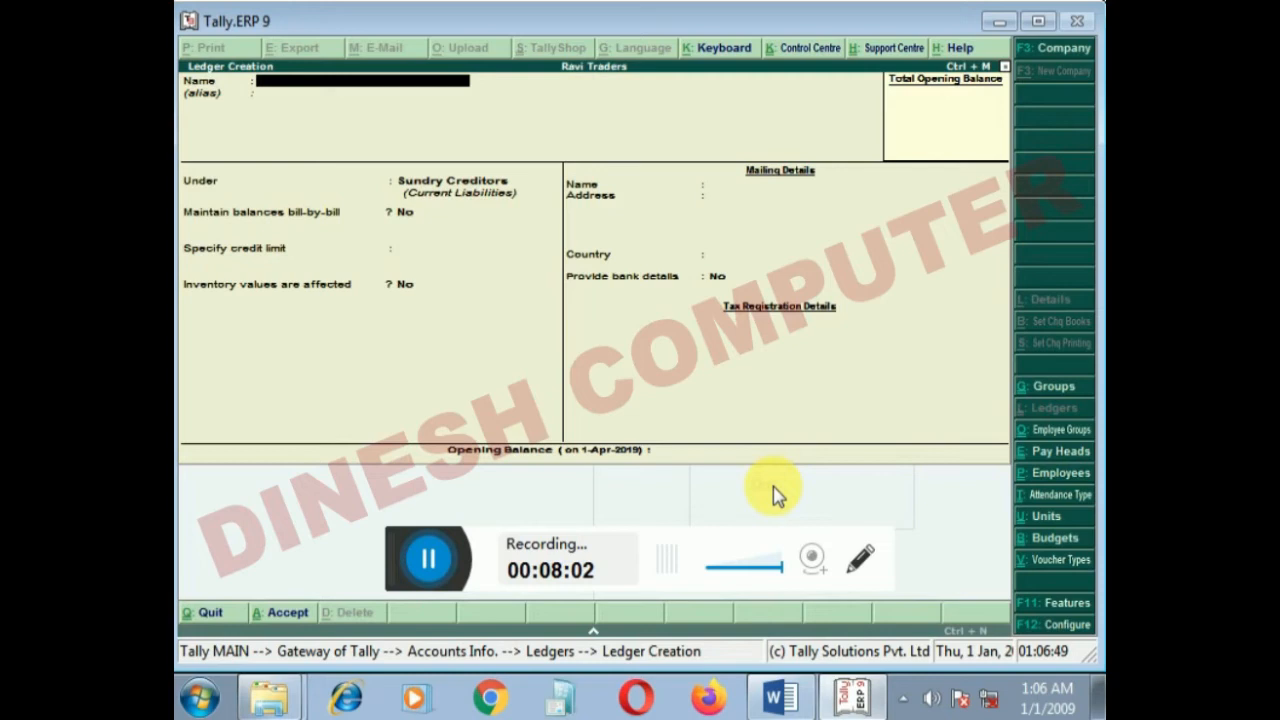
Name the new ledger Discount Recived and place it under Indirect Incomes.
{"action": "type", "text": "Discount Reviived"}
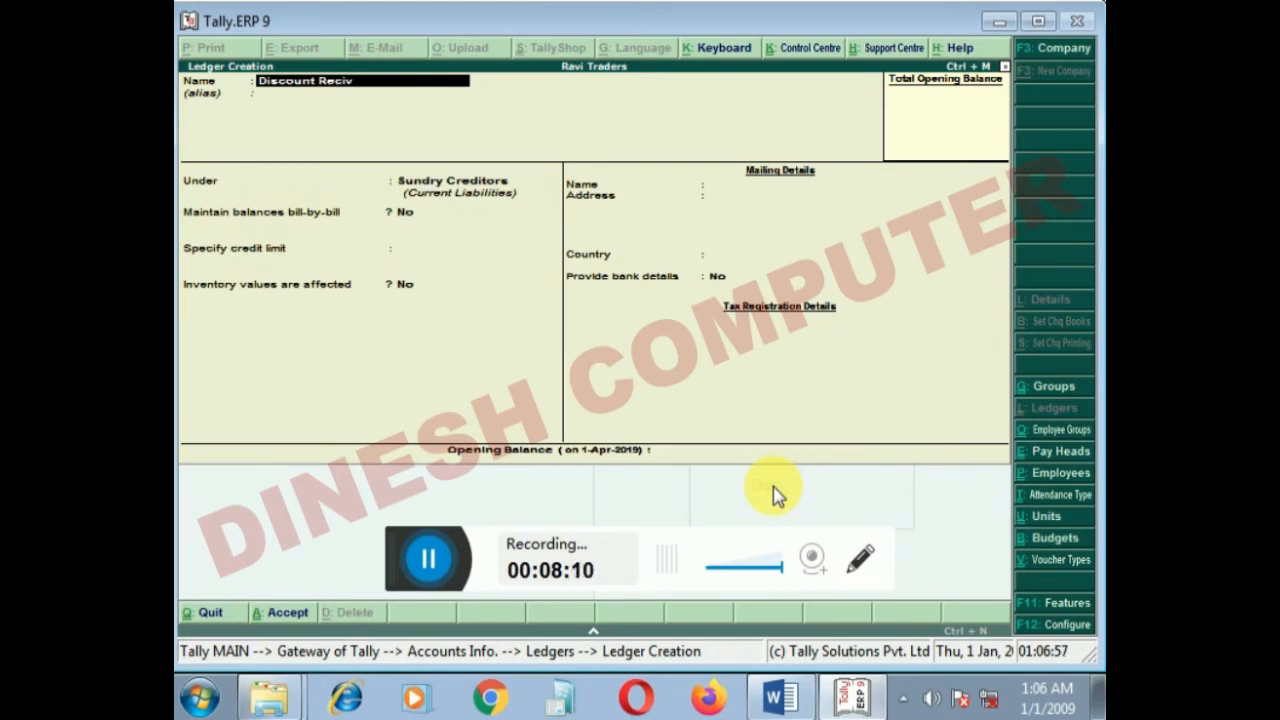
{"action": "key", "text": "Return"}
{"action": "key", "text": "Return"}
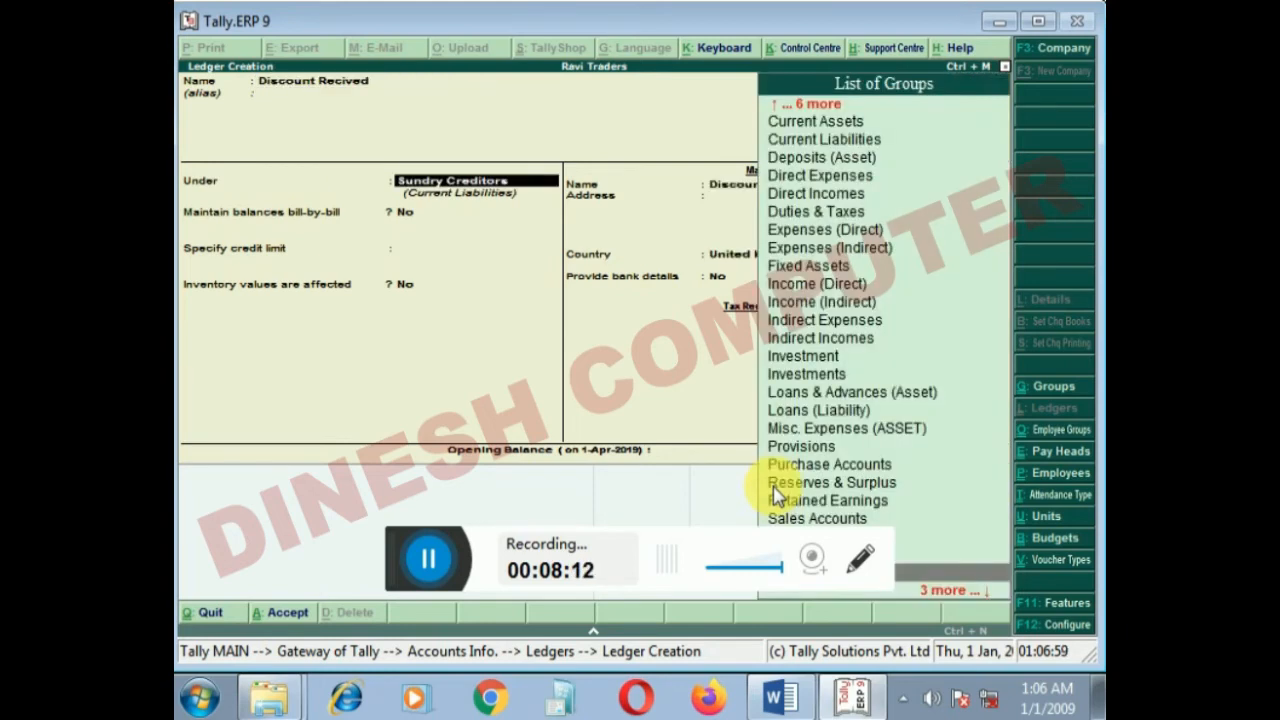
{"action": "type", "text": "Ind"}
{"action": "key", "text": "Down"}
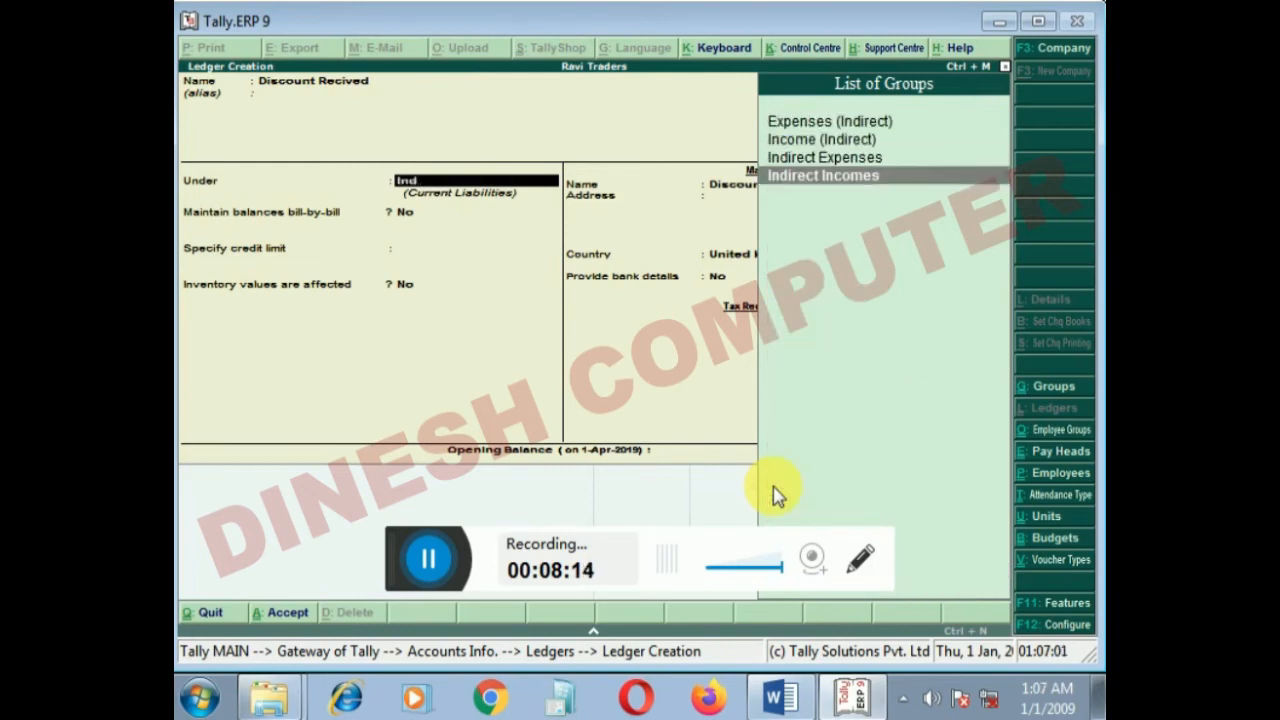
{"action": "key", "text": "Return"}
Keep the remaining ledger defaults, save the ledger, and return to the Gateway of Tally.
{"action": "key", "text": "Return"}
{"action": "key", "text": "Return"}
{"action": "key", "text": "Return"}
{"action": "key", "text": "Return"}
{"action": "key", "text": "Return"}
{"action": "key", "text": "Escape"}
{"action": "key", "text": "Return"}
{"action": "key", "text": "Escape"}
{"action": "key", "text": "Escape"}
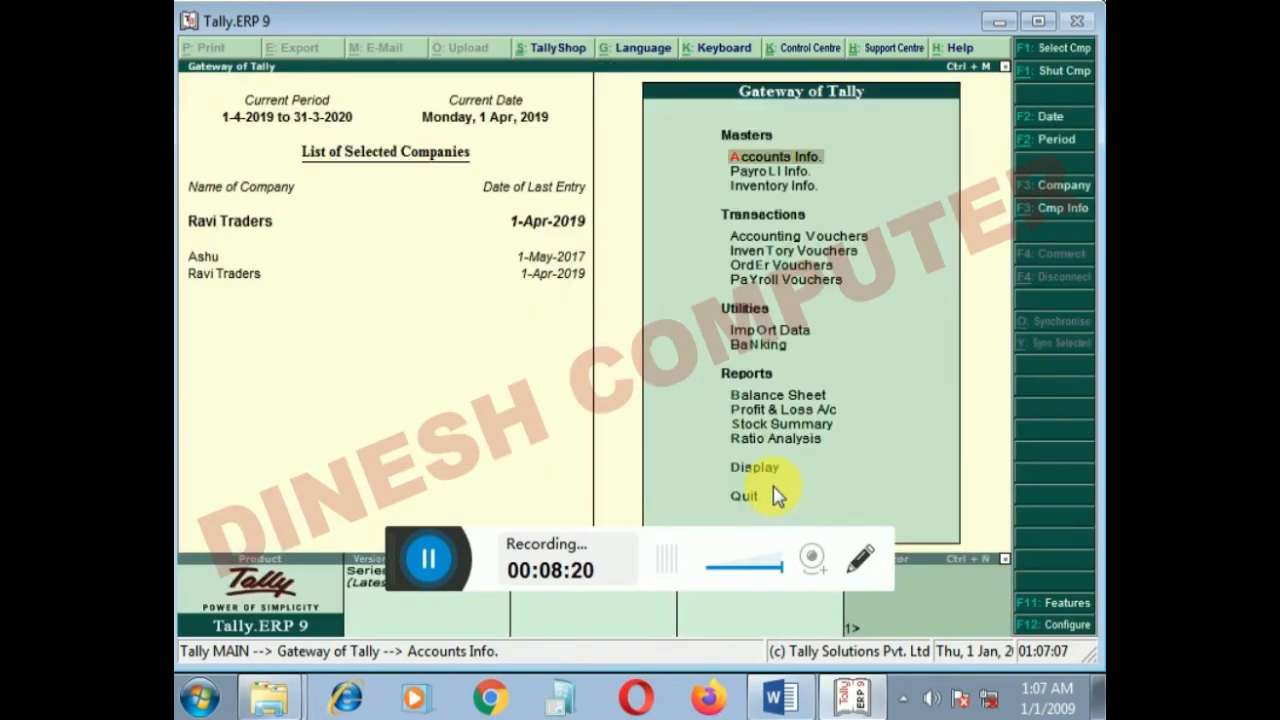
Start a Journal voucher in Accounting Vouchers.
{"action": "key", "text": "Down"}
{"action": "key", "text": "Down"}
{"action": "key", "text": "Down"}
{"action": "key", "text": "Return"}
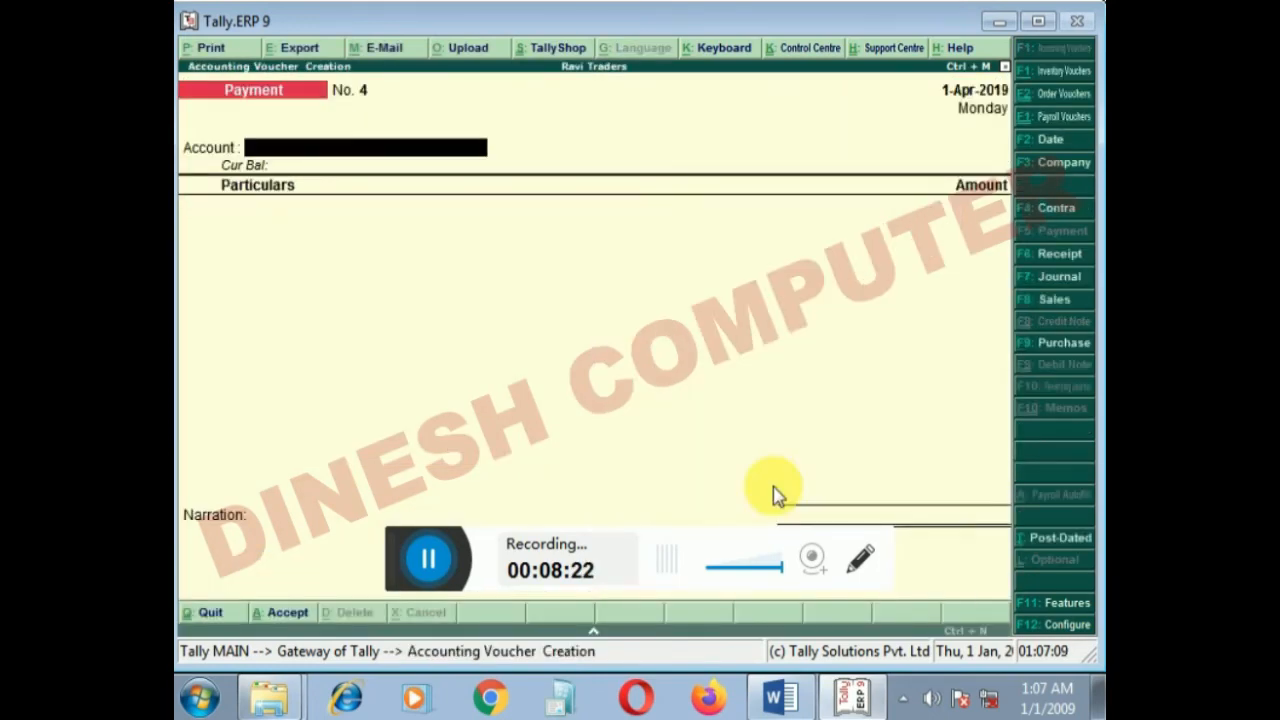
{"action": "key", "text": "F7"}
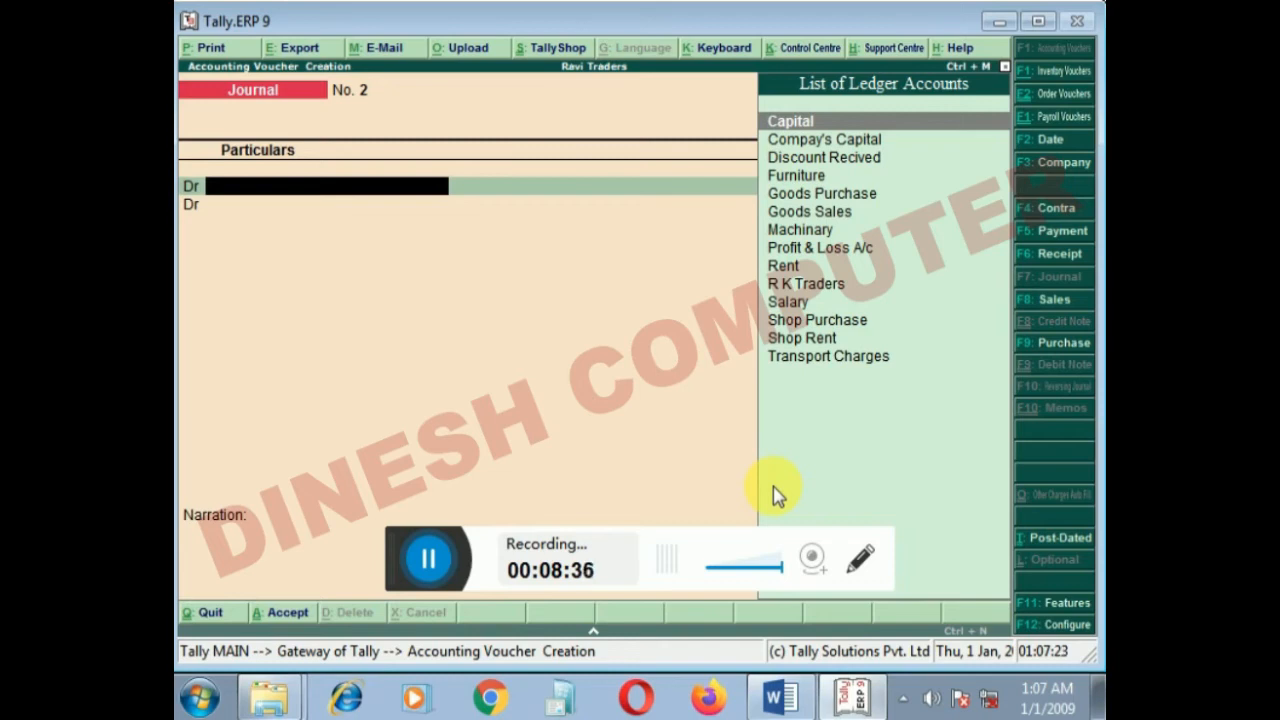
Debit R K Traders with 2,000 in the Journal voucher.
{"action": "key", "text": "Down"}
{"action": "key", "text": "Down"}
{"action": "key", "text": "Down"}
{"action": "key", "text": "Down"}
{"action": "key", "text": "Down"}
{"action": "key", "text": "Down"}
{"action": "key", "text": "Down"}
{"action": "key", "text": "Down"}
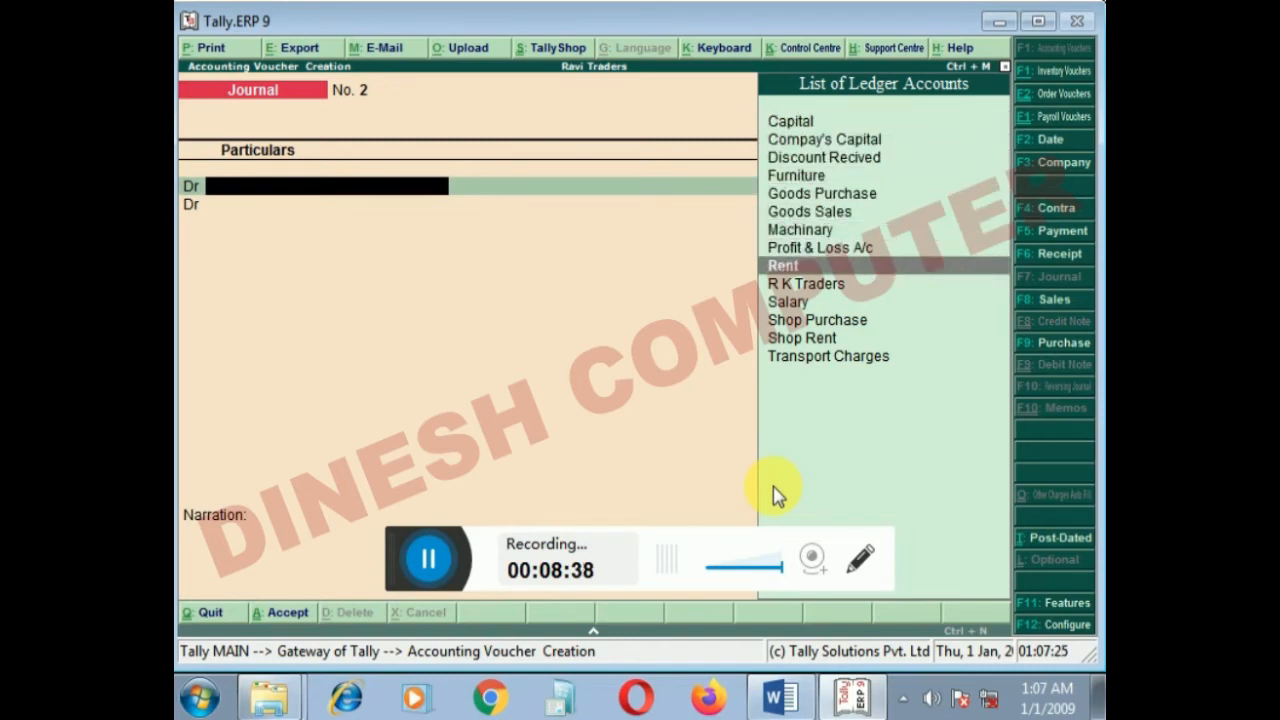
{"action": "key", "text": "Down"}
{"action": "key", "text": "Return"}
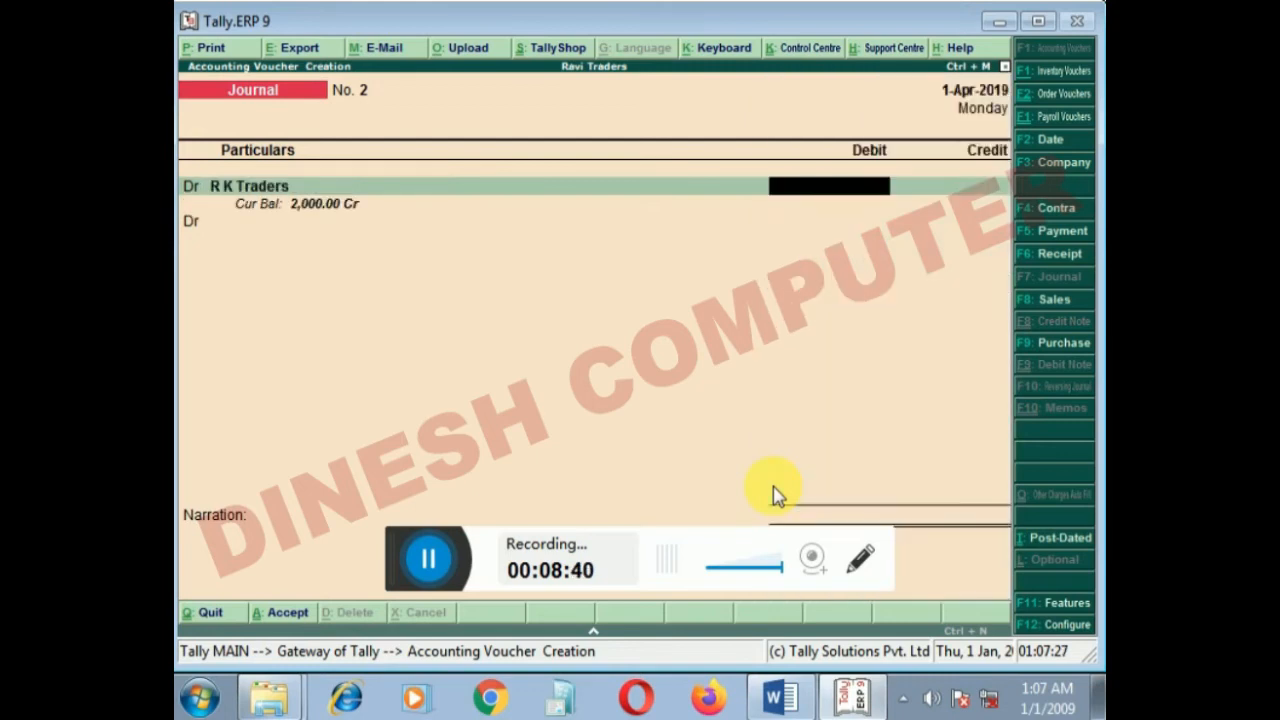
{"action": "type", "text": "2000"}
{"action": "key", "text": "Return"}
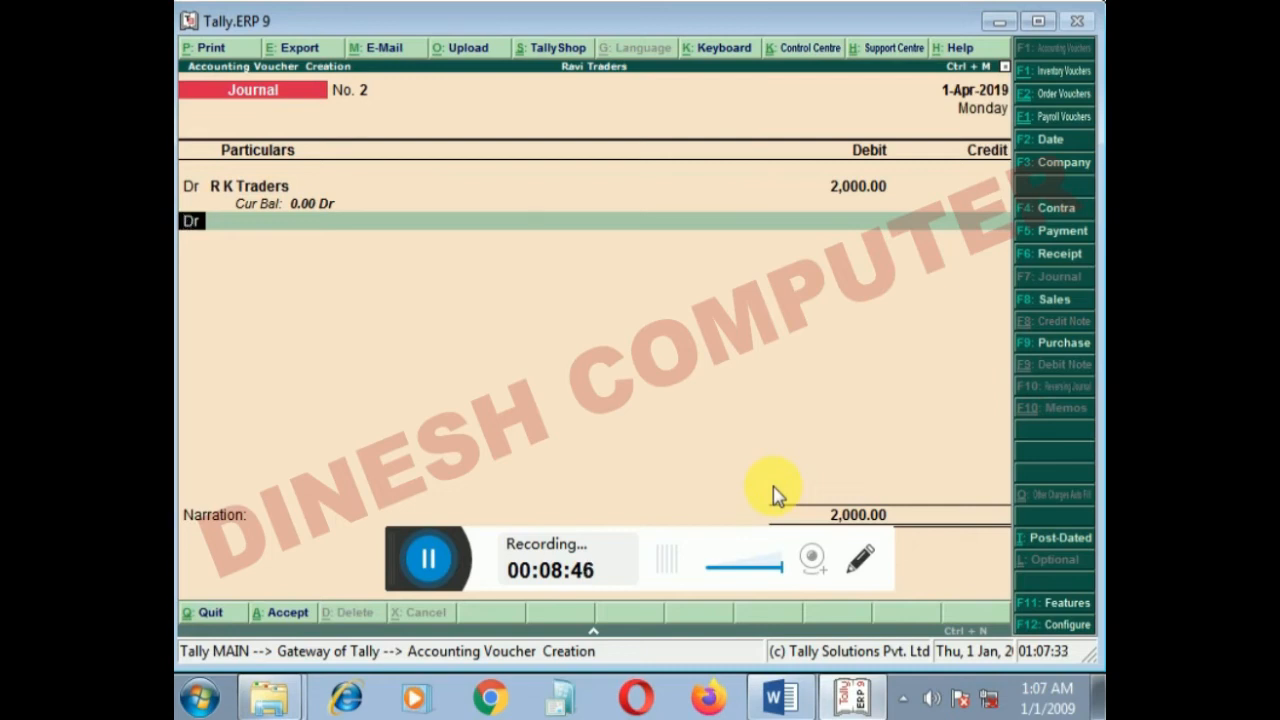
Credit Discount Recived with 2,000, save the voucher without a narration, and leave voucher entry.
{"action": "type", "text": "c"}
{"action": "key", "text": "Return"}
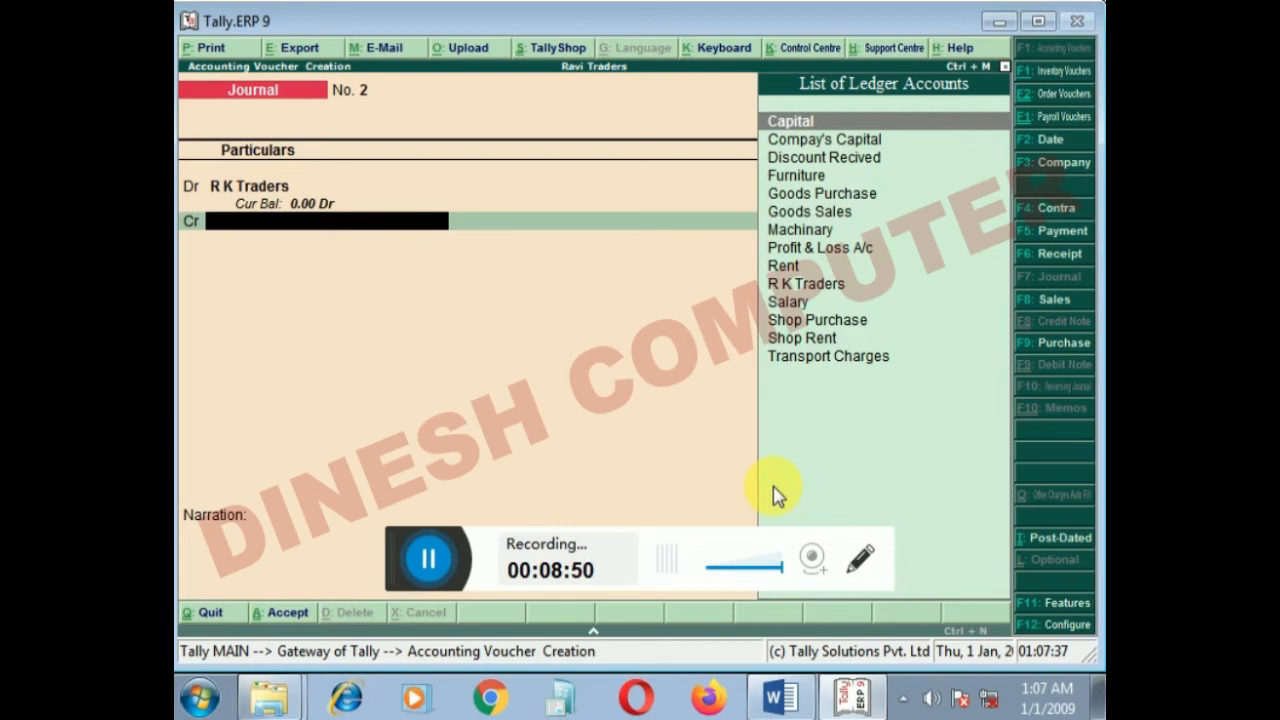
{"action": "type", "text": "di"}
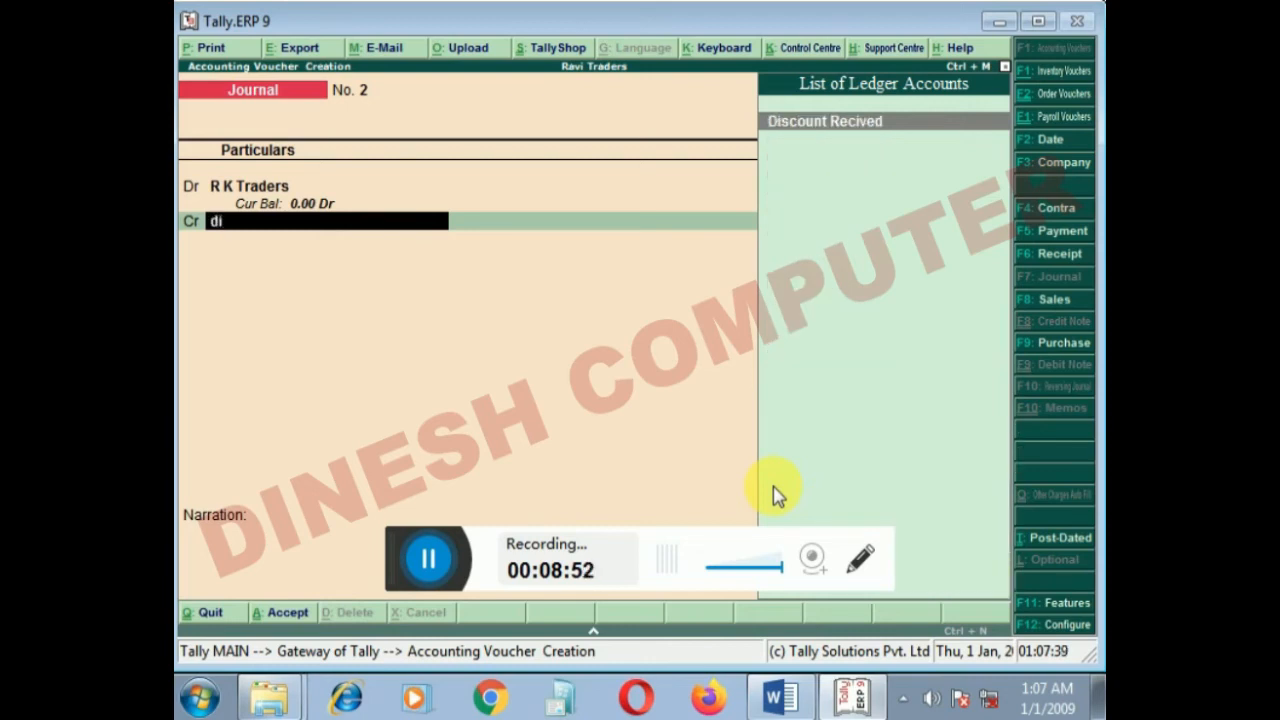
{"action": "key", "text": "Return"}
{"action": "key", "text": "Return"}
{"action": "key", "text": "Return"}
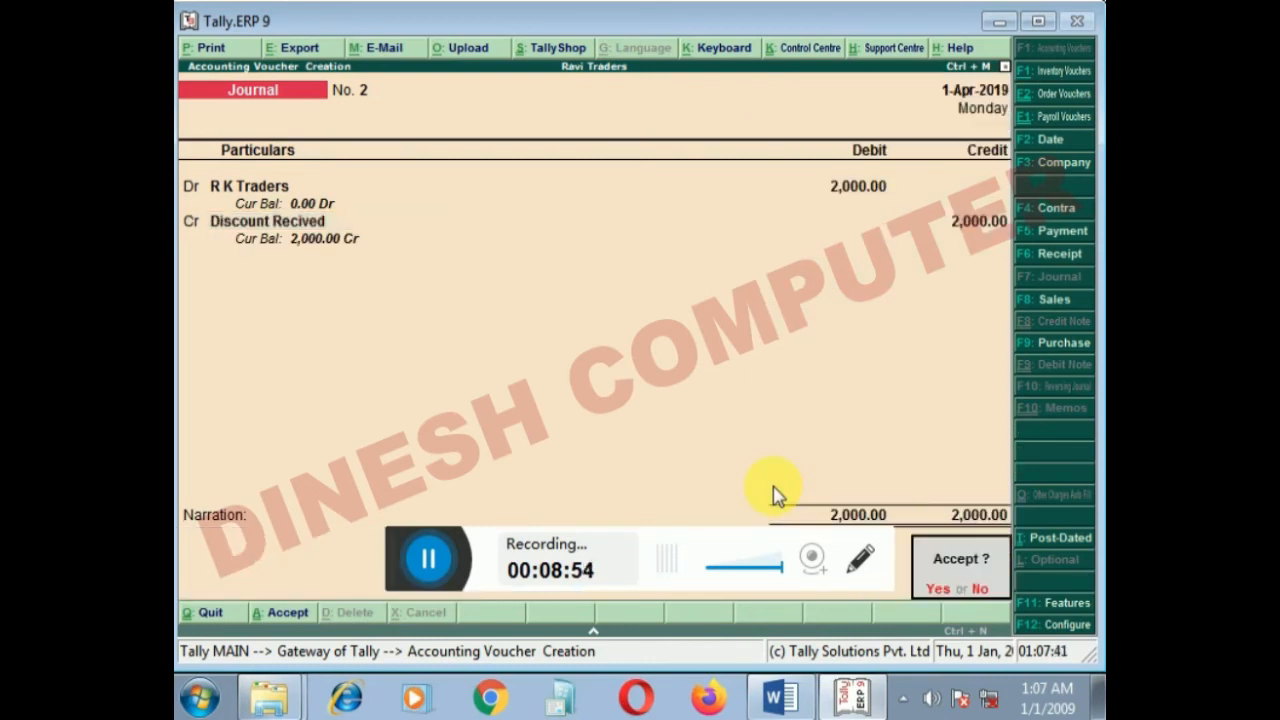
{"action": "key", "text": "Return"}
{"action": "key", "text": "Escape"}
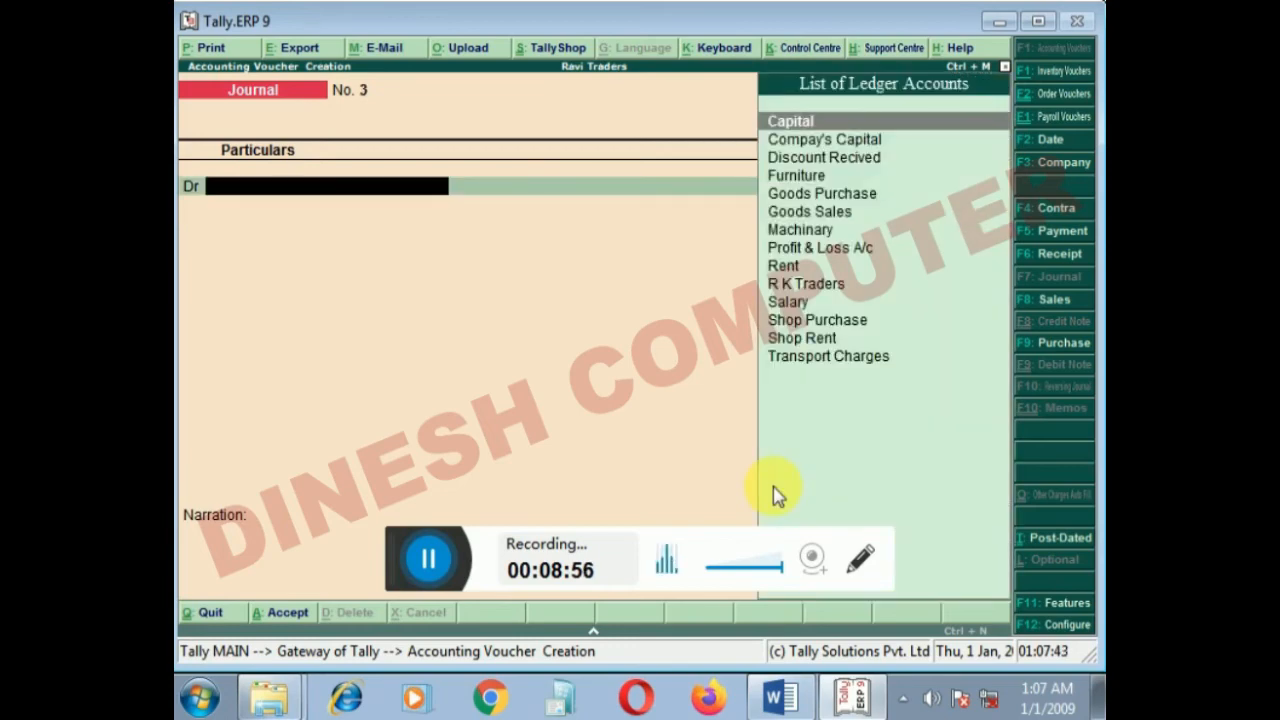
{"action": "key", "text": "Return"}
Reopen the Balance Sheet, check Current Liabilities, and display the Profit & Loss A/c details.
{"action": "key", "text": "Down"}
{"action": "key", "text": "Down"}
{"action": "key", "text": "Down"}
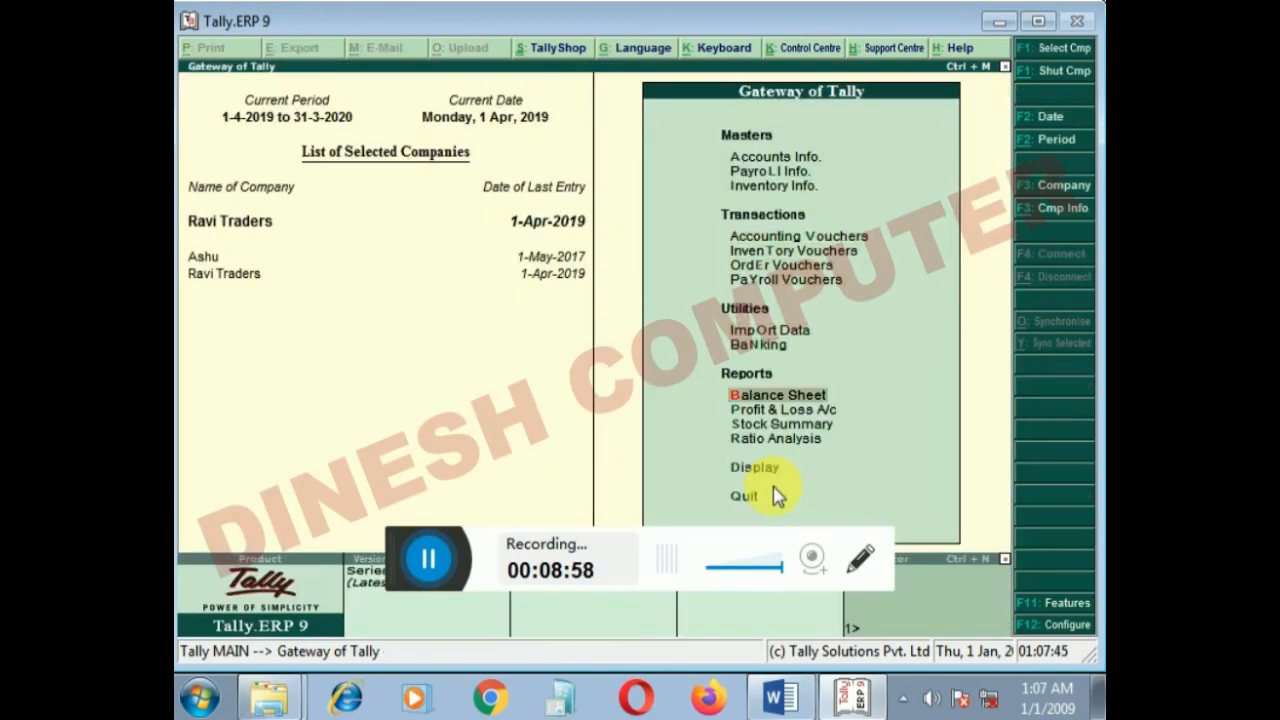
{"action": "key", "text": "Return"}
{"action": "key", "text": "Down"}
{"action": "key", "text": "Down"}
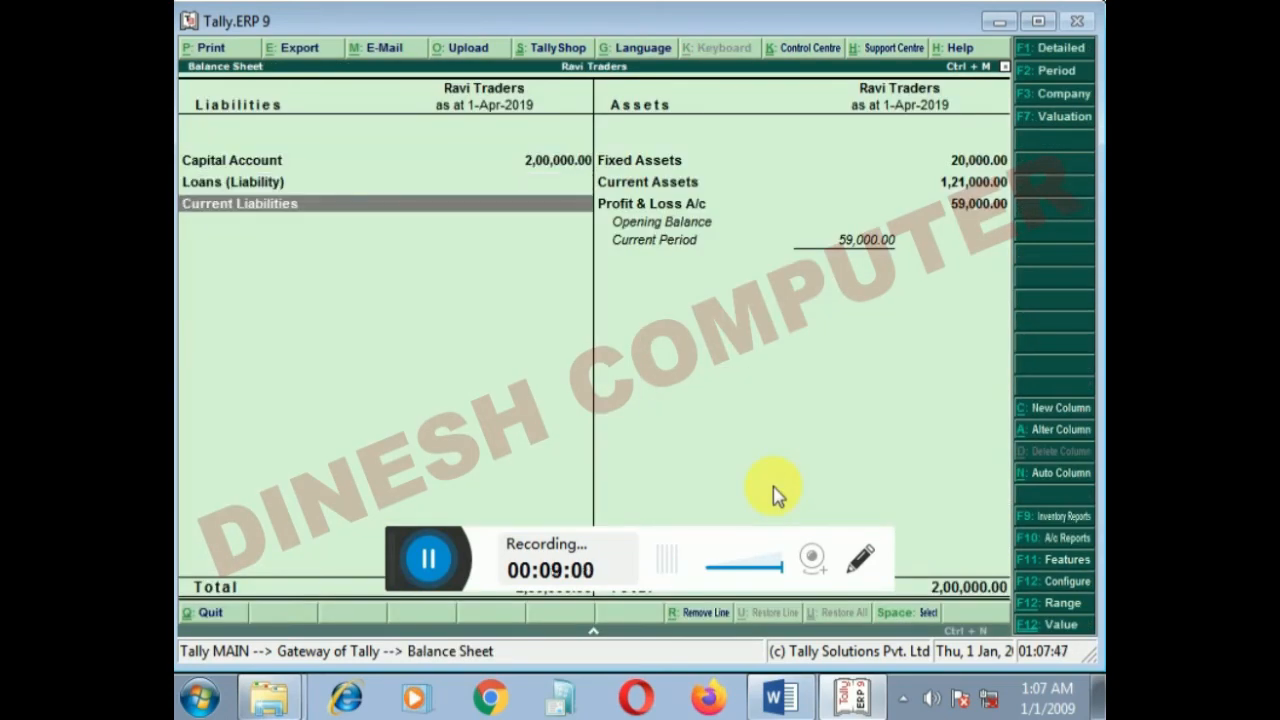
{"action": "key", "text": "Right"}
{"action": "key", "text": "Return"}
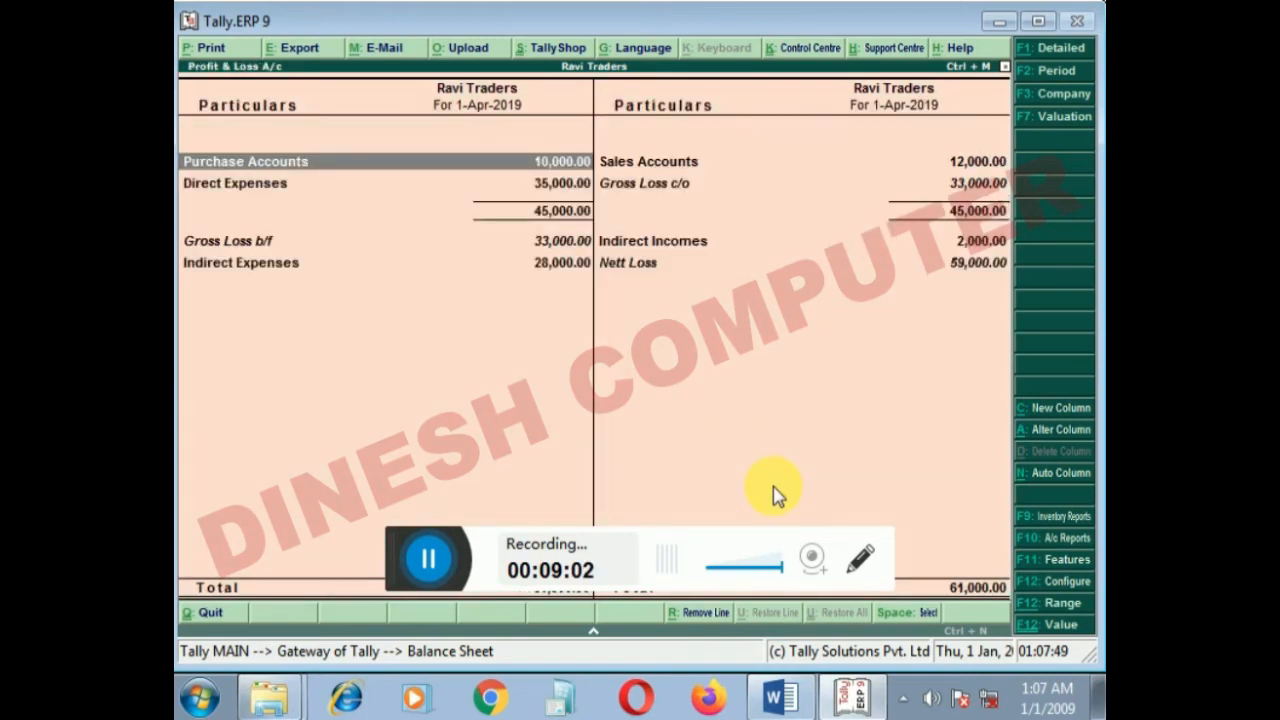
Display the group summary of Indirect Incomes from the Profit & Loss A/c.
{"action": "key", "text": "Down"}
{"action": "key", "text": "Down"}
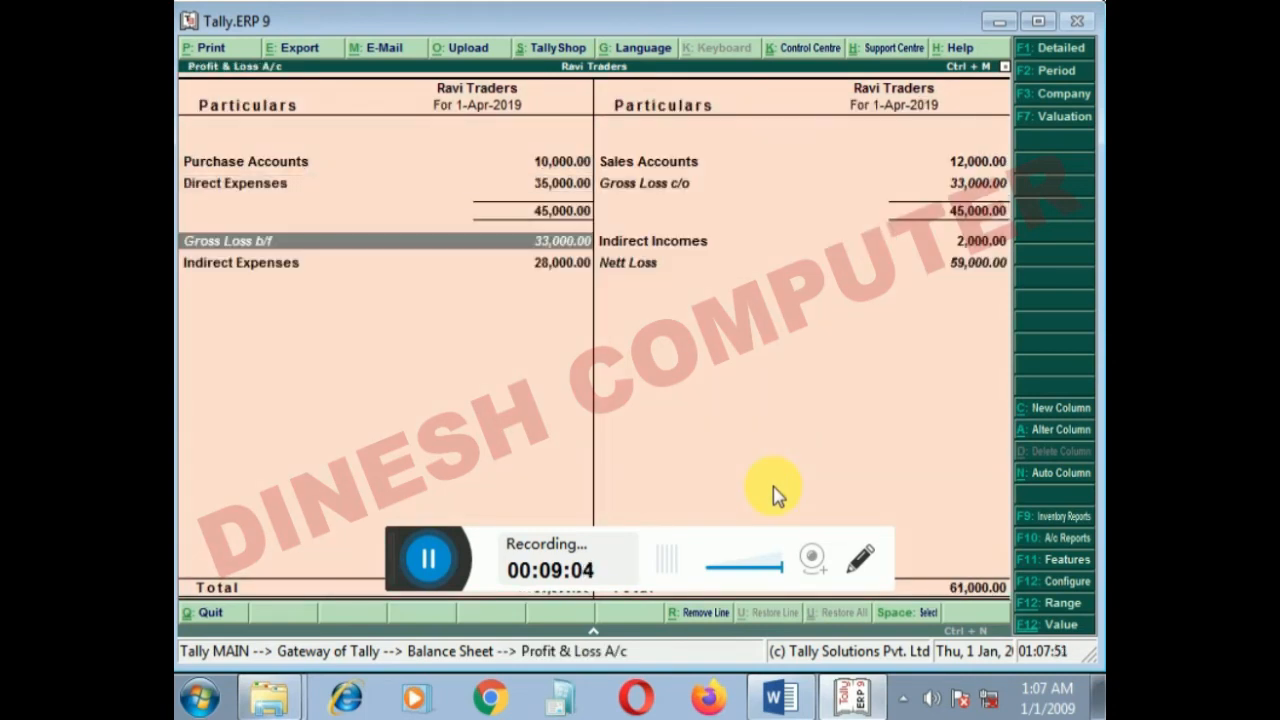
{"action": "key", "text": "Right"}
{"action": "key", "text": "Return"}
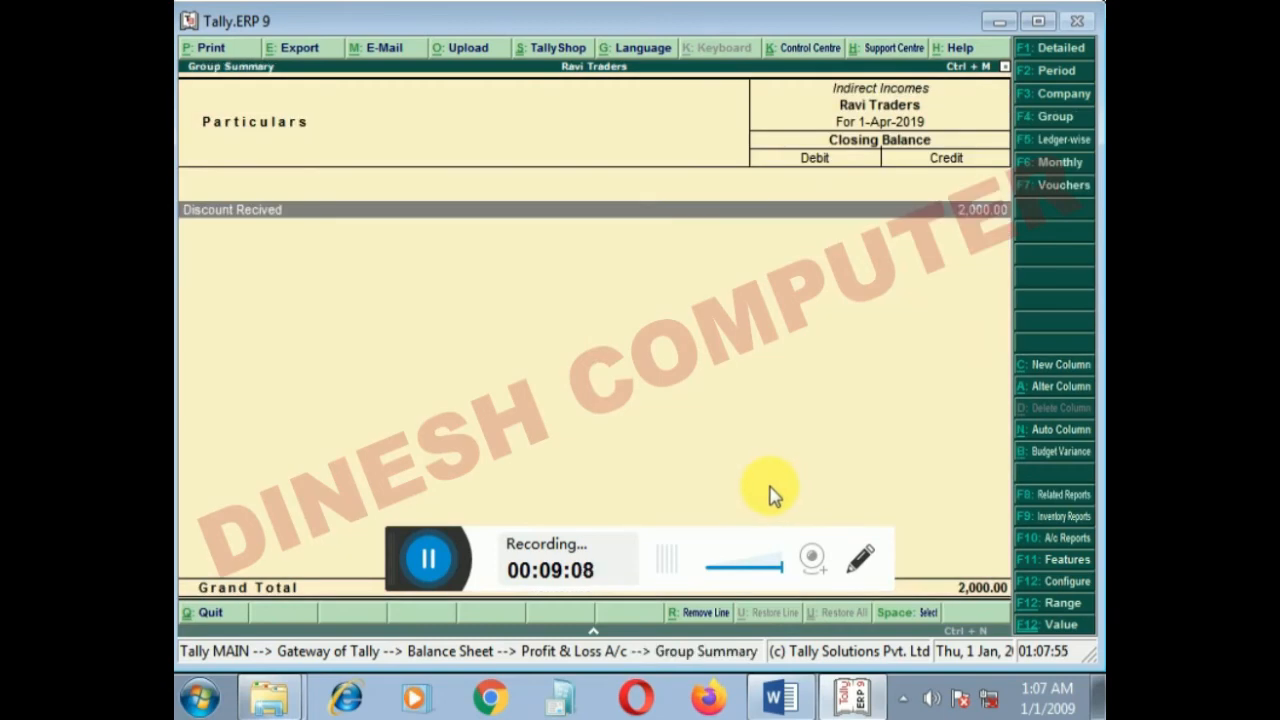
Switch to Word and add a second numbered item beginning "Journal tra" below Display budgets & Variances.
{"action": "left_click", "coordinate": [780, 697]}
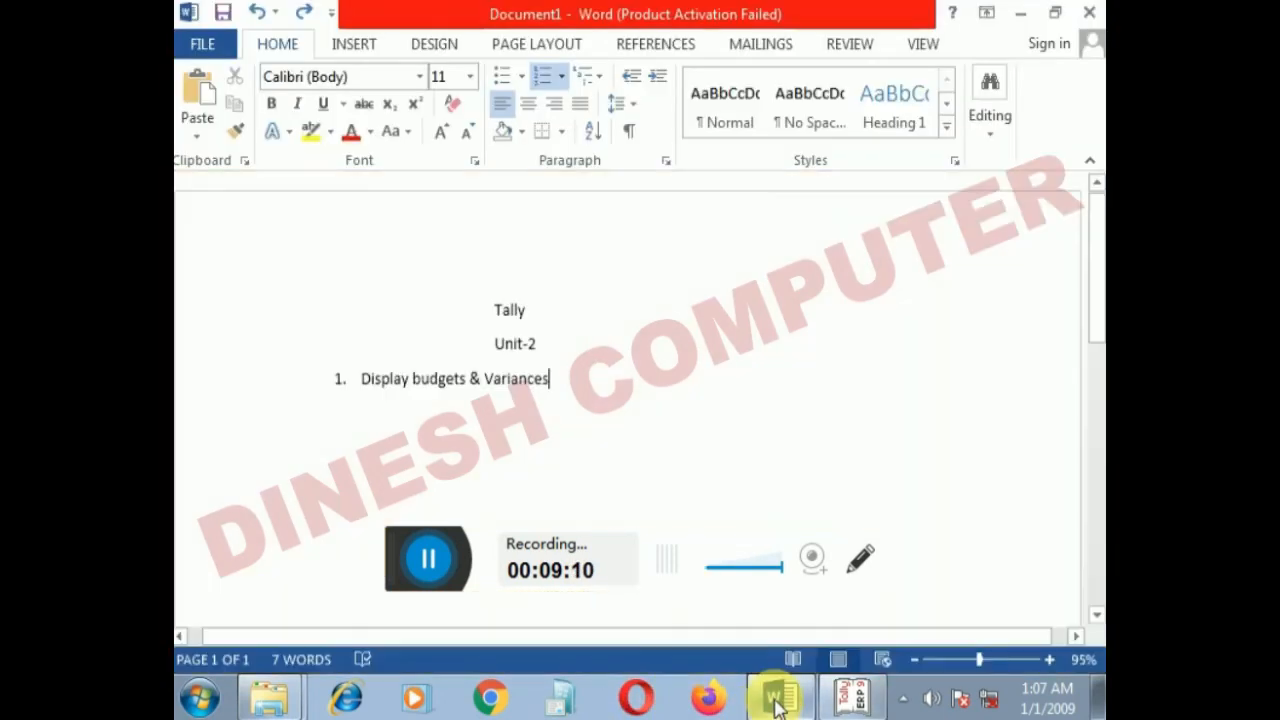
{"action": "key", "text": "Return"}
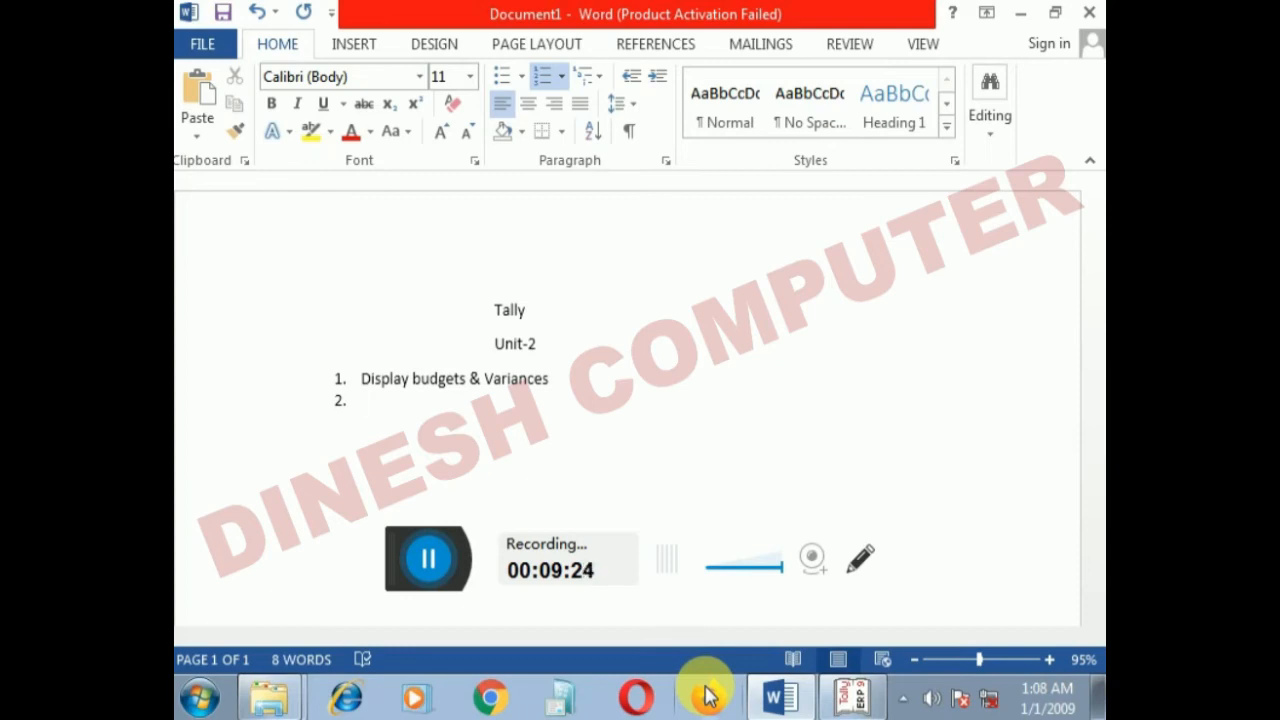
{"action": "type", "text": "Journal tradn"}
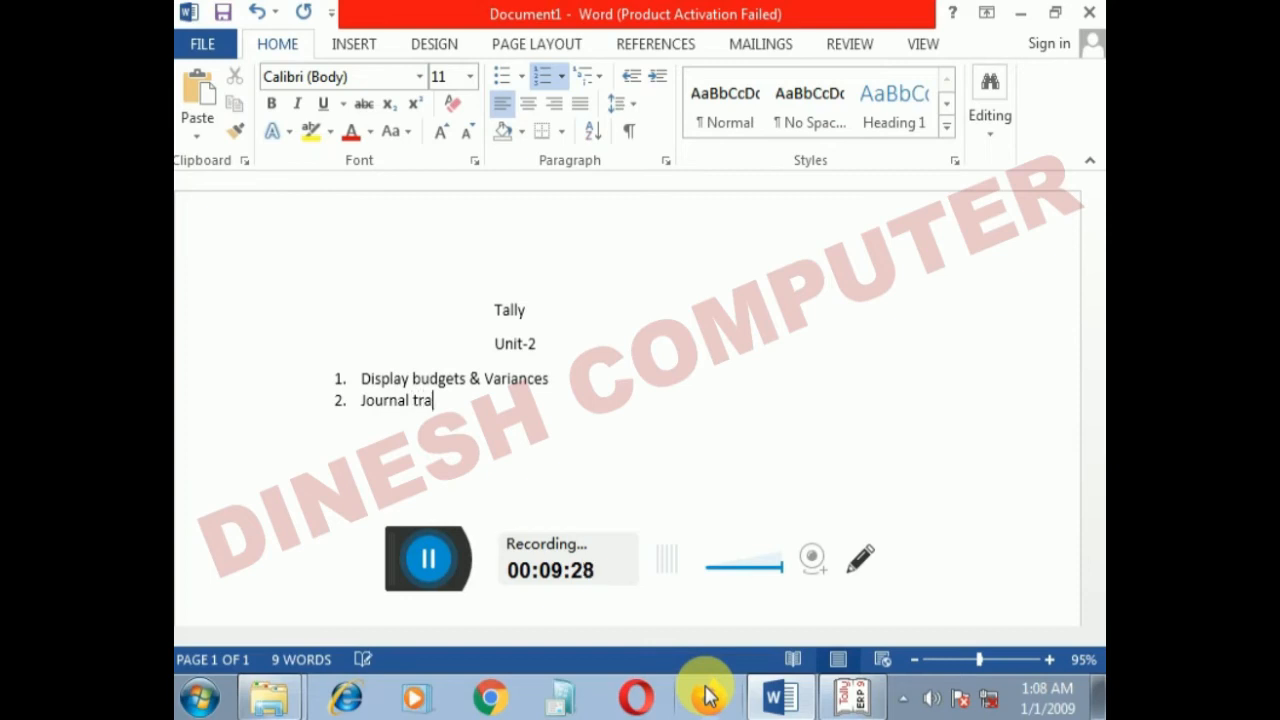